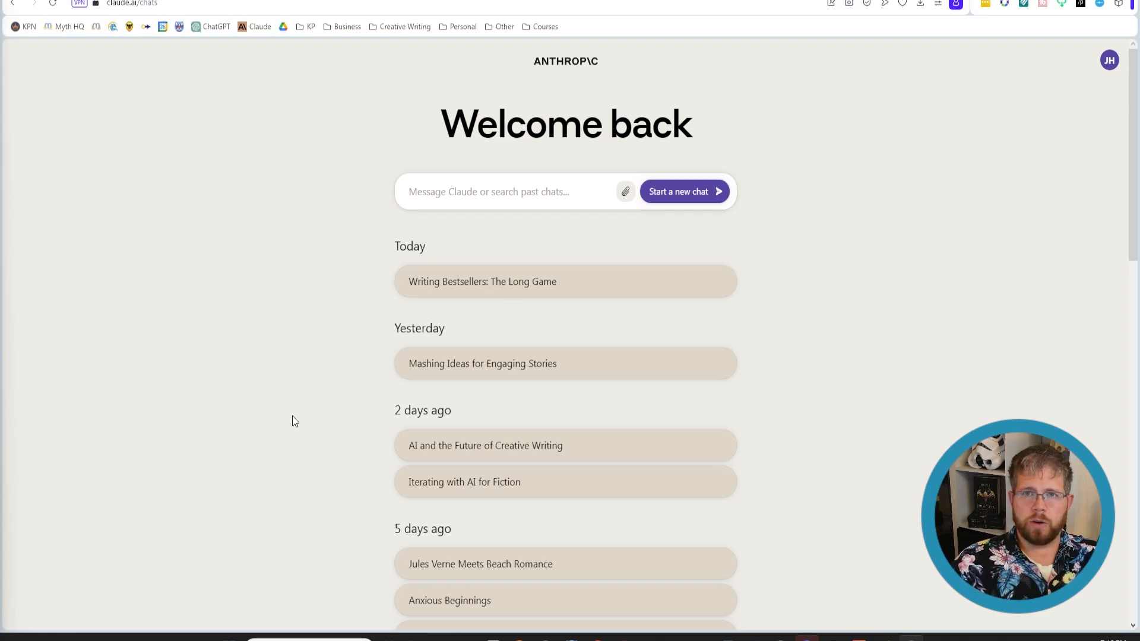
# Step: Attach the Cult of the Abyss text file and write "Attached is a file with information about a novella that I'm writing." as the message
pyautogui.click(496, 192)
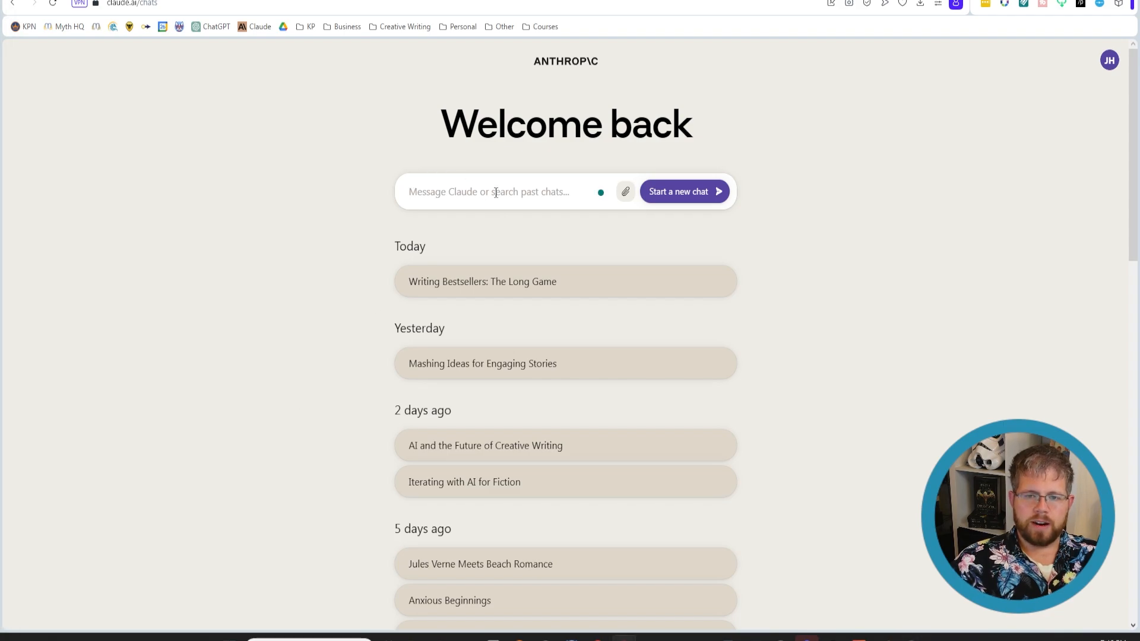
pyautogui.click(624, 194)
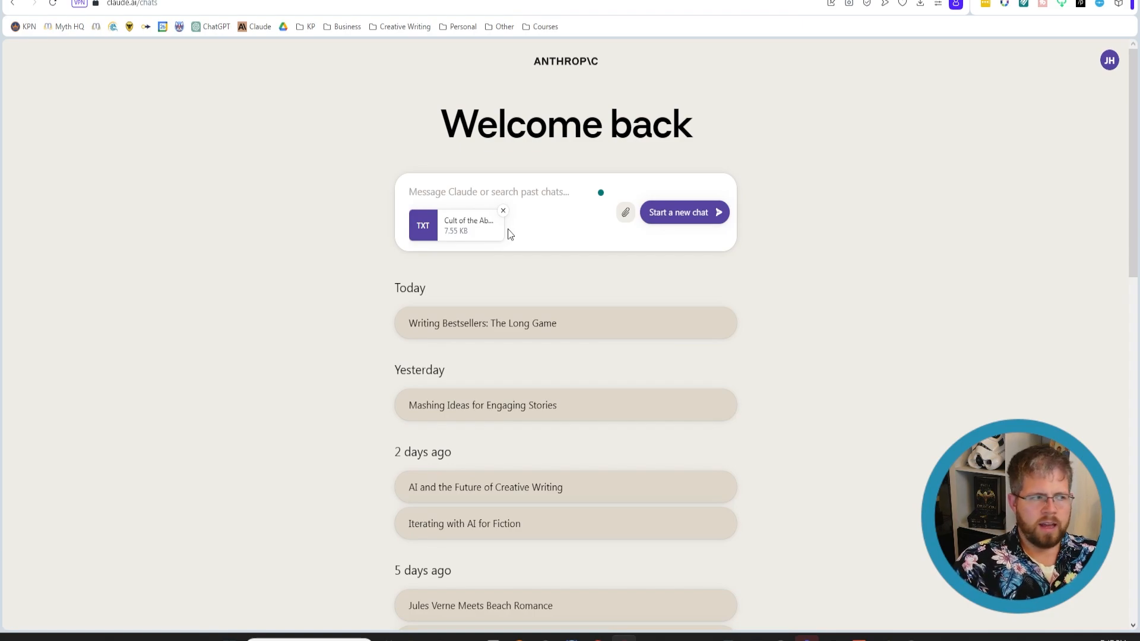
pyautogui.write('Attached is ')
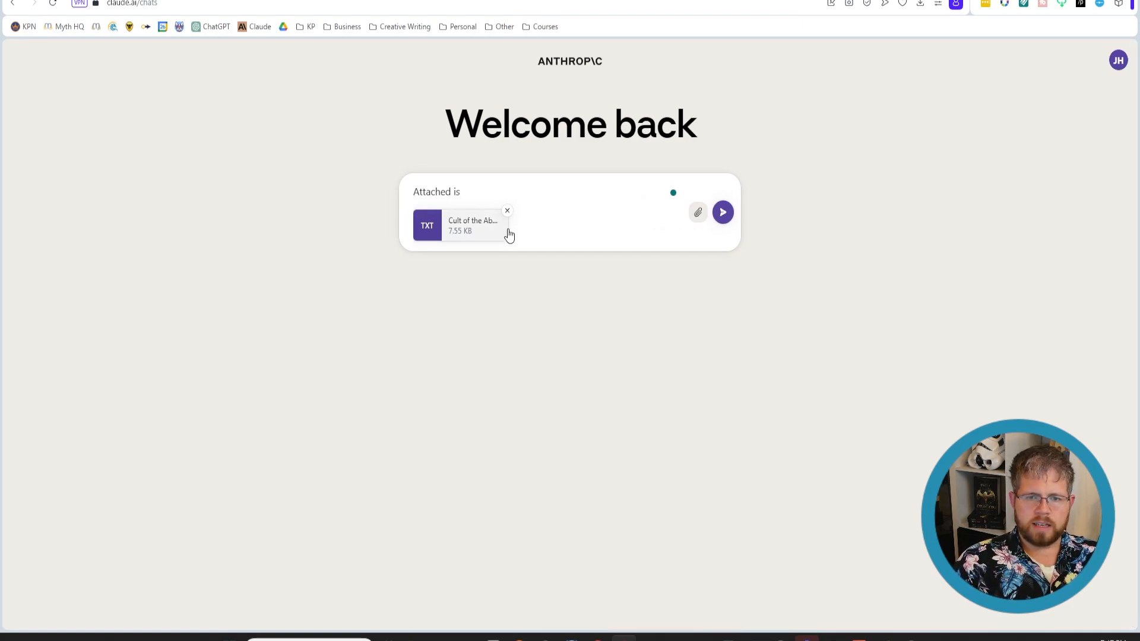
pyautogui.write('a file with ')
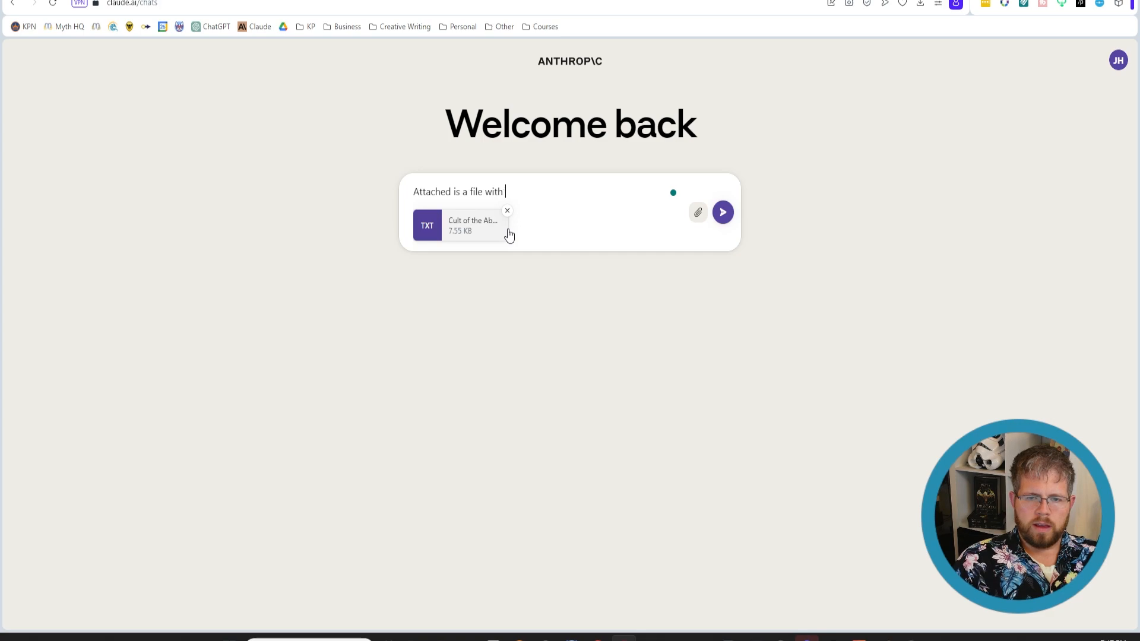
pyautogui.write('information about a ')
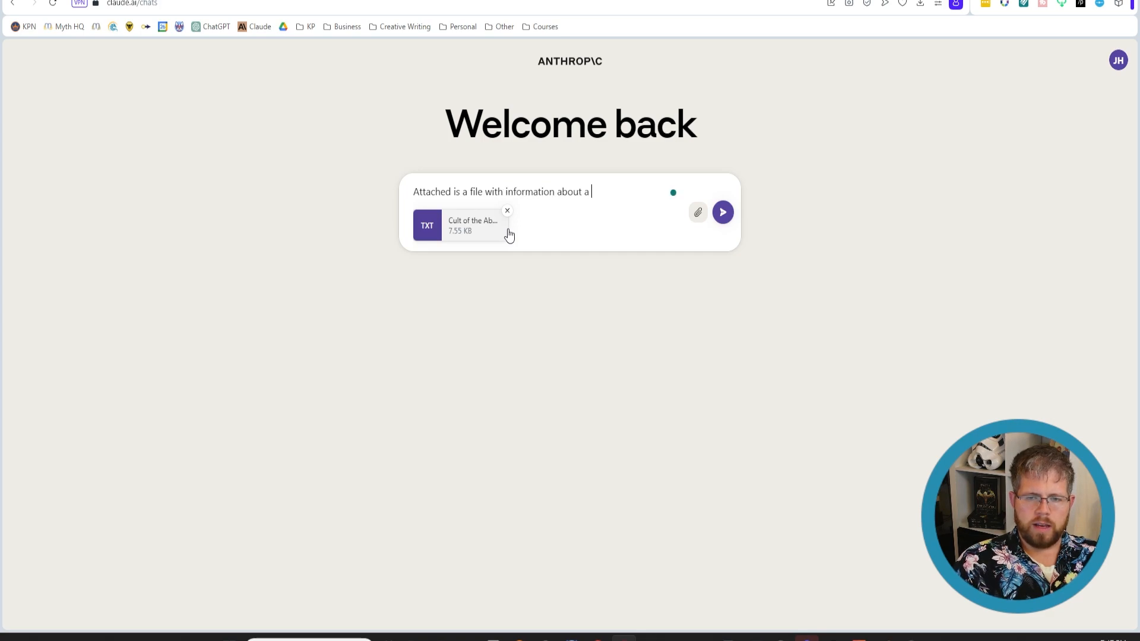
pyautogui.write('story')
pyautogui.press('BackSpace')
pyautogui.press('BackSpace')
pyautogui.press('BackSpace')
pyautogui.press('BackSpace')
pyautogui.press('BackSpace')
pyautogui.press('BackSpace')
pyautogui.write('novella')
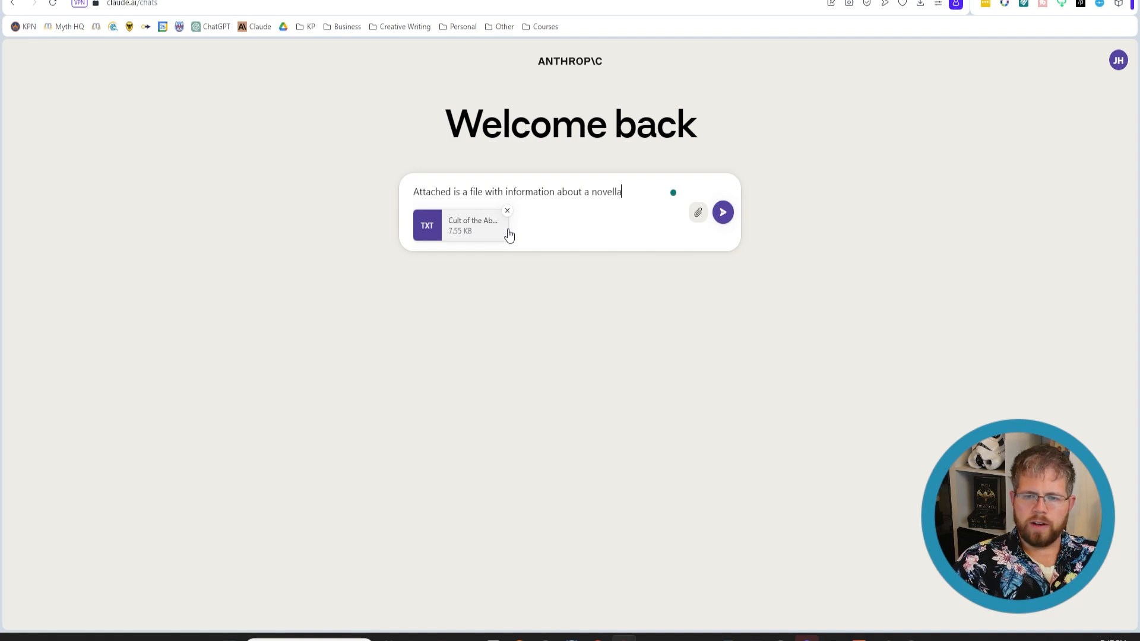
pyautogui.write(" that I'm writing. ")
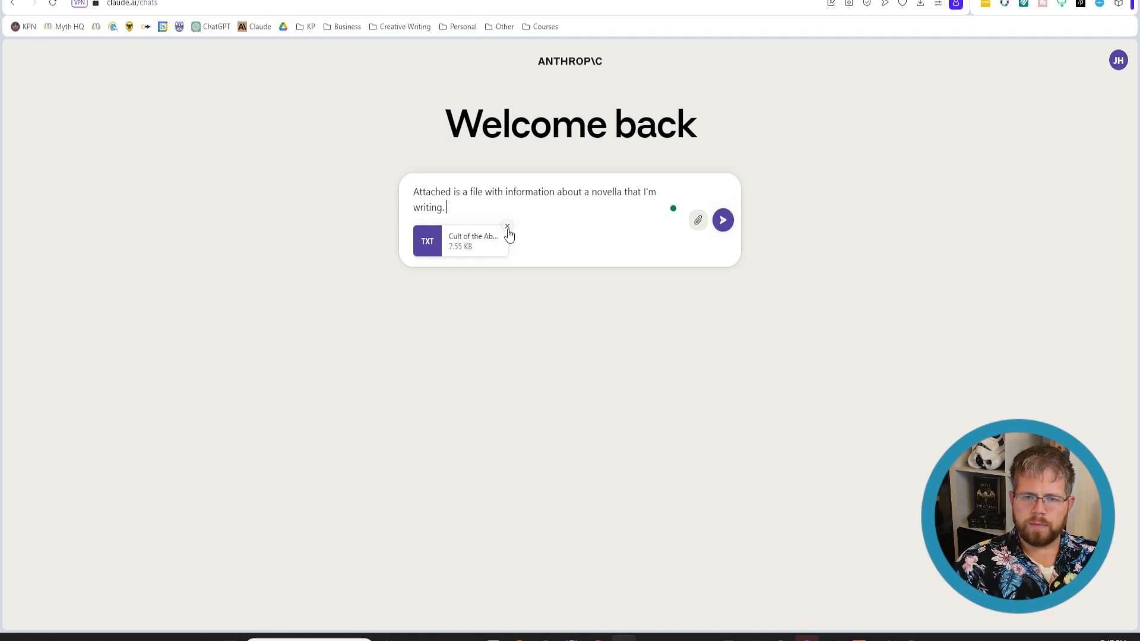
# Step: Continue the message with "Today, we're going to be writing a outline of the novella."
pyautogui.write("Today, we're go")
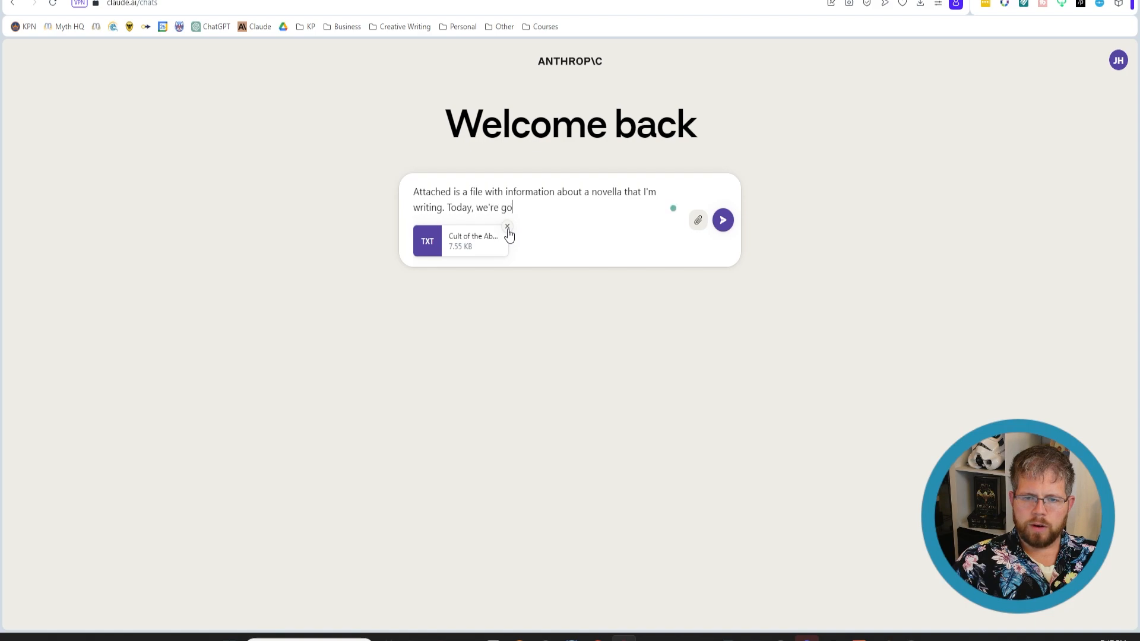
pyautogui.write('ing to be writing a ')
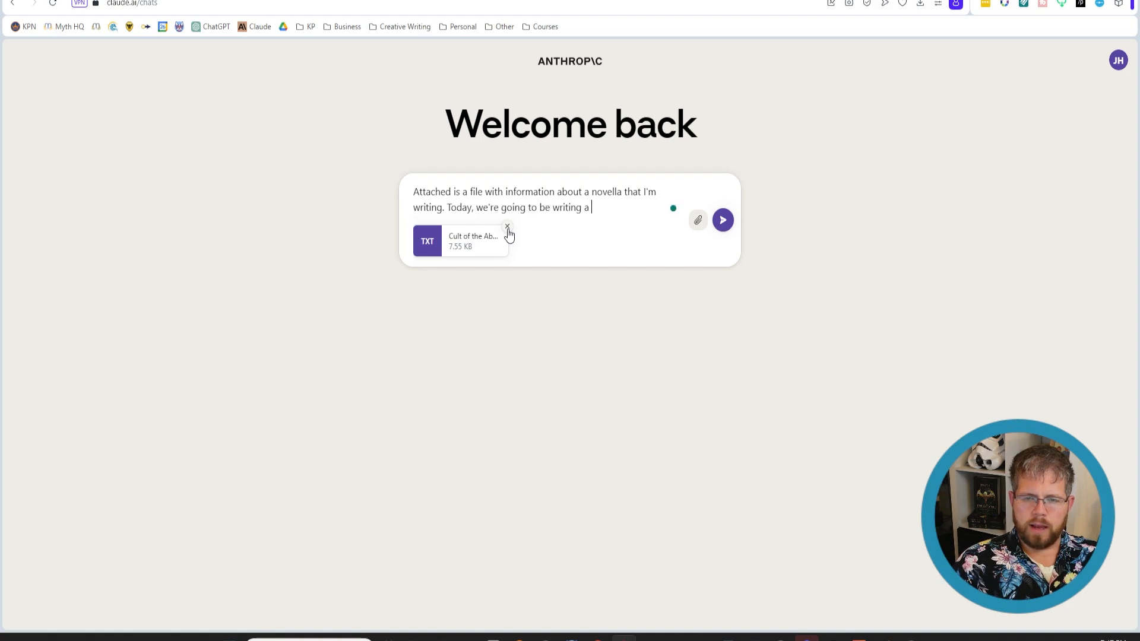
pyautogui.write('outline')
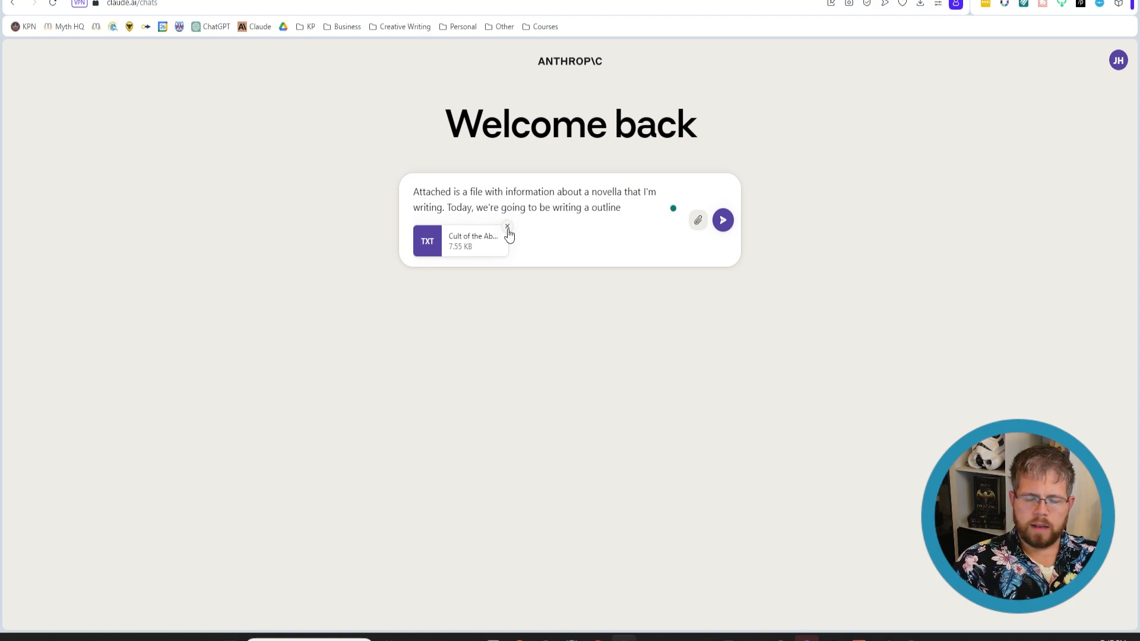
pyautogui.write(' of the novella. ')
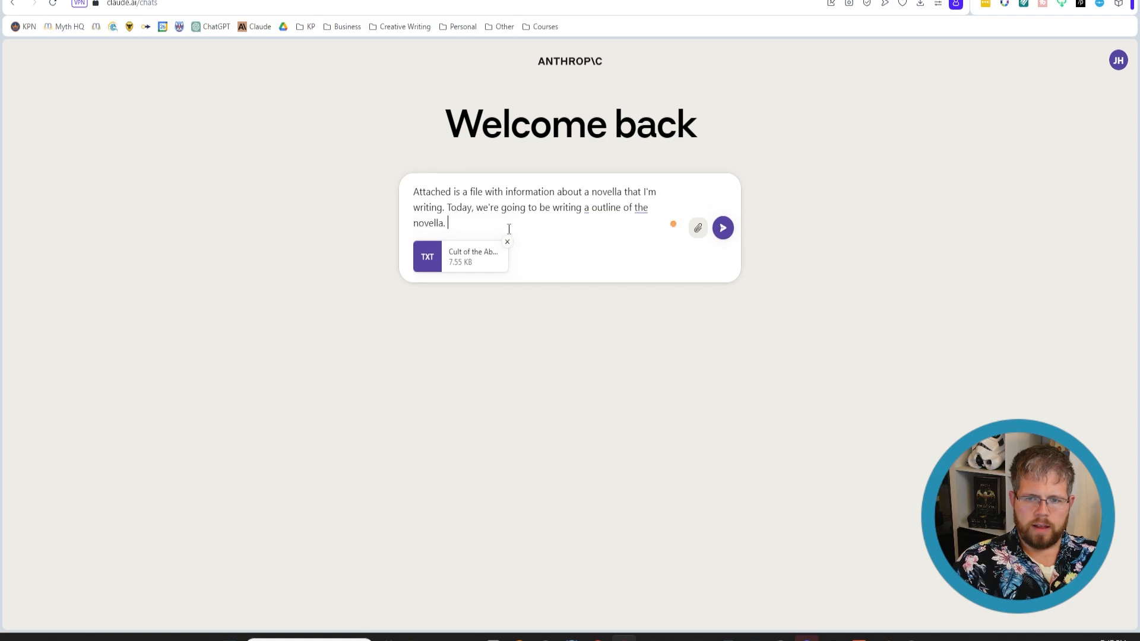
# Step: Add the instruction "Don't begin yet, just acknowledge that you've processed the information by saying "read"" to the message
pyautogui.write("Don't begin ye")
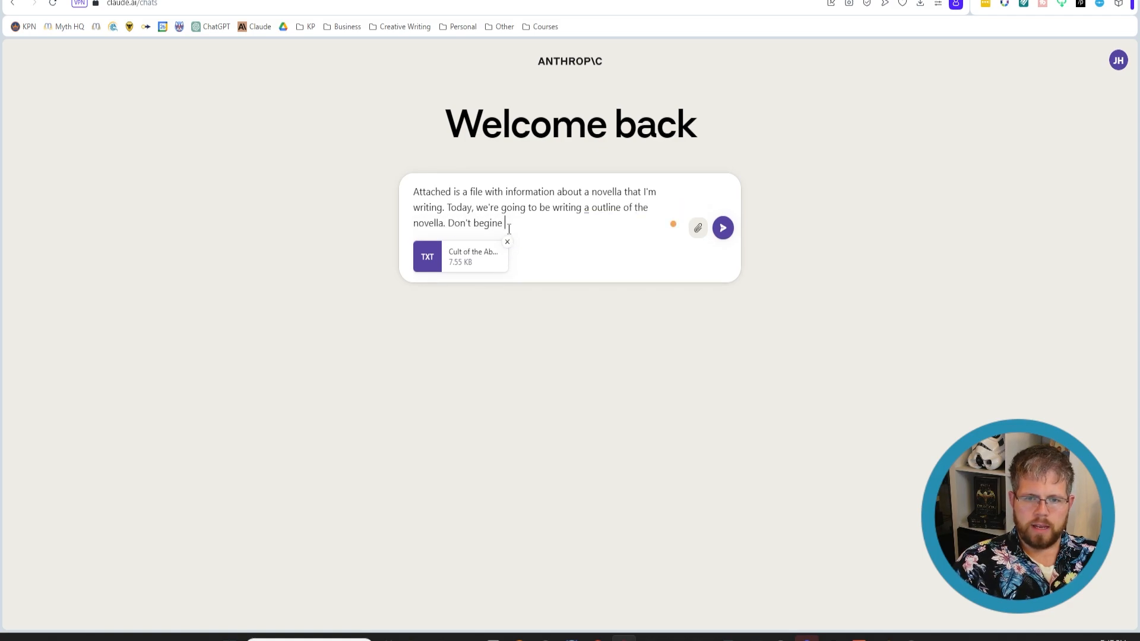
pyautogui.write('t, just a')
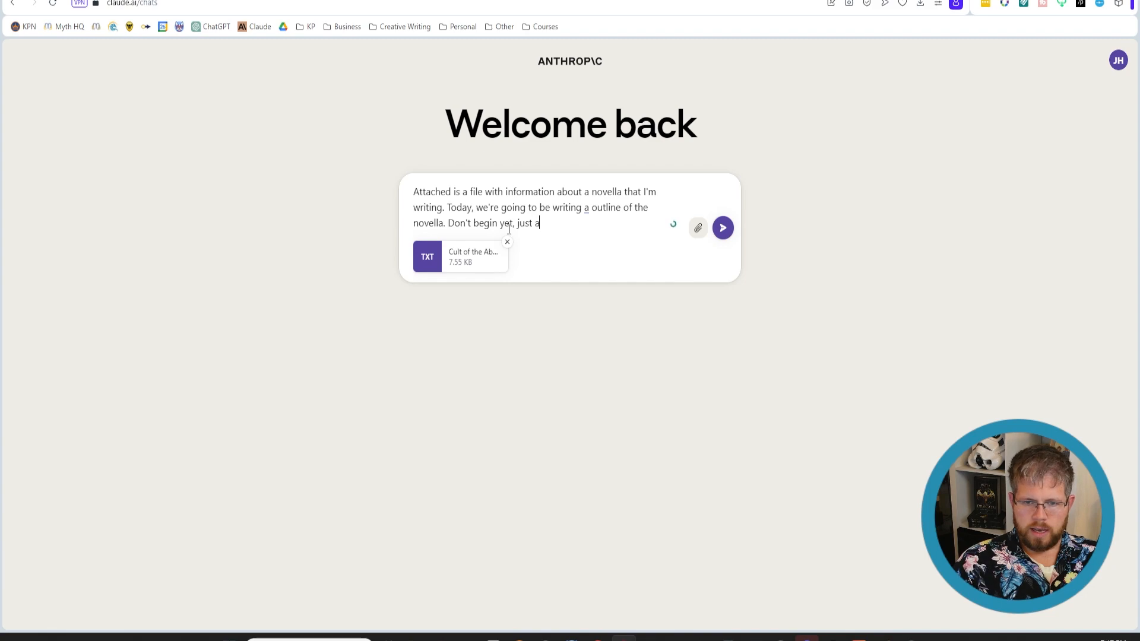
pyautogui.write('cknowle')
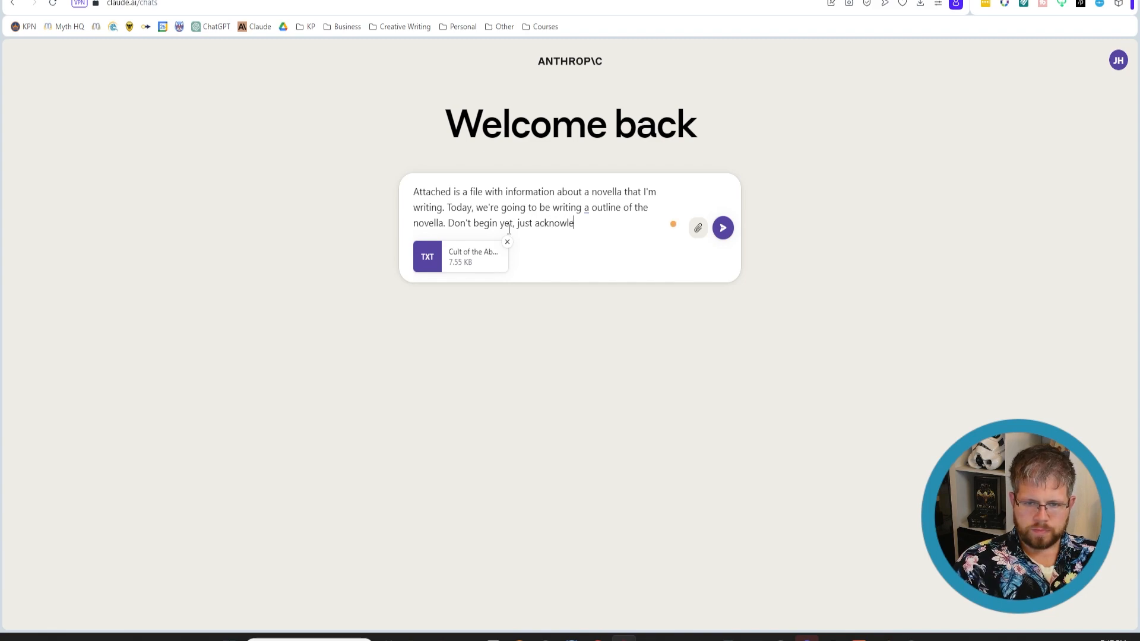
pyautogui.write("ge that you've pro")
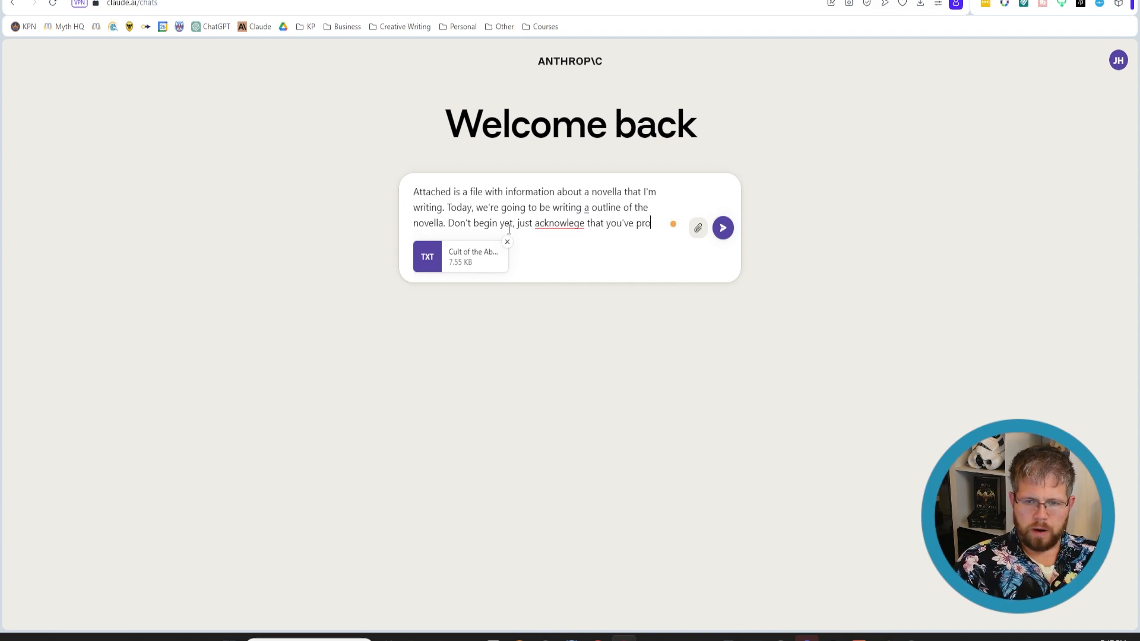
pyautogui.write('cessed the informat')
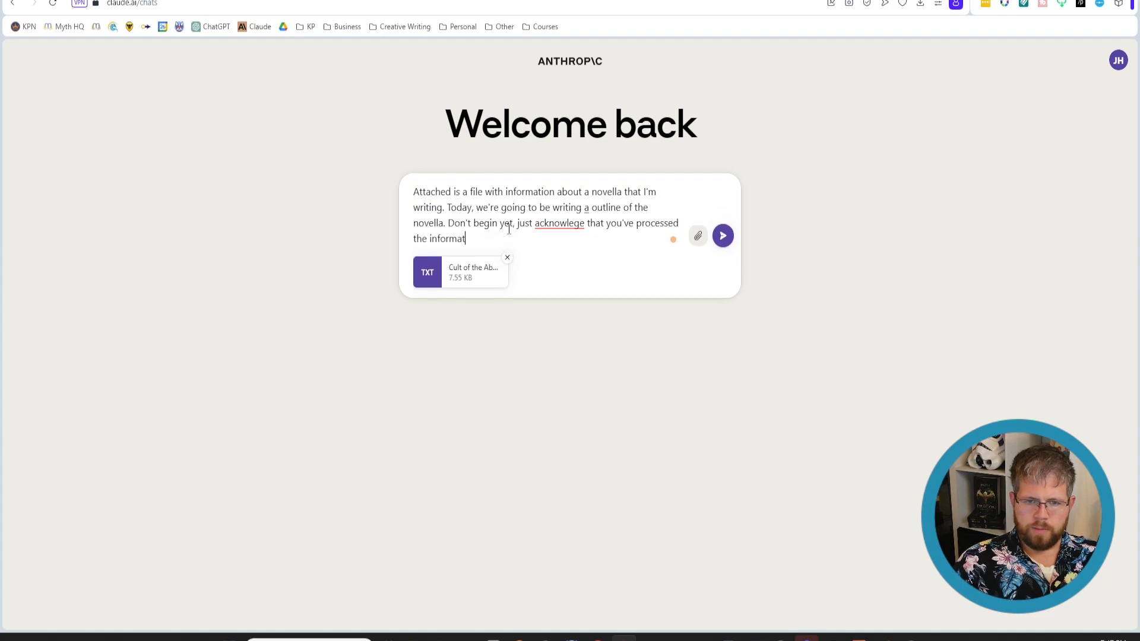
pyautogui.write('ion by saying')
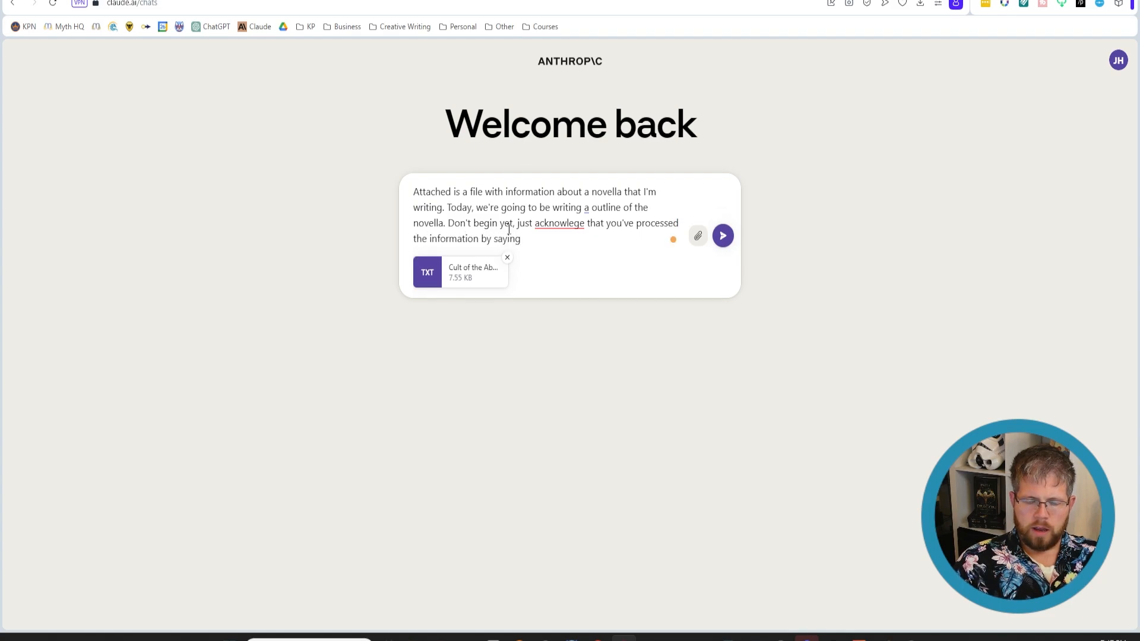
pyautogui.write(' "read"')
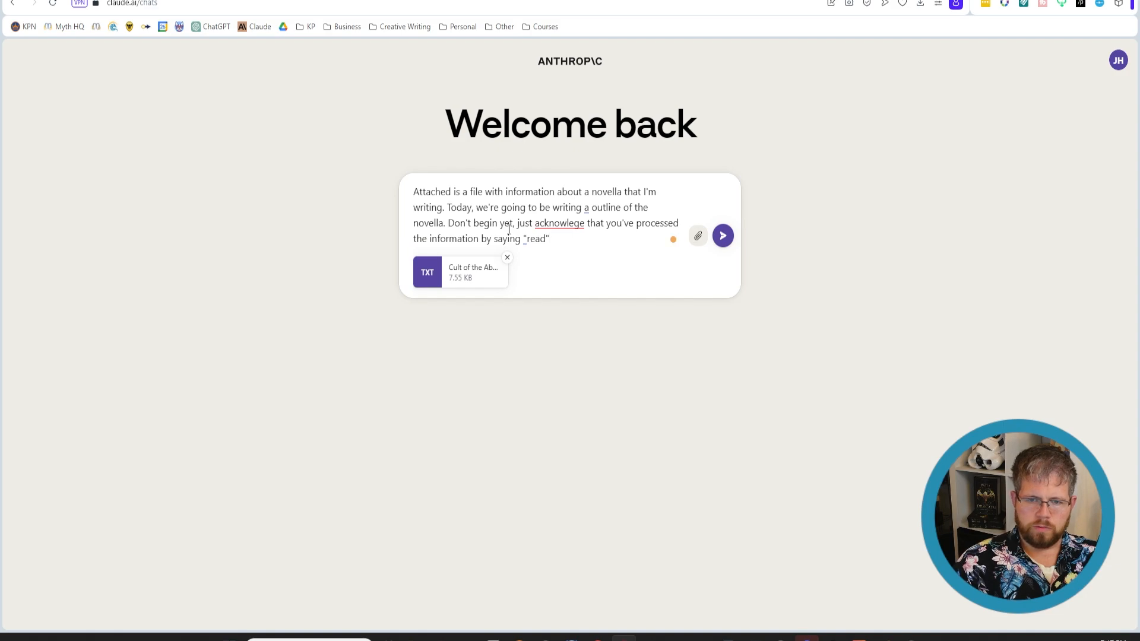
# Step: Correct the misspelled word to "acknowledge" and send the message with the attached file
pyautogui.click(552, 224)
pyautogui.click(553, 272)
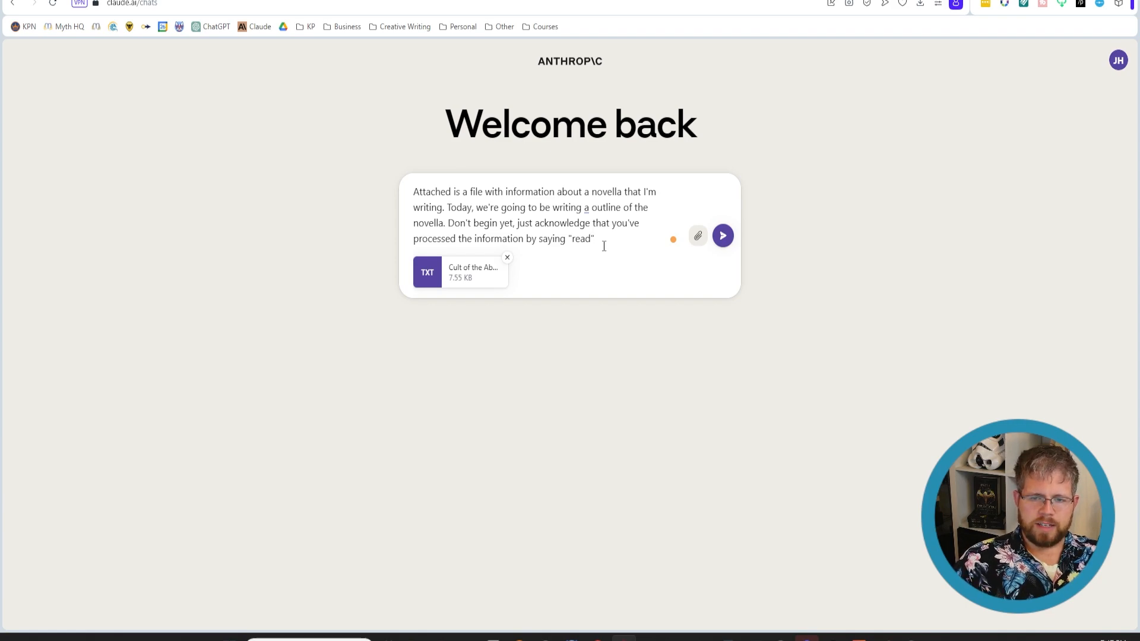
pyautogui.press('Return')
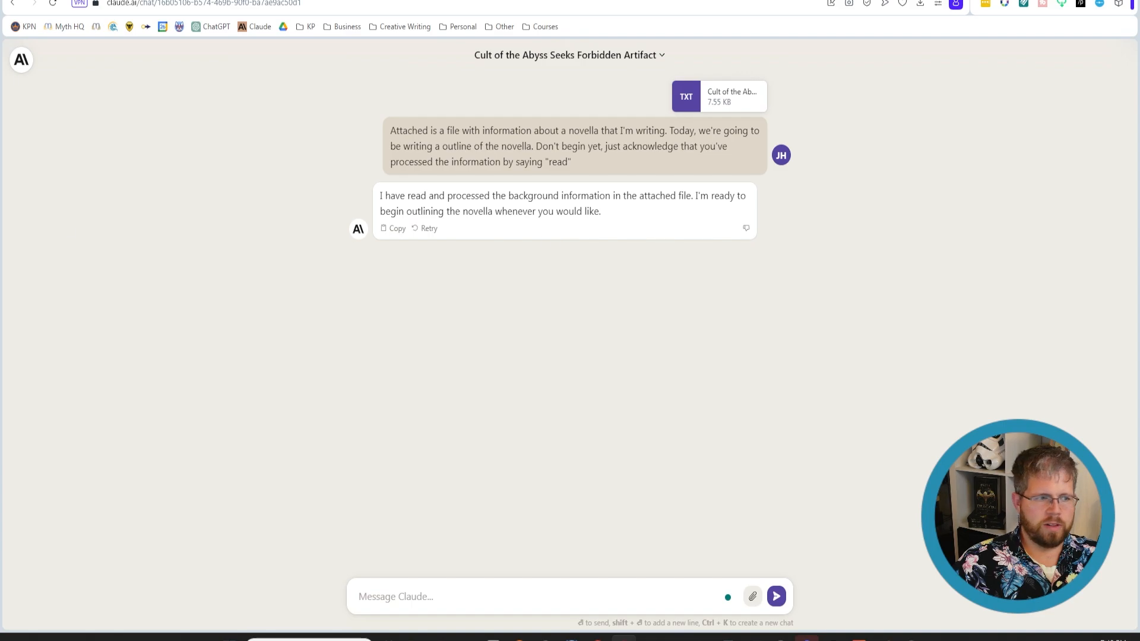
# Step: Start a reply with "We're going to be using these structure:" and paste the copied 12-chapter structure below a blank line
pyautogui.hotkey('alt', 'Tab')
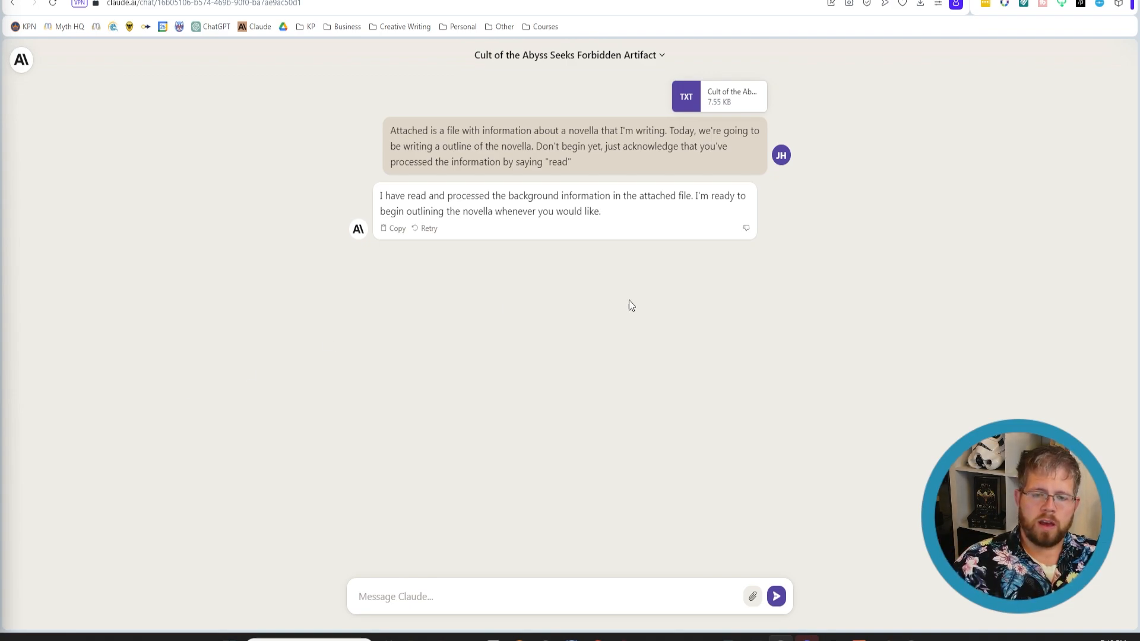
pyautogui.click(479, 596)
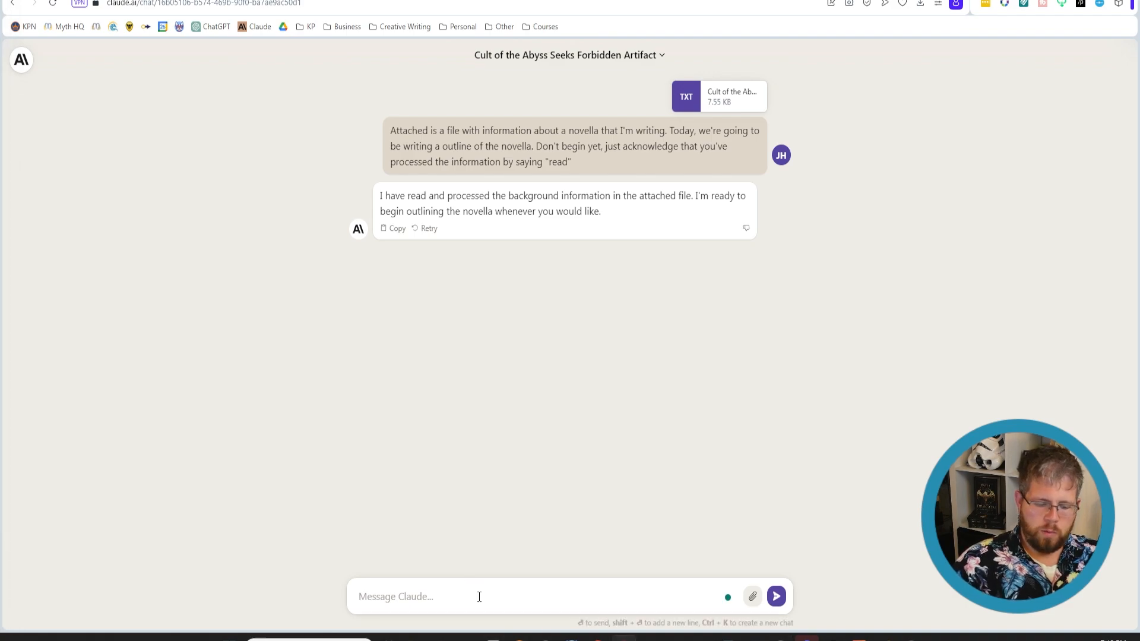
pyautogui.write("We're going to be ")
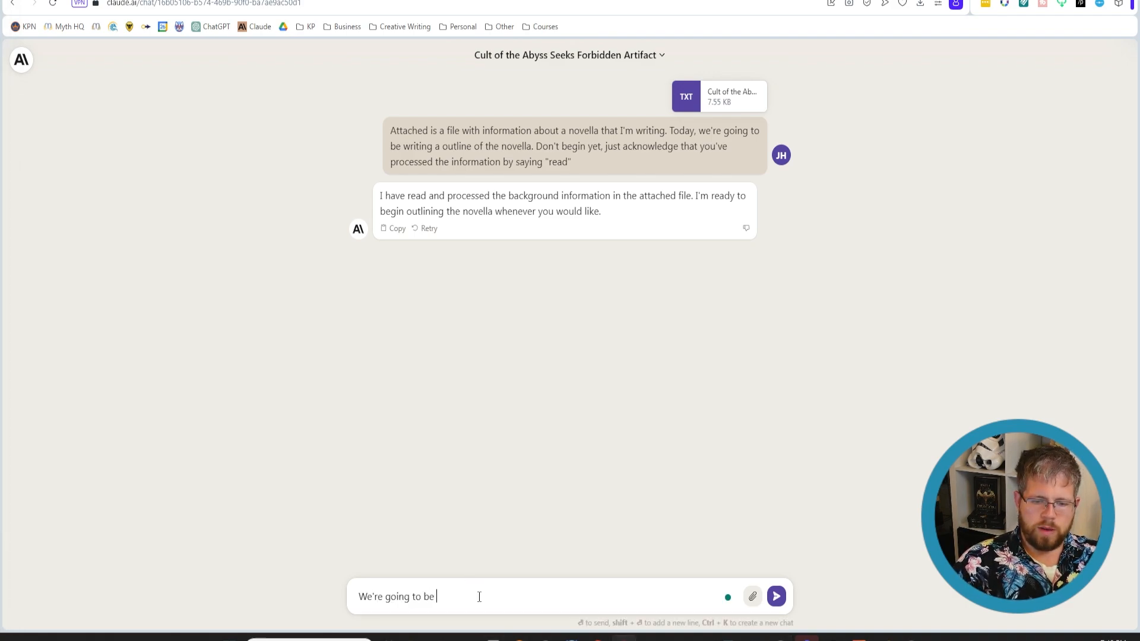
pyautogui.write('using these st')
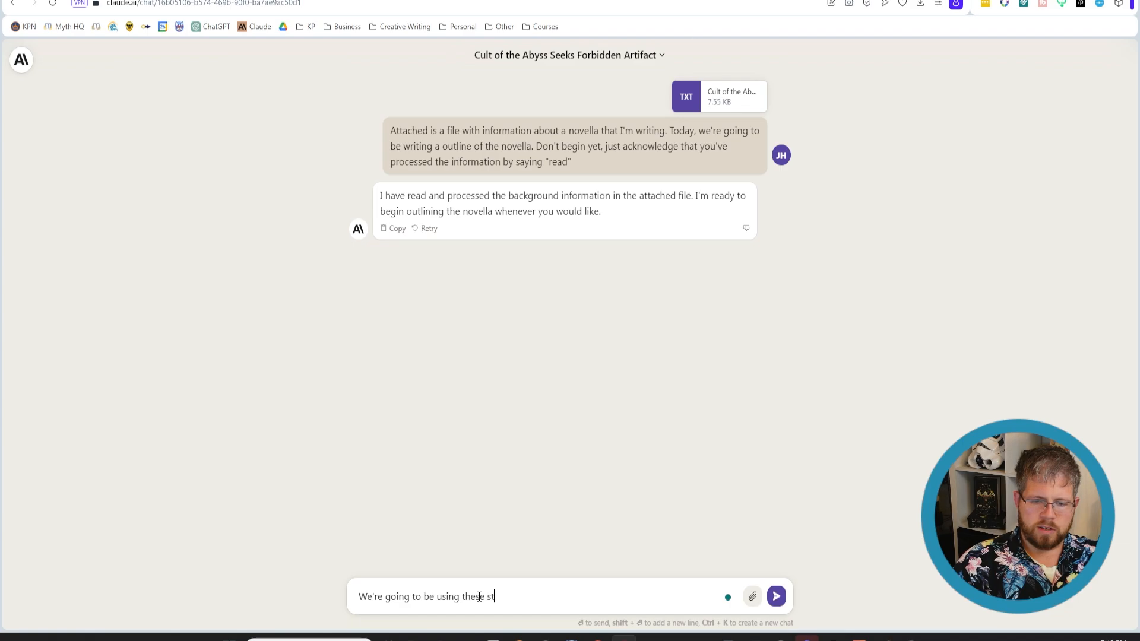
pyautogui.write('ructure:')
pyautogui.hotkey('shift', 'Return')
pyautogui.hotkey('shift', 'Return')
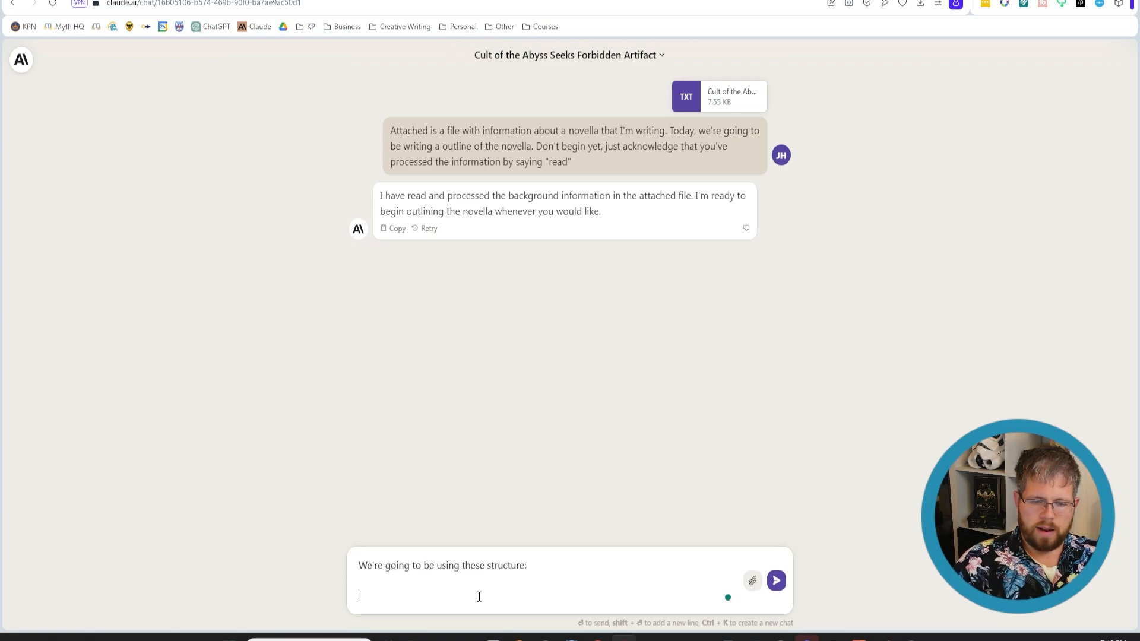
pyautogui.hotkey('ctrl', 'v')
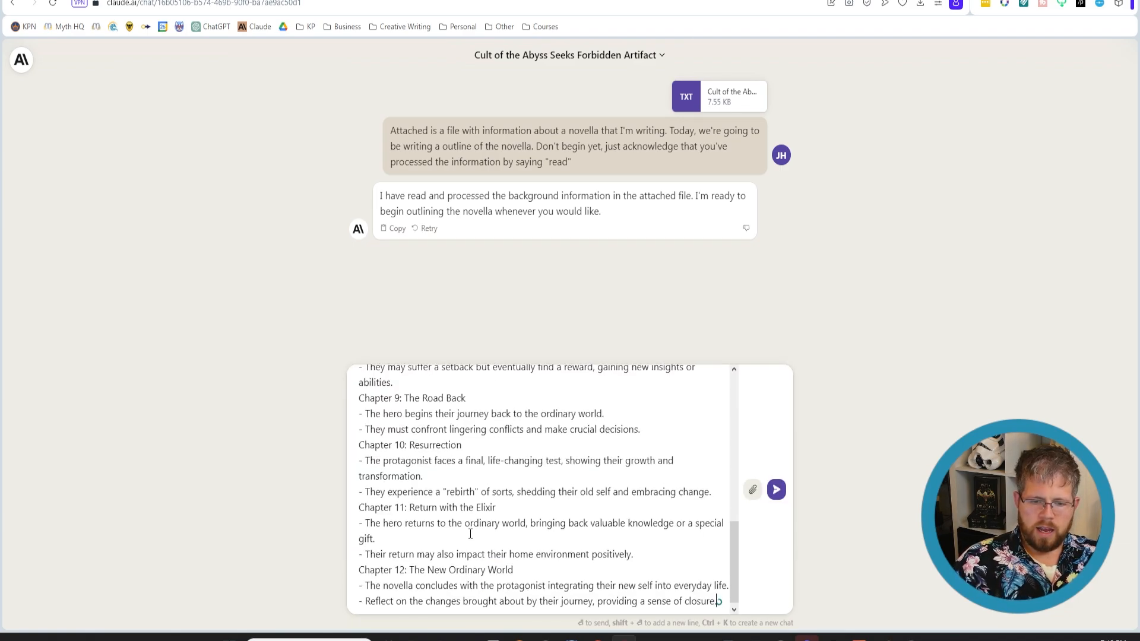
# Step: Extend the opening line before its colon with "Please use the basic idea of the story to fill out these chapters."
pyautogui.scroll(15, 470, 533)
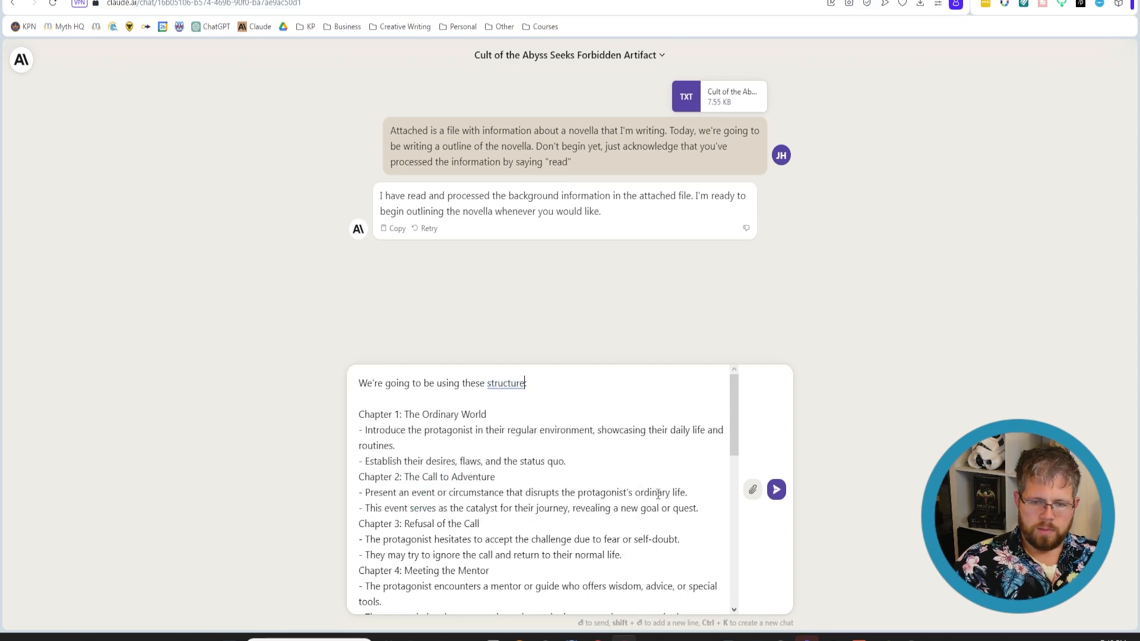
pyautogui.write('. ')
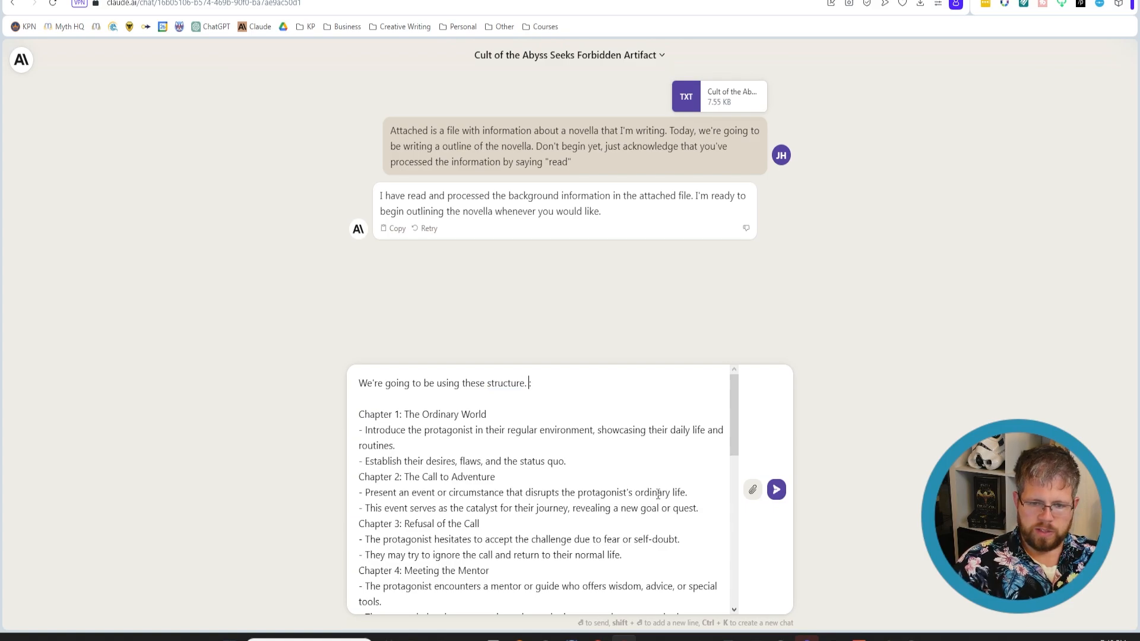
pyautogui.write('ple')
pyautogui.press('BackSpace')
pyautogui.press('BackSpace')
pyautogui.press('BackSpace')
pyautogui.write('Please ')
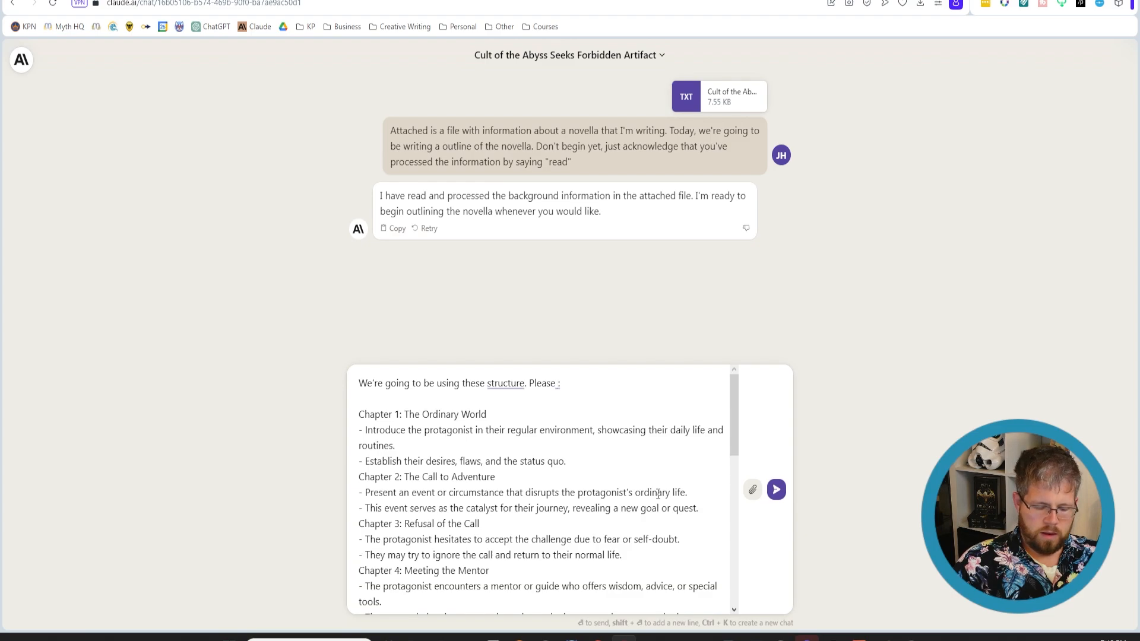
pyautogui.write('use the ba')
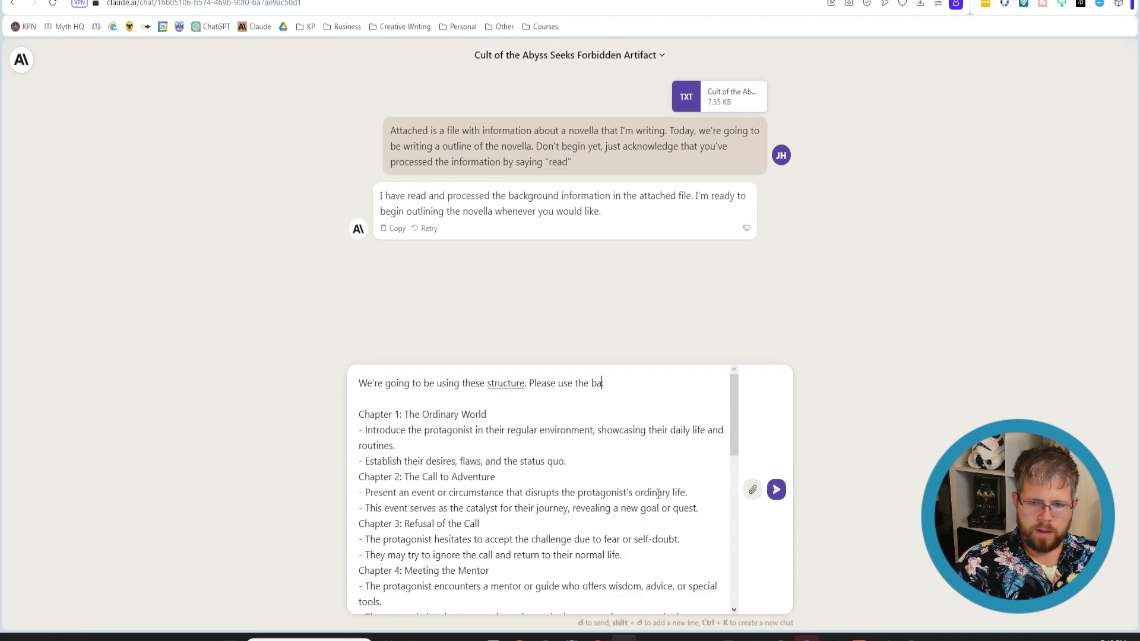
pyautogui.write('sic idea of the')
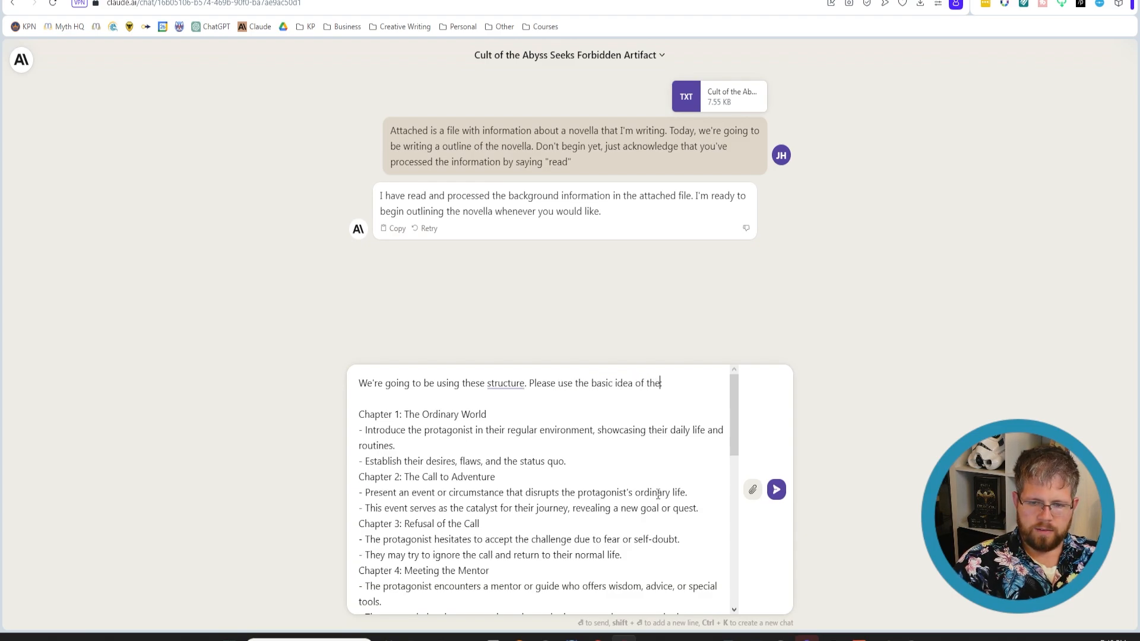
pyautogui.write(' story,')
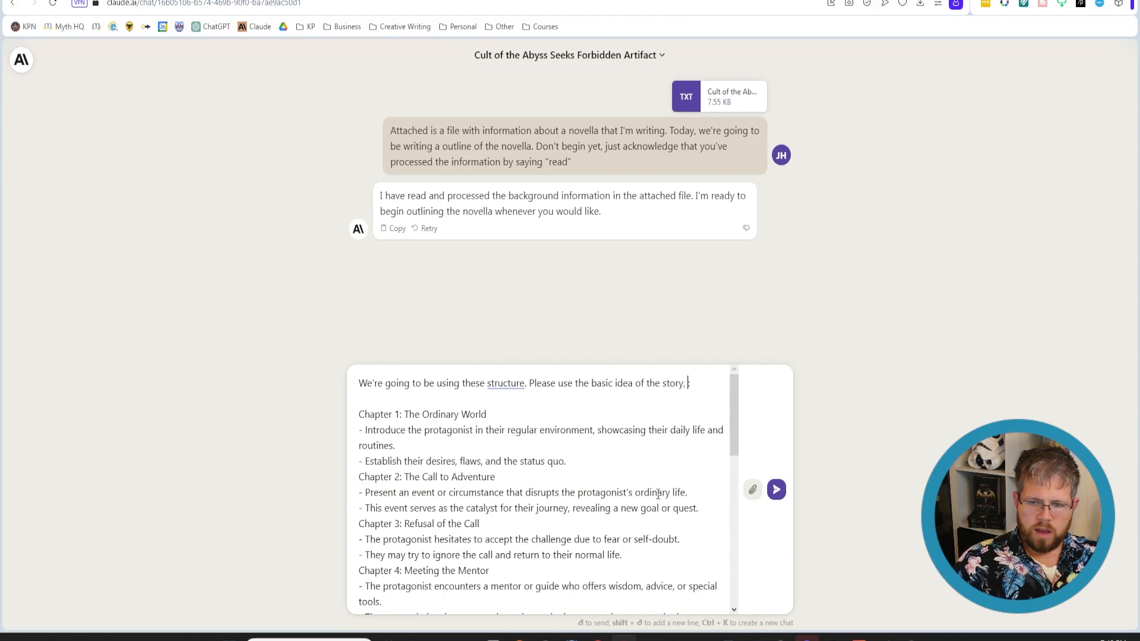
pyautogui.press('BackSpace')
pyautogui.press('BackSpace')
pyautogui.write('to fill out these')
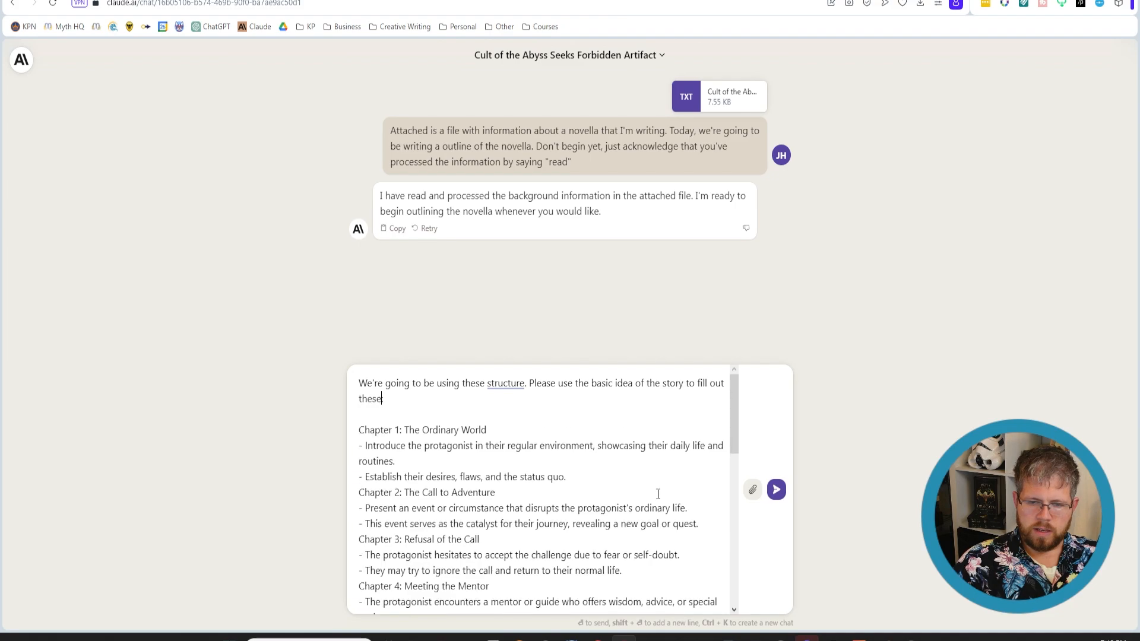
pyautogui.write(' chapters. Fill')
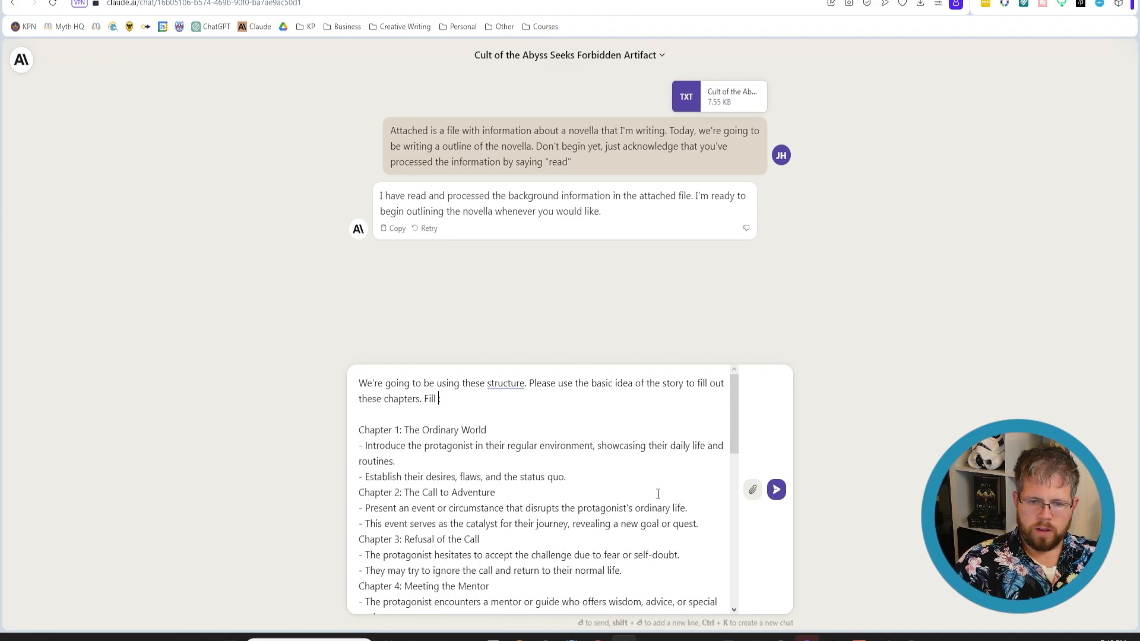
# Step: Replace the unfinished word "Fill" with the sentence "Feel free to add additional information not found in the original file" before the colon
pyautogui.press('BackSpace')
pyautogui.press('BackSpace')
pyautogui.press('BackSpace')
pyautogui.press('BackSpace')
pyautogui.write('eel free to ')
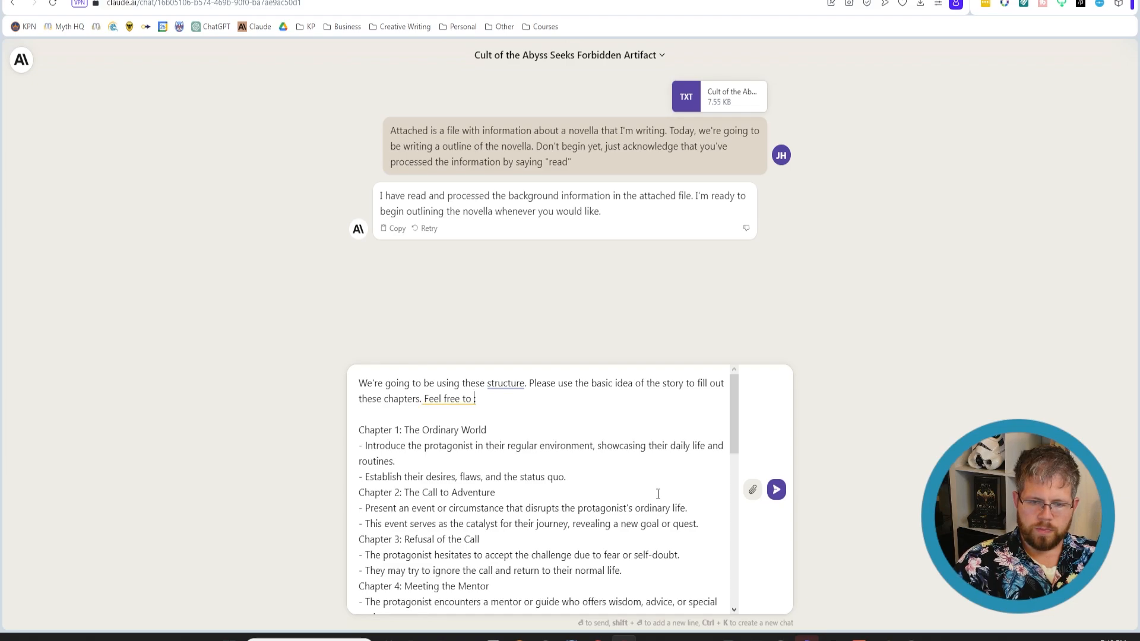
pyautogui.write('add ')
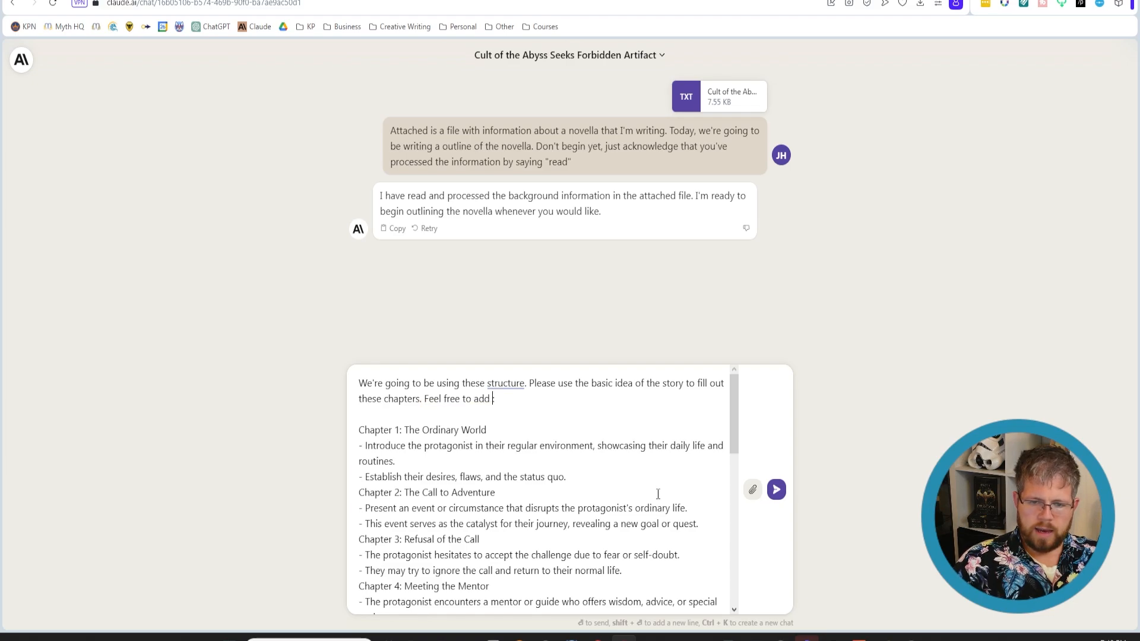
pyautogui.write('additional i')
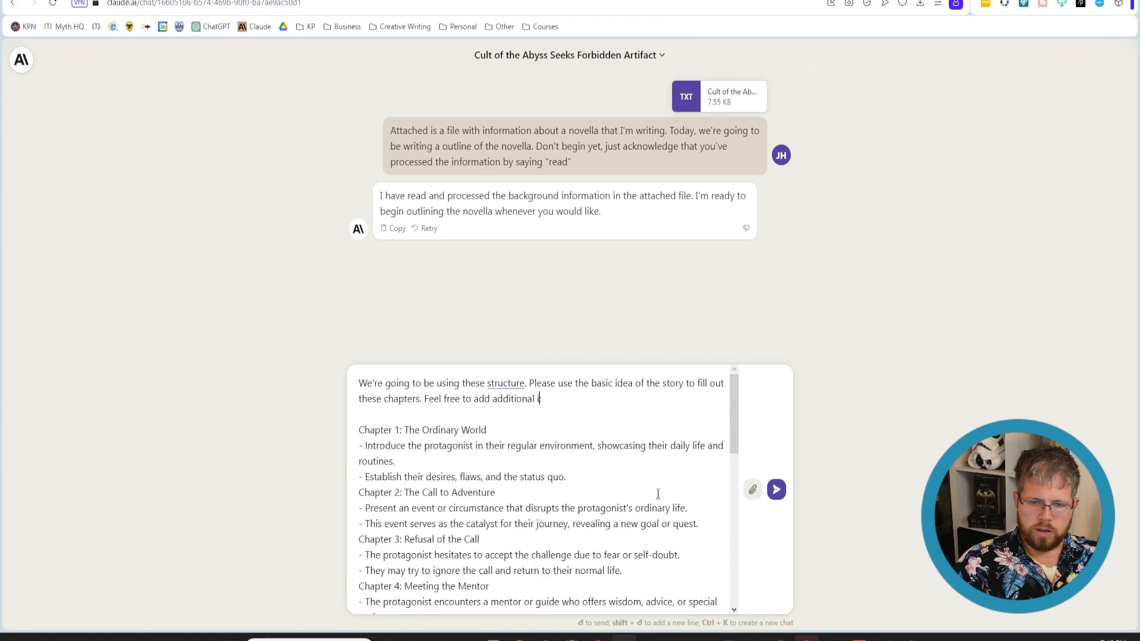
pyautogui.write('nformation not fou')
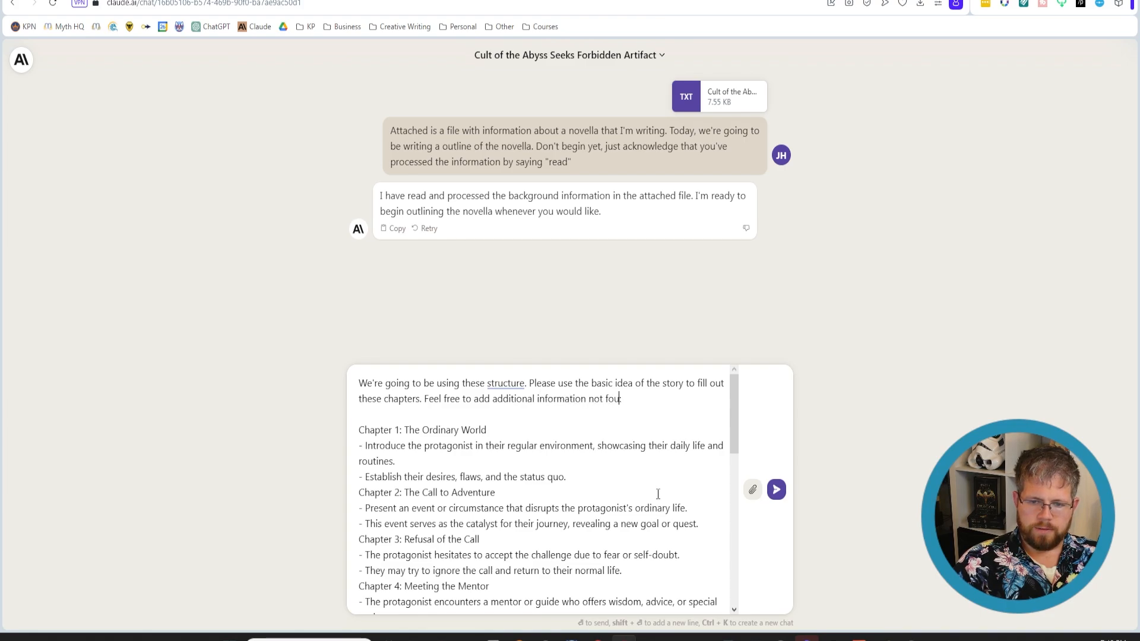
pyautogui.write('nd in the ')
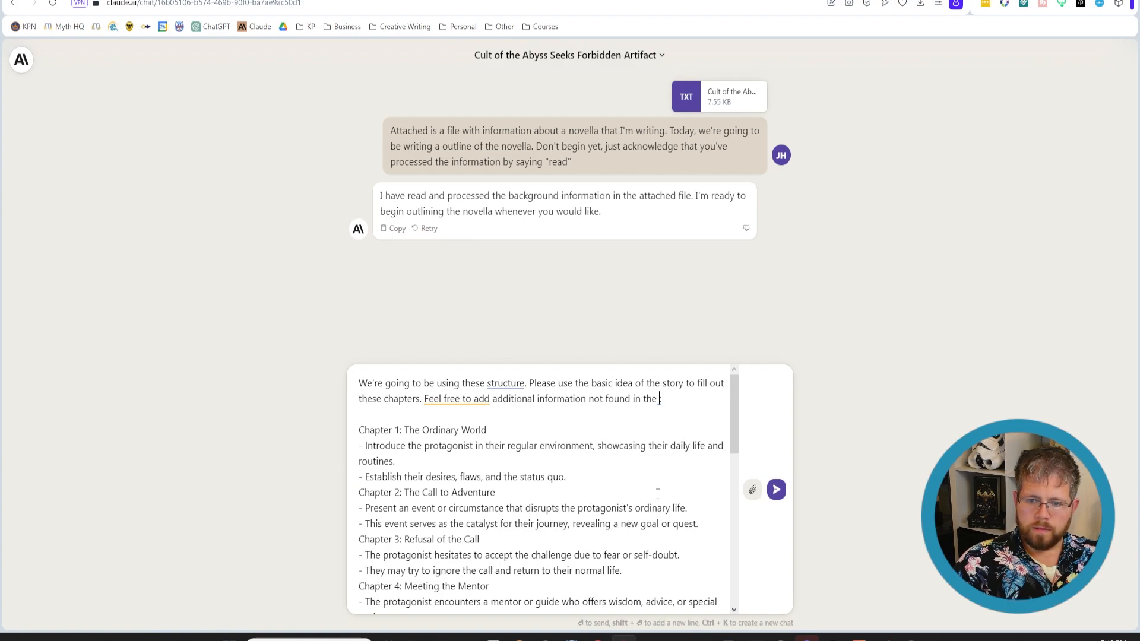
pyautogui.write('original file')
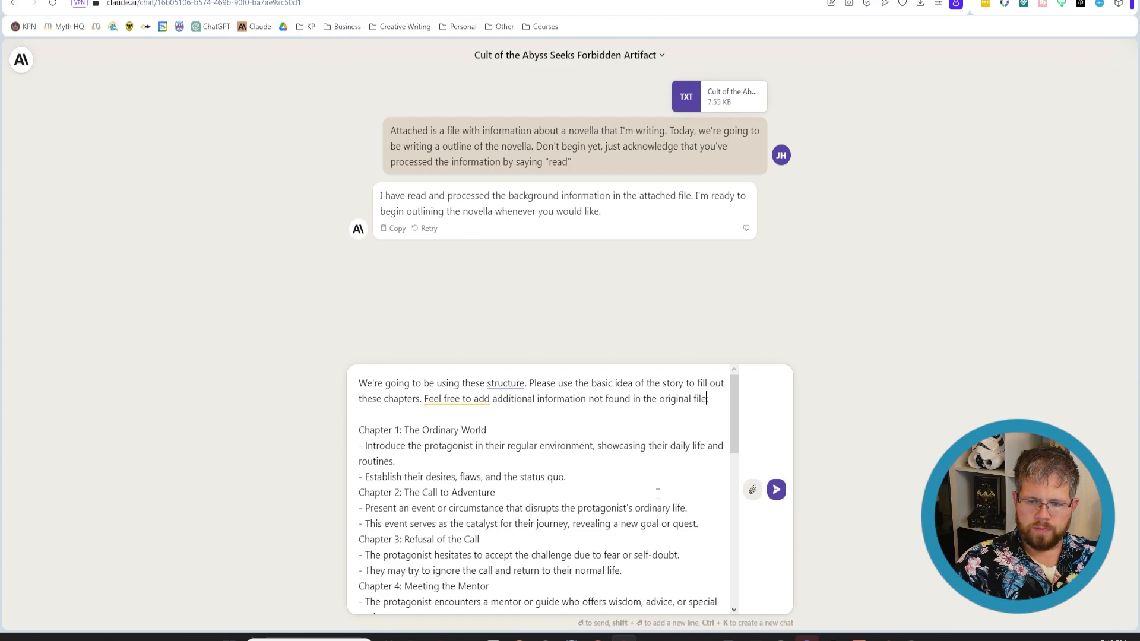
# Step: Extend that sentence before the colon with "if needed to fill out what happens in the chapters"
pyautogui.write(' iff need')
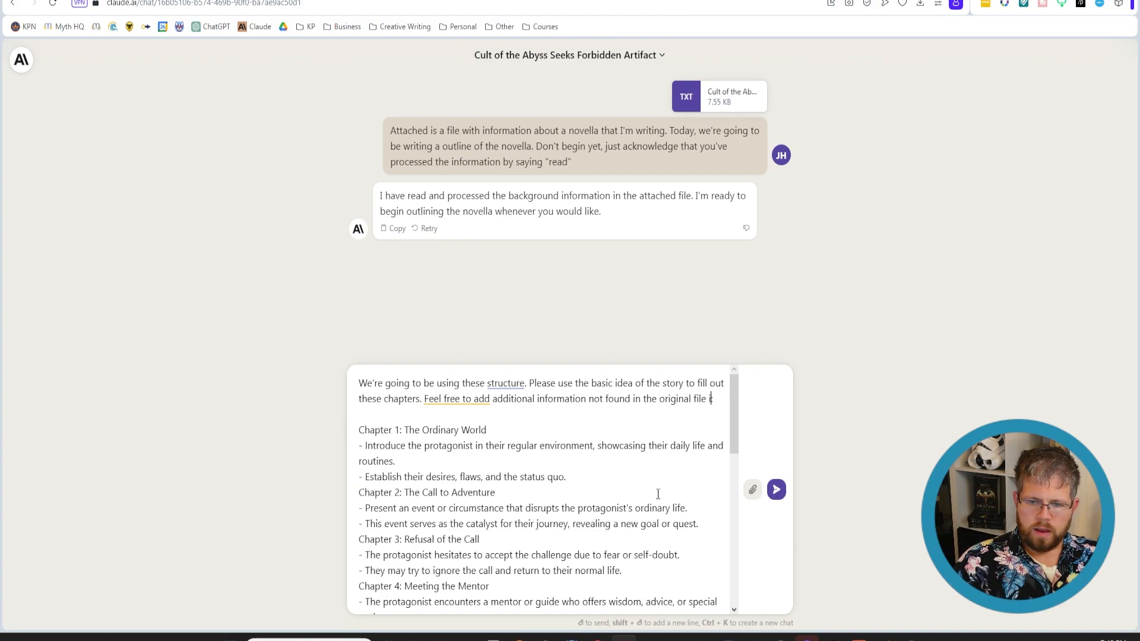
pyautogui.press('BackSpace')
pyautogui.press('BackSpace')
pyautogui.press('BackSpace')
pyautogui.press('BackSpace')
pyautogui.press('BackSpace')
pyautogui.write('needed')
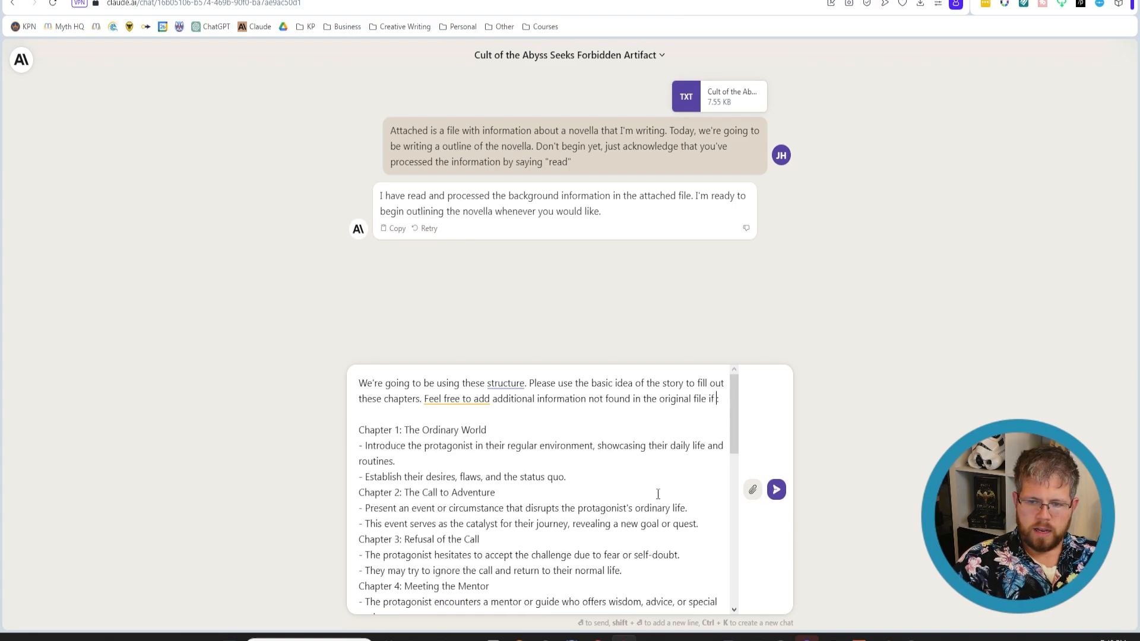
pyautogui.write(' to fi')
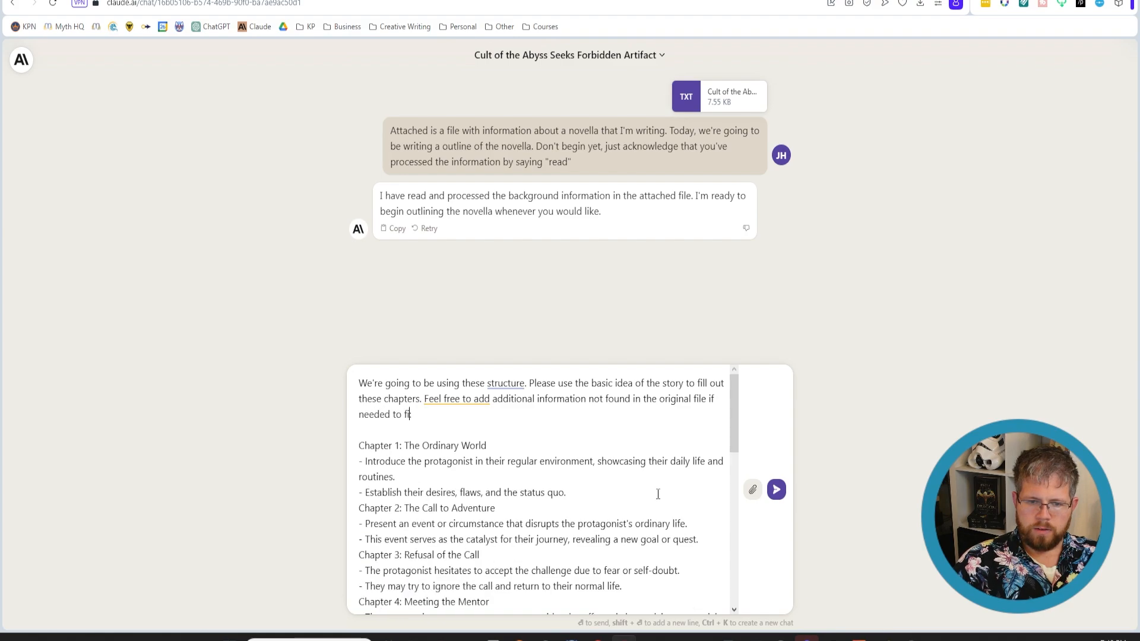
pyautogui.write('ll out what happens')
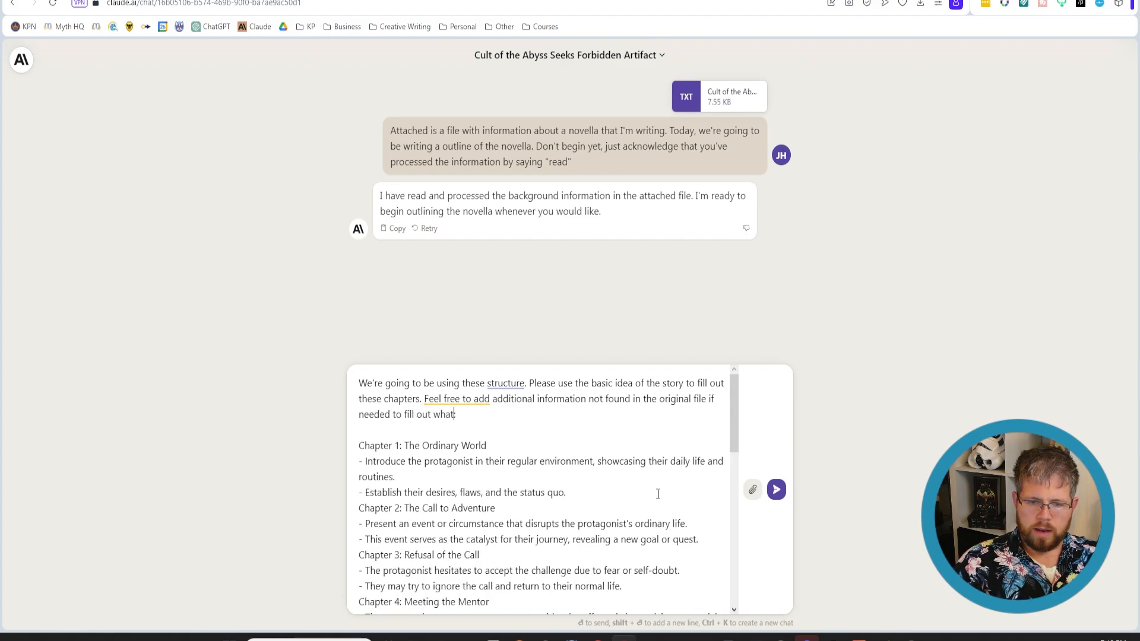
pyautogui.write('chapters')
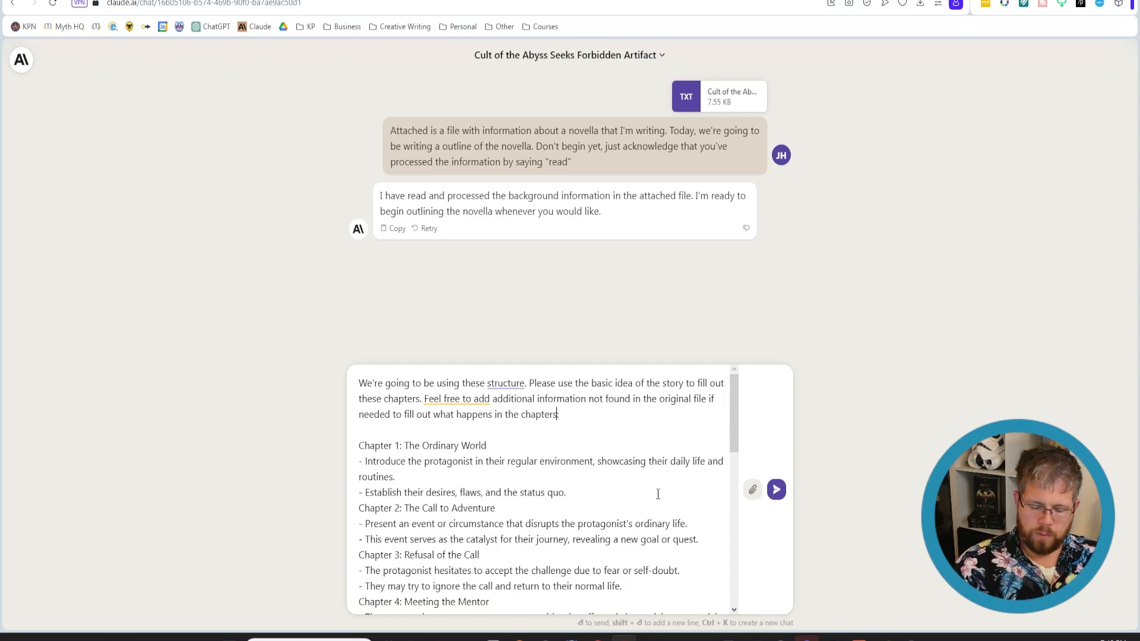
# Step: Check the pasted 12-chapter structure through to its end and send the message
pyautogui.scroll(-6, 657, 494)
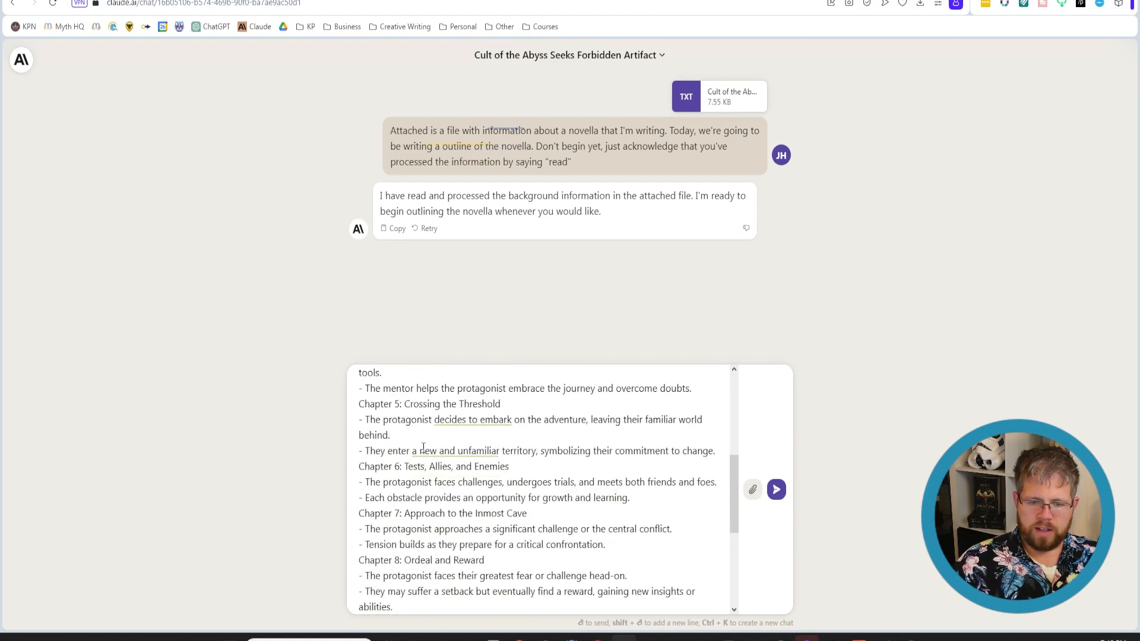
pyautogui.scroll(-2, 393, 477)
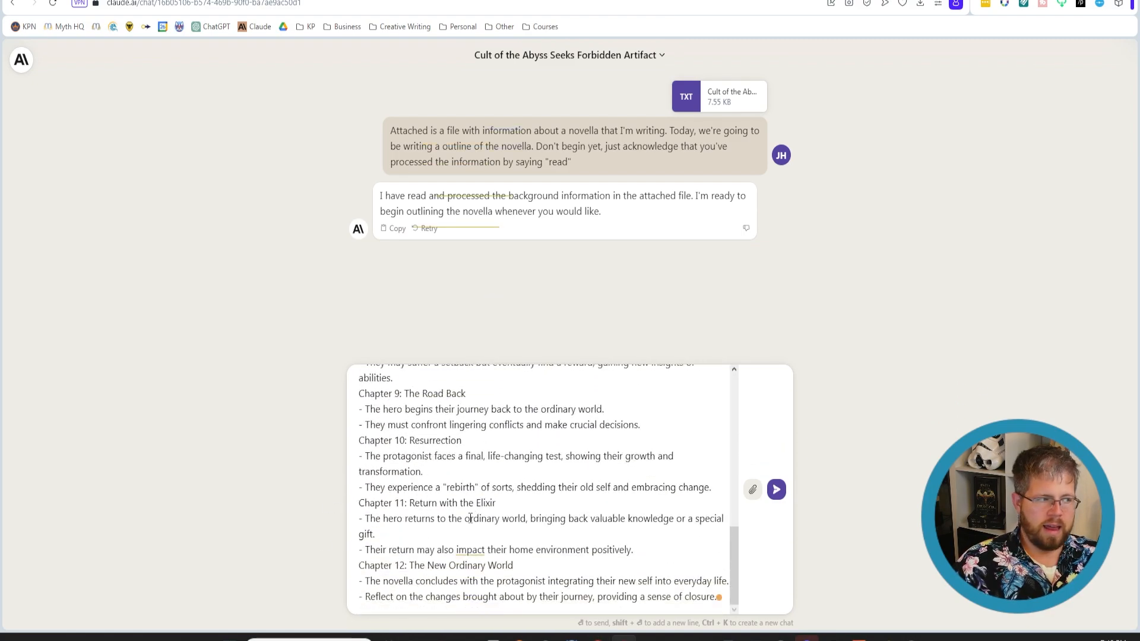
pyautogui.scroll(10, 427, 539)
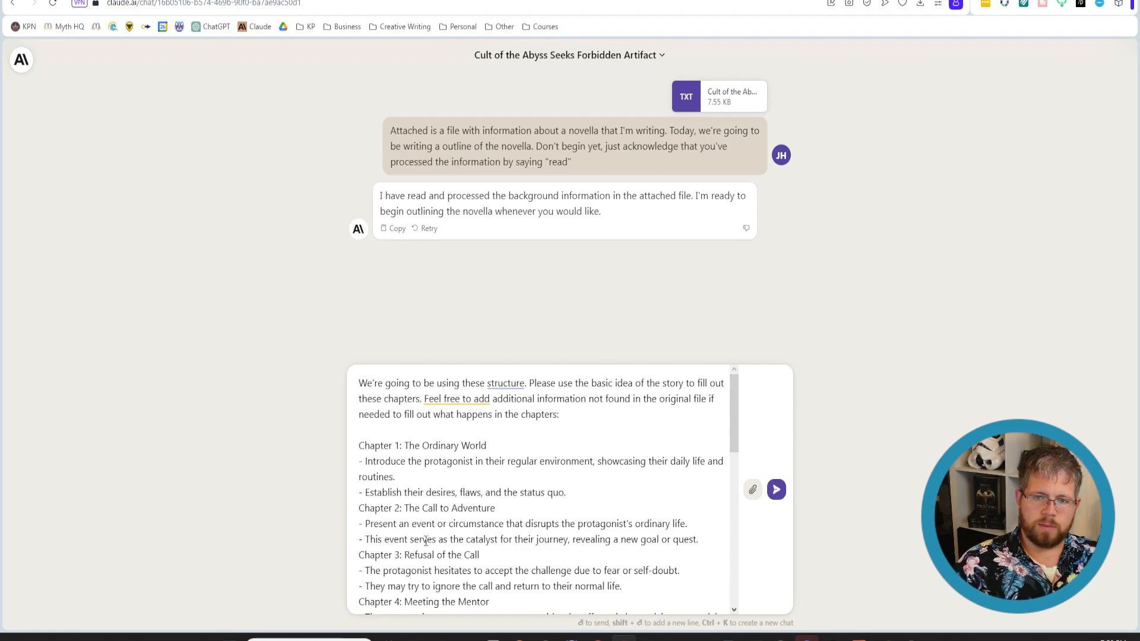
pyautogui.press('Return')
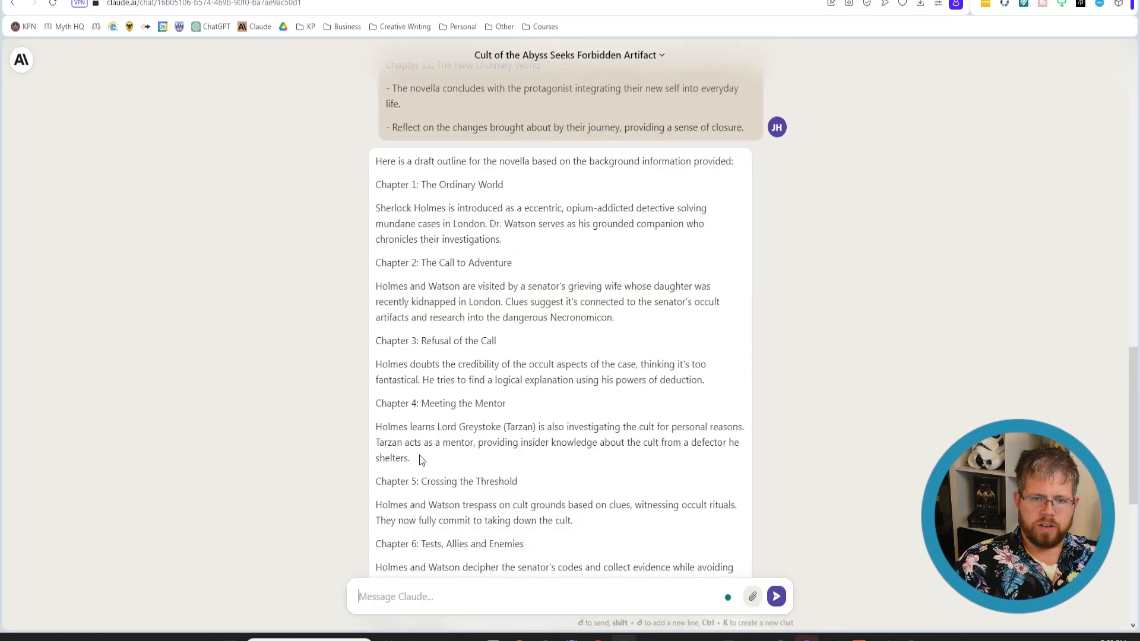
# Step: Read the outline's opening chapters and start a reply with "Revise chapter 1 to have something more important happening."
pyautogui.moveTo(375, 184); pyautogui.dragTo(571, 350)
pyautogui.click(572, 357)
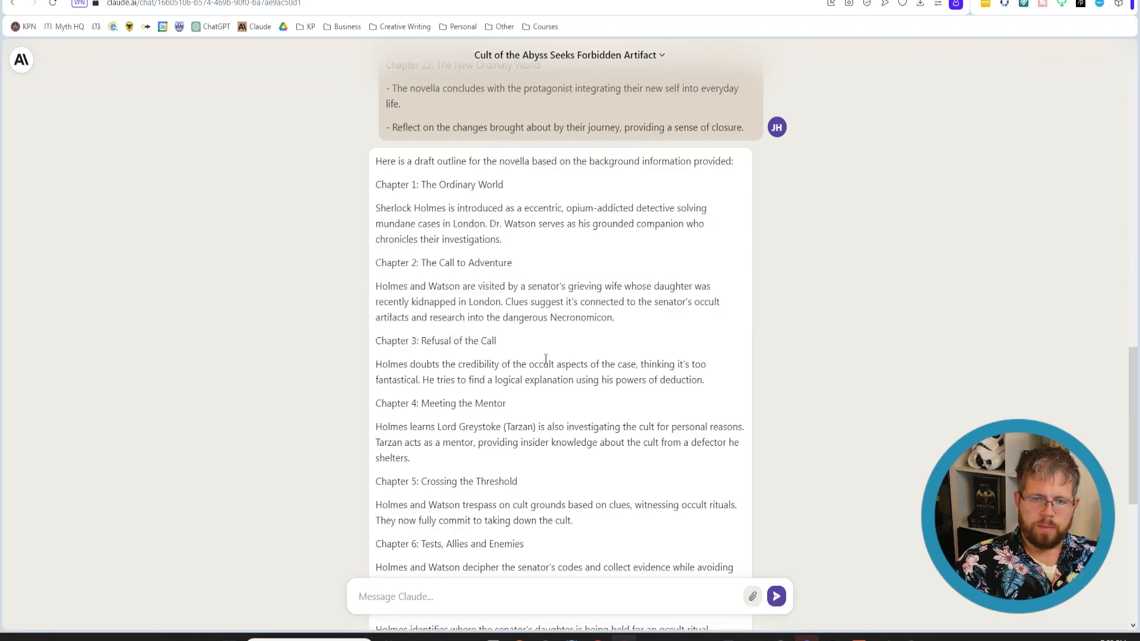
pyautogui.scroll(2, 546, 359)
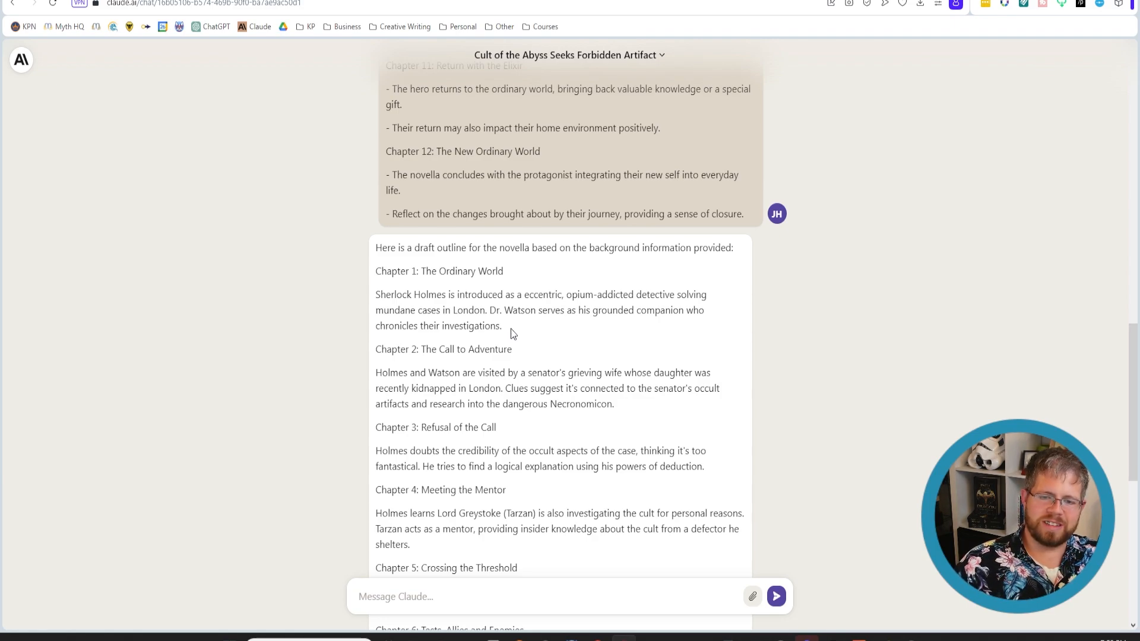
pyautogui.moveTo(513, 334); pyautogui.dragTo(374, 293)
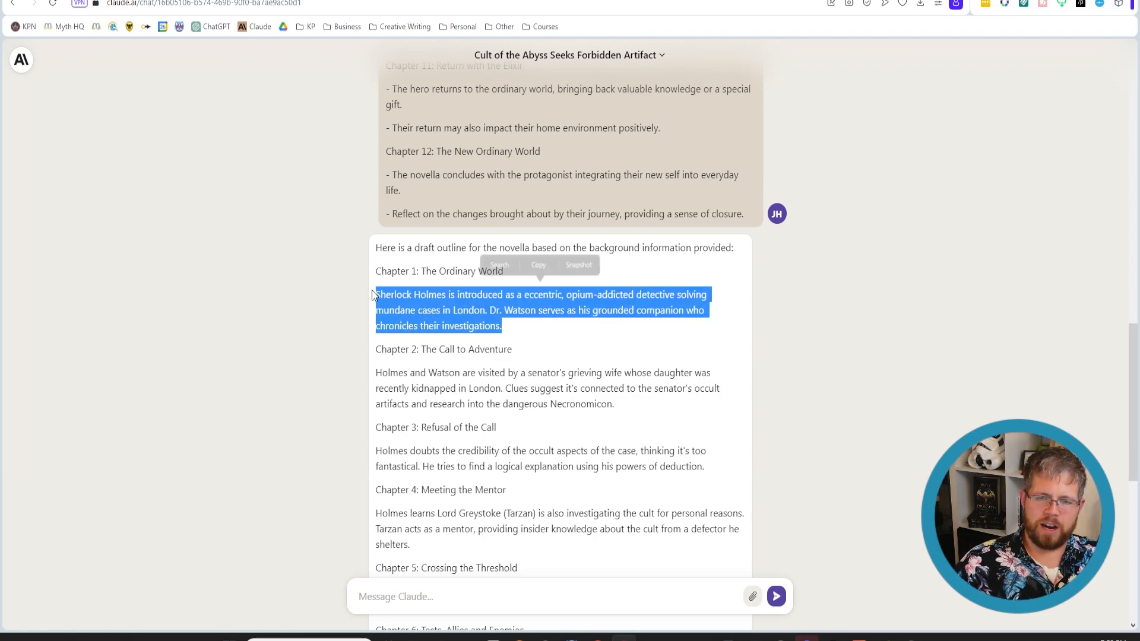
pyautogui.click(522, 325)
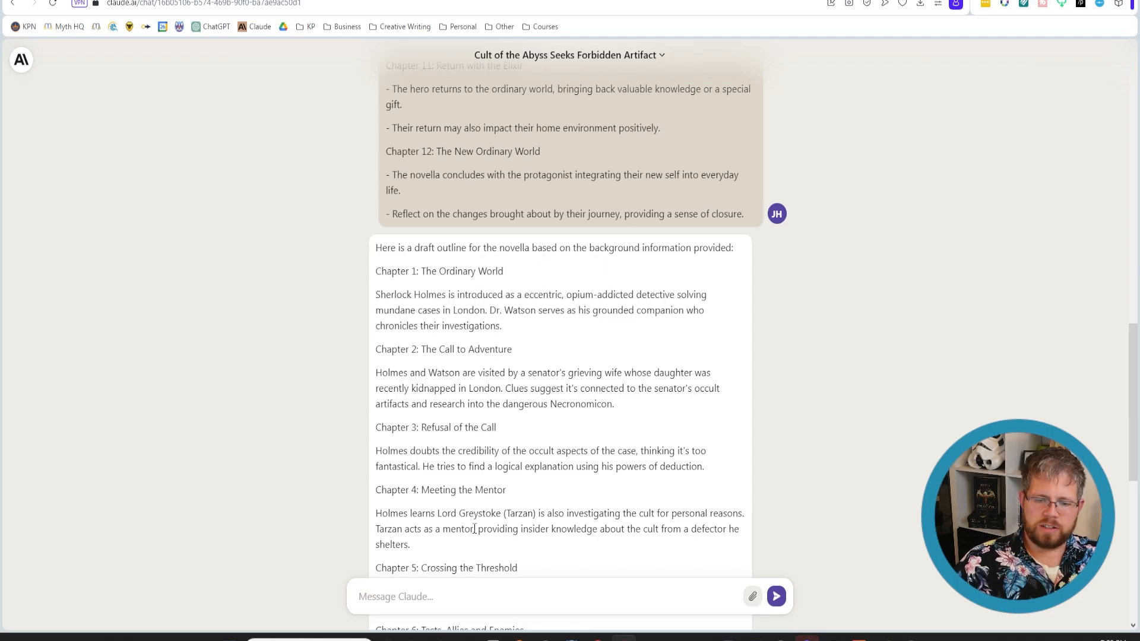
pyautogui.click(422, 601)
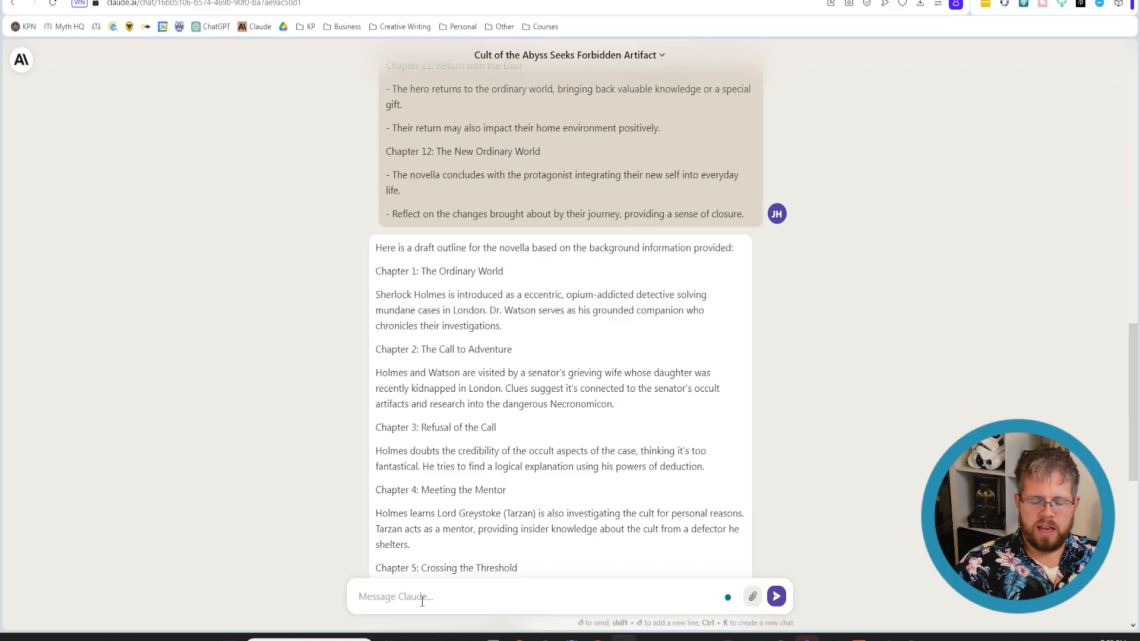
pyautogui.write('Revise chapter ')
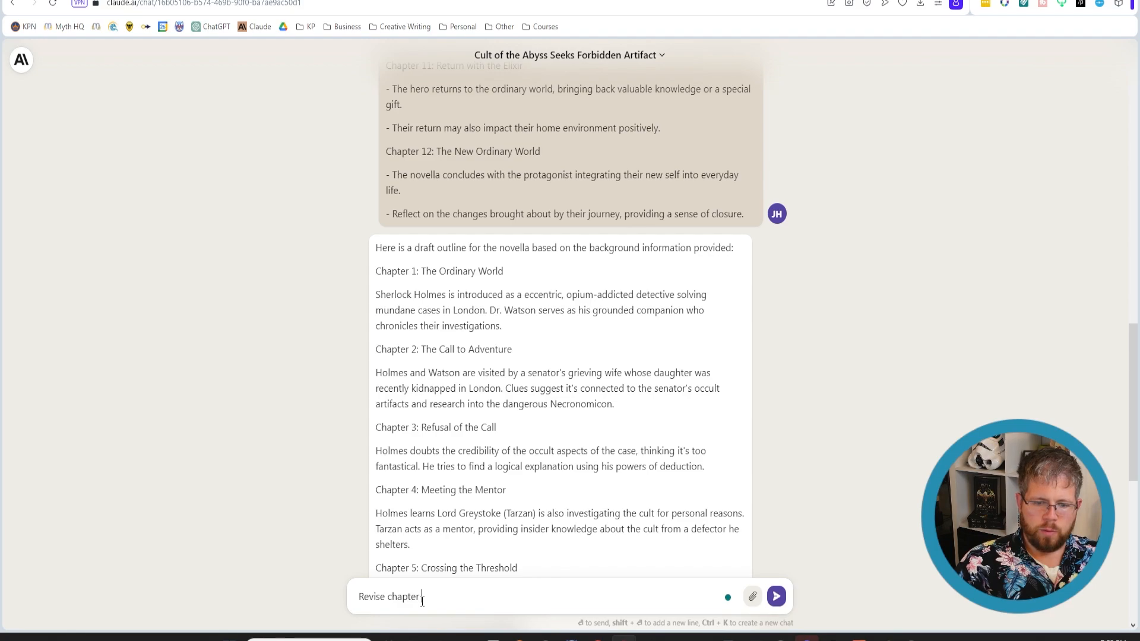
pyautogui.write('1 to have ')
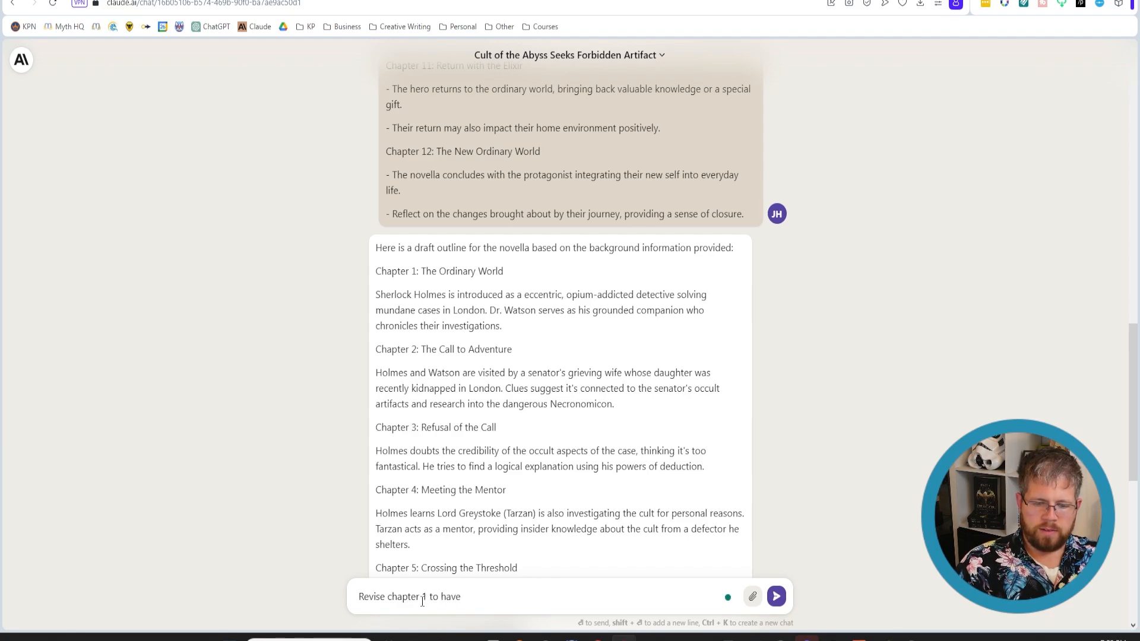
pyautogui.write('something more ')
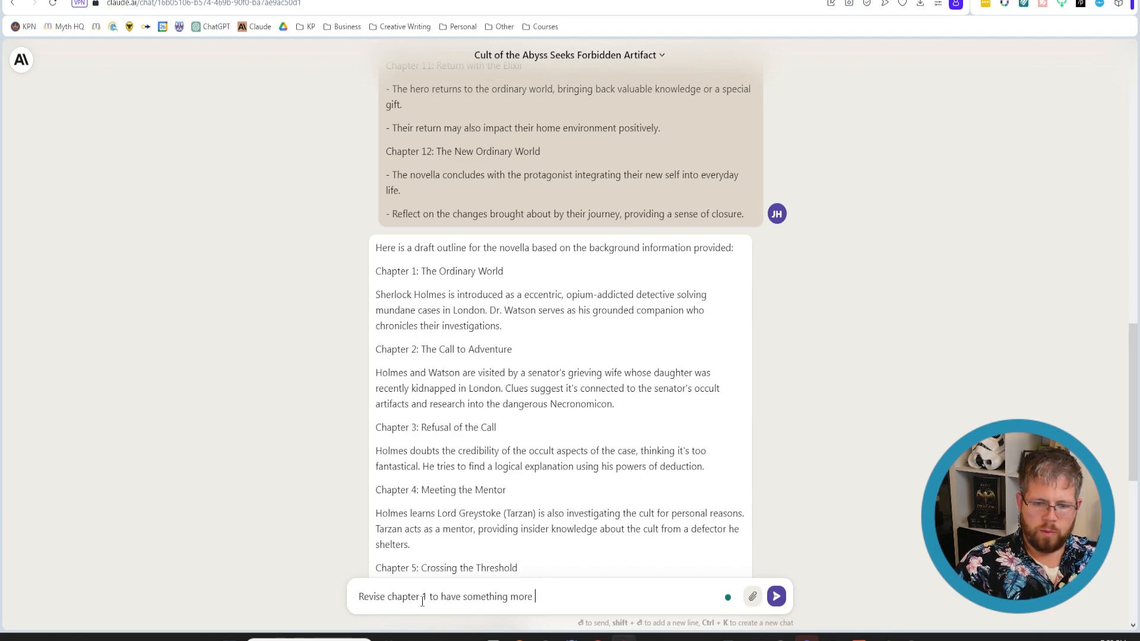
pyautogui.write('important happening.')
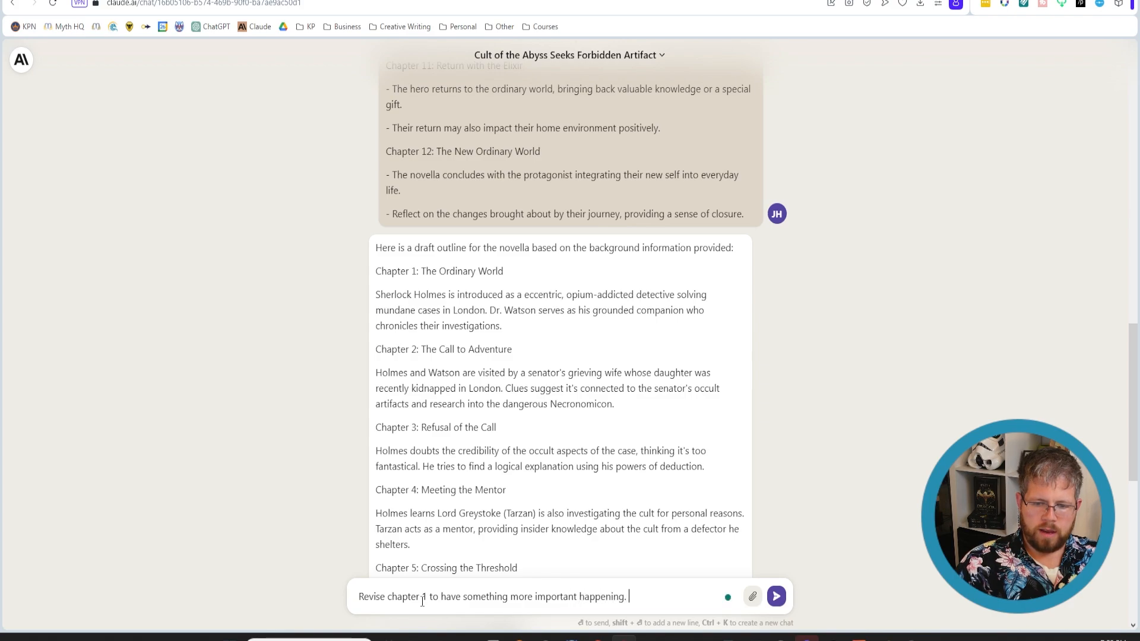
# Step: Add the suggestion "Maybe have them meet with the senator's grieving wife in chapter 1," to the reply
pyautogui.write(' Maybe have them m')
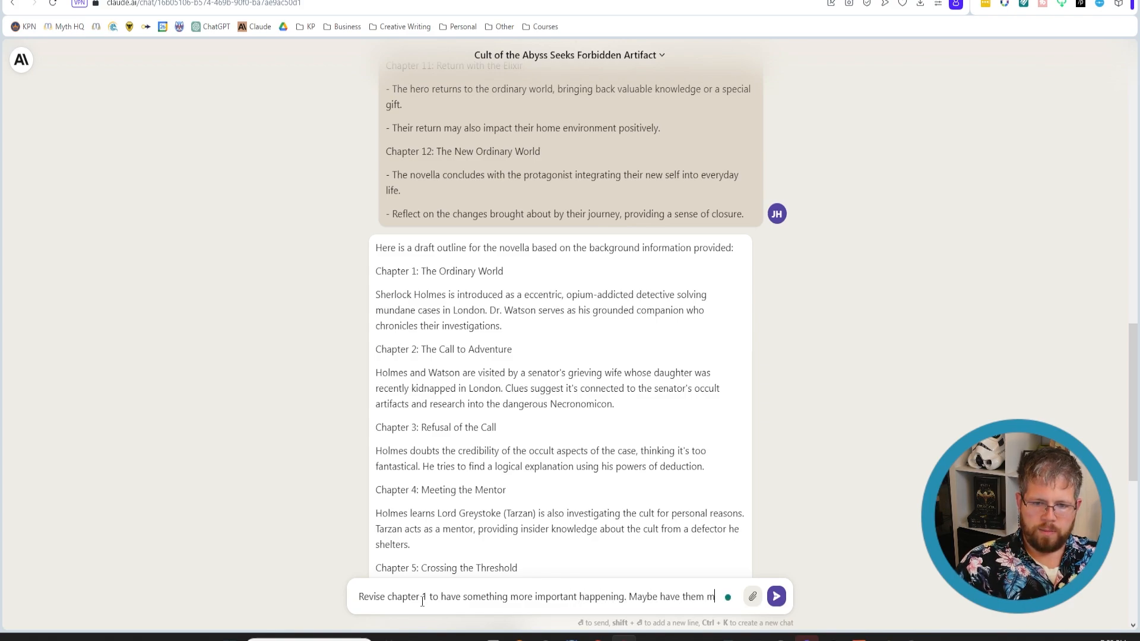
pyautogui.write('eet with the s')
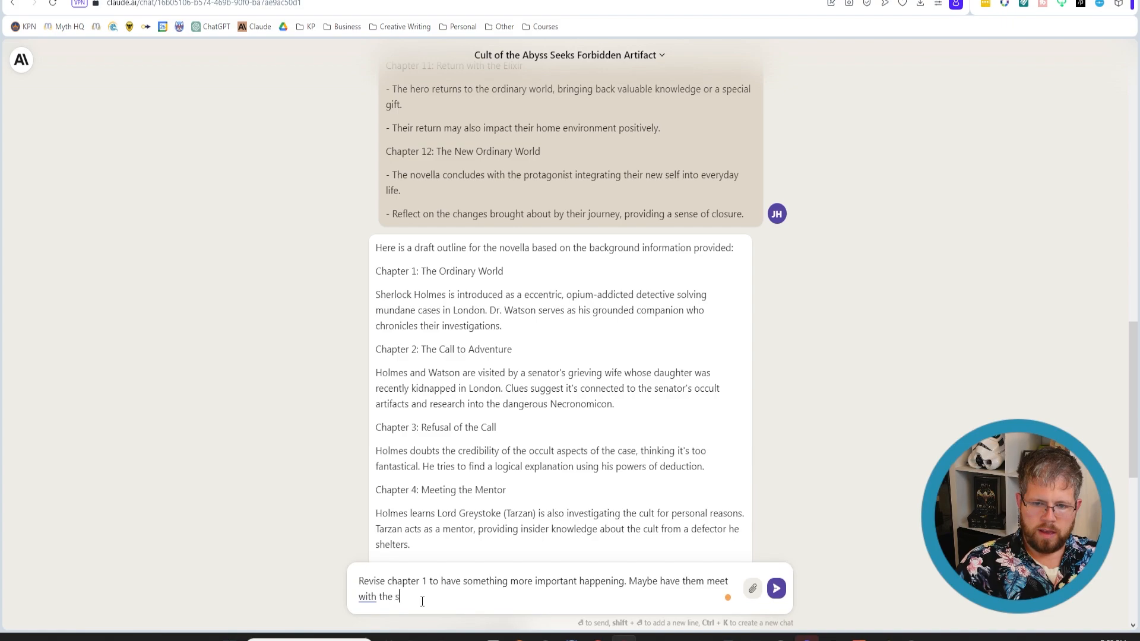
pyautogui.write("enator's grieving wife in chapter 1")
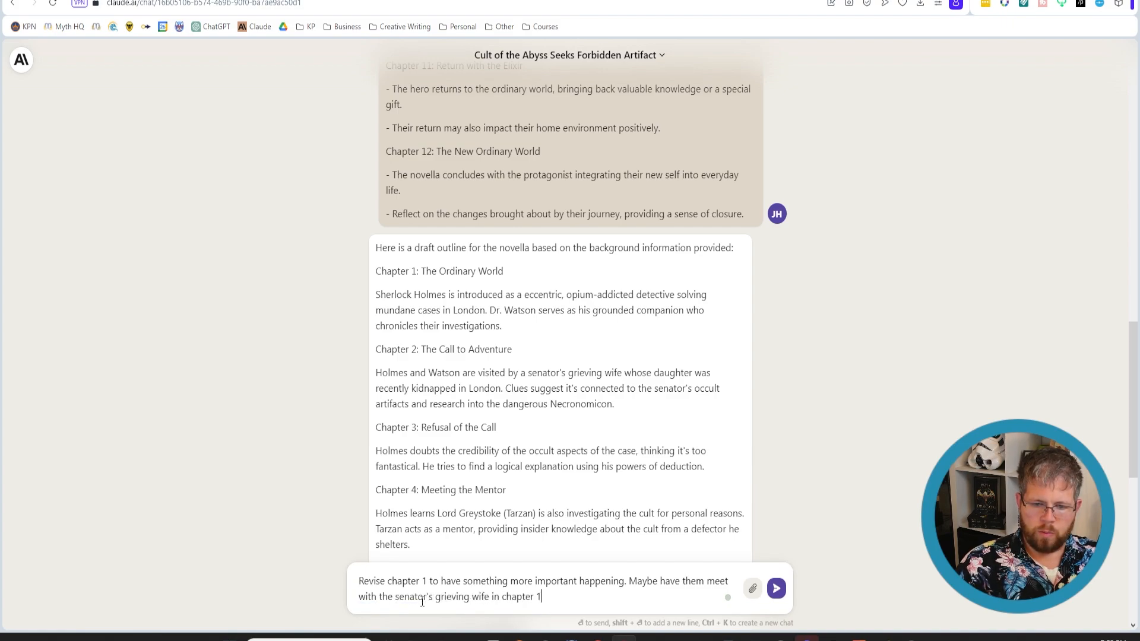
pyautogui.write(', ')
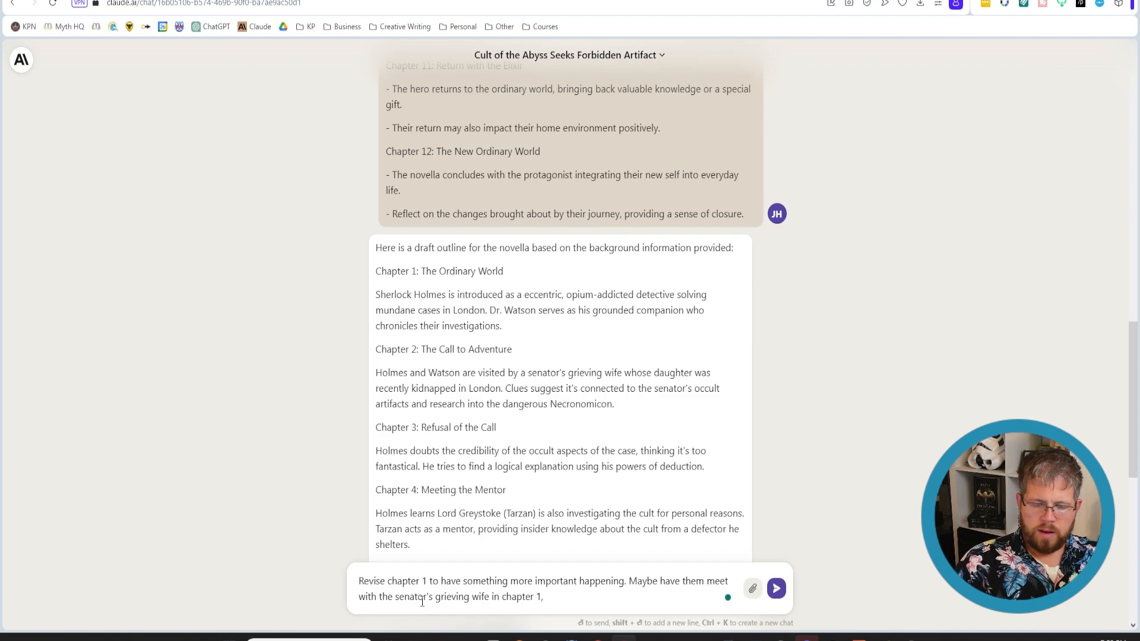
# Step: Complete the request with "meaning the call to adventure in chapter 2 could be something else, perhaps something more dramatic. Revise with this in mind."
pyautogui.write('meaning the call to ')
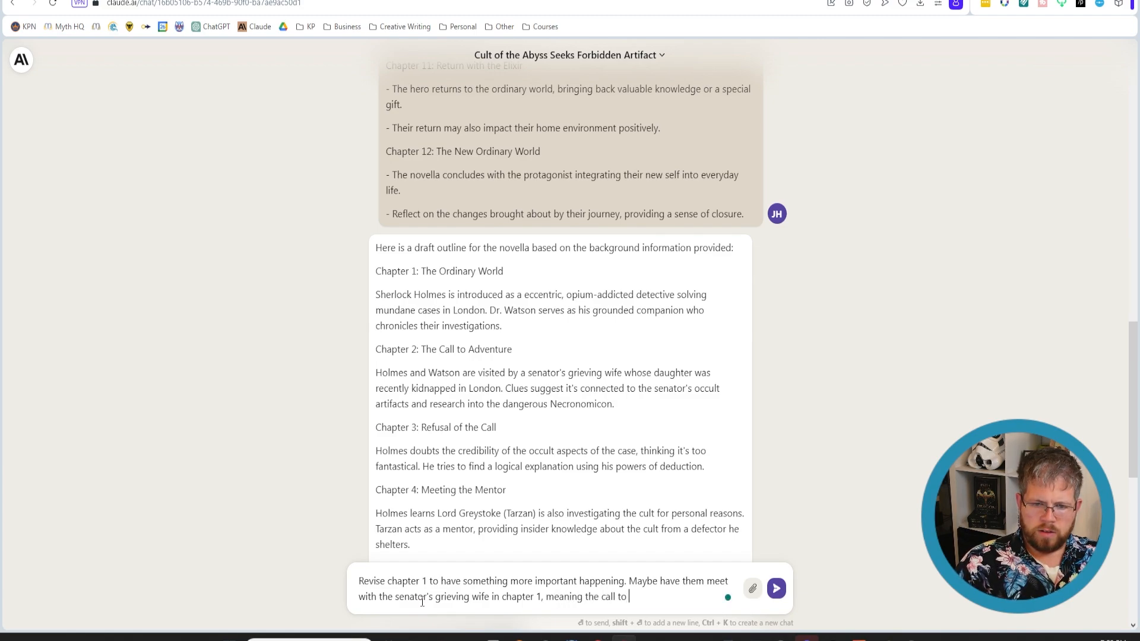
pyautogui.write('advanture i')
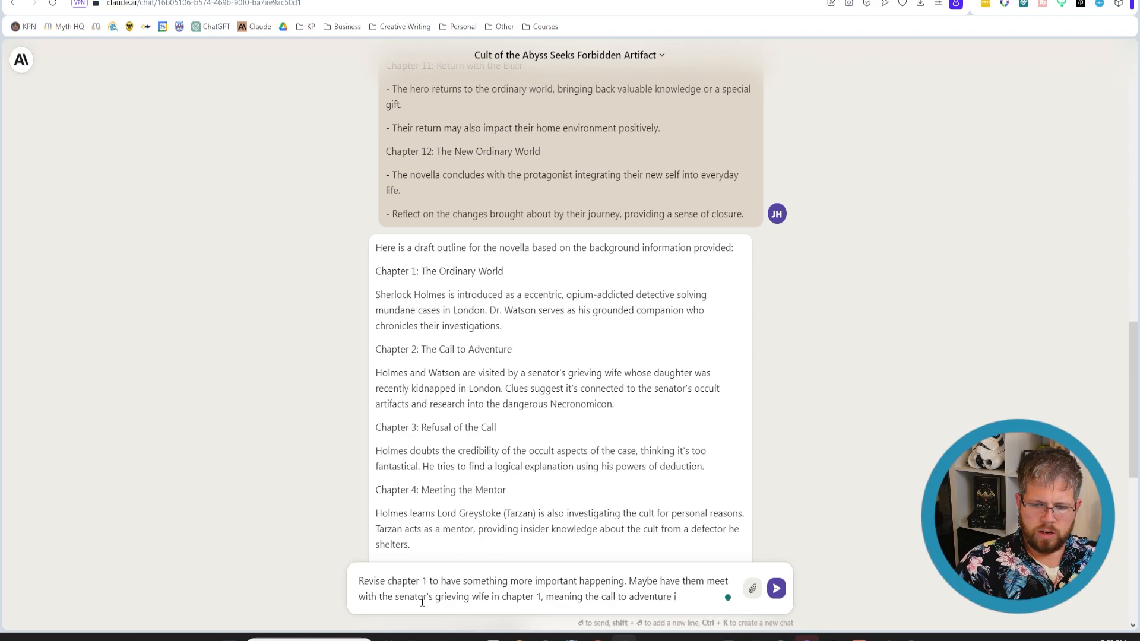
pyautogui.write('n chapter 2 could be ')
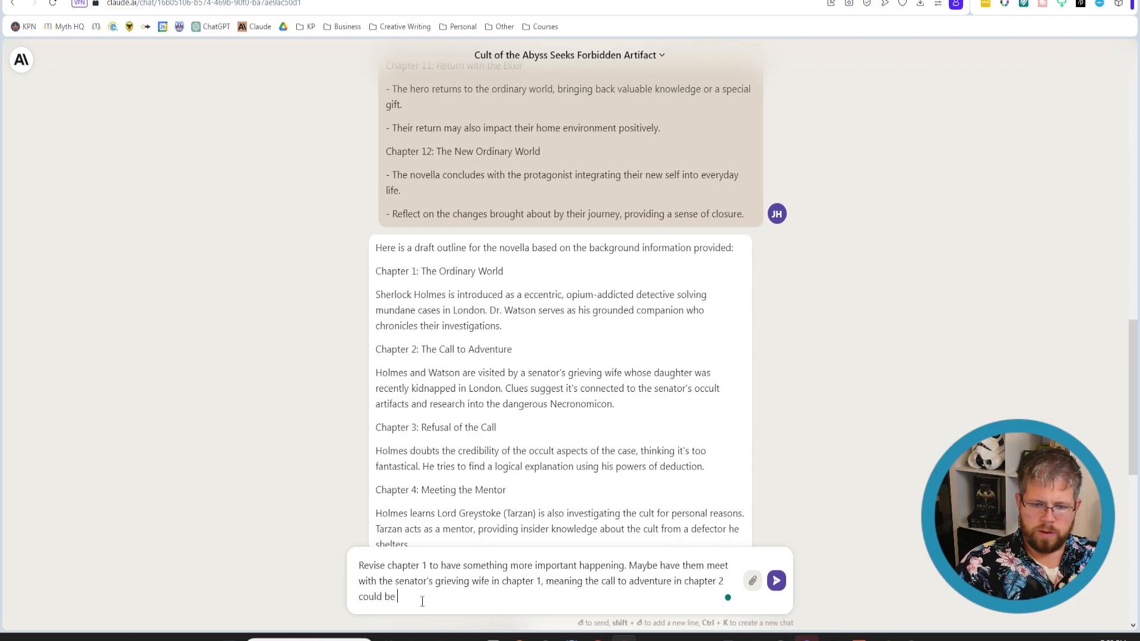
pyautogui.write('something else, perh')
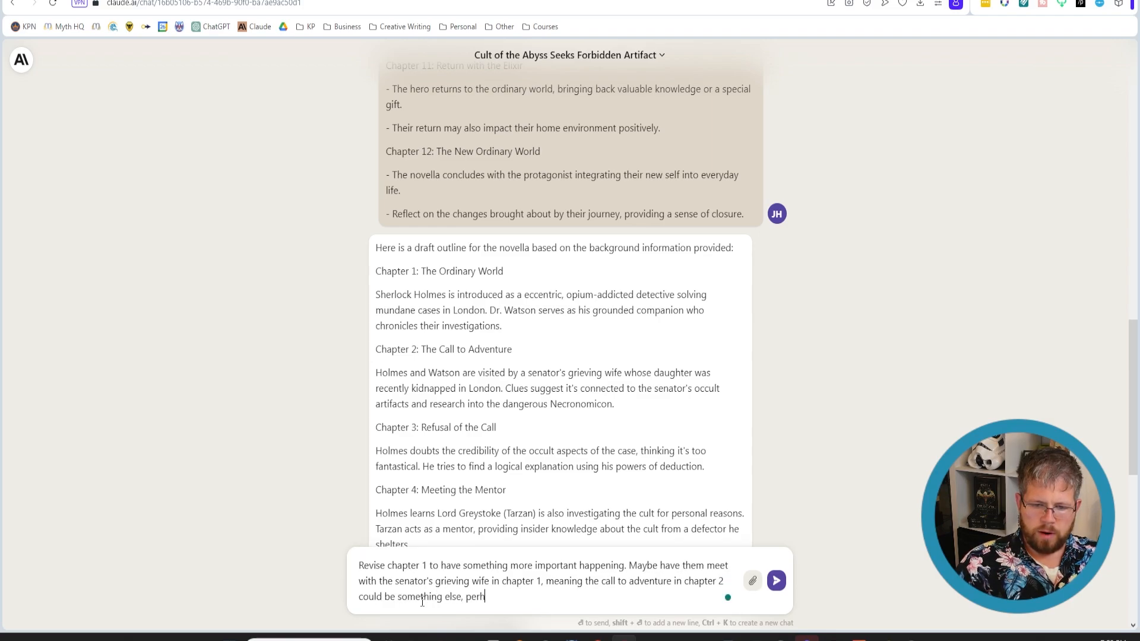
pyautogui.write('aps something more dr')
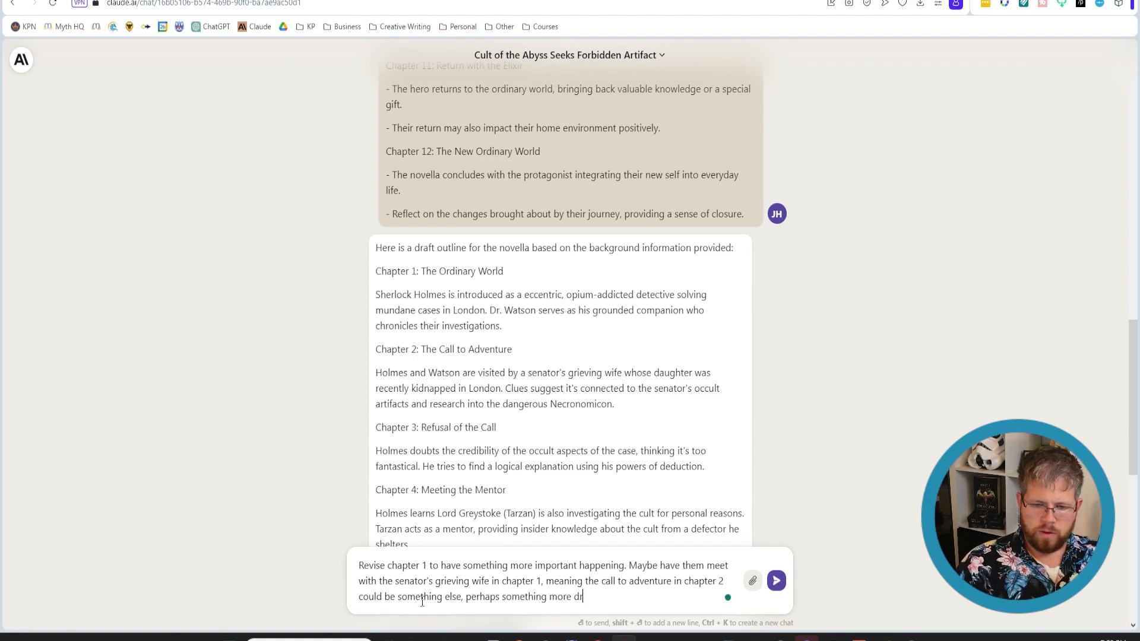
pyautogui.write('amatic. Revise w')
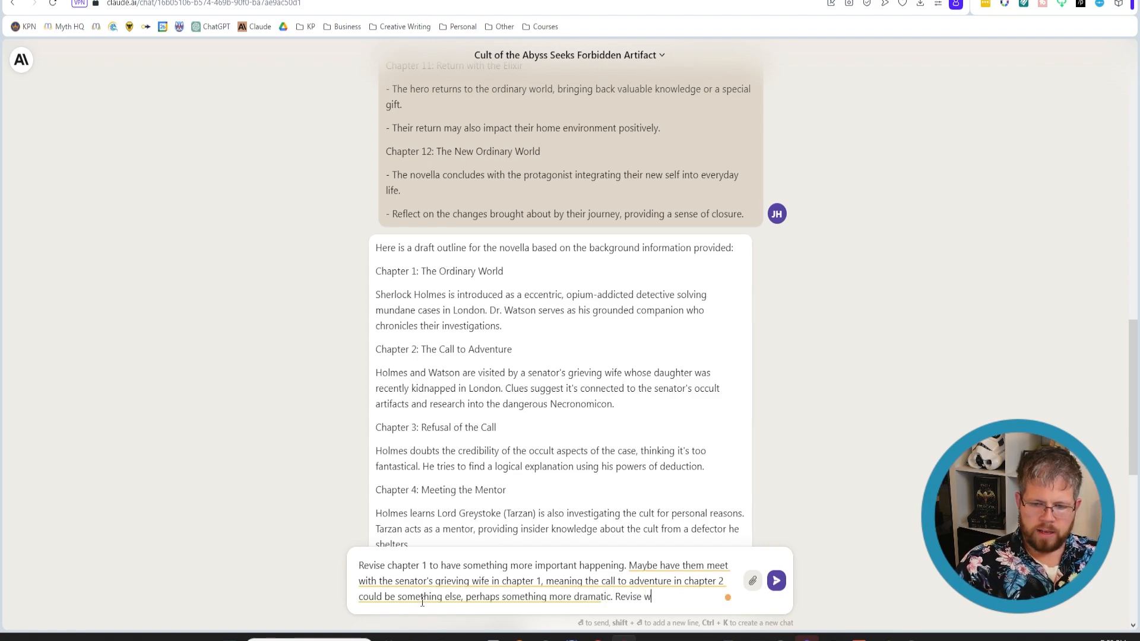
pyautogui.write('ith this in mind.')
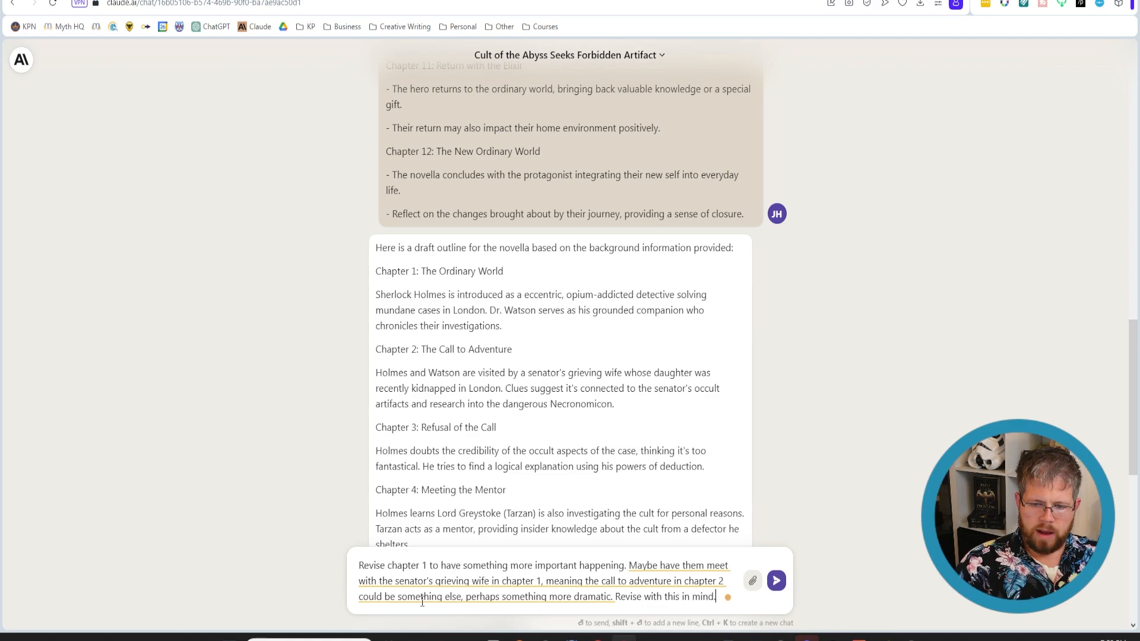
# Step: Send the revision request and reread the original outline's chapter 4, Meeting the Mentor
pyautogui.press('Return')
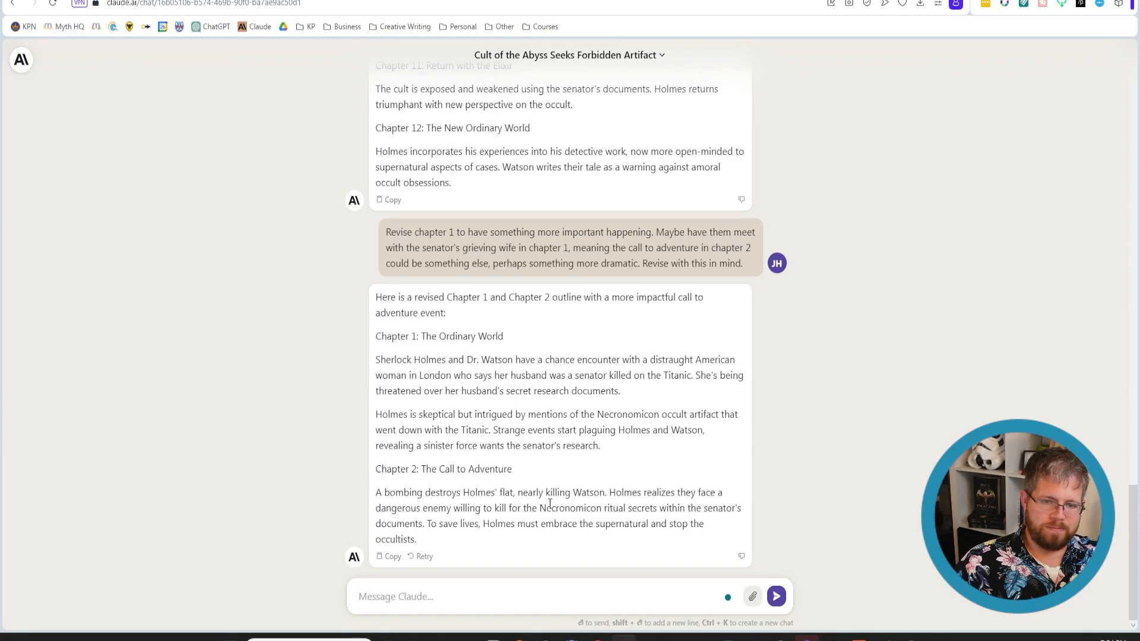
pyautogui.scroll(20, 497, 474)
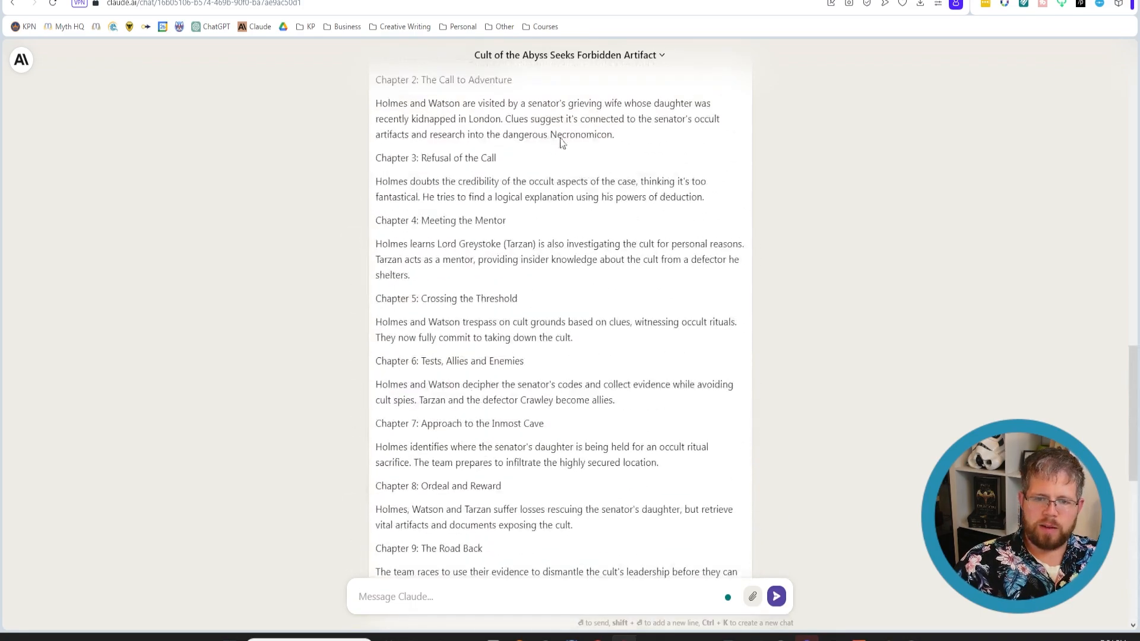
pyautogui.scroll(-2, 469, 225)
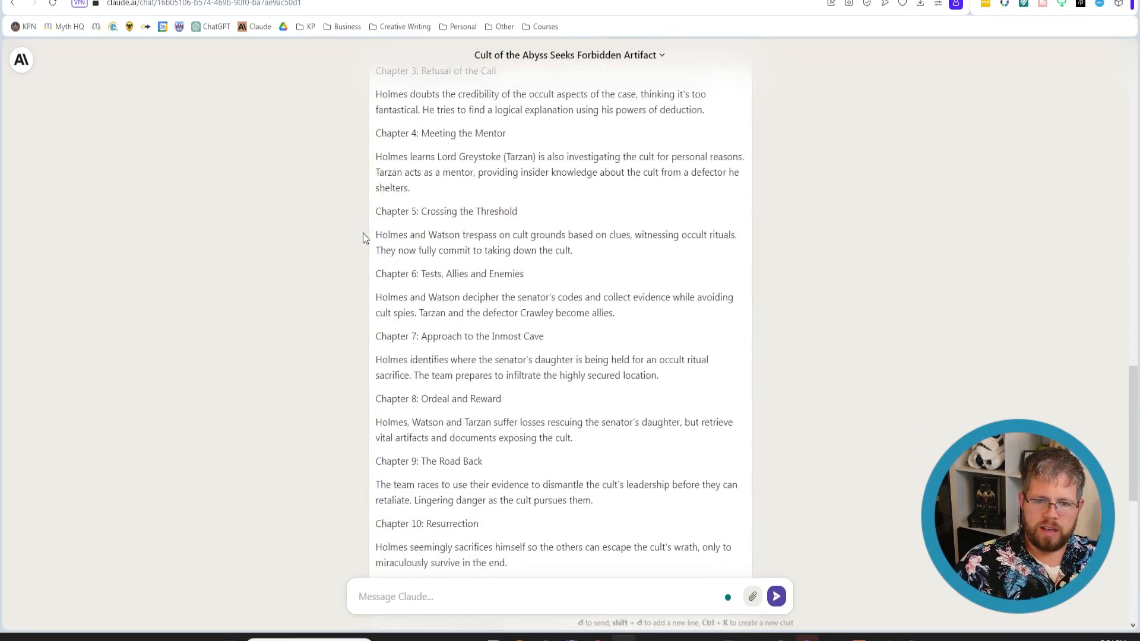
pyautogui.scroll(1, 546, 289)
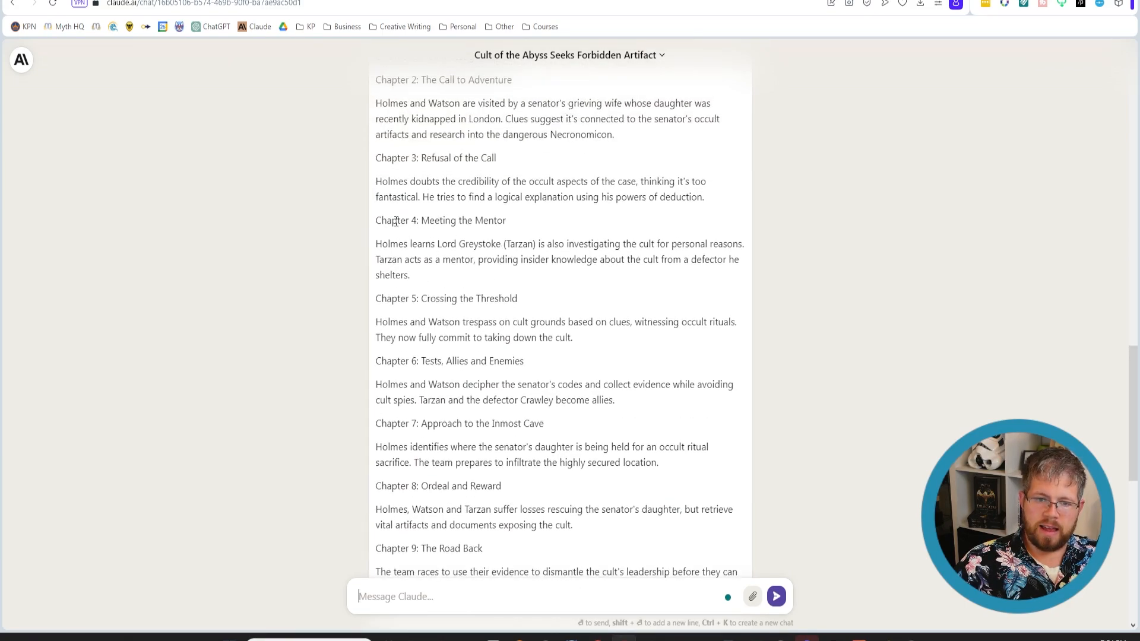
pyautogui.moveTo(421, 221); pyautogui.dragTo(511, 221)
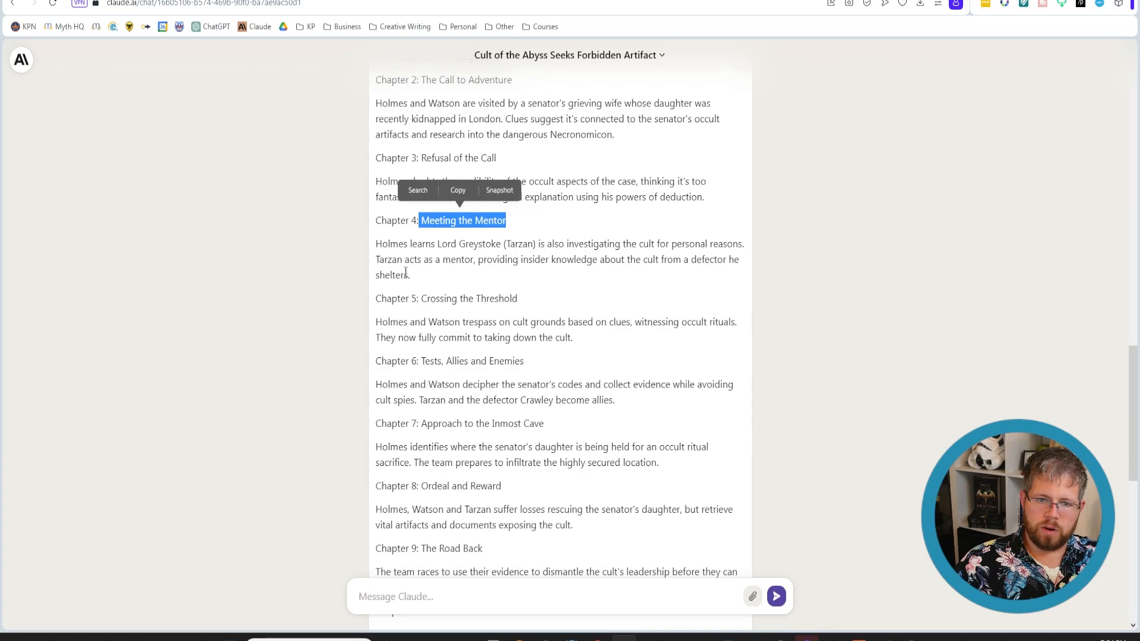
pyautogui.click(380, 244)
pyautogui.moveTo(380, 244); pyautogui.dragTo(478, 259)
pyautogui.click(533, 244)
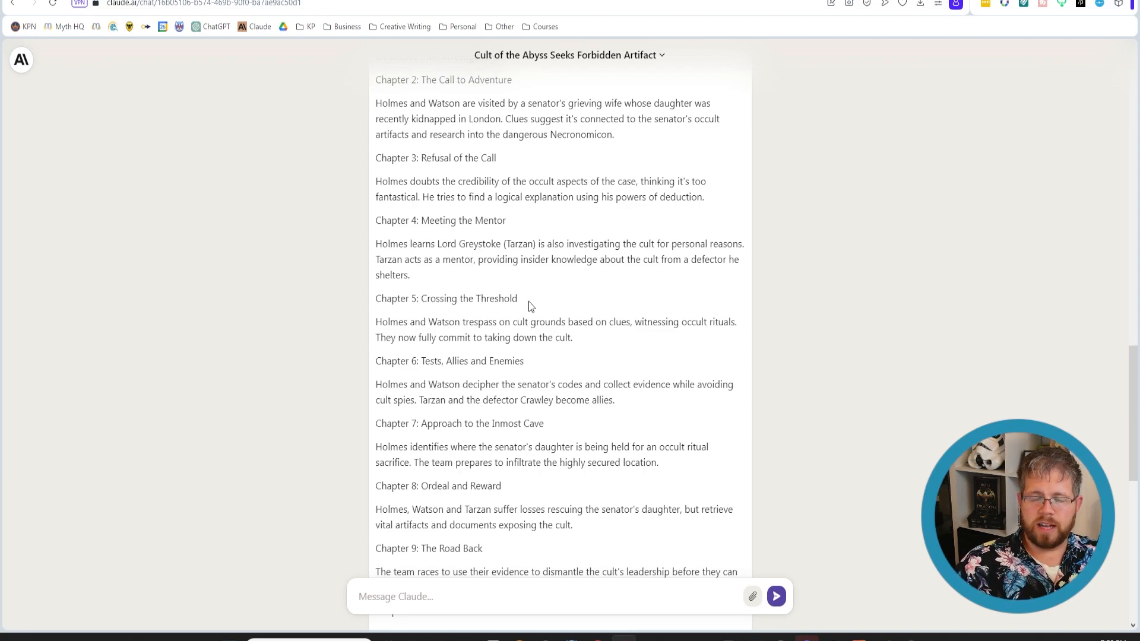
# Step: Examine the original outline from chapter 5, Crossing the Threshold, through chapter 12, along with the revised first two chapters
pyautogui.scroll(-3, 452, 300)
pyautogui.scroll(3, 452, 300)
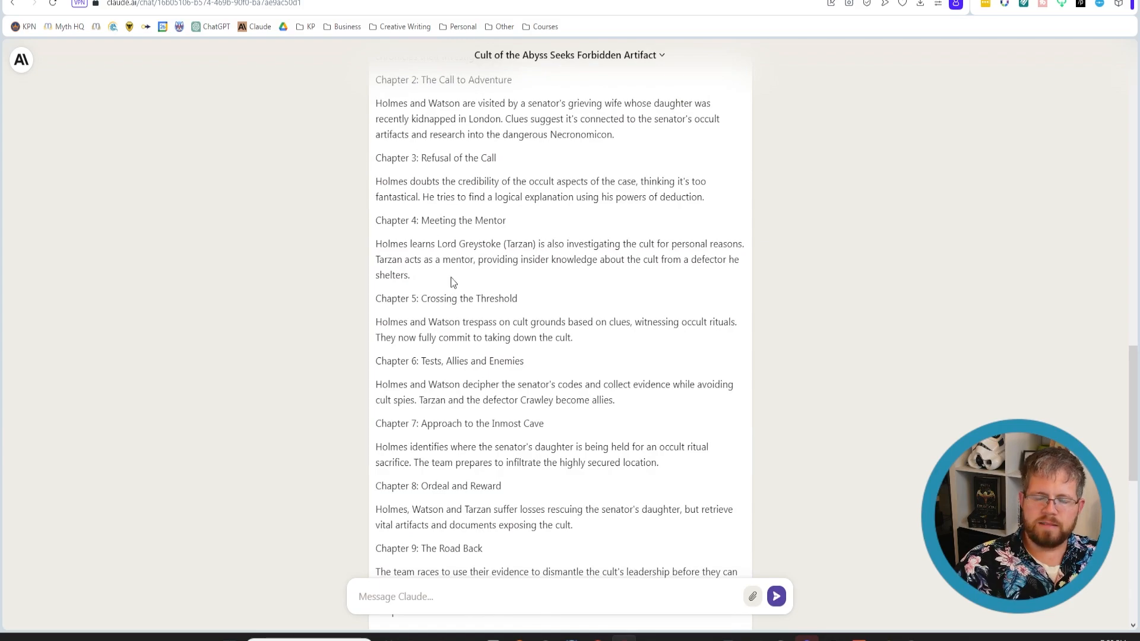
pyautogui.scroll(-3, 451, 278)
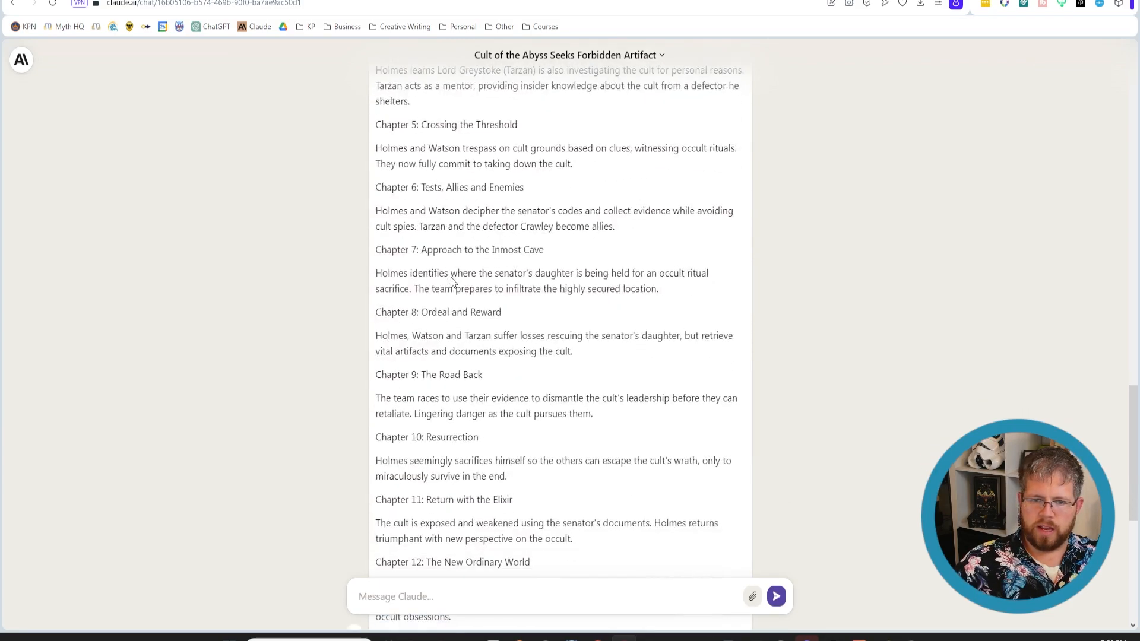
pyautogui.moveTo(378, 148); pyautogui.dragTo(621, 166)
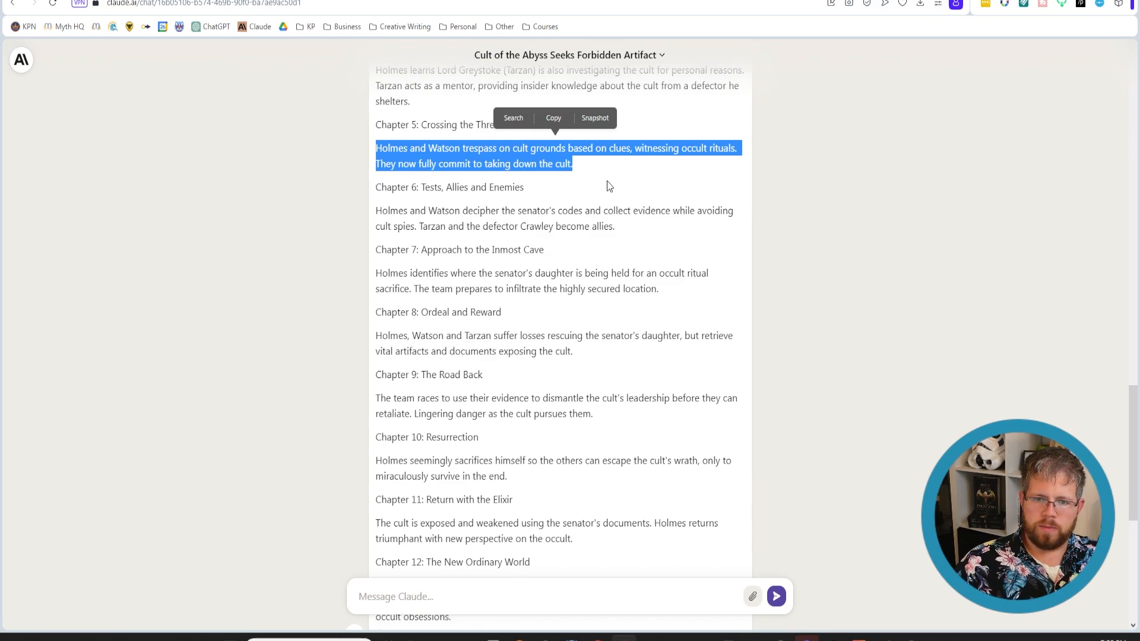
pyautogui.scroll(-7, 597, 196)
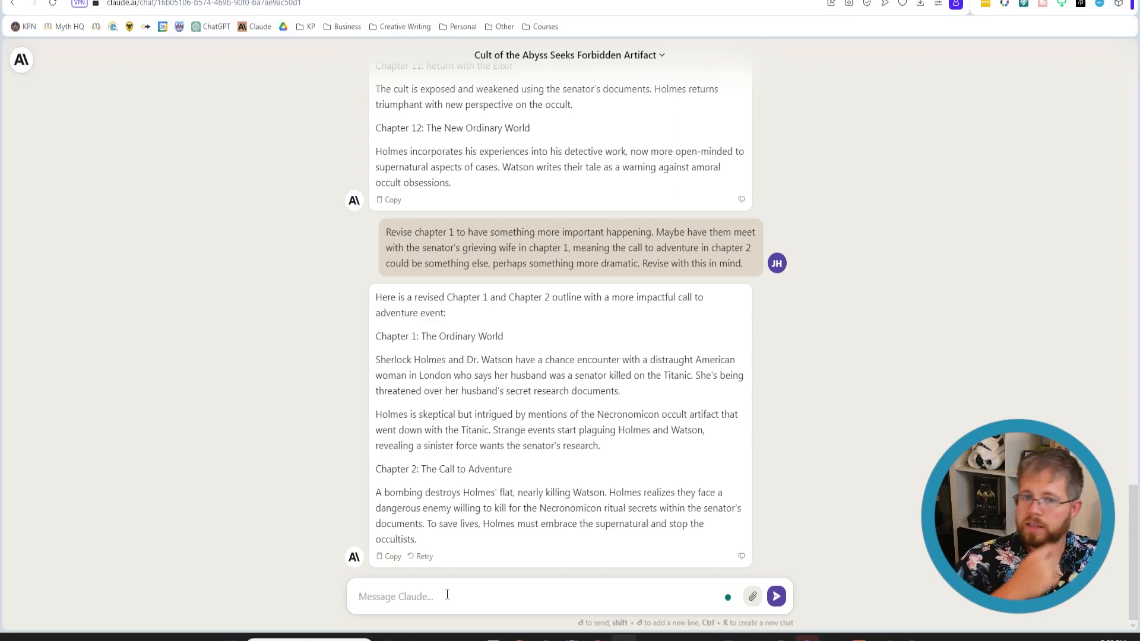
pyautogui.scroll(9, 437, 356)
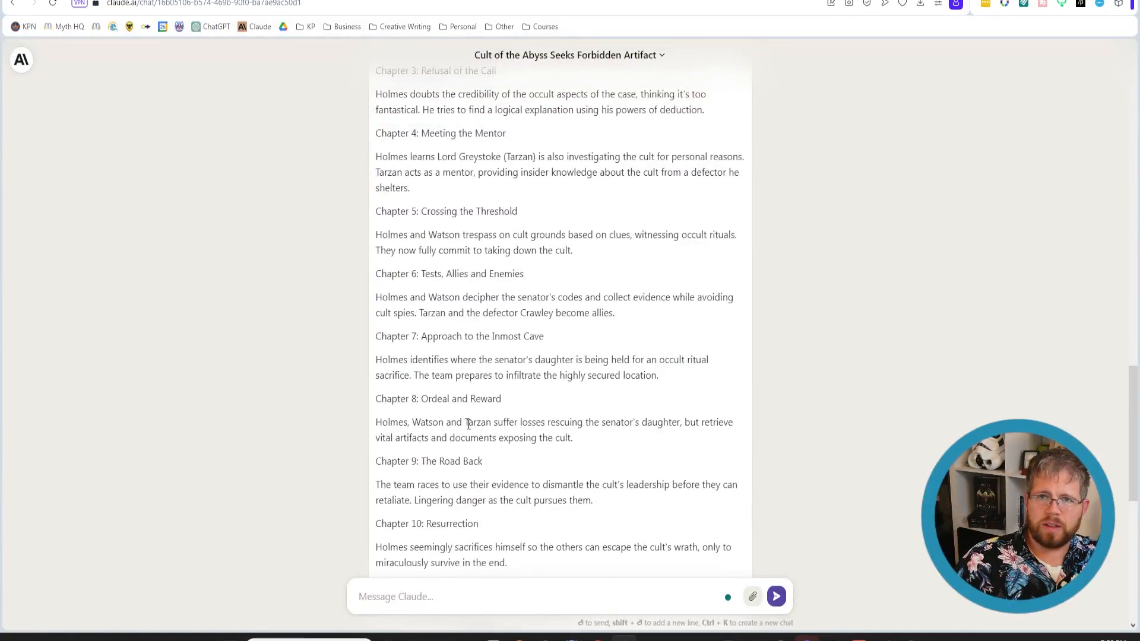
pyautogui.scroll(1, 467, 415)
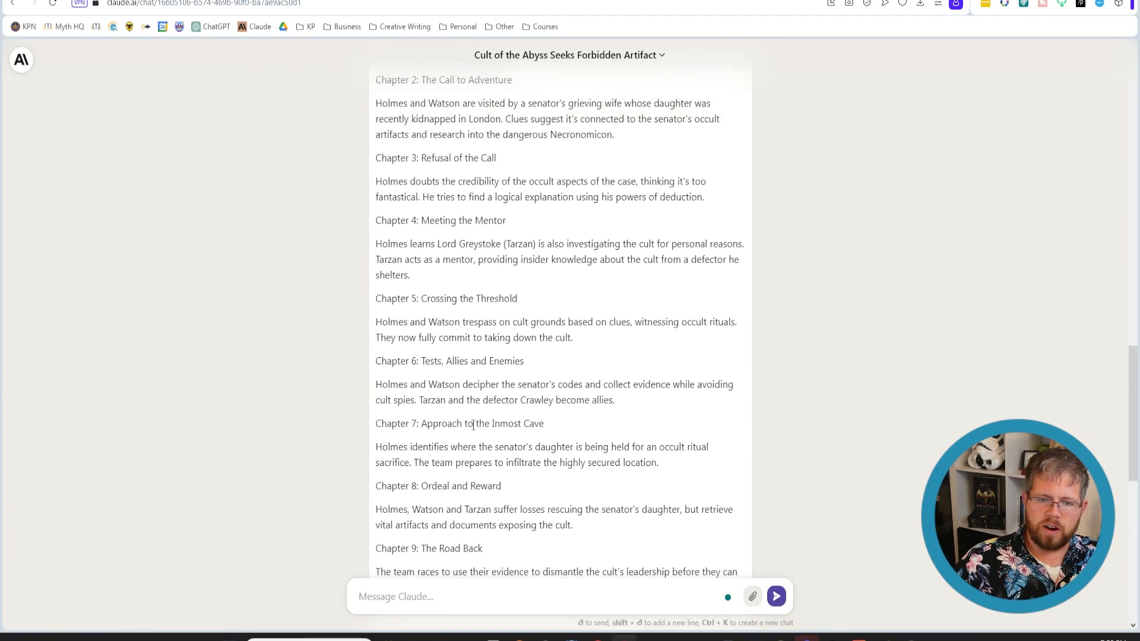
pyautogui.scroll(-1, 430, 358)
pyautogui.scroll(-3, 429, 358)
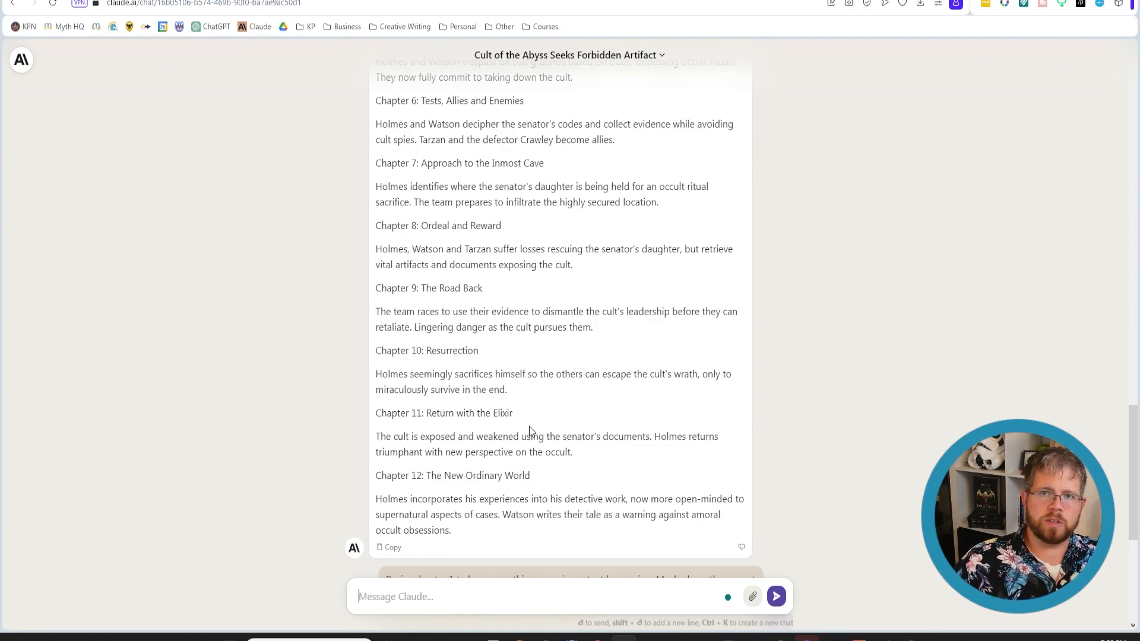
pyautogui.scroll(-5, 532, 425)
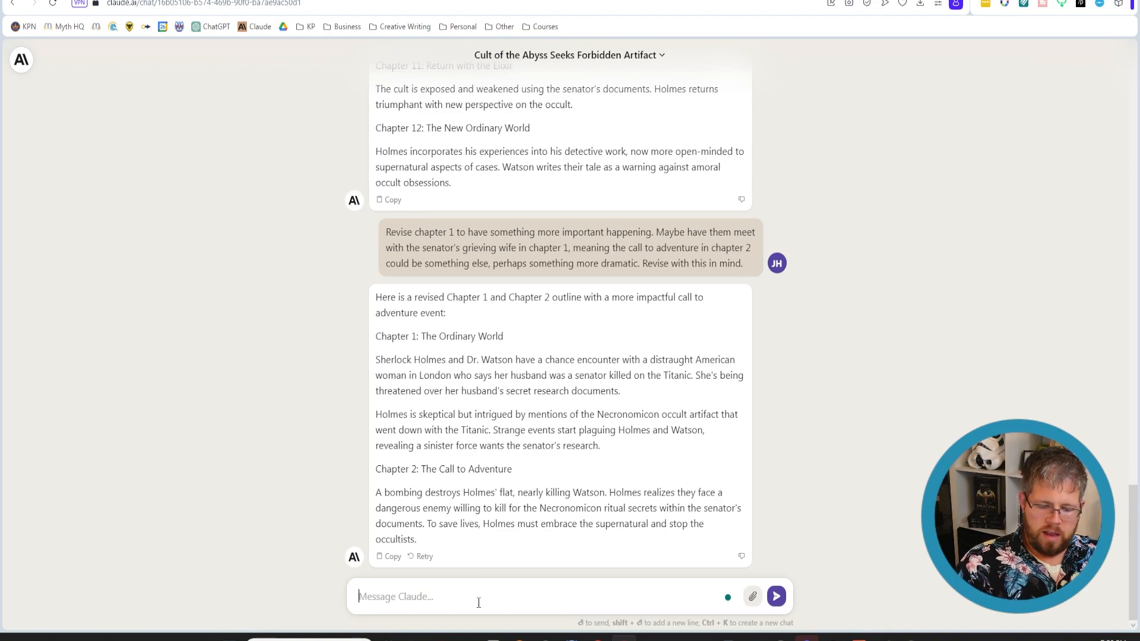
# Step: Start a reply with "Alright, I like where this is going. Let's add a bit more detail to each chapter."
pyautogui.write('Alright, I like whe')
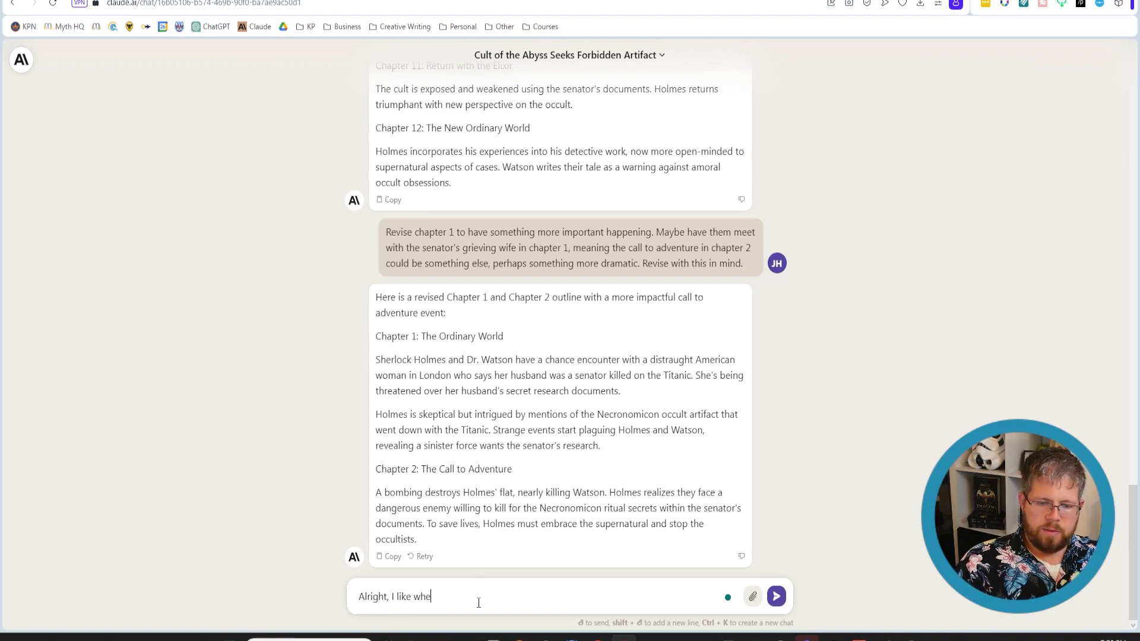
pyautogui.write('re this is going.')
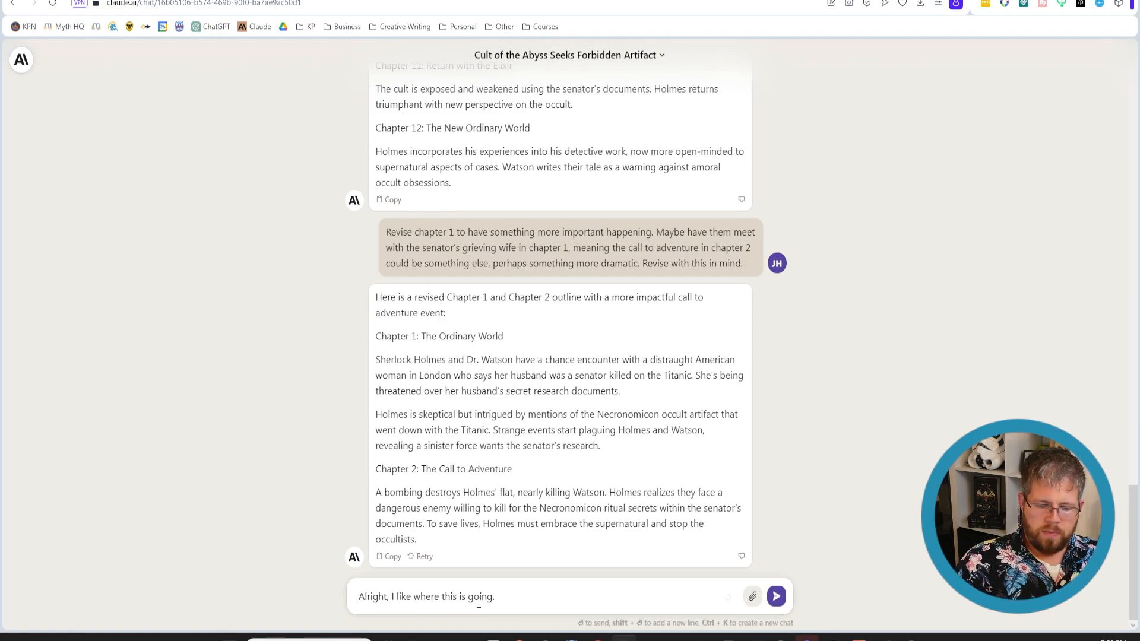
pyautogui.write("Let's at")
pyautogui.write('d ')
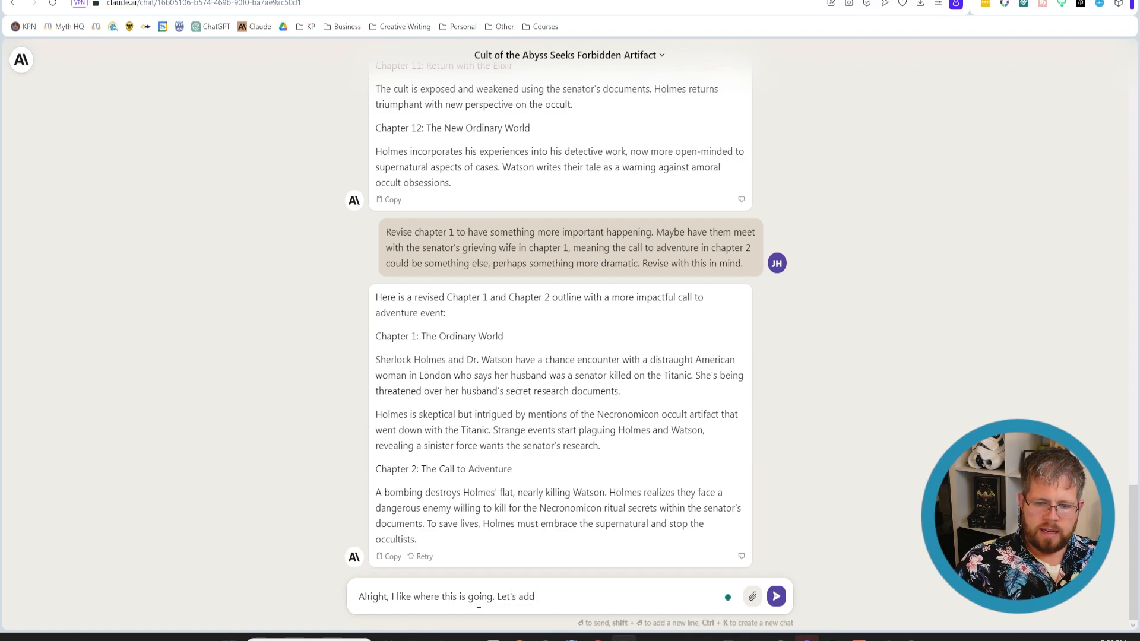
pyautogui.write('a bit more detail to each chap')
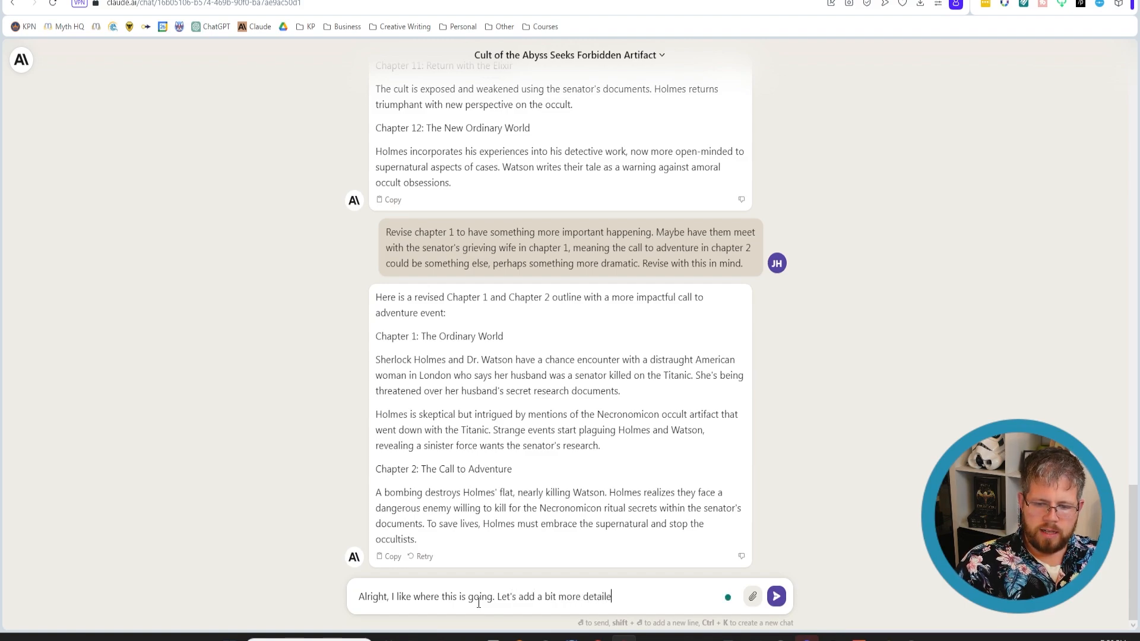
pyautogui.write('ter. For')
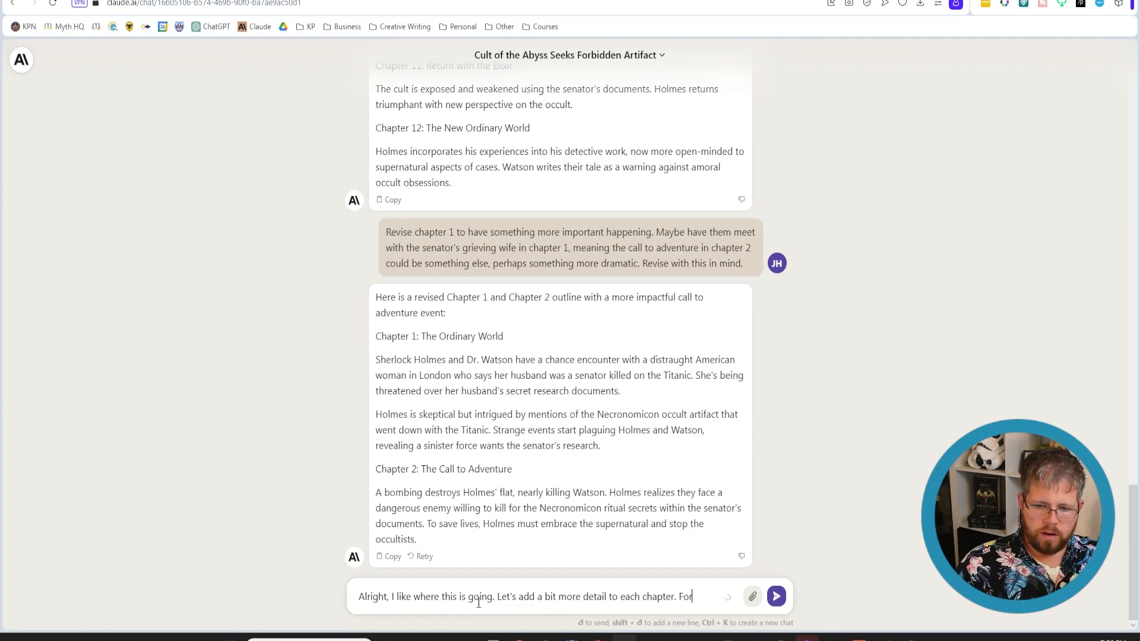
# Step: Continue the reply with "Please revise, and for each chapter, follow the following format:" followed by a blank line
pyautogui.press('BackSpace')
pyautogui.press('BackSpace')
pyautogui.press('BackSpace')
pyautogui.press('BackSpace')
pyautogui.write('Please revise')
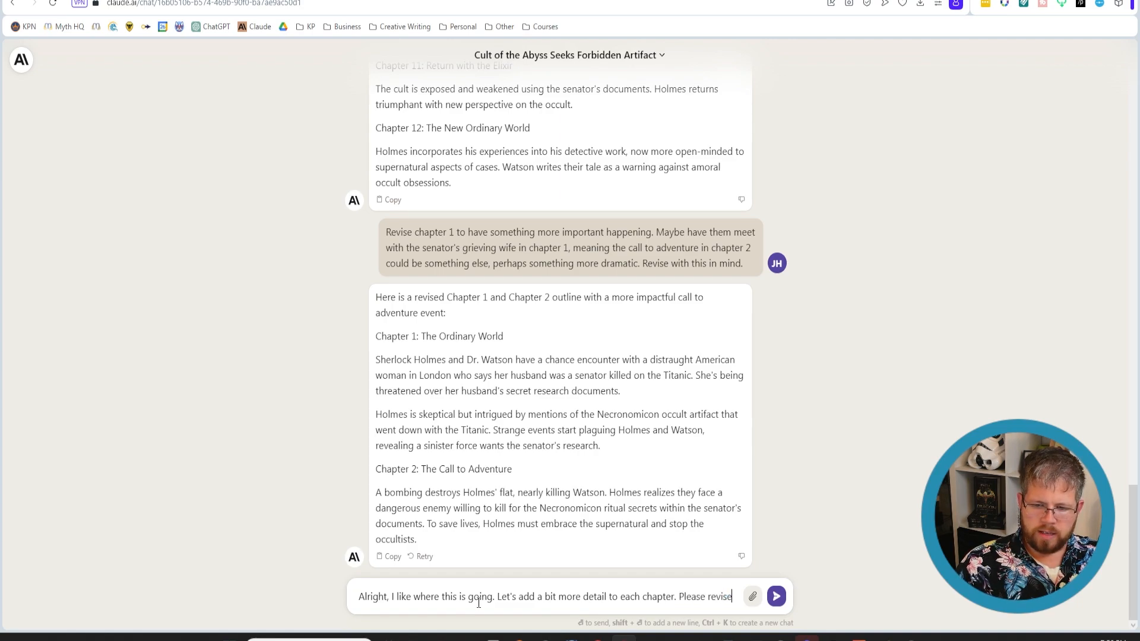
pyautogui.write(', and for each c')
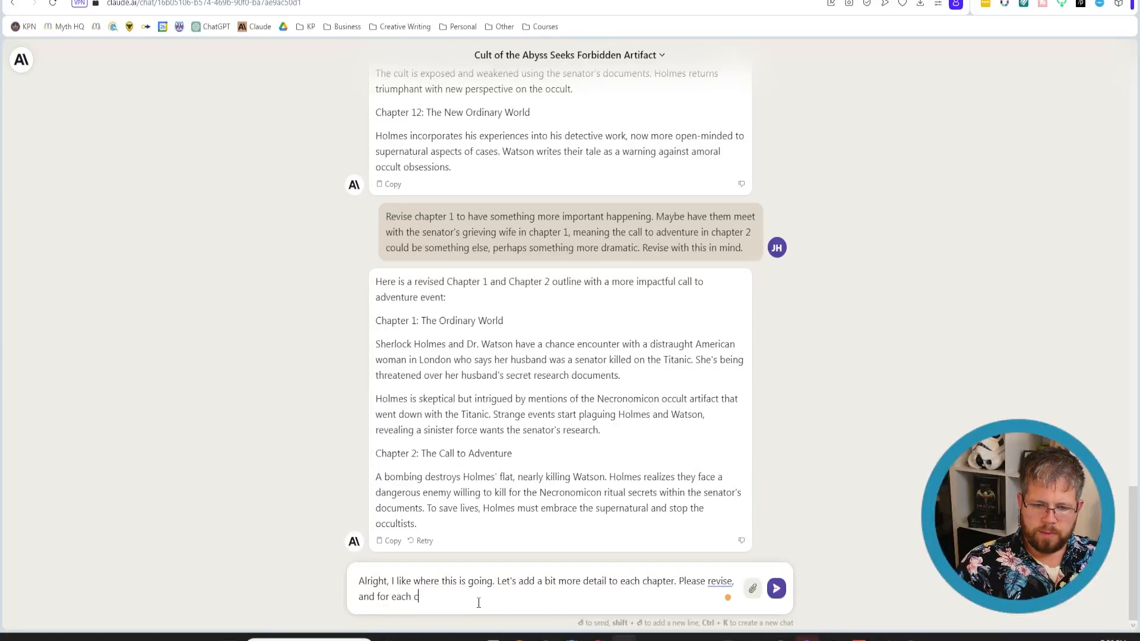
pyautogui.write('hapter, follow the ')
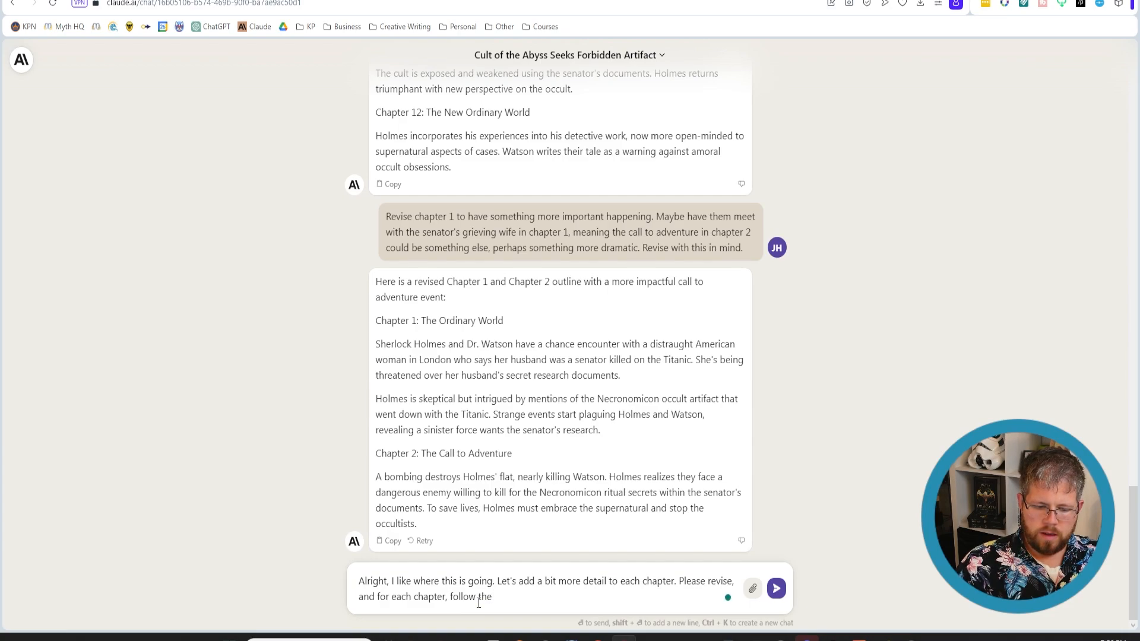
pyautogui.write('following f')
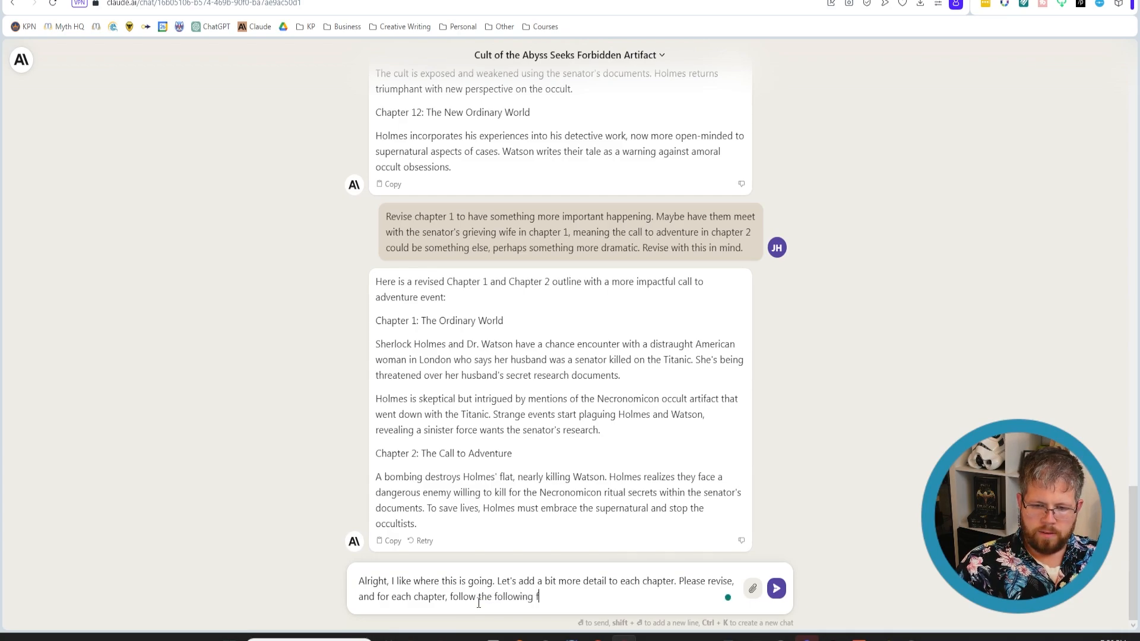
pyautogui.write('ormat:')
pyautogui.hotkey('shift', 'Return')
pyautogui.hotkey('shift', 'Return')
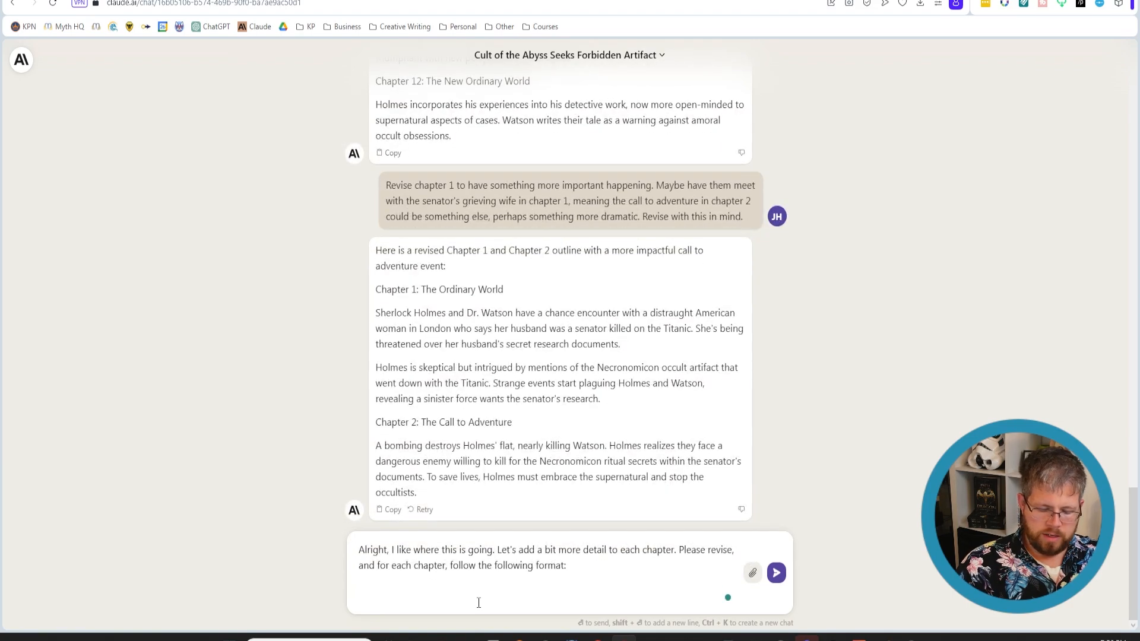
# Step: Add the format line "-Description: [A detailed description of what happens in the chapter here]" to the reply
pyautogui.write('-Descript')
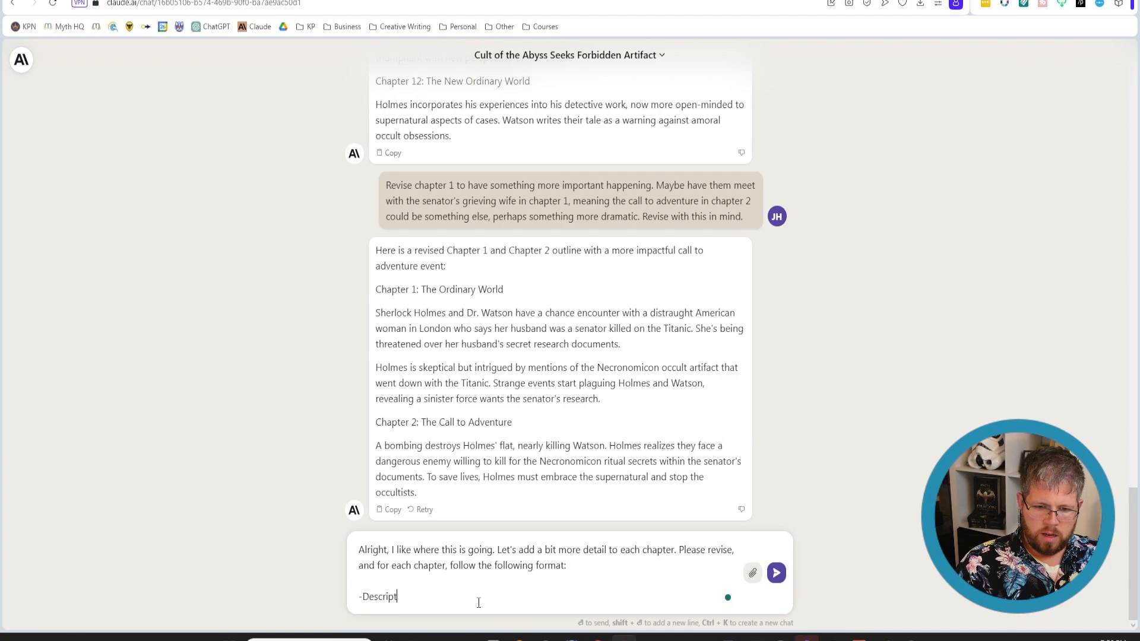
pyautogui.write('ion: ')
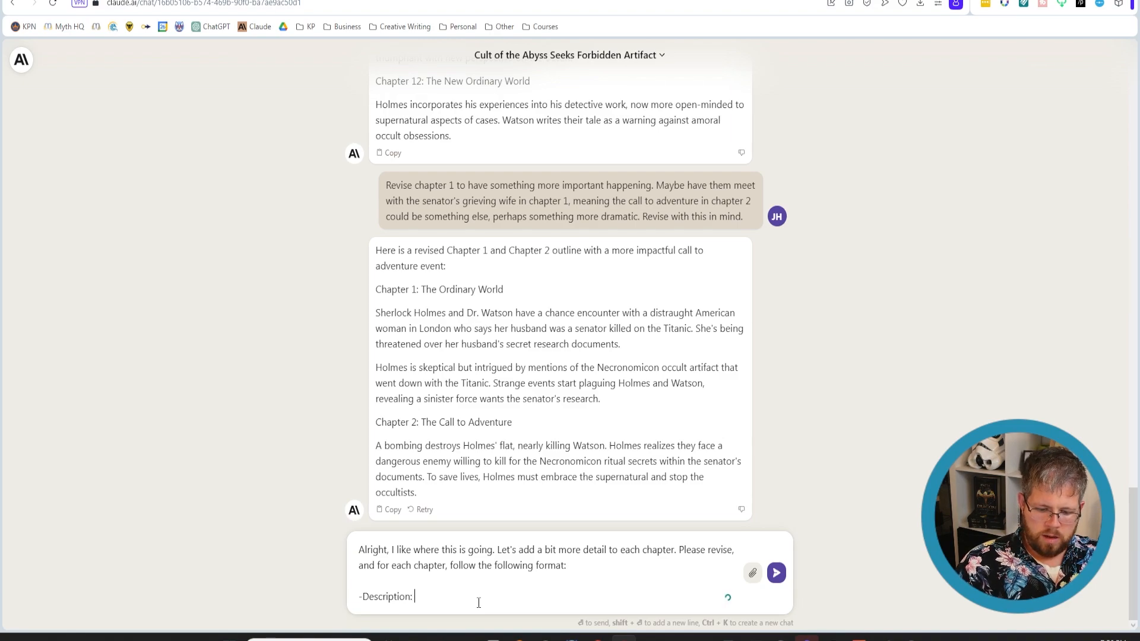
pyautogui.write('[')
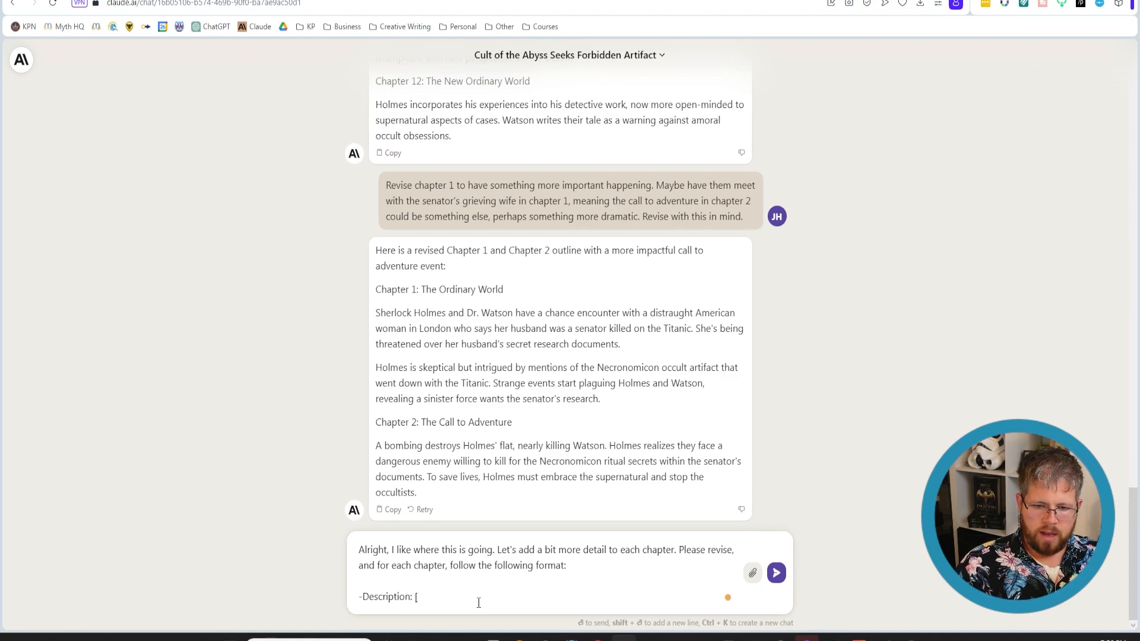
pyautogui.write('A detailed des')
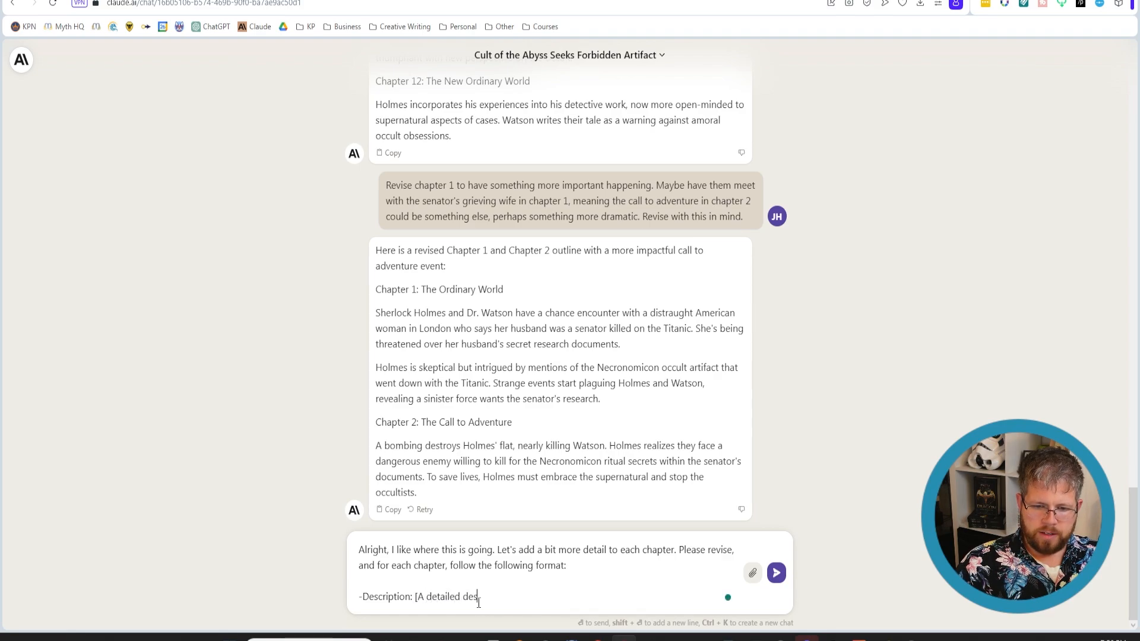
pyautogui.write('cription of what happ')
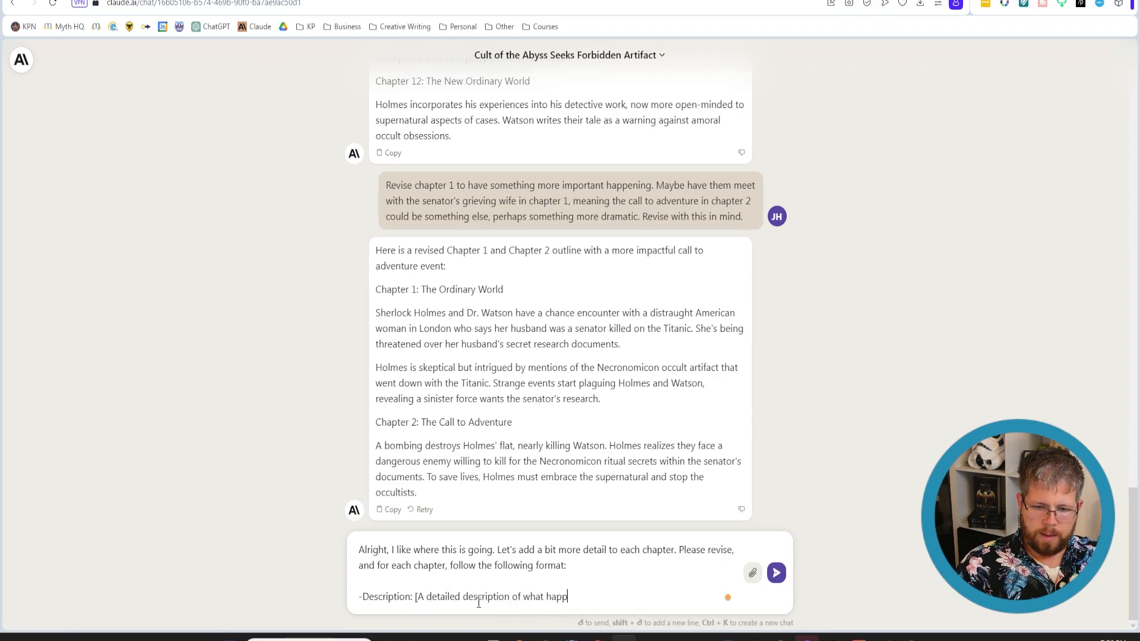
pyautogui.write('ens in the chapter he')
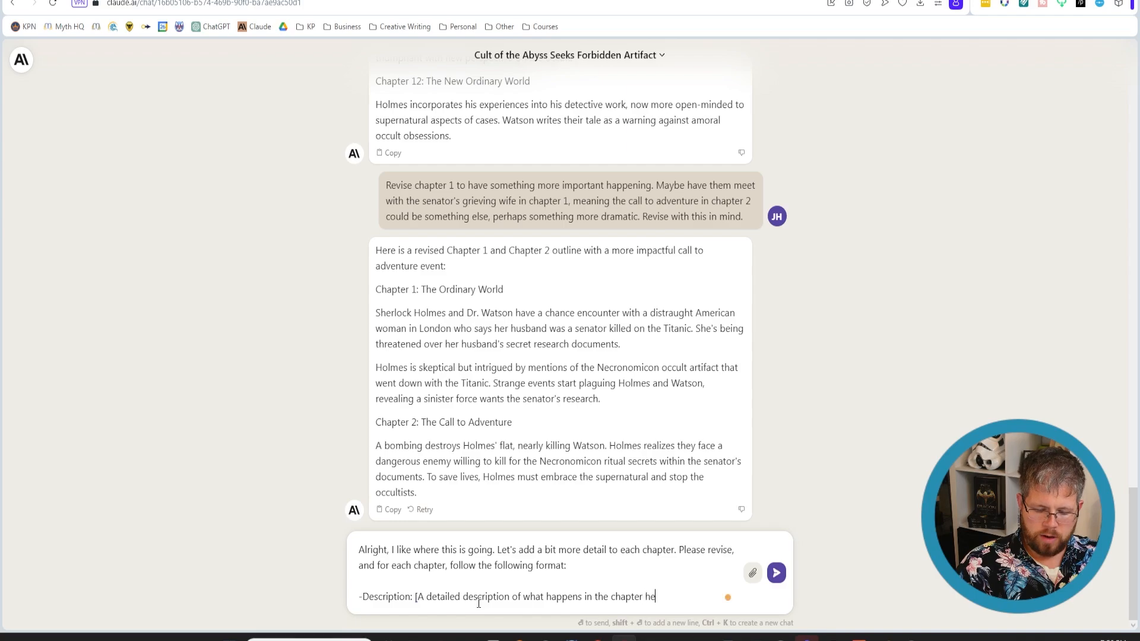
pyautogui.write('re]')
pyautogui.hotkey('shift', 'Return')
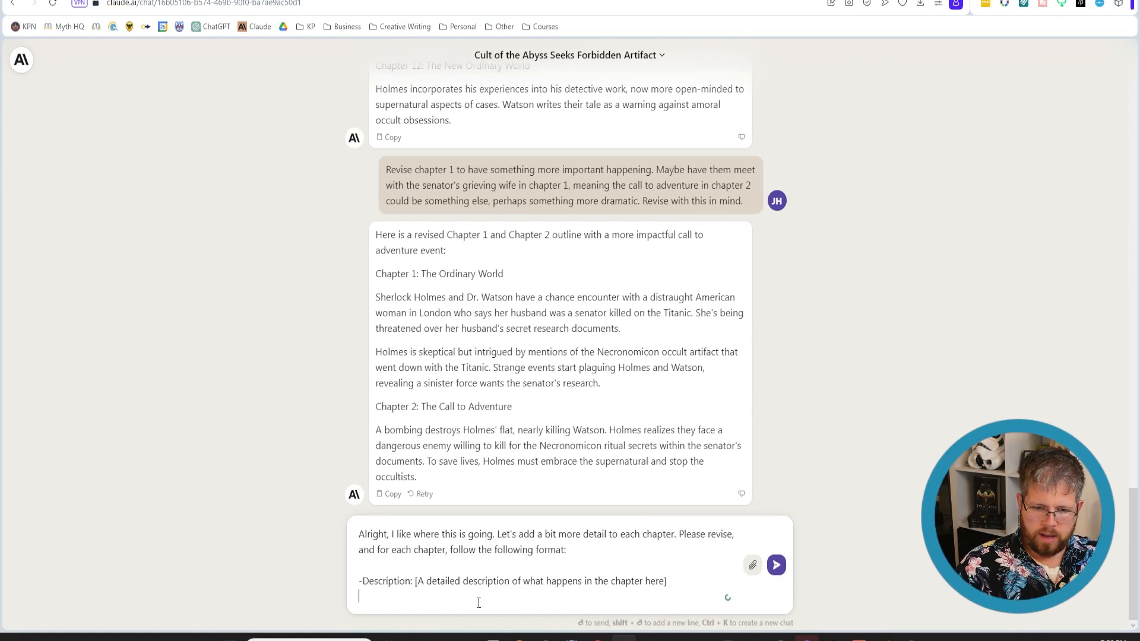
# Step: Add the format line "-Setting: [Tell us where this chapter takes place]" to the reply
pyautogui.write('-')
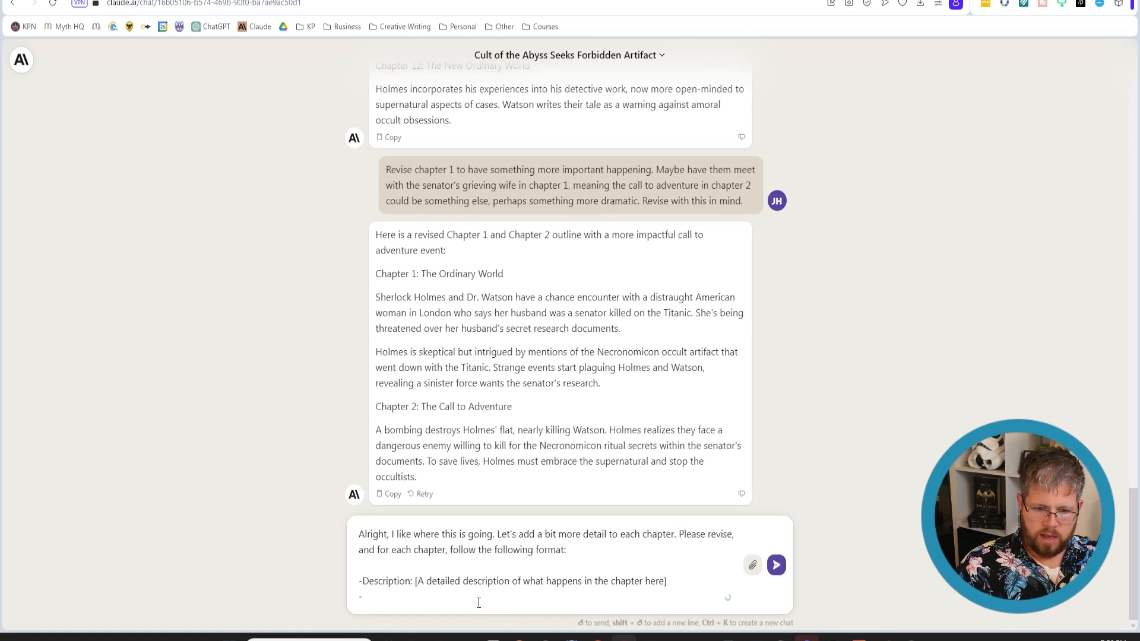
pyautogui.write('Setting: ')
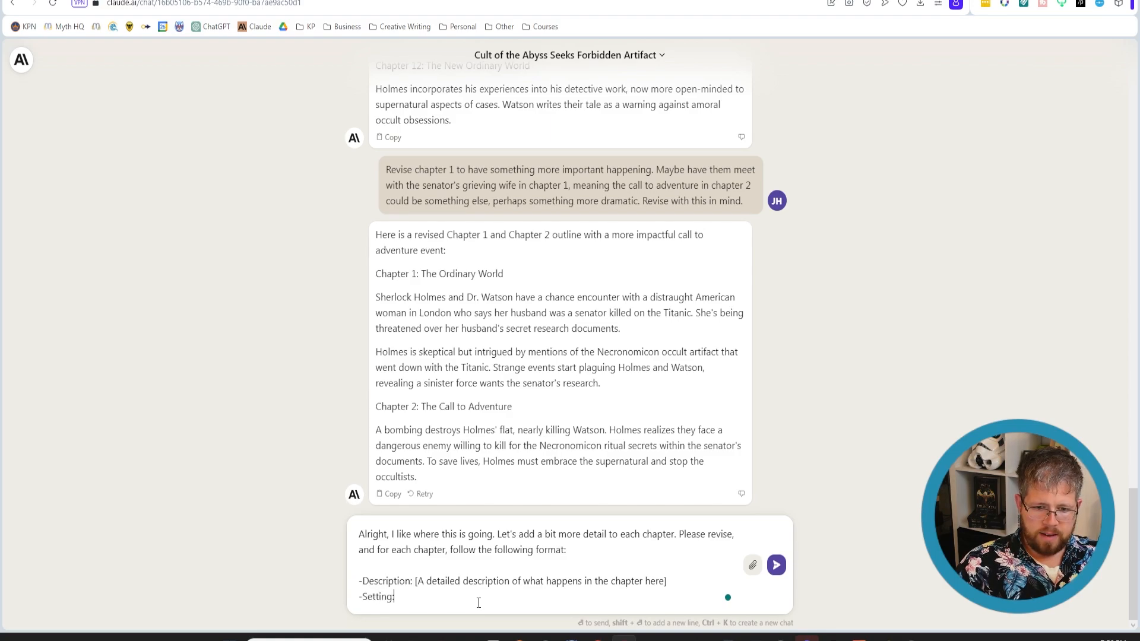
pyautogui.write('[')
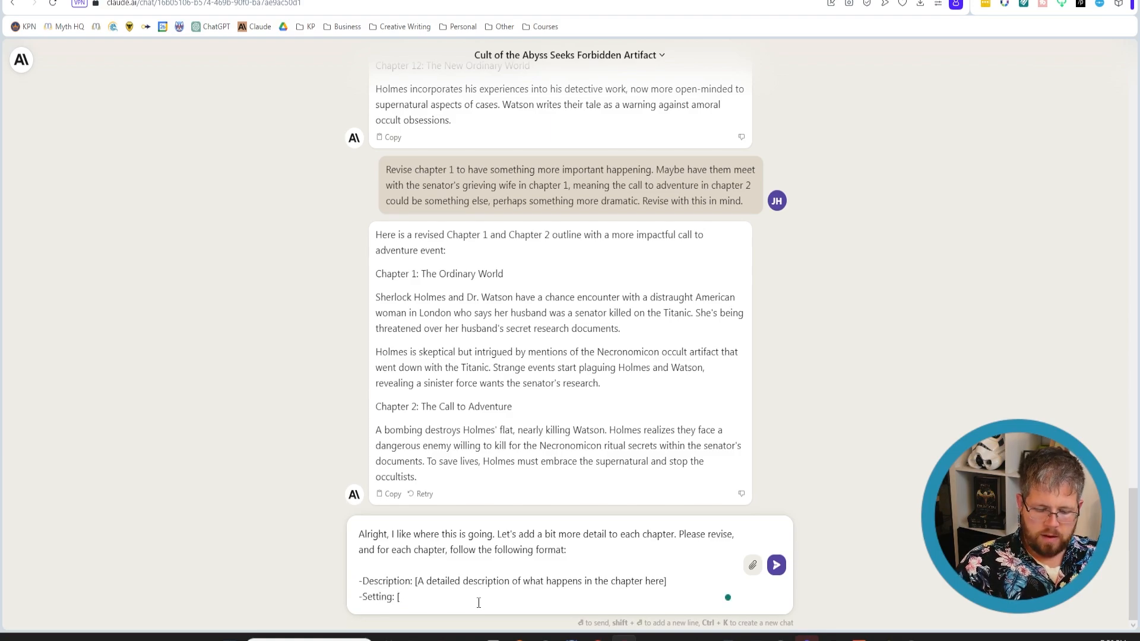
pyautogui.write('Tell us where thi')
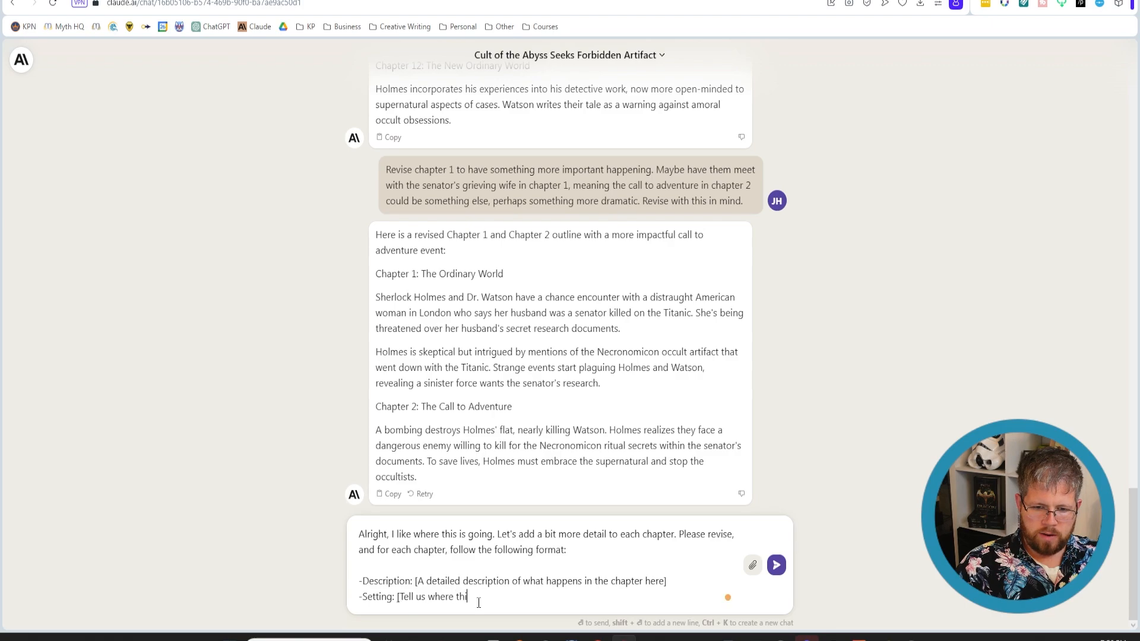
pyautogui.write('s chapter takes place')
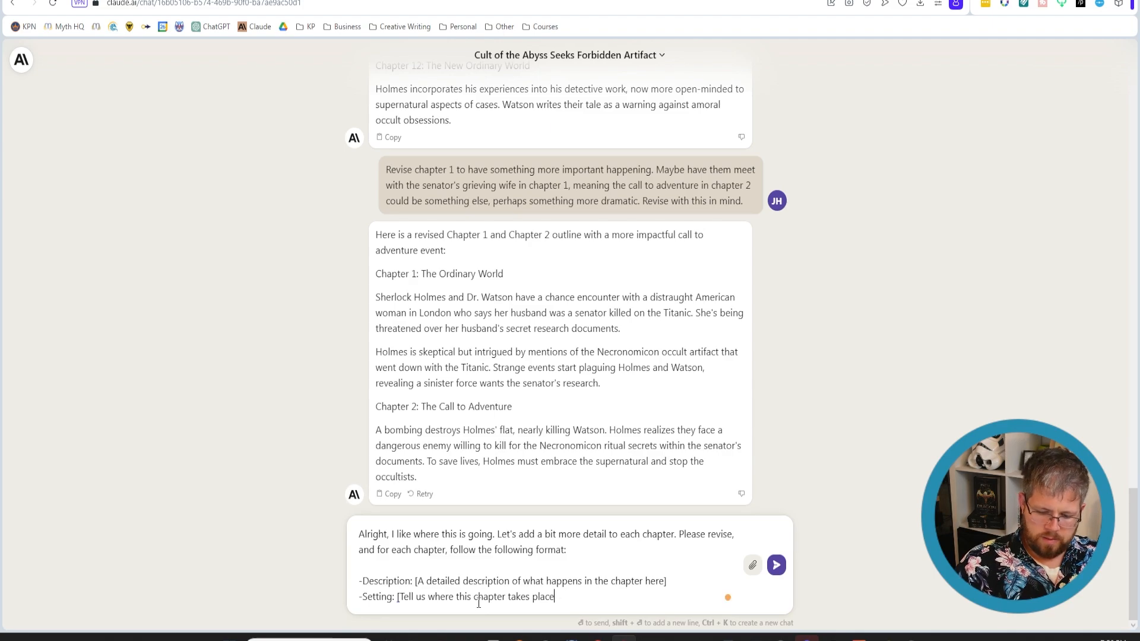
pyautogui.write(']')
pyautogui.hotkey('shift', 'Return')
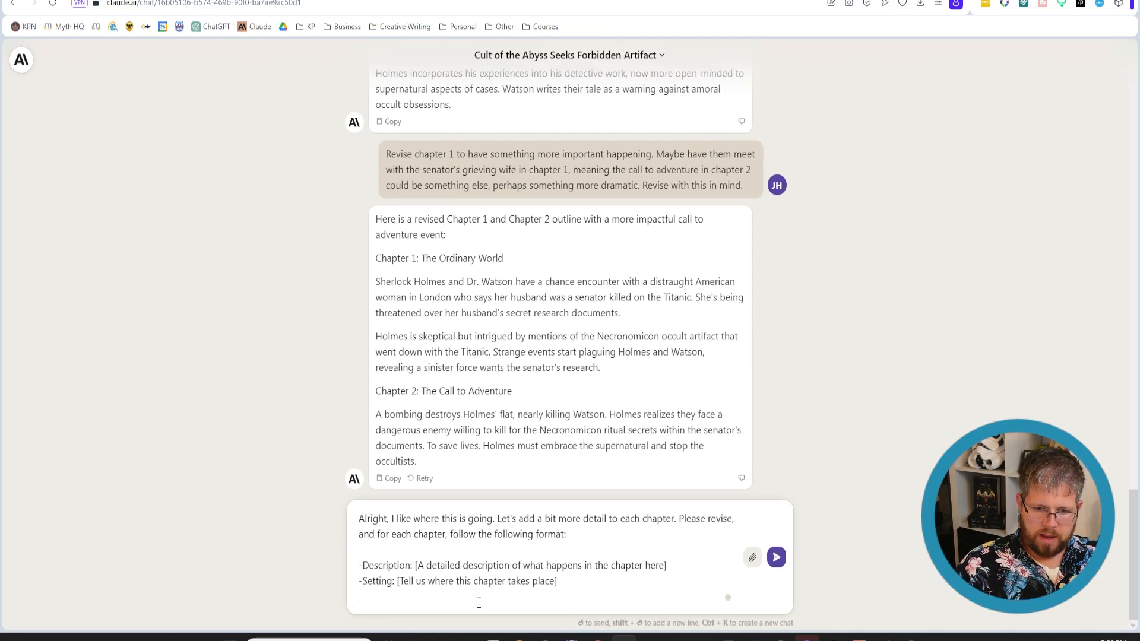
# Step: Add the format line "-Characters: Tell us the characters involved in the scene." to the reply
pyautogui.write('-')
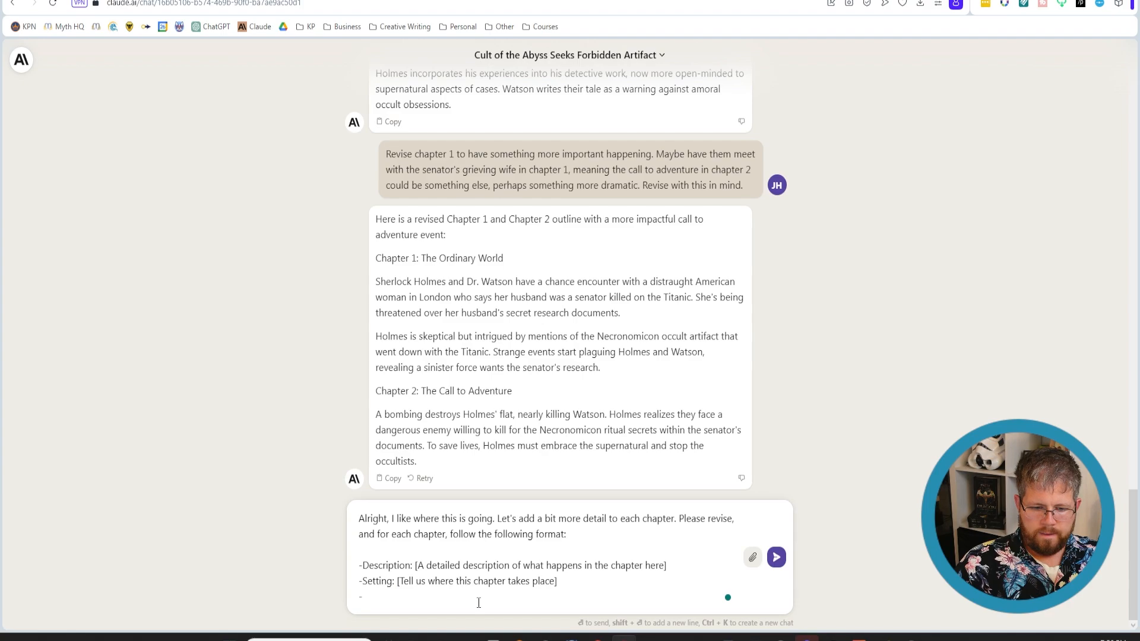
pyautogui.write('Characters')
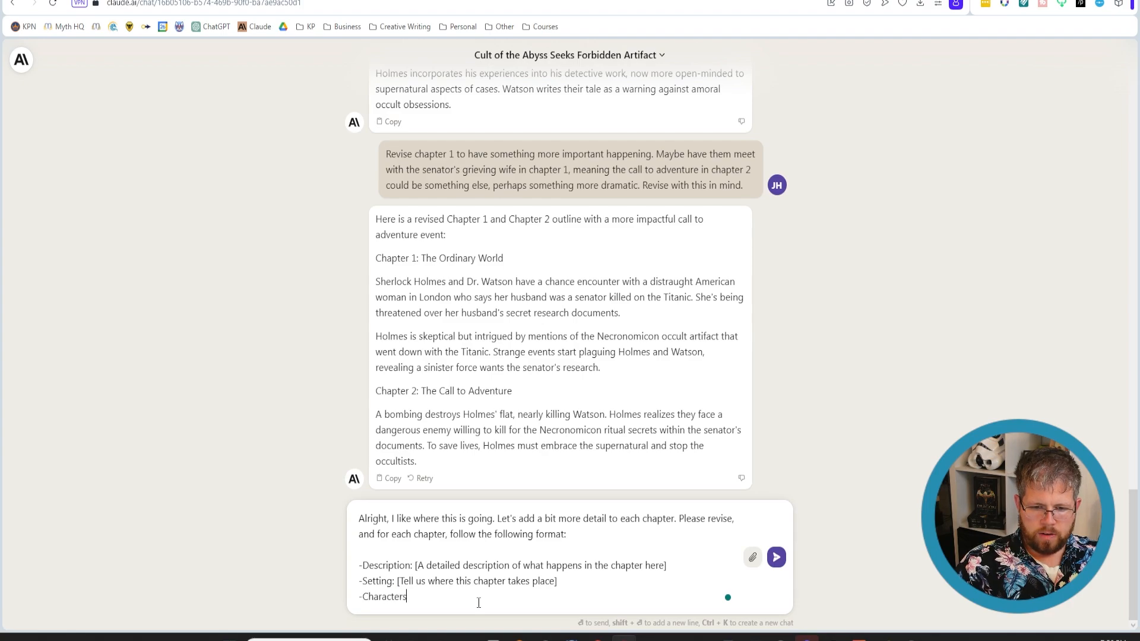
pyautogui.write(': Tell us the')
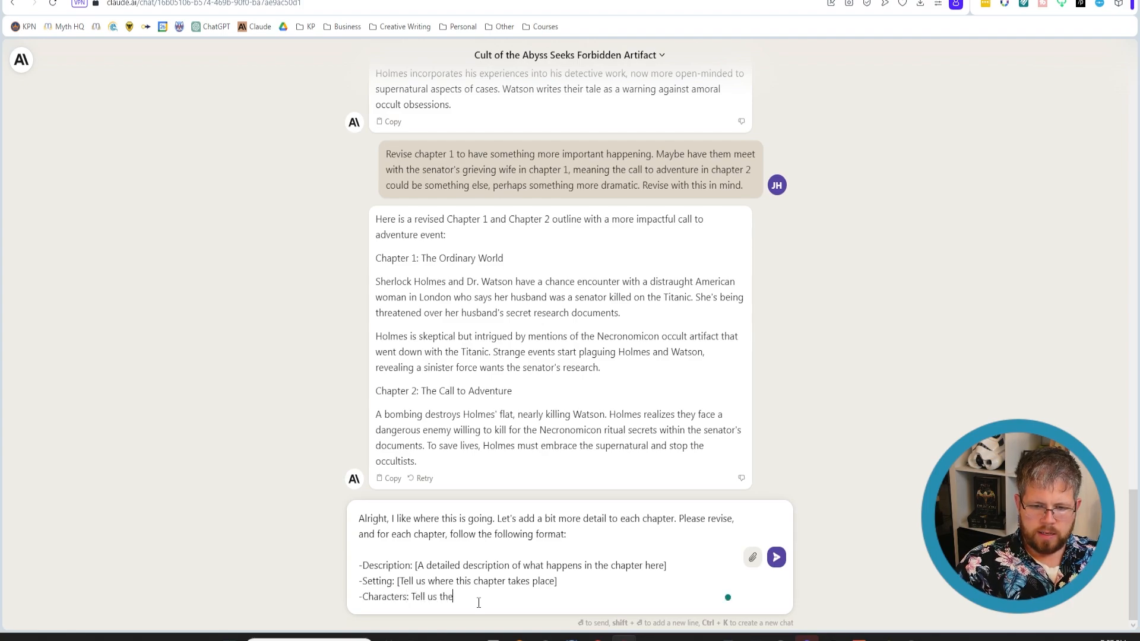
pyautogui.write(' characters involve')
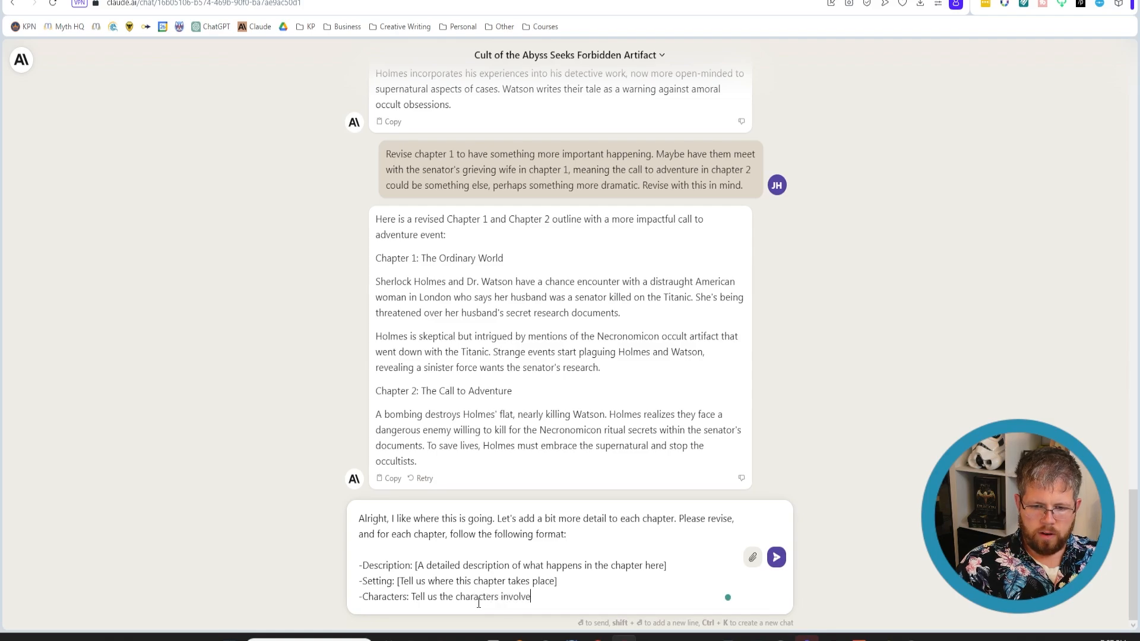
pyautogui.write('d in the scene.')
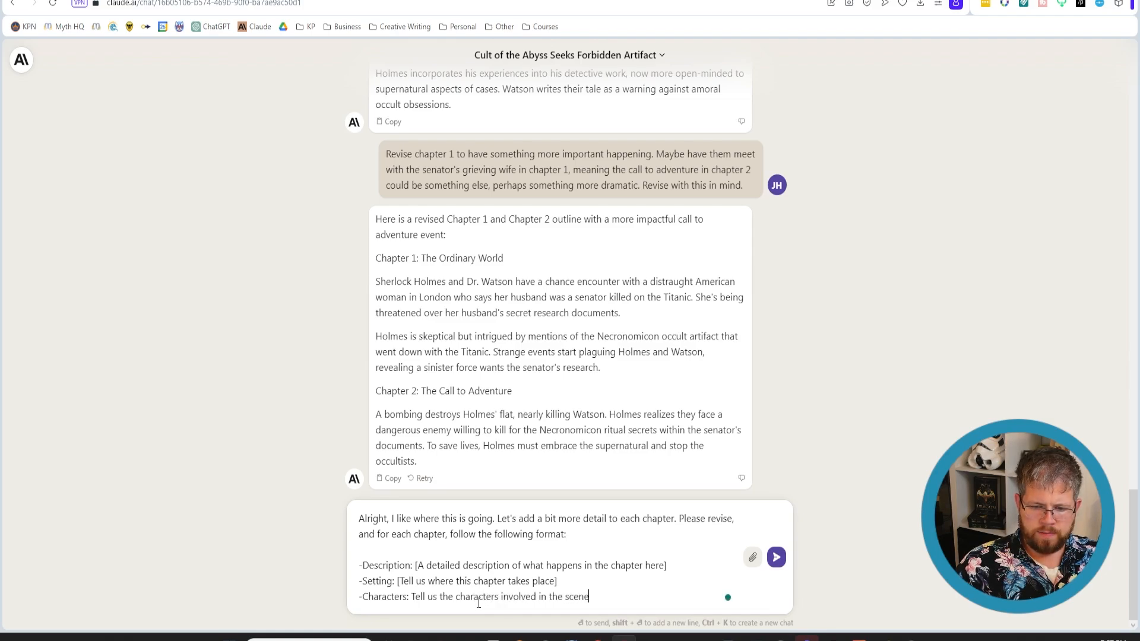
pyautogui.hotkey('shift', 'Return')
# Step: Start another format line in the reply with the label "-Conflict:"
pyautogui.write('-Conflict')
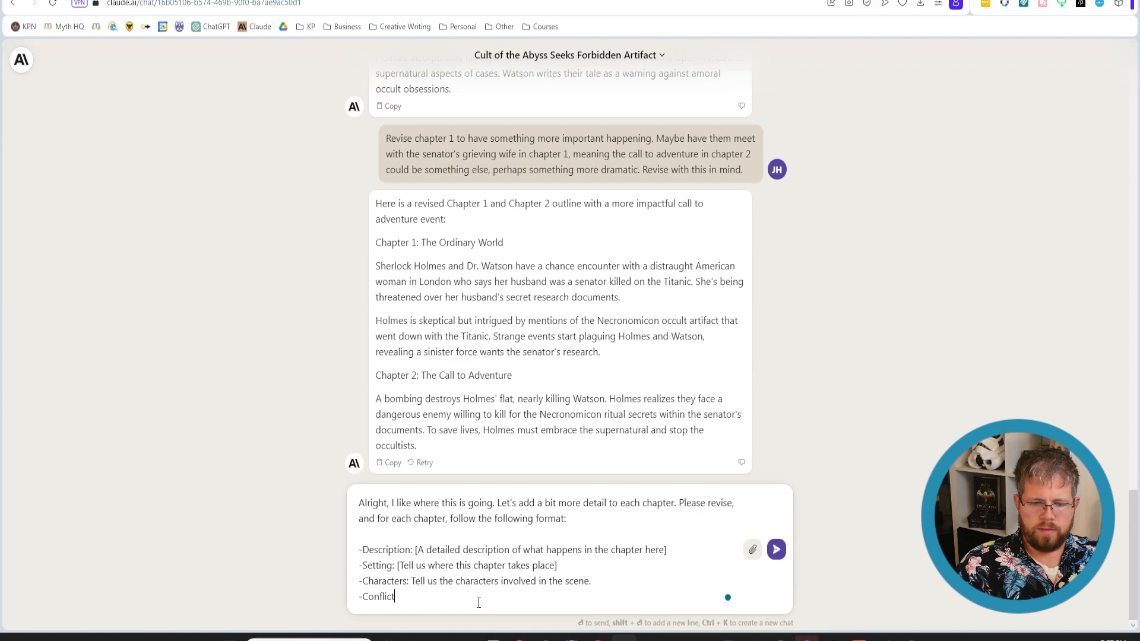
pyautogui.press('BackSpace')
pyautogui.press('BackSpace')
pyautogui.press('BackSpace')
pyautogui.press('BackSpace')
pyautogui.press('BackSpace')
pyautogui.press('BackSpace')
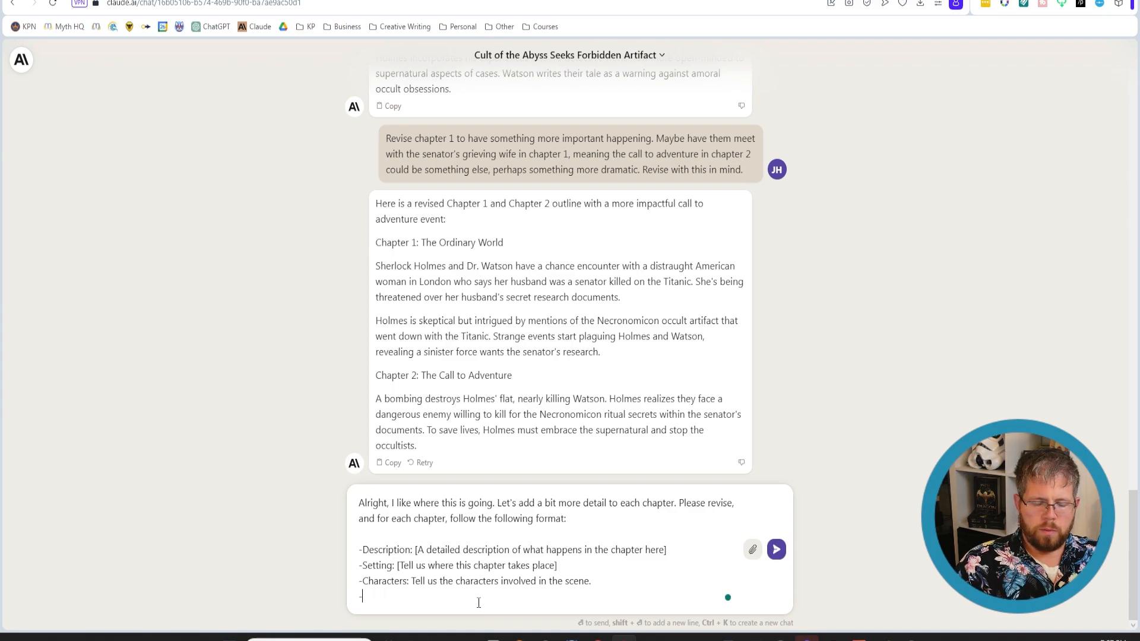
pyautogui.write('Conflict')
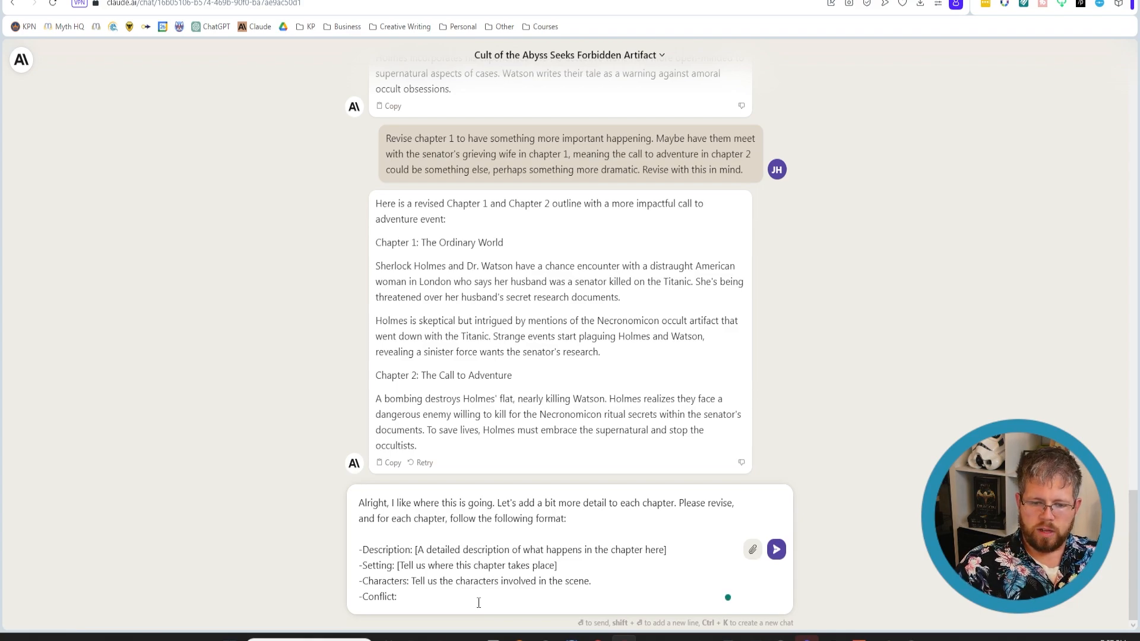
pyautogui.write(': Tell')
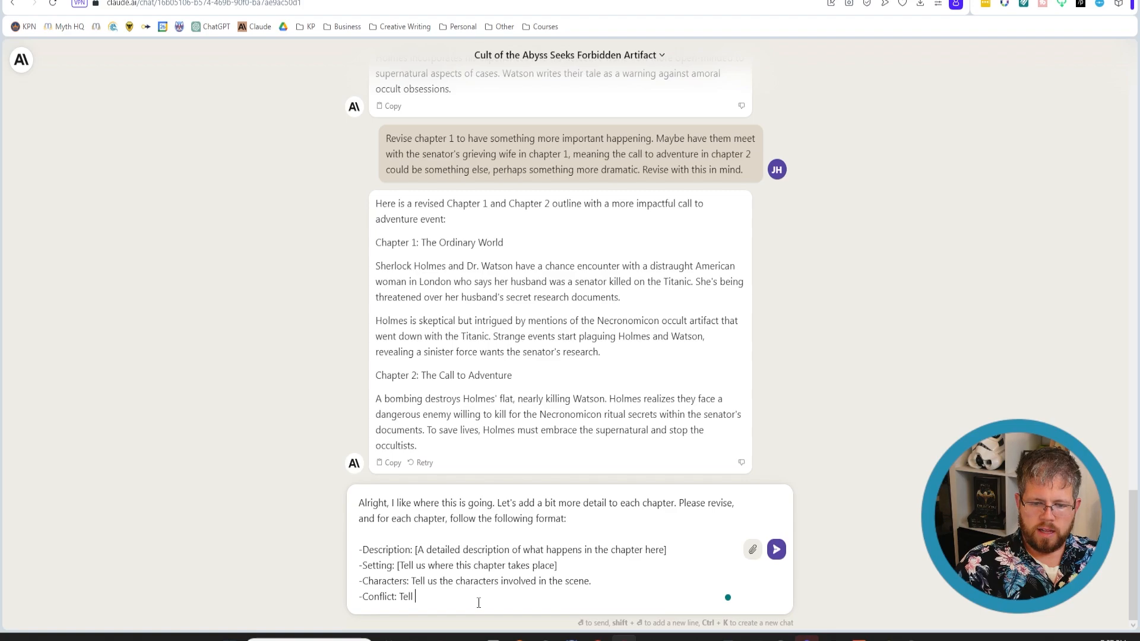
pyautogui.press('BackSpace')
pyautogui.press('BackSpace')
pyautogui.press('BackSpace')
pyautogui.press('BackSpace')
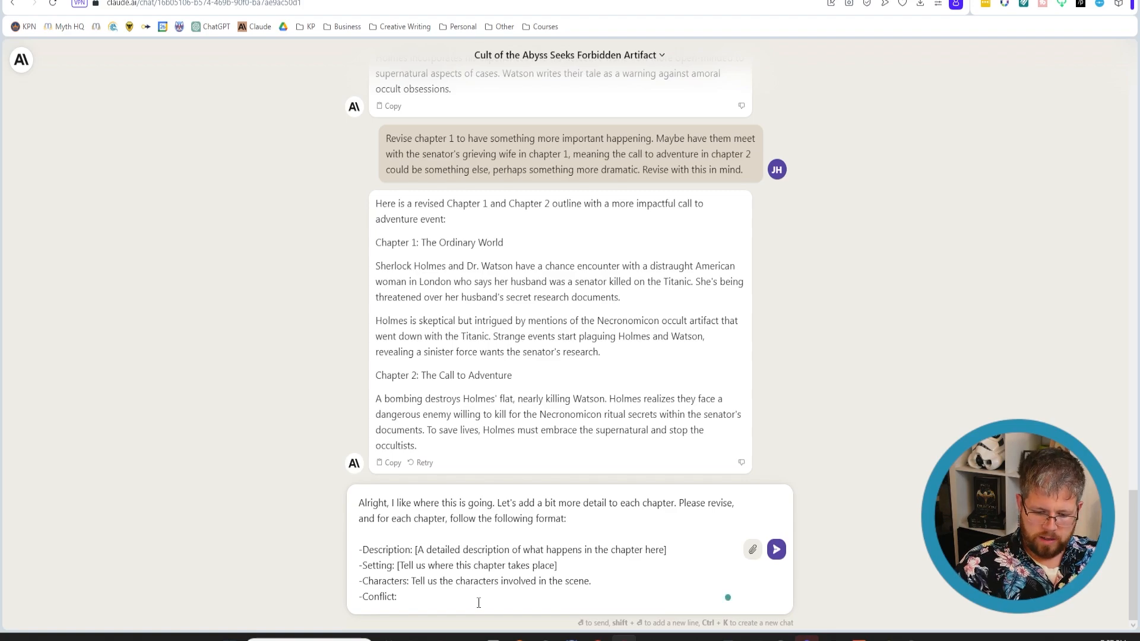
# Step: Complete the Conflict line with "[Tell us what the main source of conflict is for the scene]"
pyautogui.write('[Tell us ')
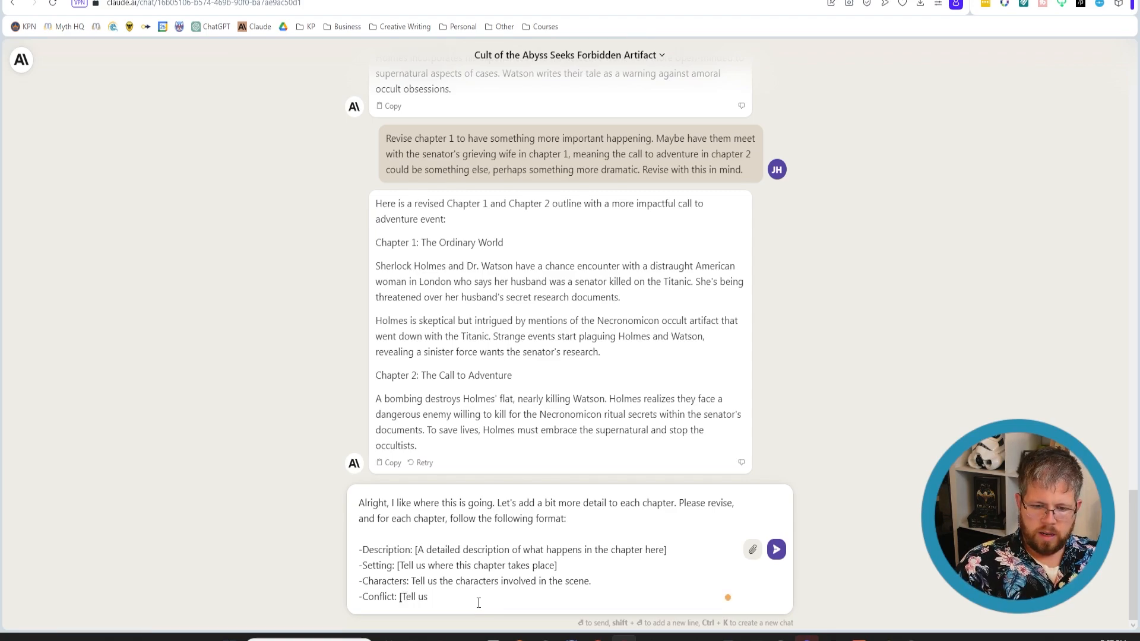
pyautogui.write('what the main s')
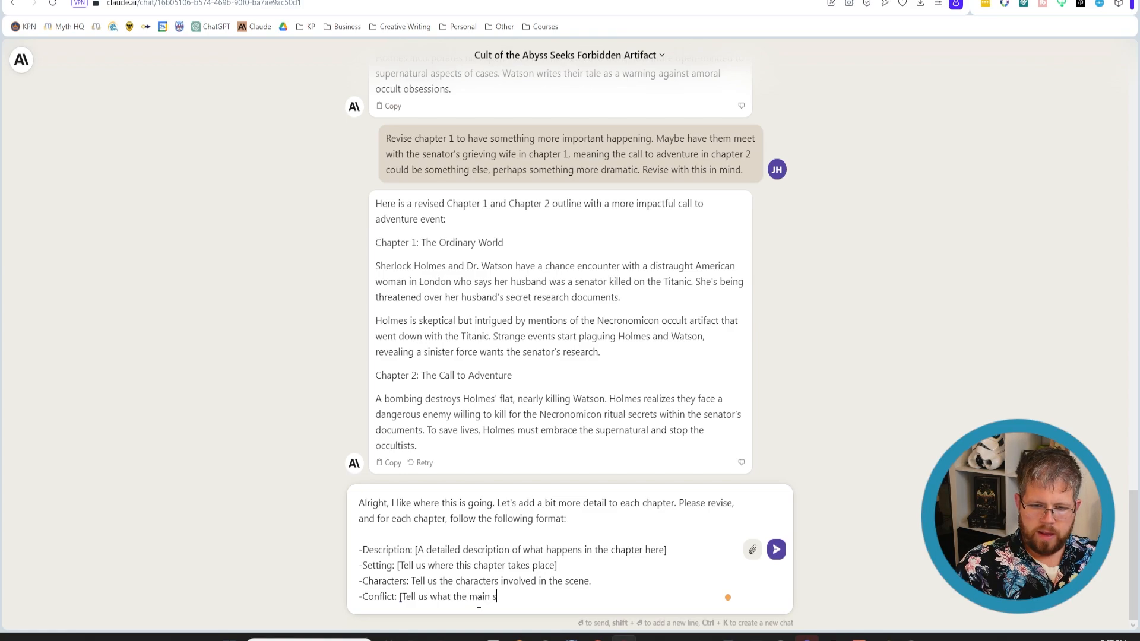
pyautogui.write('ource of conf')
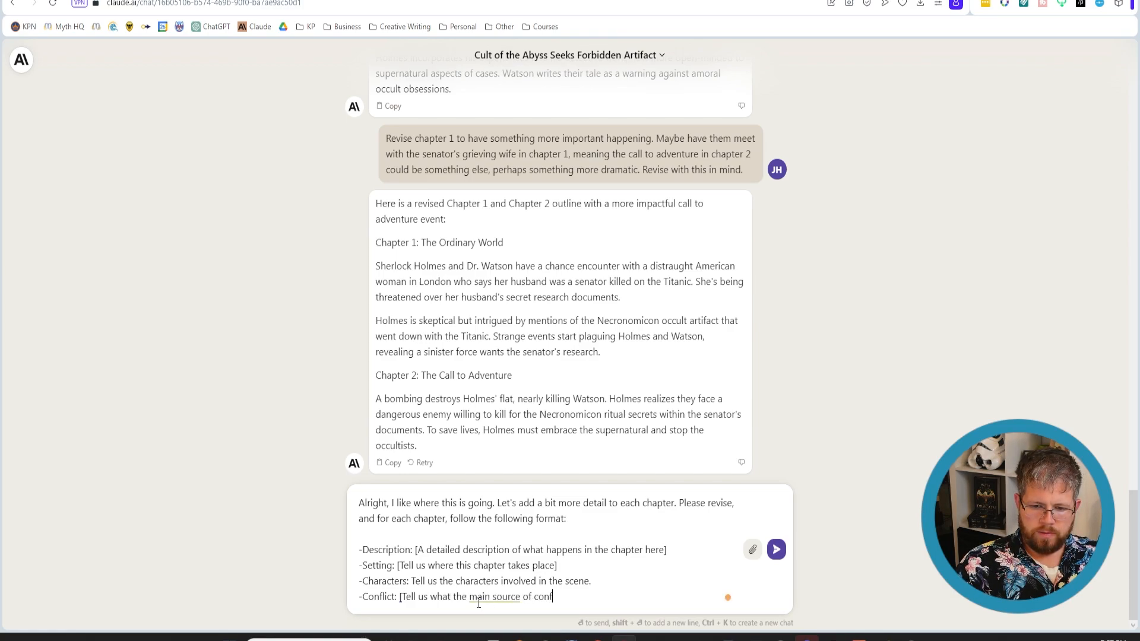
pyautogui.write('lict is for the s')
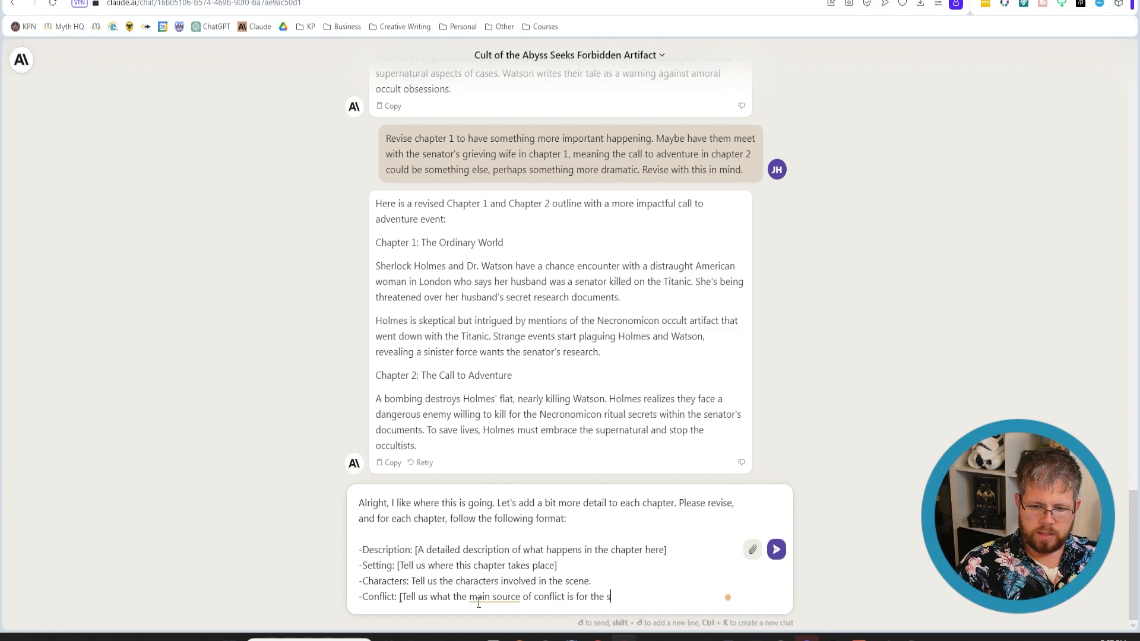
pyautogui.write('cene]')
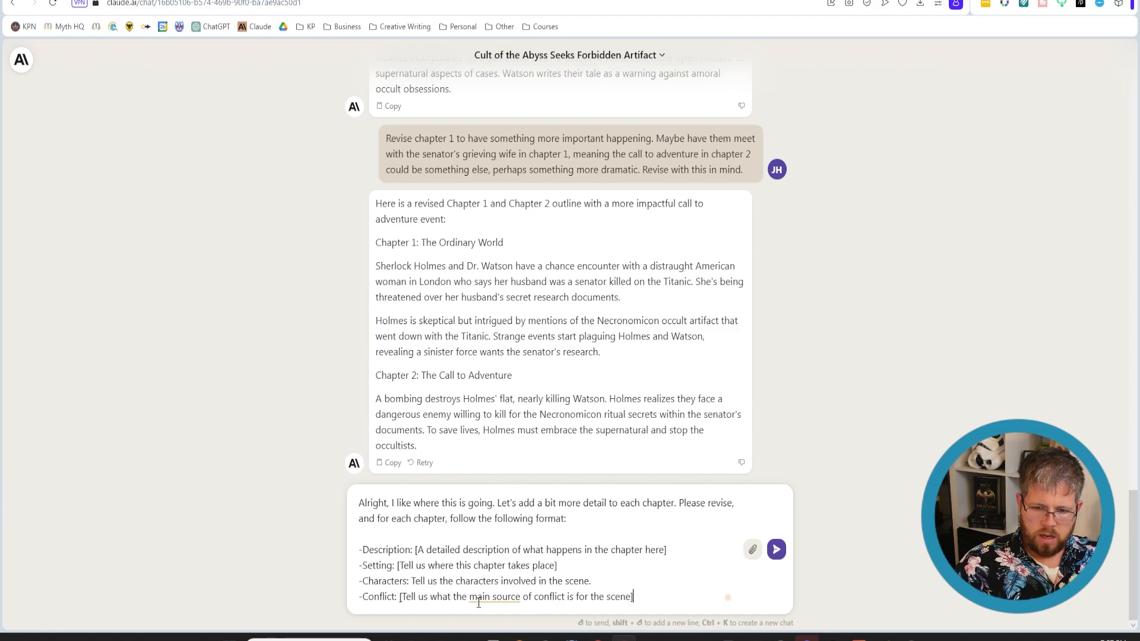
# Step: Insert ", both external and internal," after "conflict is" in the Conflict line
pyautogui.click(576, 594)
pyautogui.press('BackSpace')
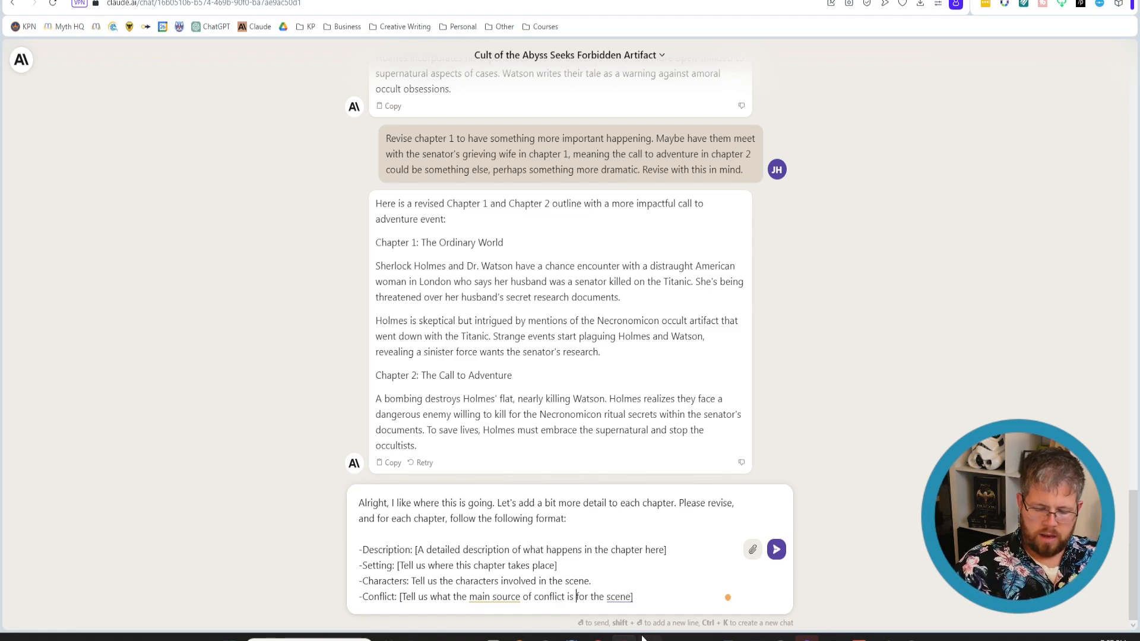
pyautogui.write(', ')
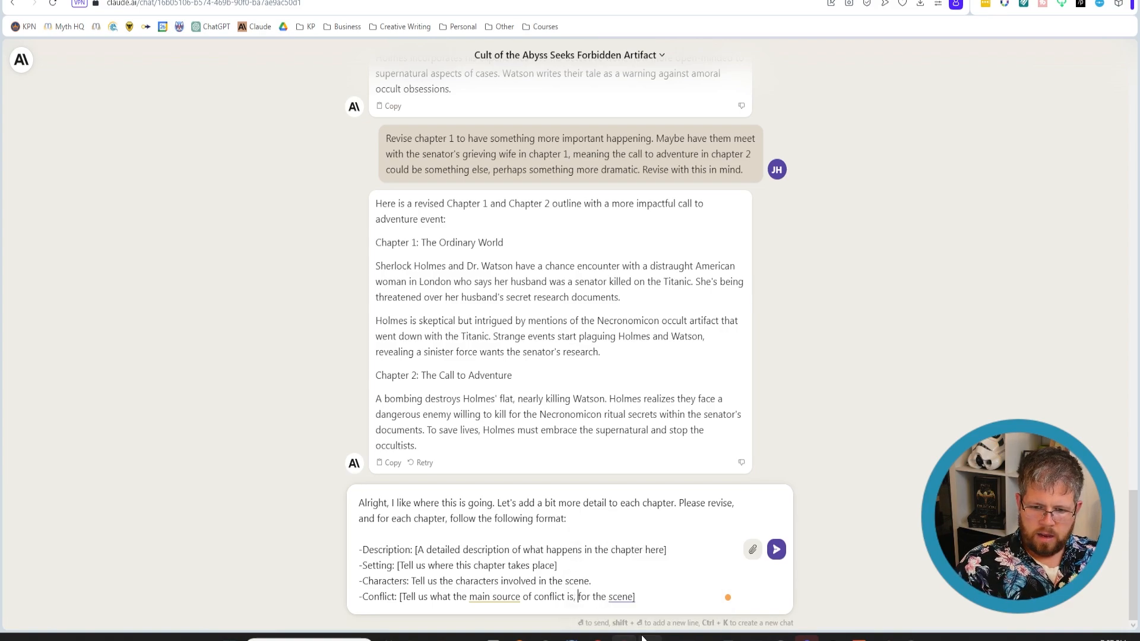
pyautogui.write('both externa')
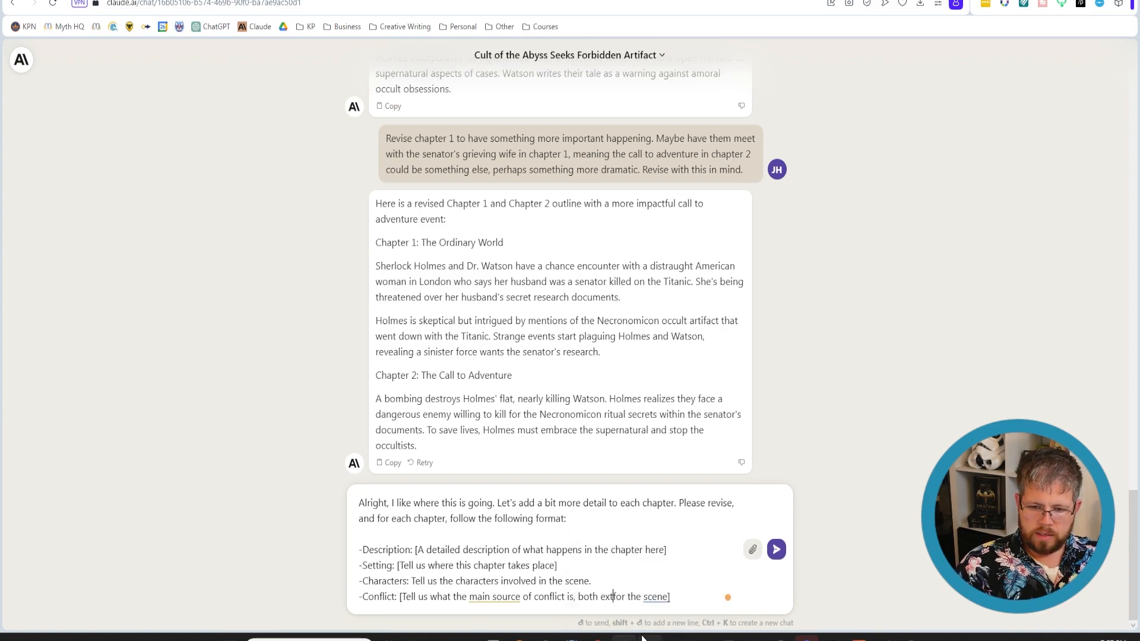
pyautogui.write('l and interna')
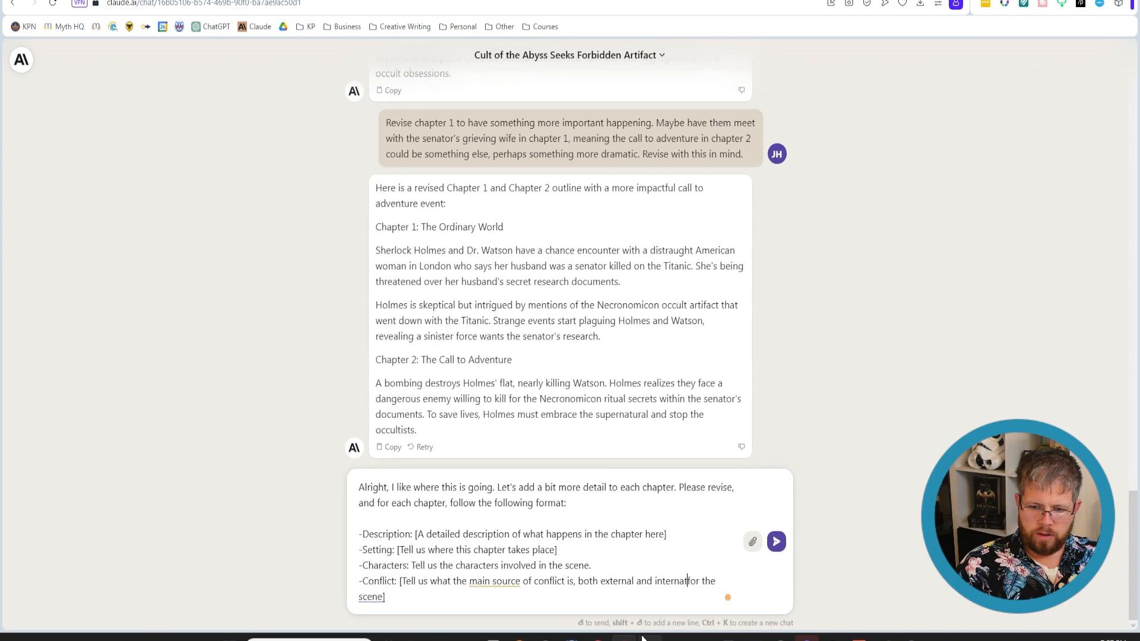
pyautogui.write('l,')
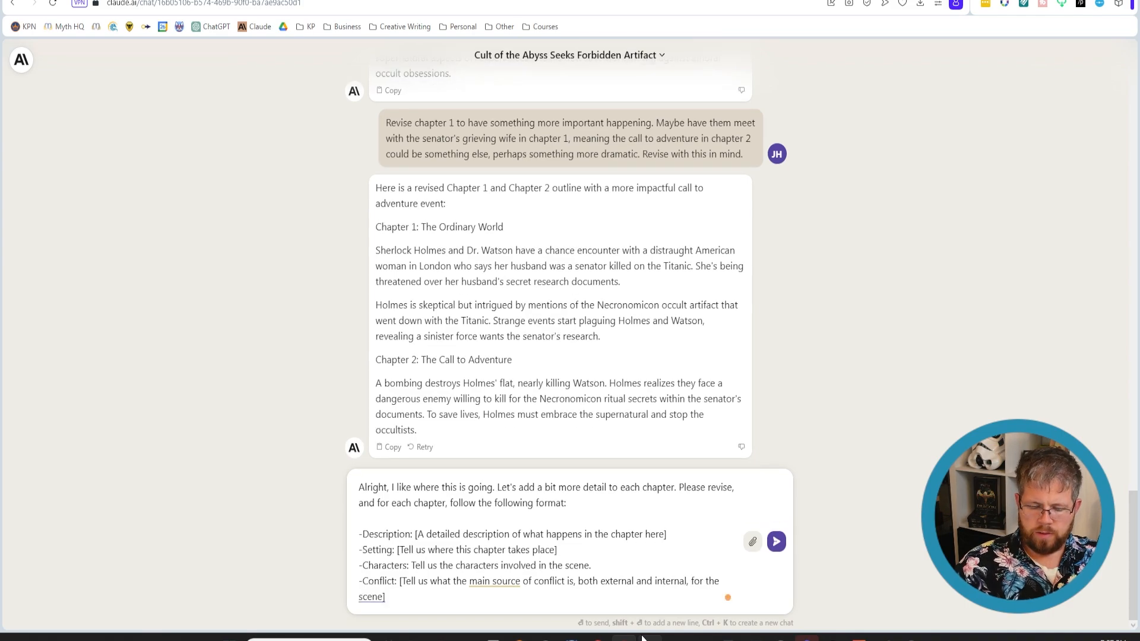
# Step: Enclose the Characters instruction in square brackets and send the reply to Claude
pyautogui.click(411, 565)
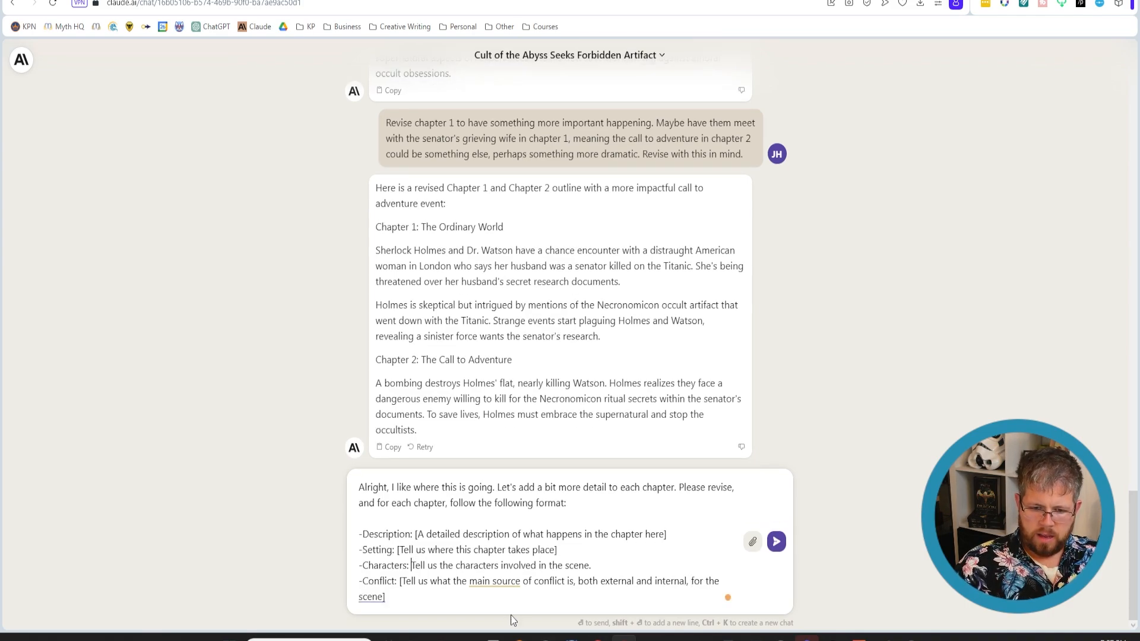
pyautogui.write('[')
pyautogui.click(616, 573)
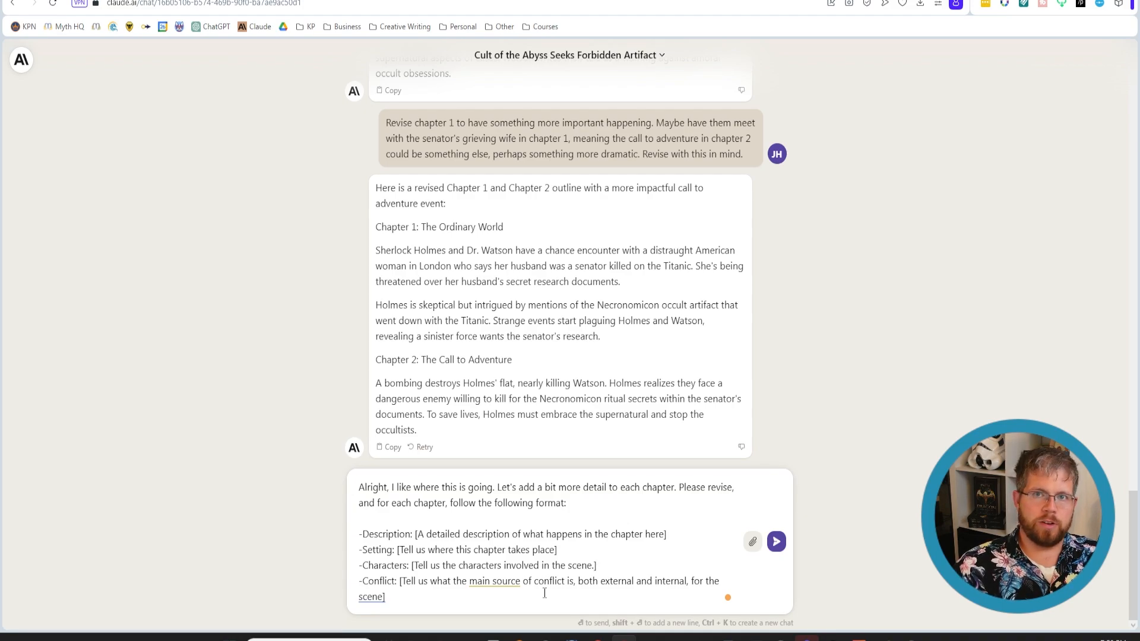
pyautogui.press('Return')
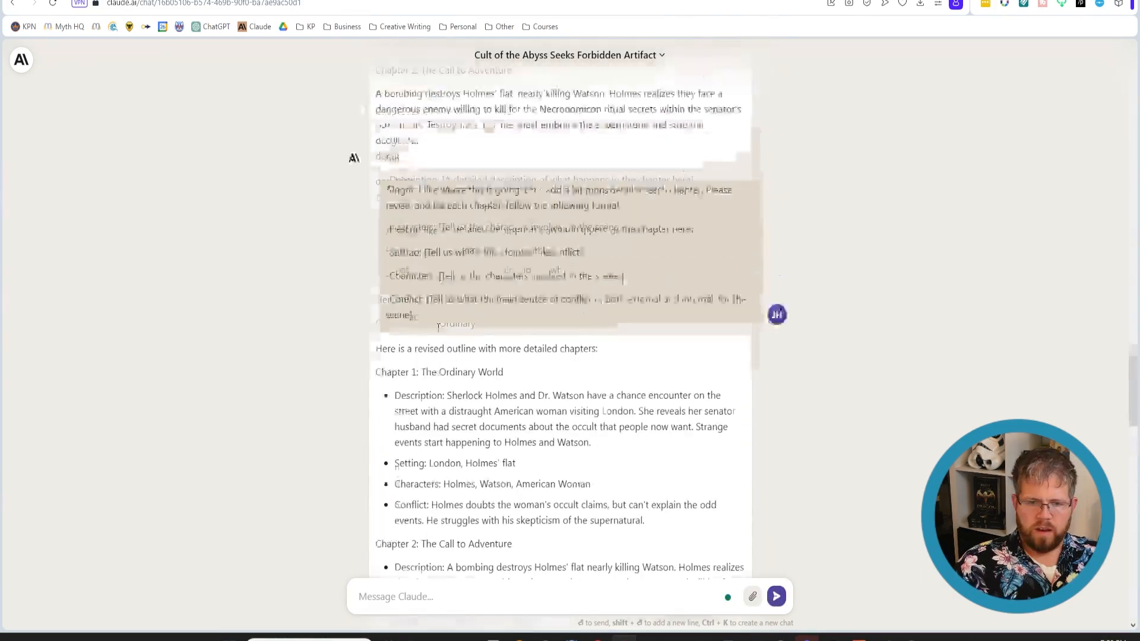
# Step: Examine the expanded outline from chapter 1 to chapter 12, including the descriptions of chapter 1 and chapter 7, Approach to the Inmost Cave
pyautogui.scroll(-3, 437, 328)
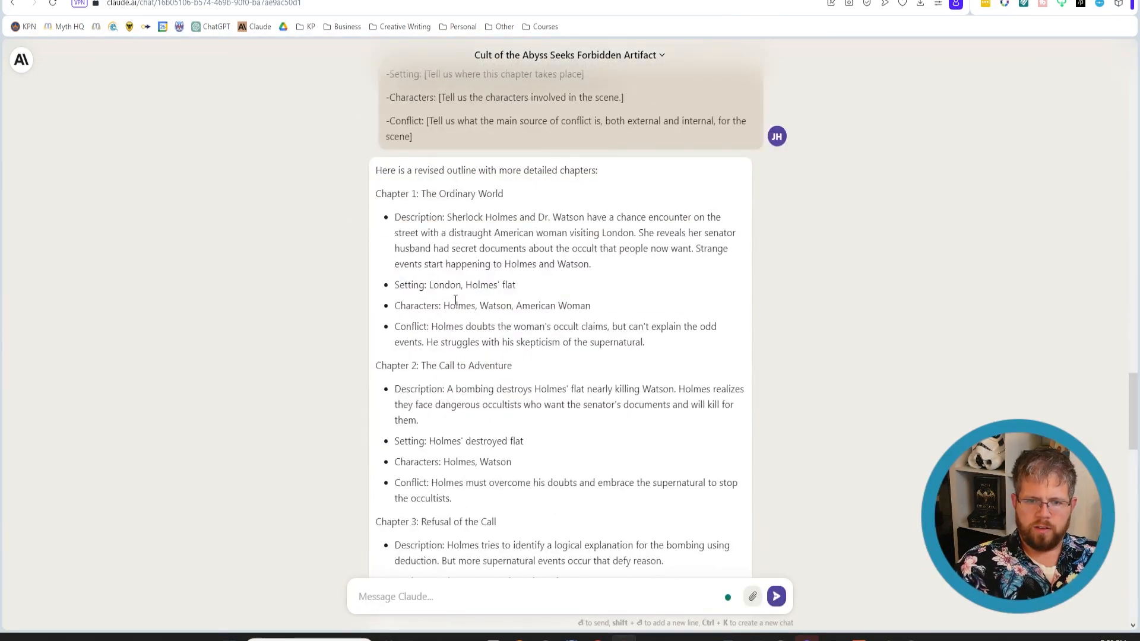
pyautogui.scroll(-6, 455, 300)
pyautogui.scroll(4, 454, 300)
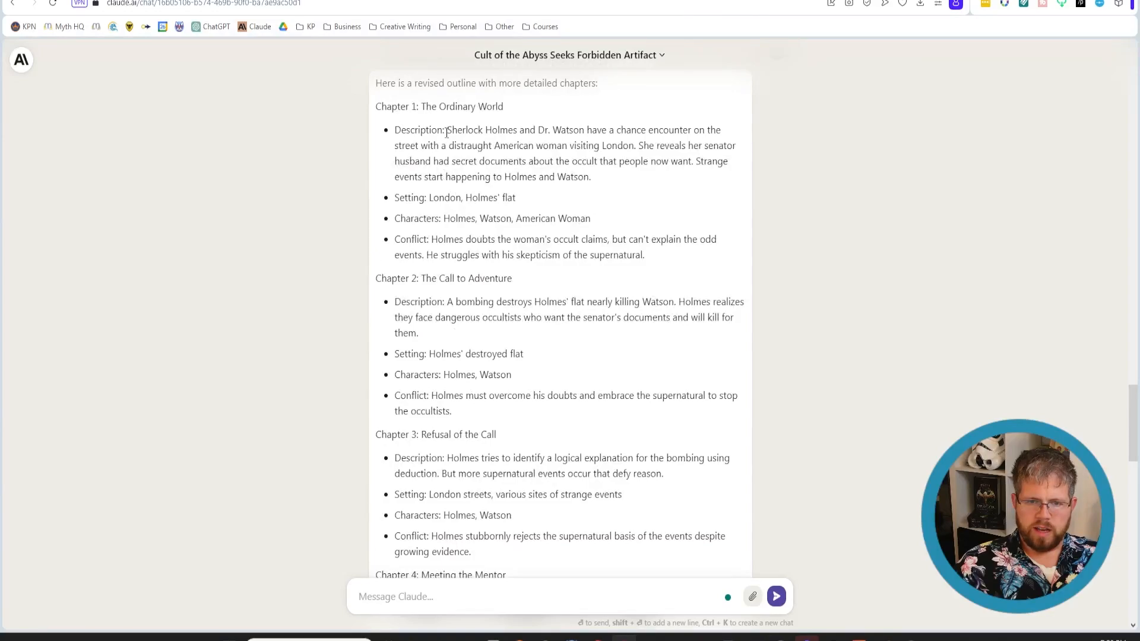
pyautogui.moveTo(446, 132); pyautogui.dragTo(591, 177)
pyautogui.click(430, 456)
pyautogui.scroll(-8, 430, 455)
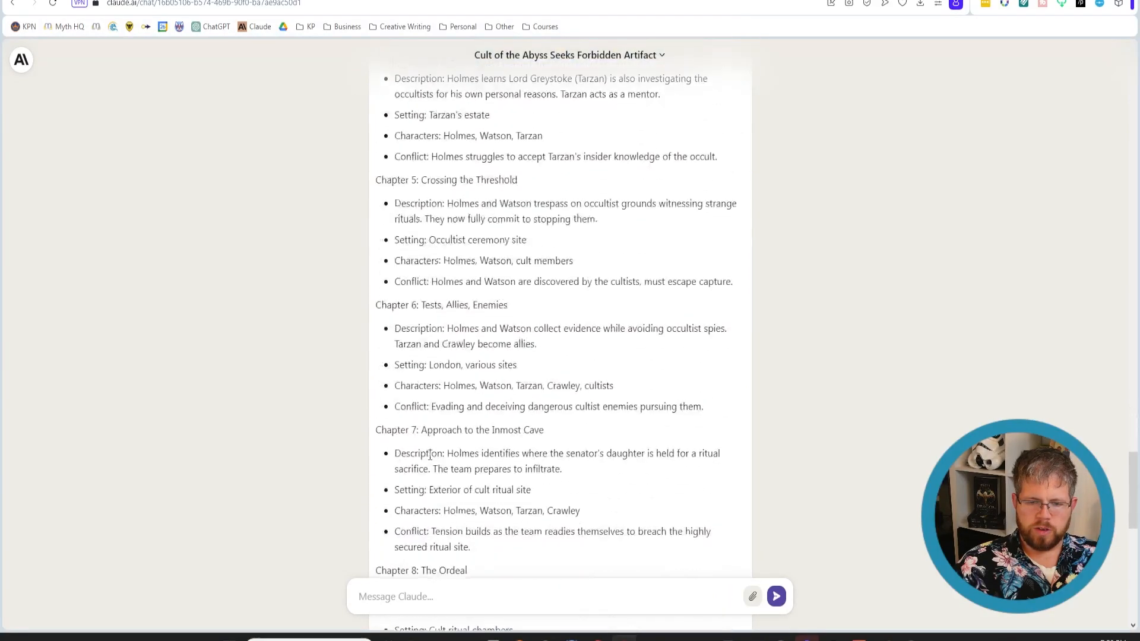
pyautogui.scroll(-4, 430, 455)
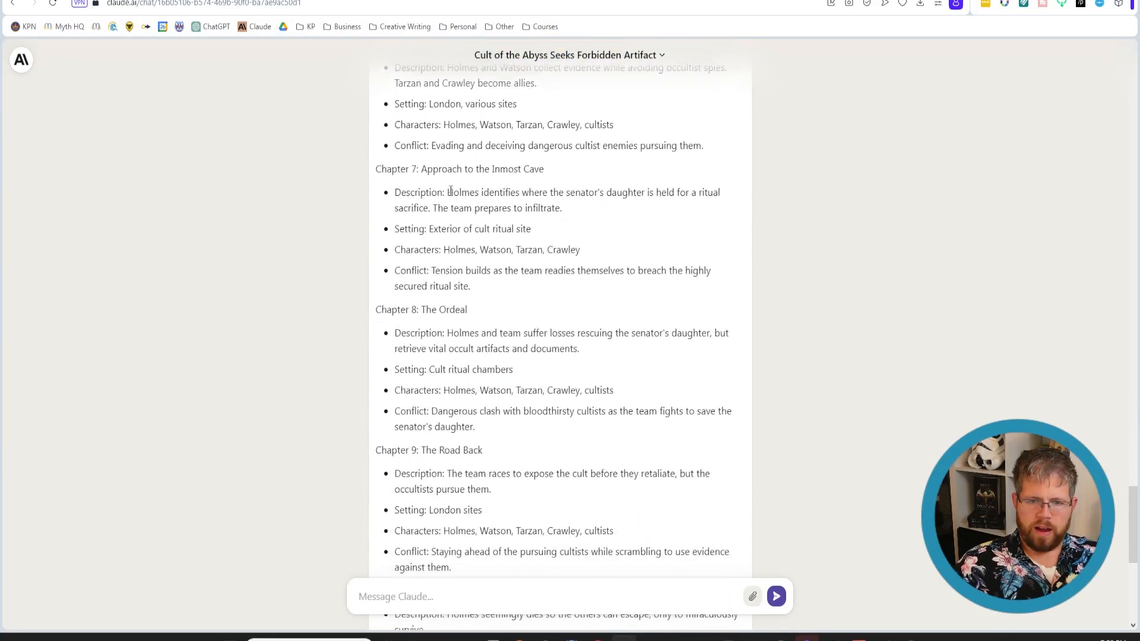
pyautogui.moveTo(447, 192); pyautogui.dragTo(576, 212)
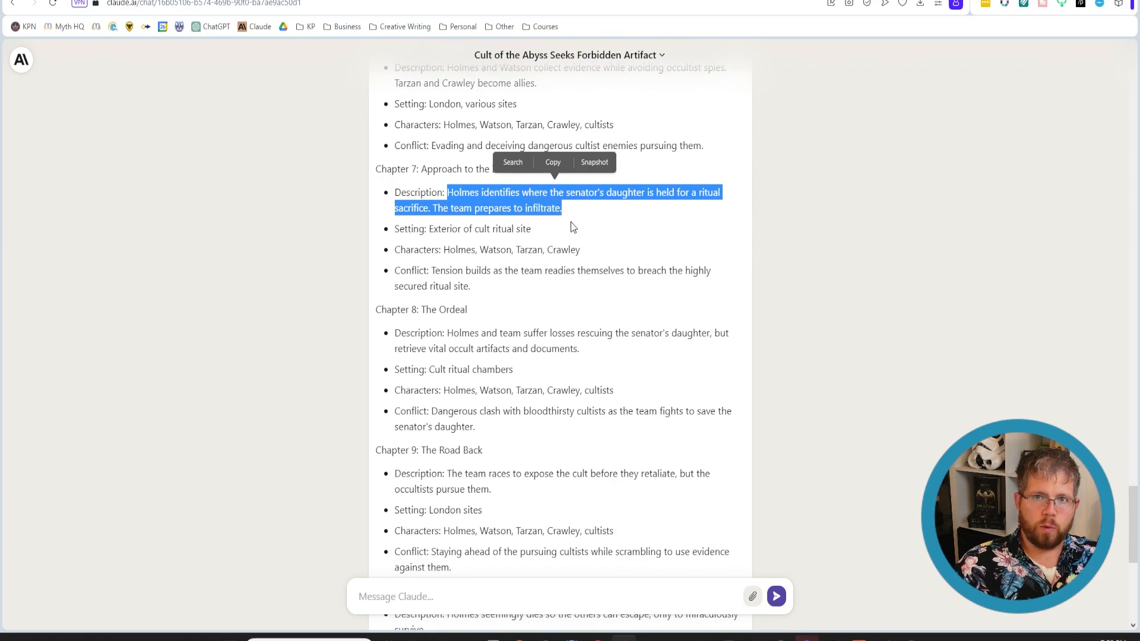
pyautogui.scroll(-8, 516, 297)
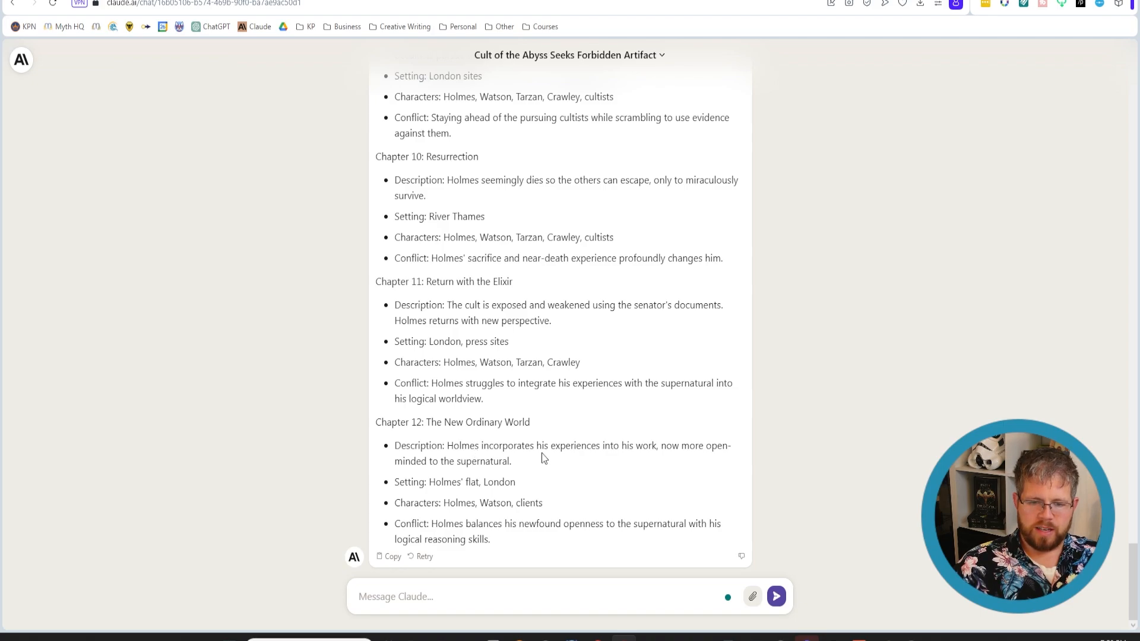
# Step: Ask Claude to "Give me a more detailed description for each chapter, going into the specifics of what happens"
pyautogui.moveTo(513, 462); pyautogui.dragTo(448, 445)
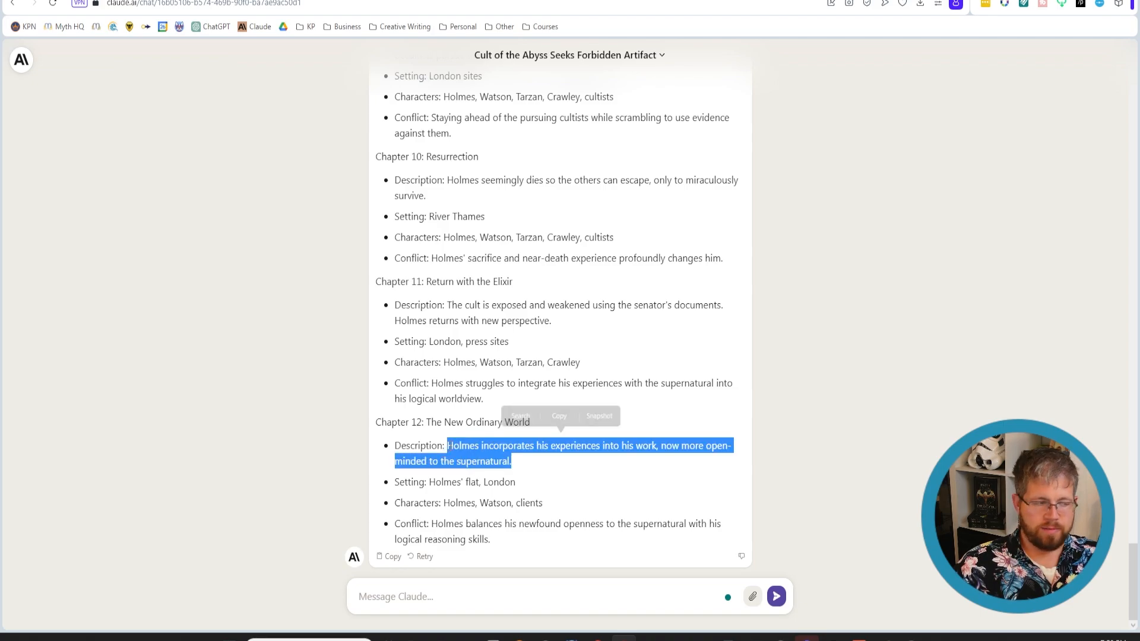
pyautogui.click(458, 593)
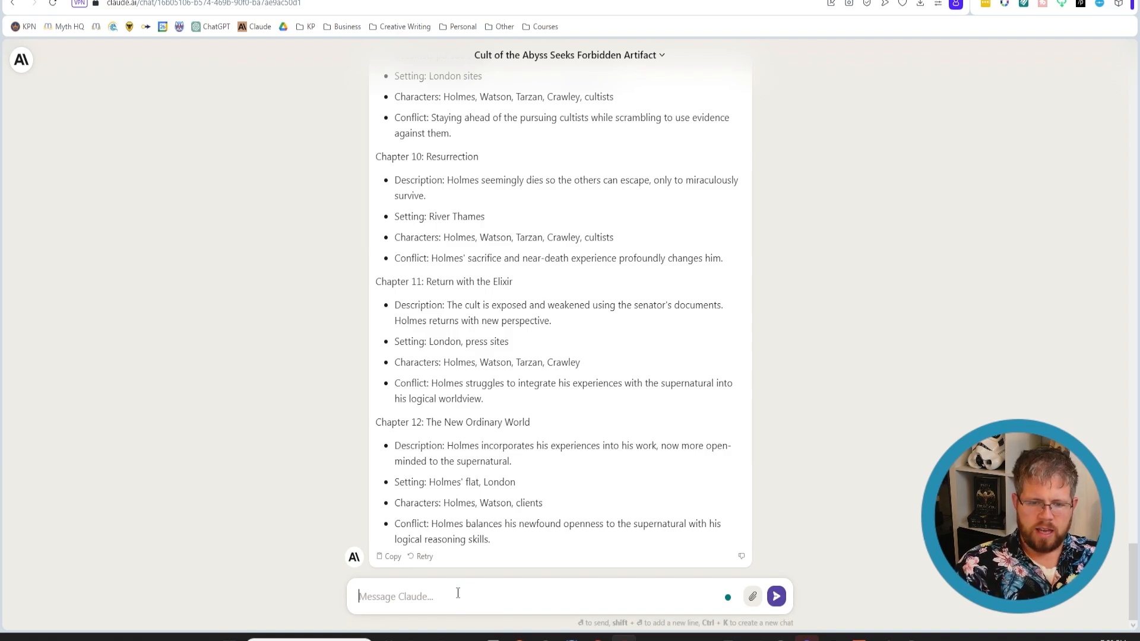
pyautogui.write('Give me a more')
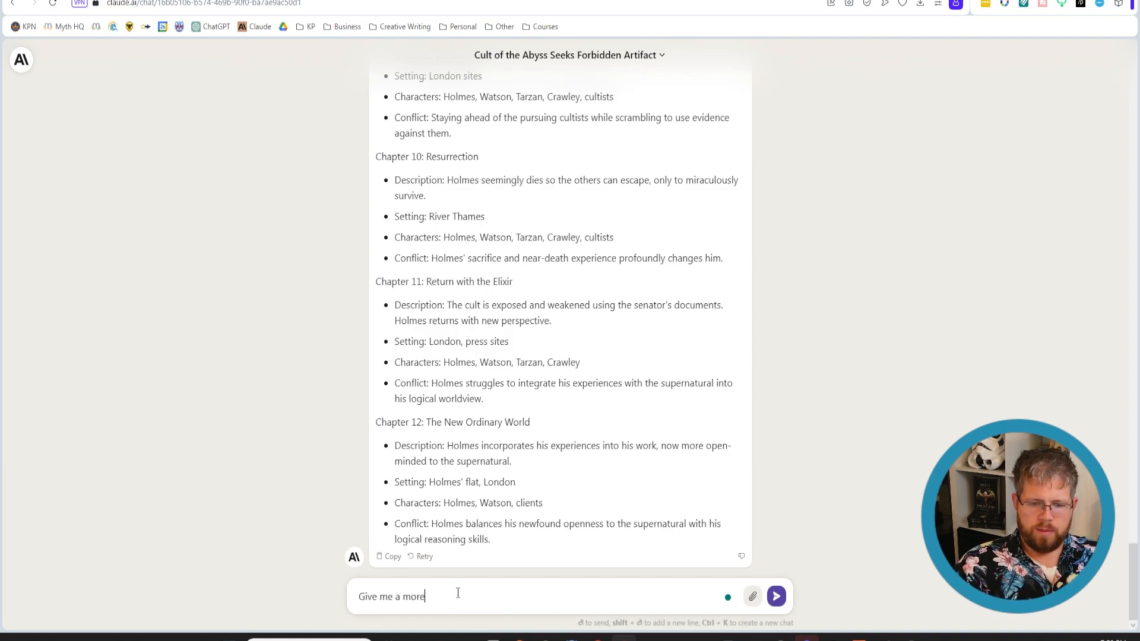
pyautogui.write(' detailed descri')
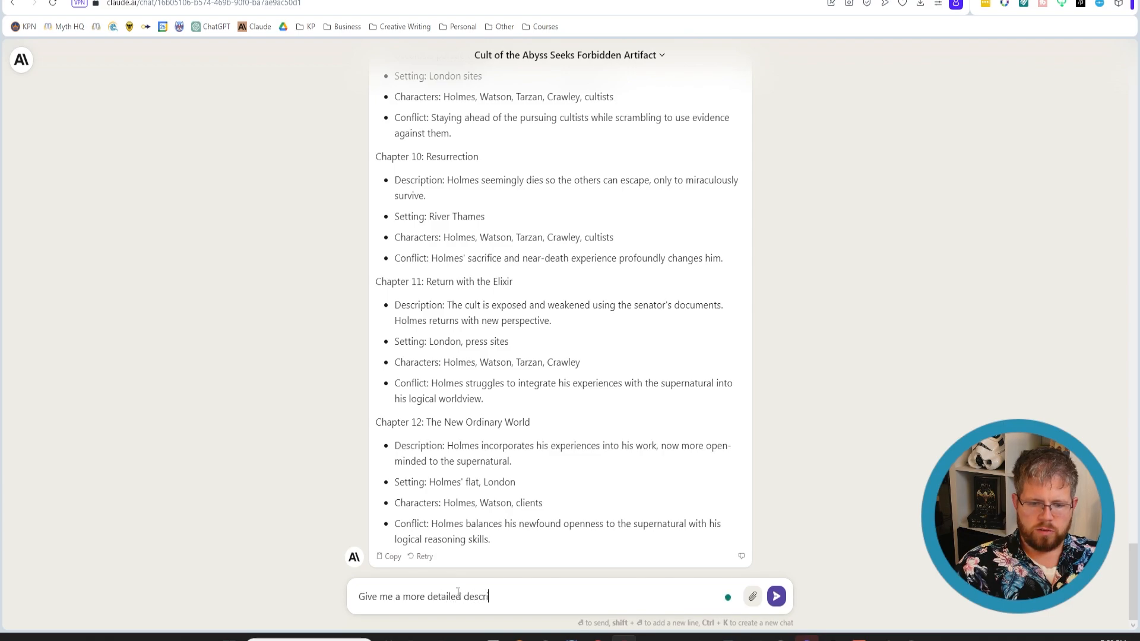
pyautogui.write('ption for each chapter')
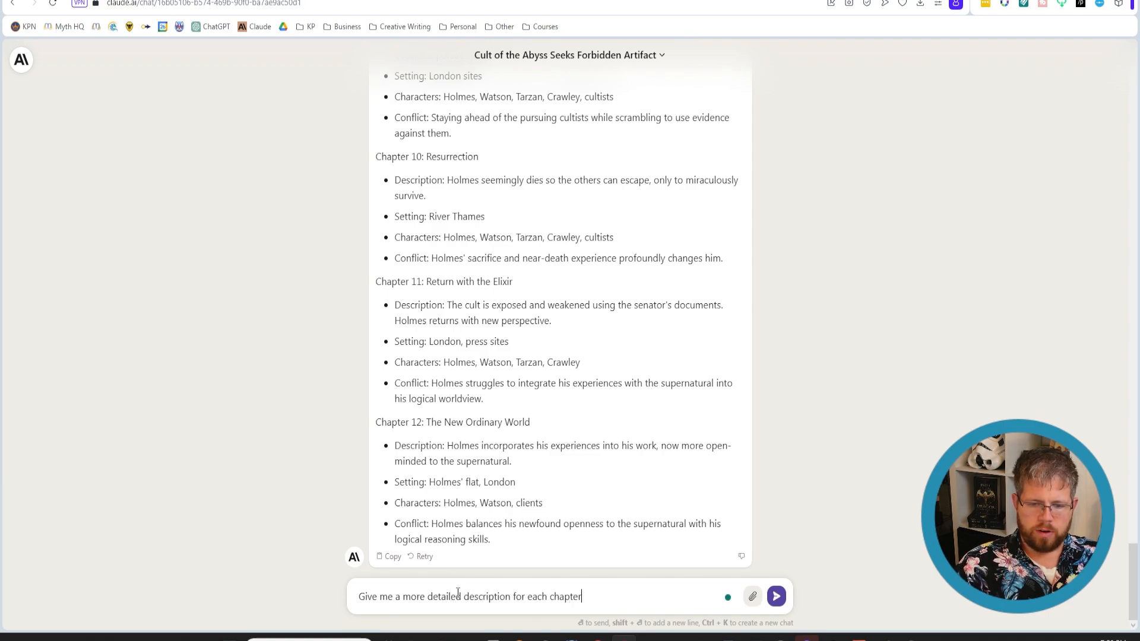
pyautogui.write(', going in')
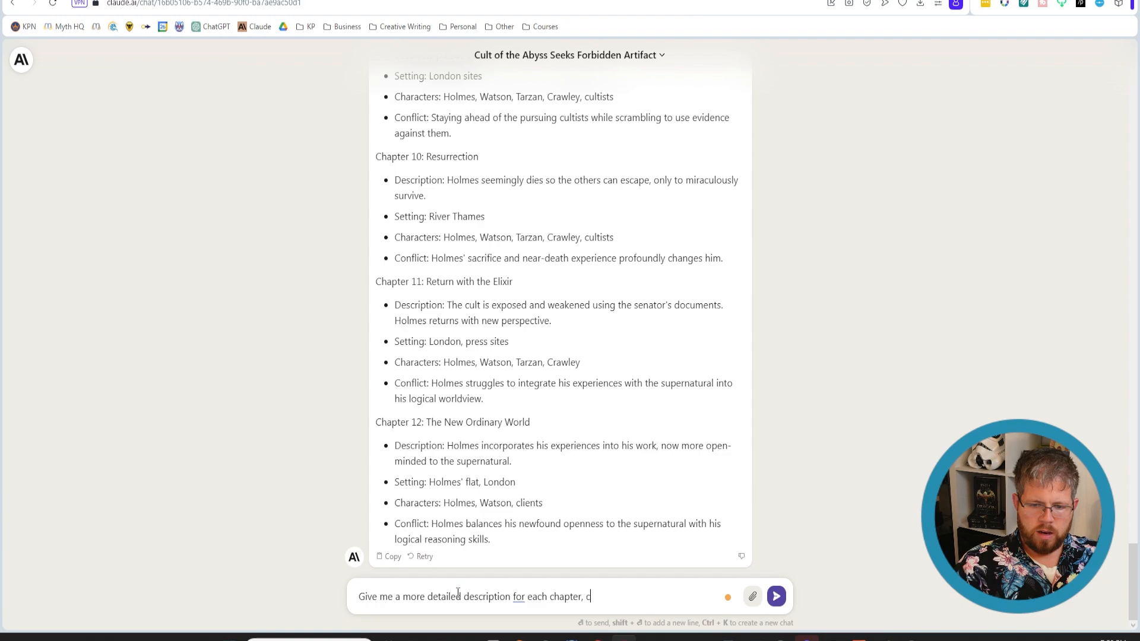
pyautogui.write('to the specifics ')
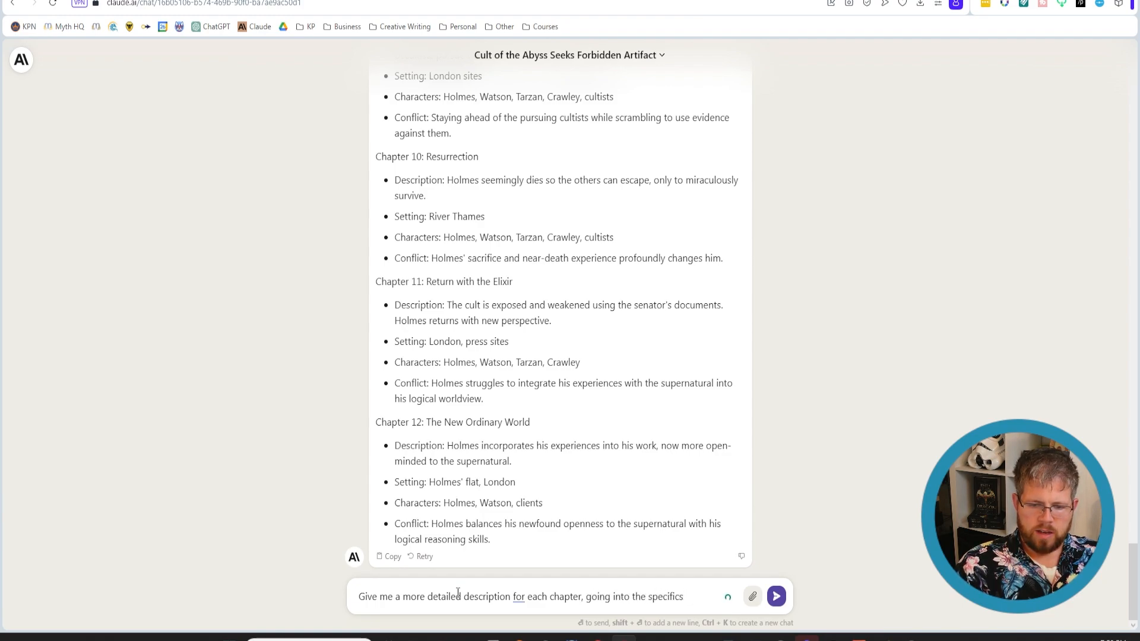
pyautogui.write('of what happens')
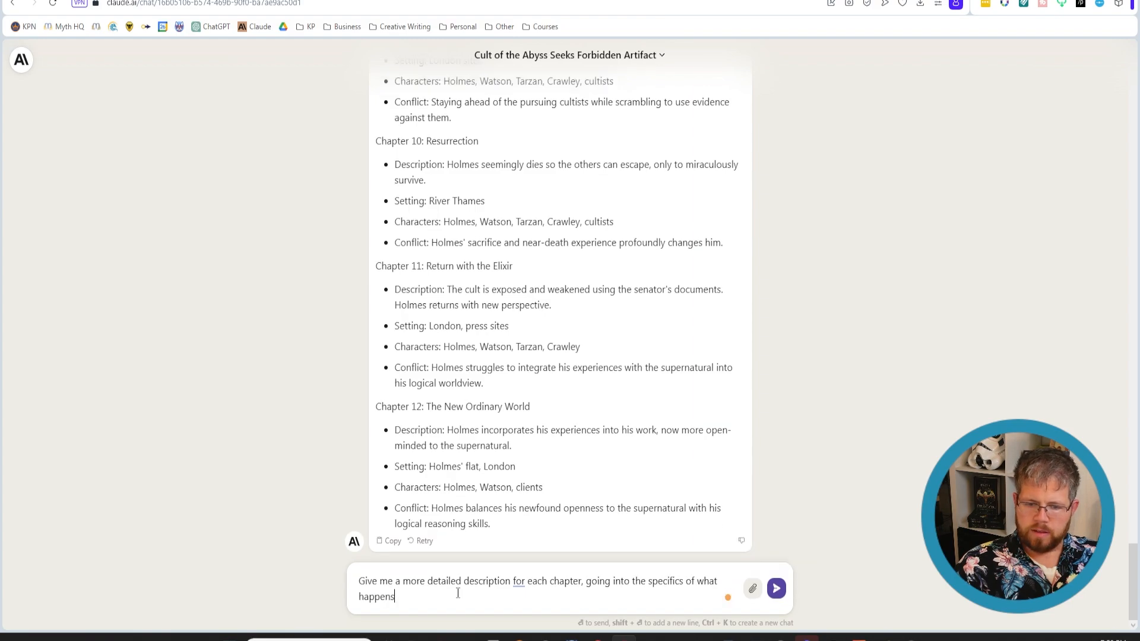
pyautogui.press('Return')
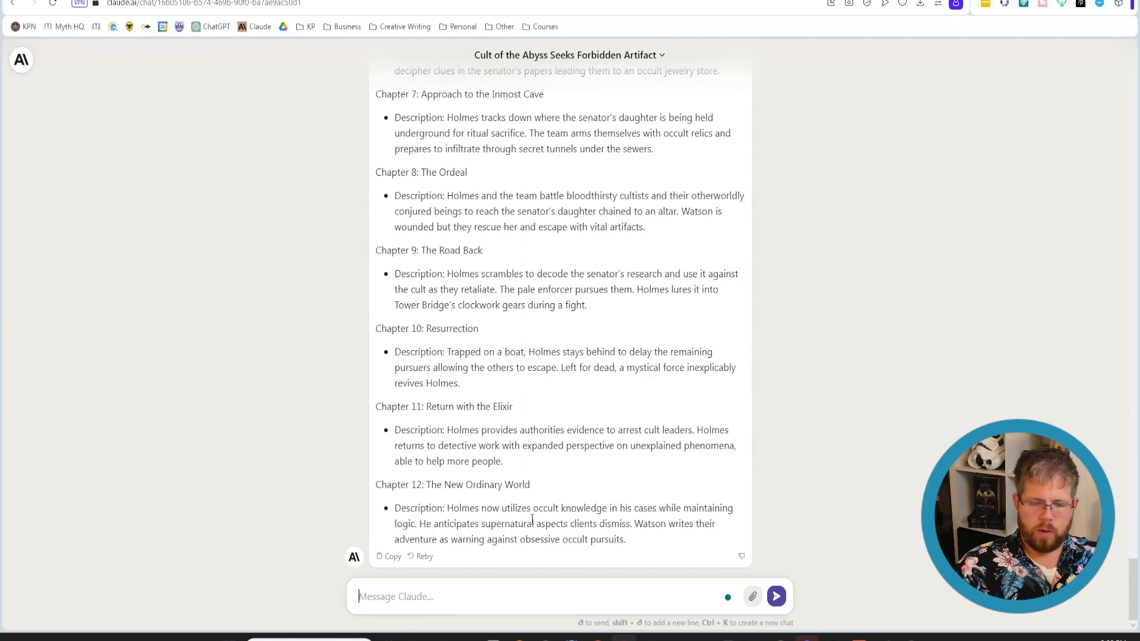
# Step: Examine the more detailed chapter descriptions, including the one for chapter 10, Resurrection
pyautogui.moveTo(418, 636)
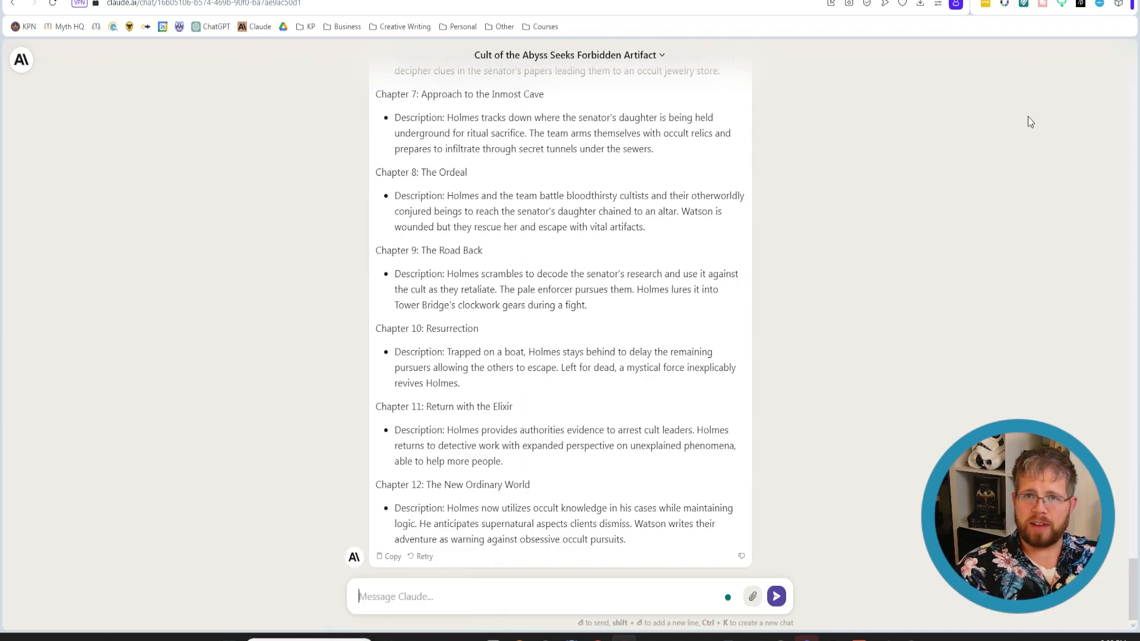
pyautogui.scroll(3, 669, 256)
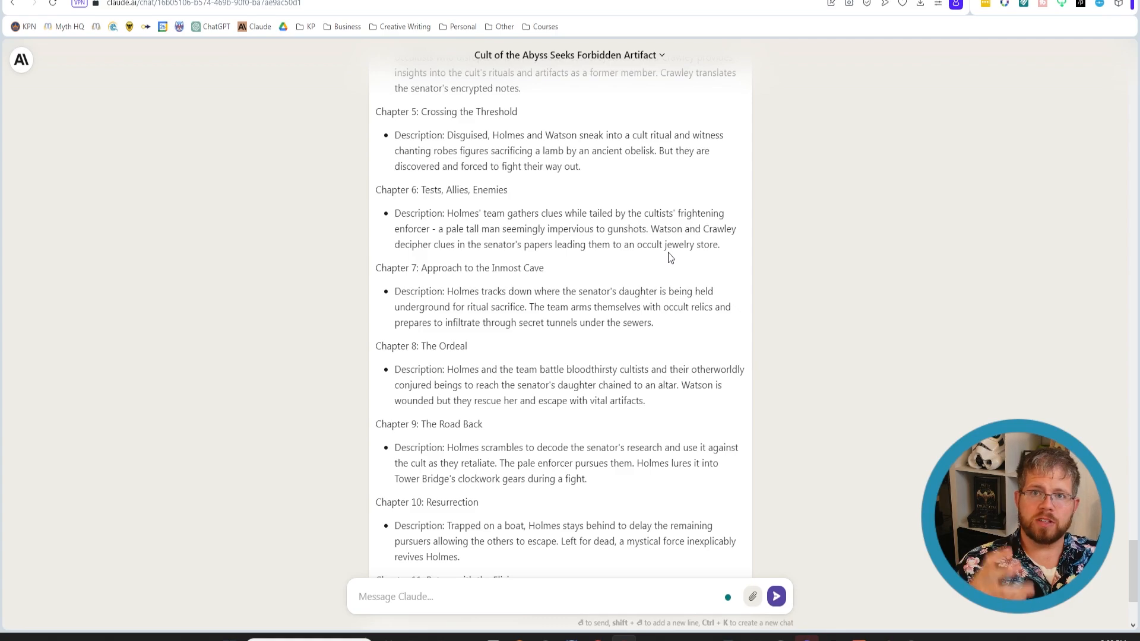
pyautogui.scroll(-3, 639, 356)
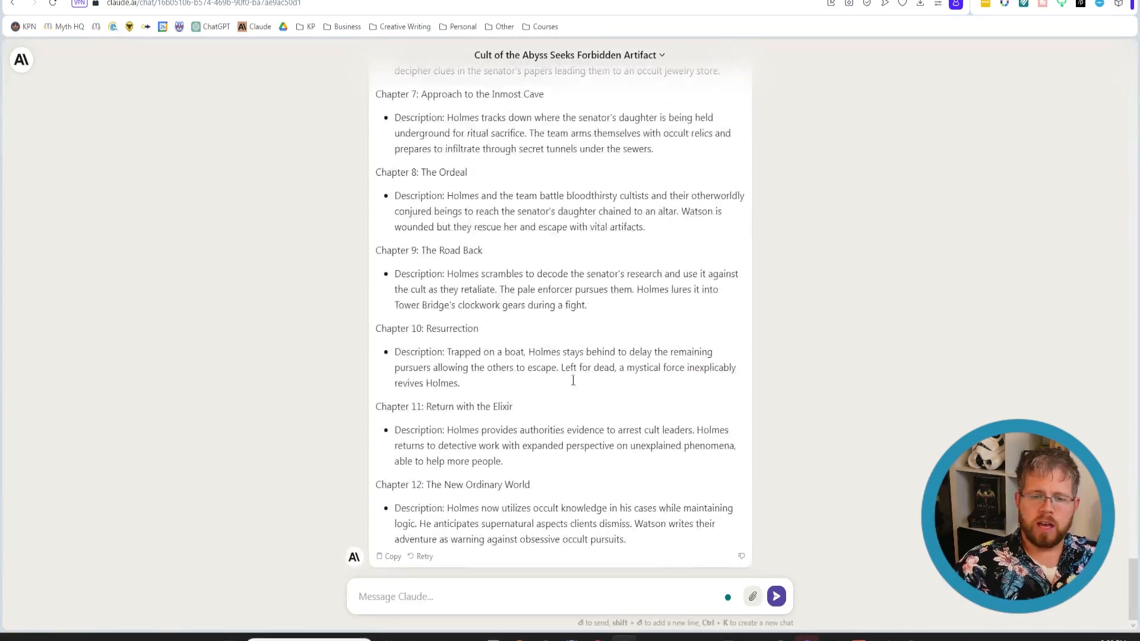
pyautogui.moveTo(447, 352); pyautogui.dragTo(461, 384)
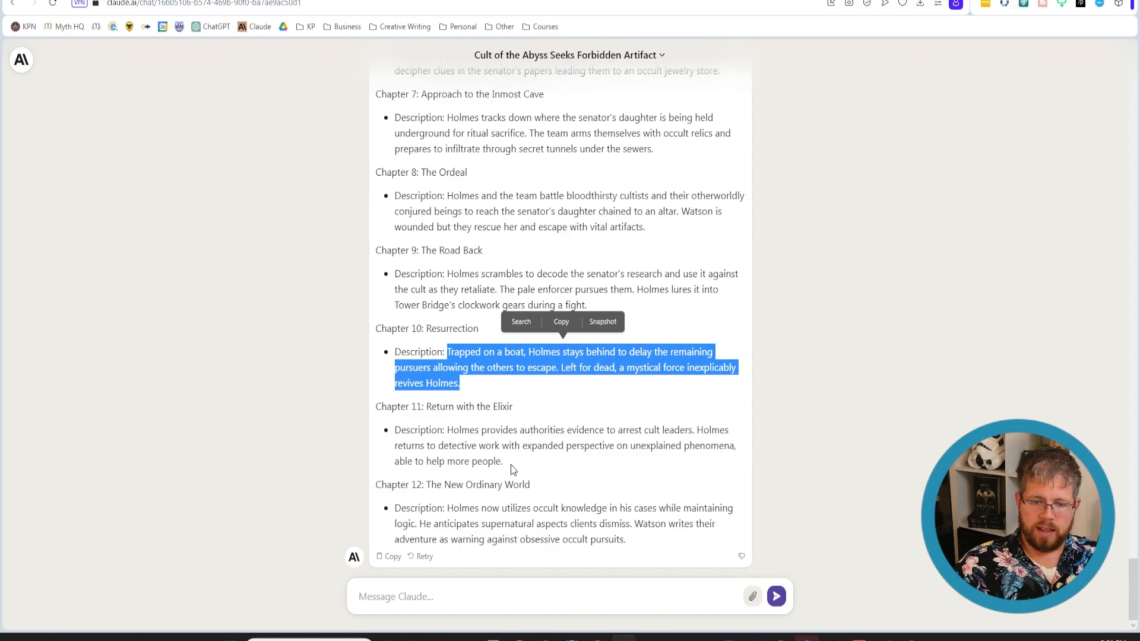
pyautogui.scroll(9, 513, 468)
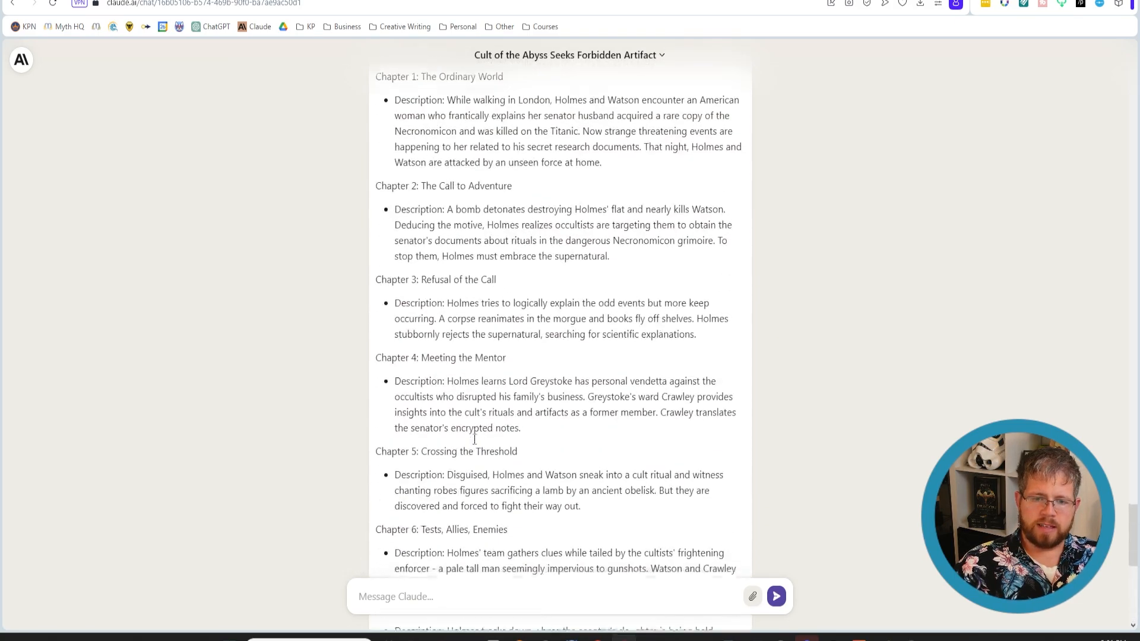
pyautogui.scroll(-9, 475, 439)
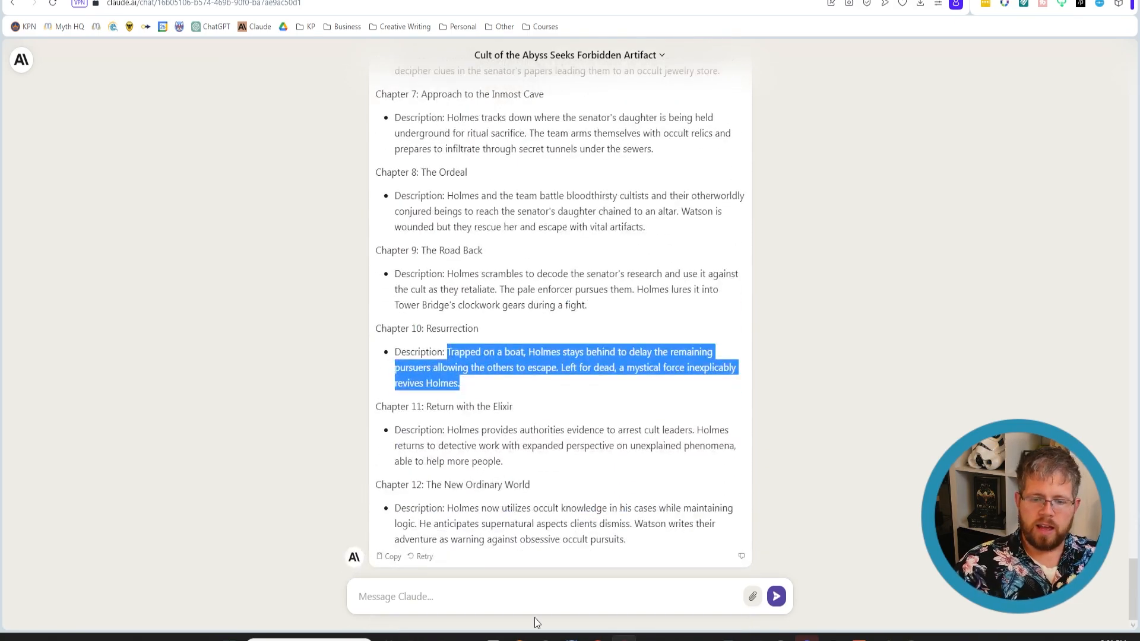
# Step: Ask Claude to make sure that each chapter ends on a cliffhanger and to outline what the cliffhanger will be for all 12 chapters
pyautogui.click(505, 599)
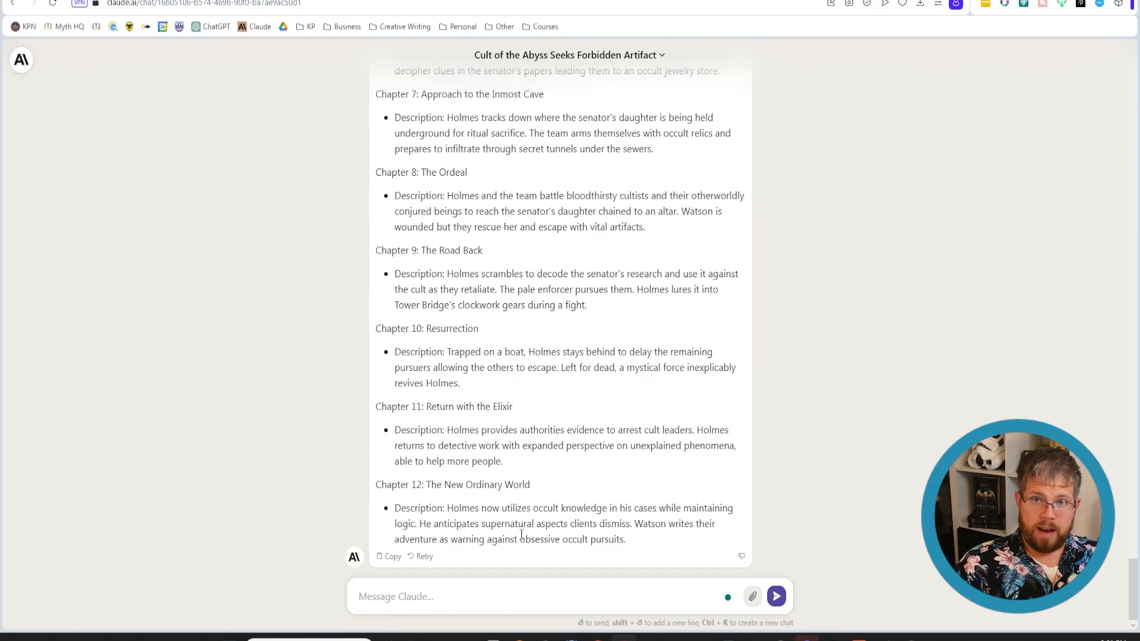
pyautogui.write("I'd like you to ")
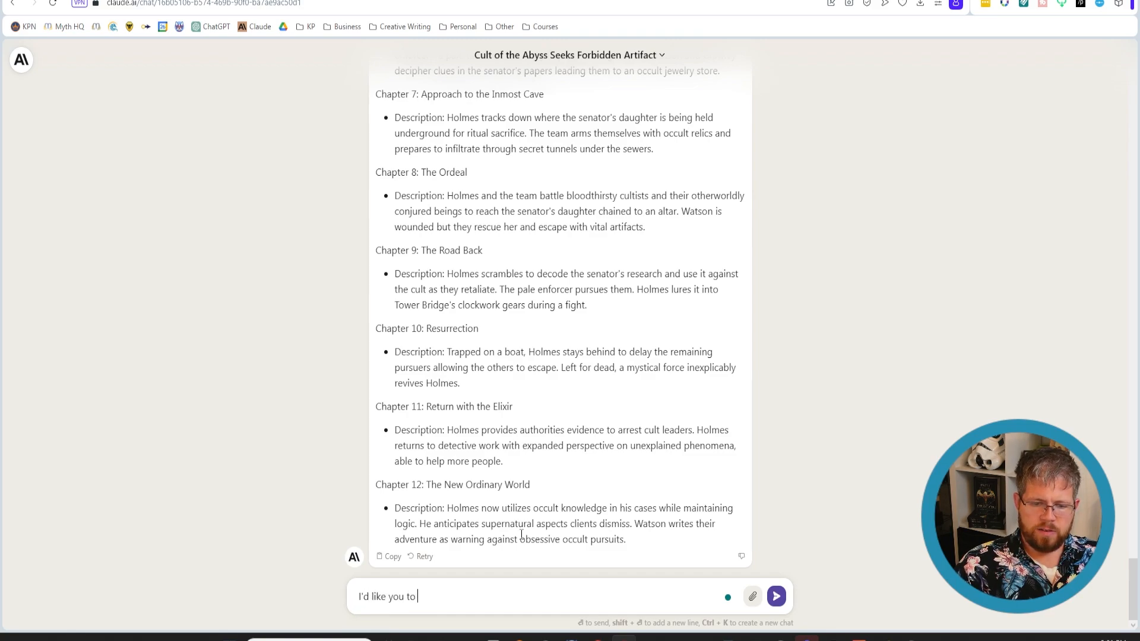
pyautogui.write('make sure that ea')
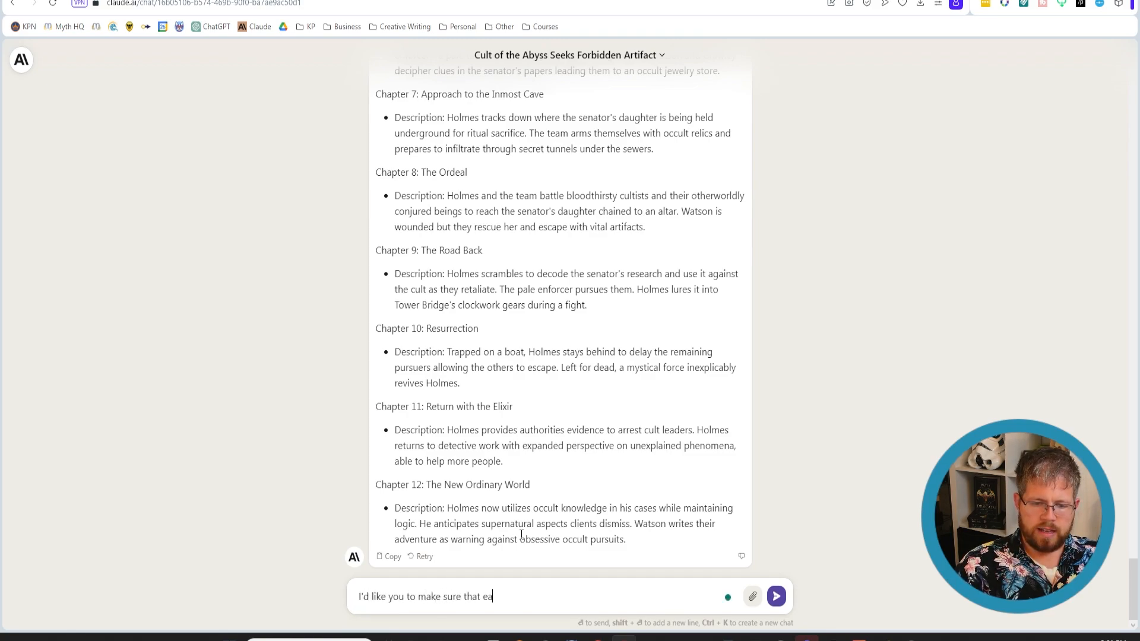
pyautogui.write('ch chapter ends on a c')
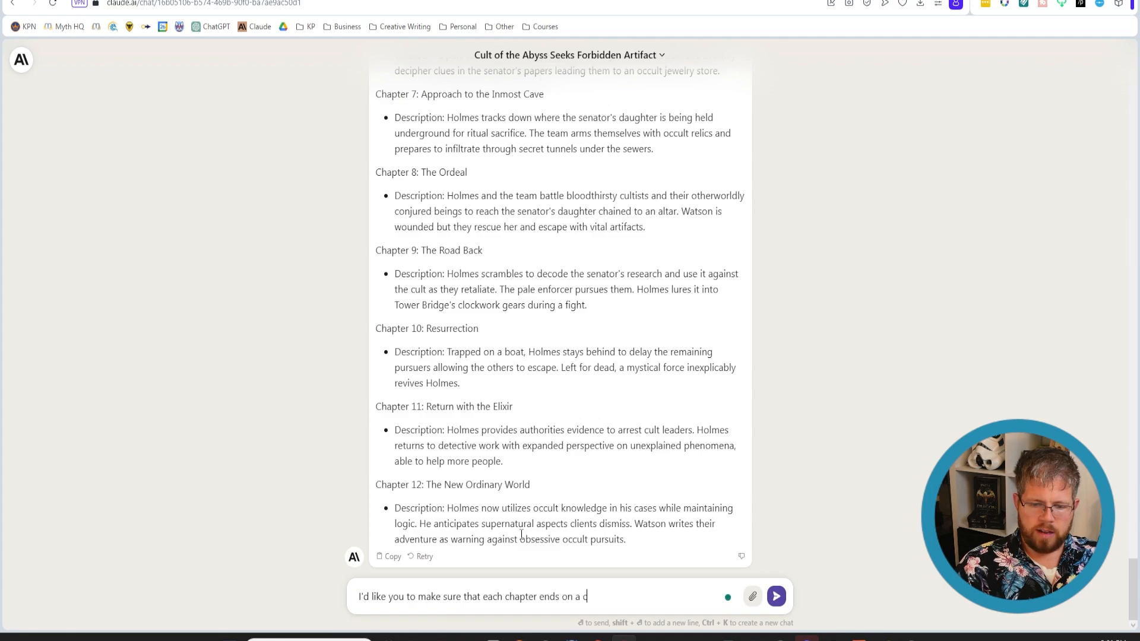
pyautogui.write('liffhanger. ')
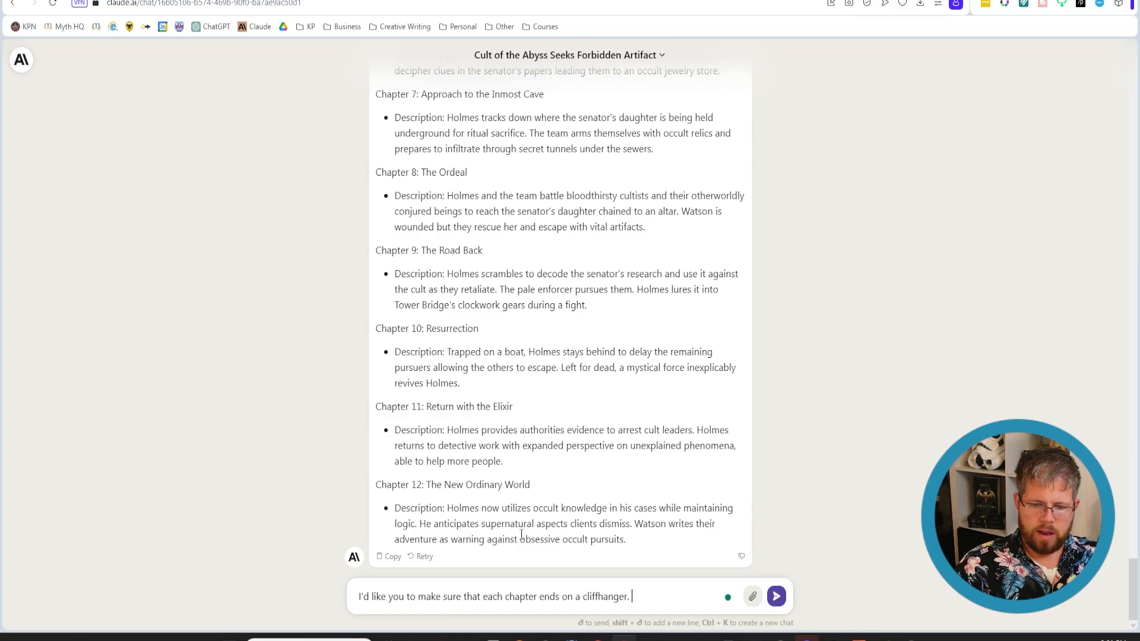
pyautogui.write('Please outlin')
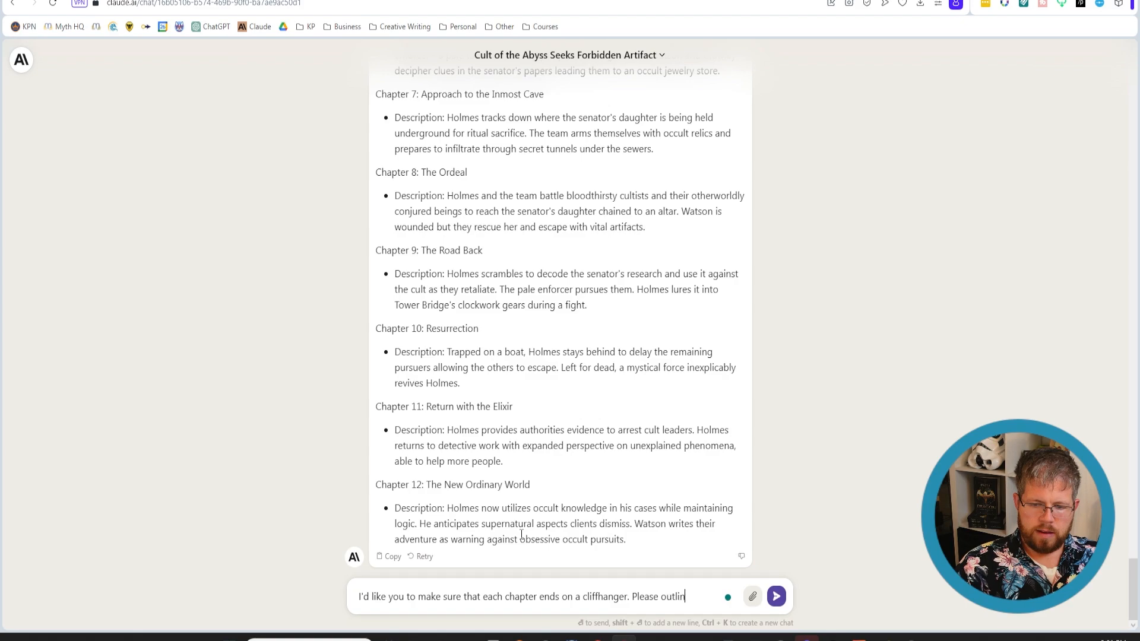
pyautogui.write('e what the cliffhanger will b')
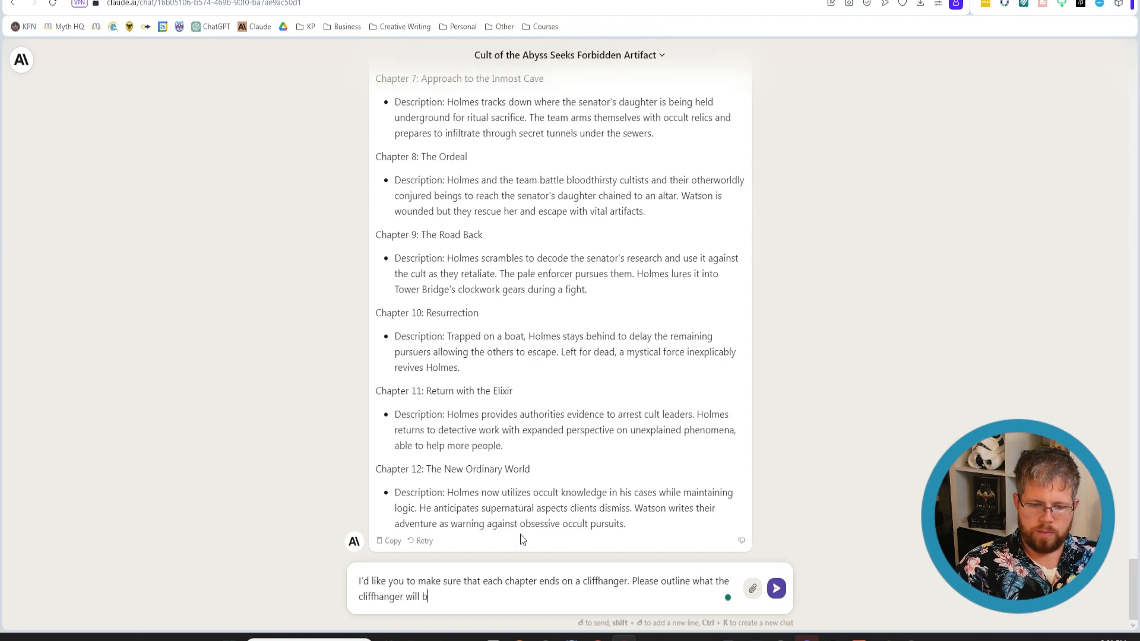
pyautogui.write('e for all 12 chapters')
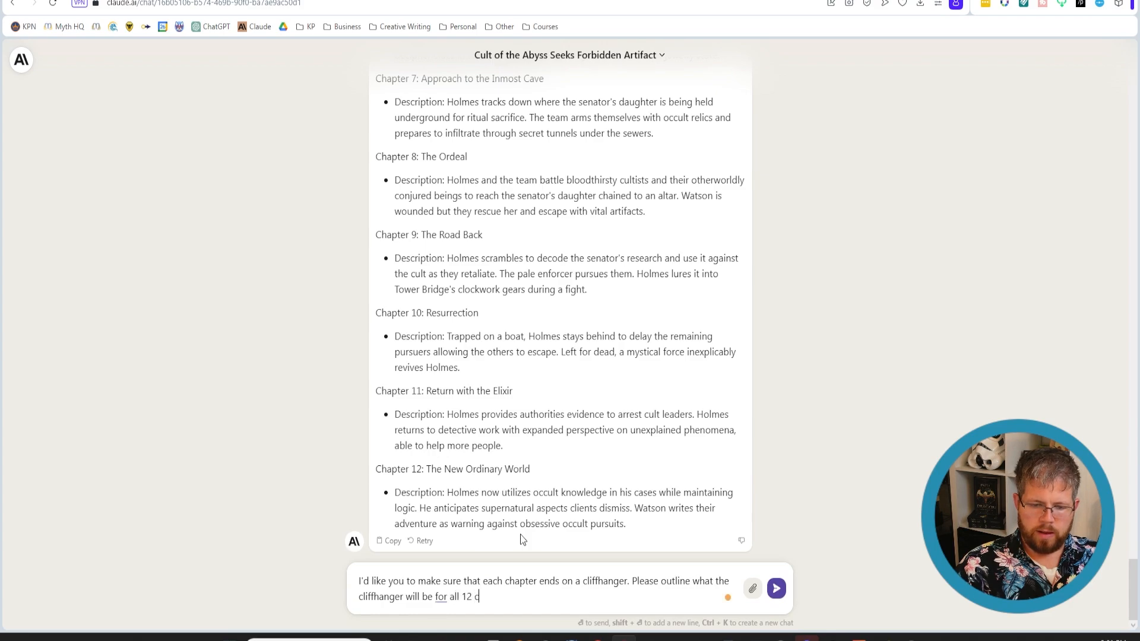
pyautogui.press('Return')
# Step: Ask Claude to put everything covered so far together into one cohesive outline structured as Chapter Number, Description, Setting, Characters, Conflict and Cliffhanger
pyautogui.write("Alright, now everything that we've covered so far together into one cohesive outline using the following structure:  Chapter Number:  -Description: -Setting: -Characters: -Conflict: -Cliffhanger")
pyautogui.scroll(-5, 318, 223)
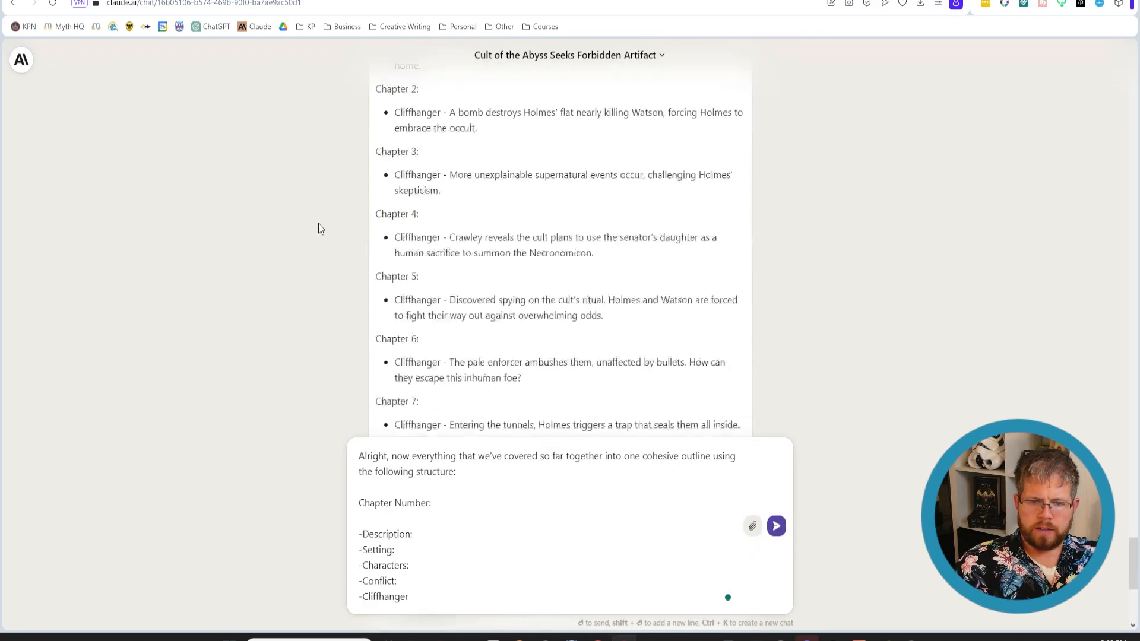
pyautogui.scroll(3, 349, 201)
pyautogui.scroll(-4, 433, 250)
pyautogui.scroll(-4, 434, 250)
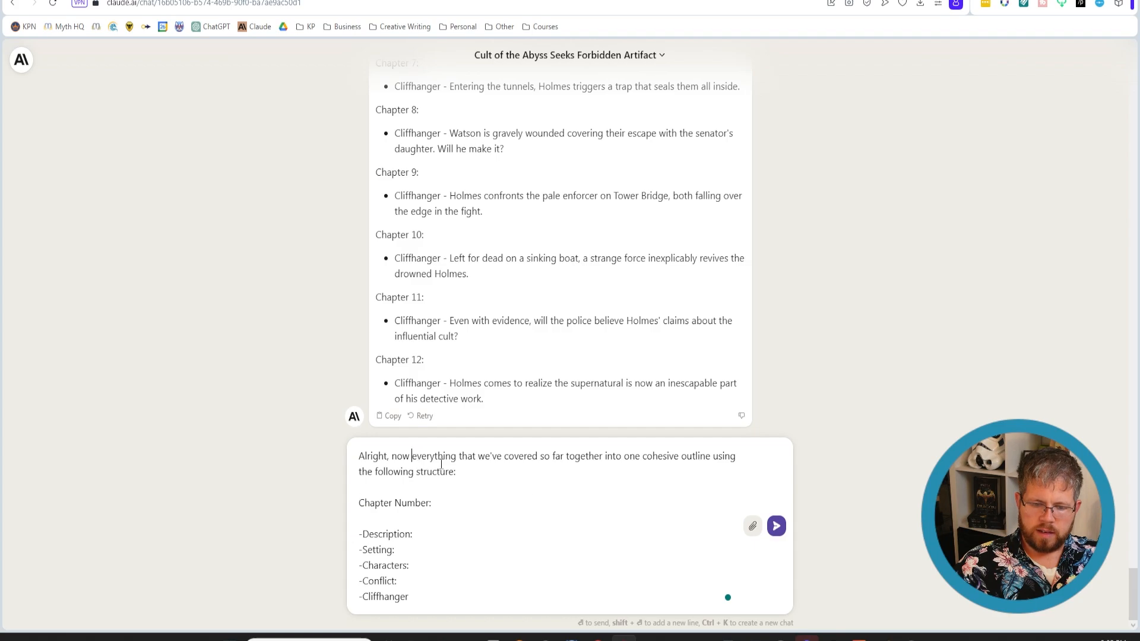
pyautogui.write('put')
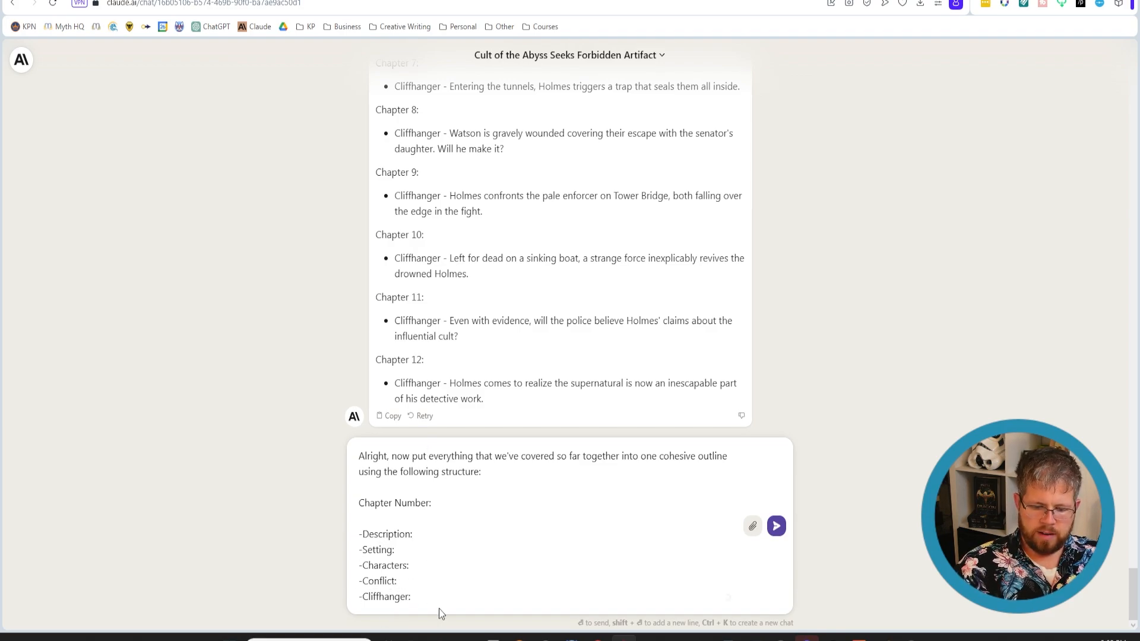
pyautogui.press('Return')
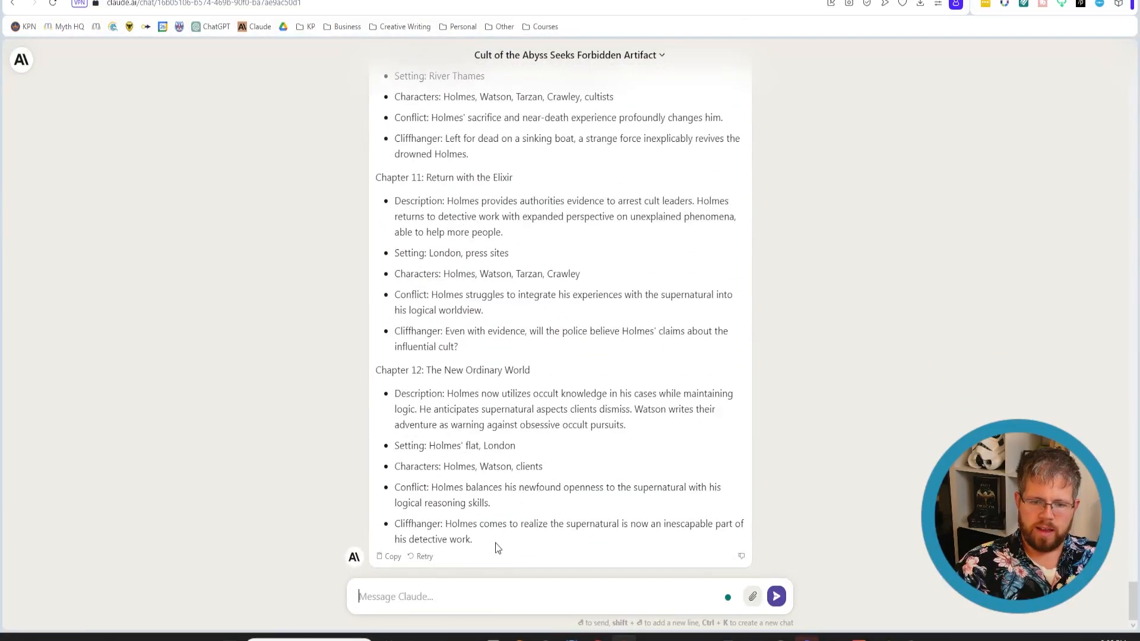
# Step: Select the complete outline text in Claude's latest reply, from the end of chapter 12 up to the chapter 1 heading
pyautogui.moveTo(498, 548); pyautogui.dragTo(376, 262)
pyautogui.scroll(10, 380, 300)
pyautogui.scroll(20, 393, 292)
pyautogui.scroll(10, 402, 266)
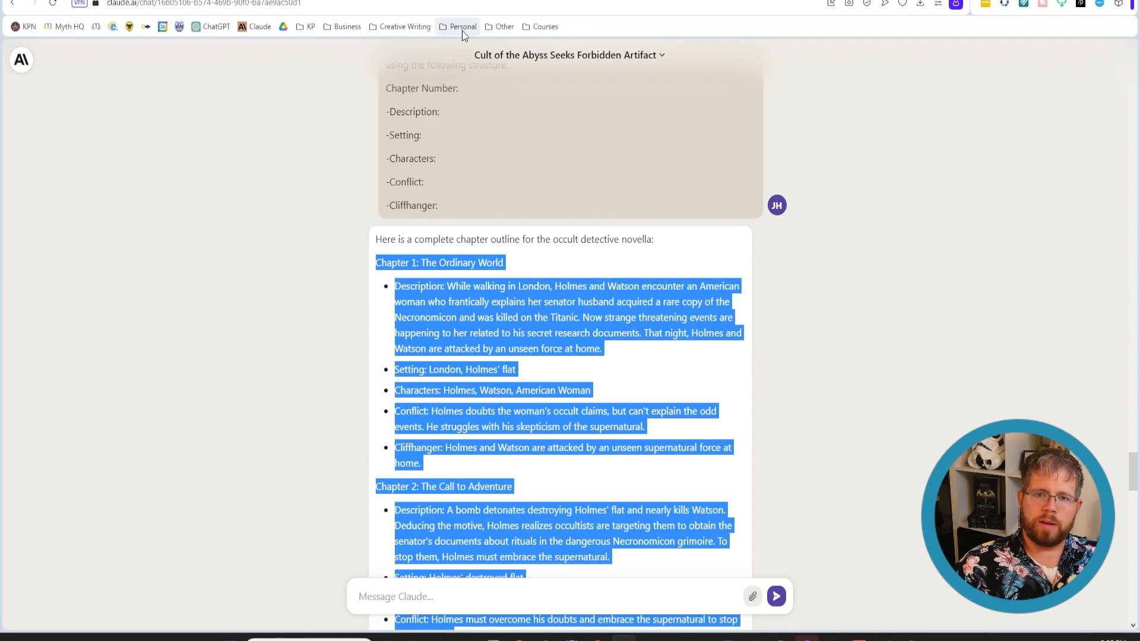
# Step: Switch to the Atticus book The Cult of the Abyss and add a Foreword page directly after Characters, above the Body section
pyautogui.click(469, 0)
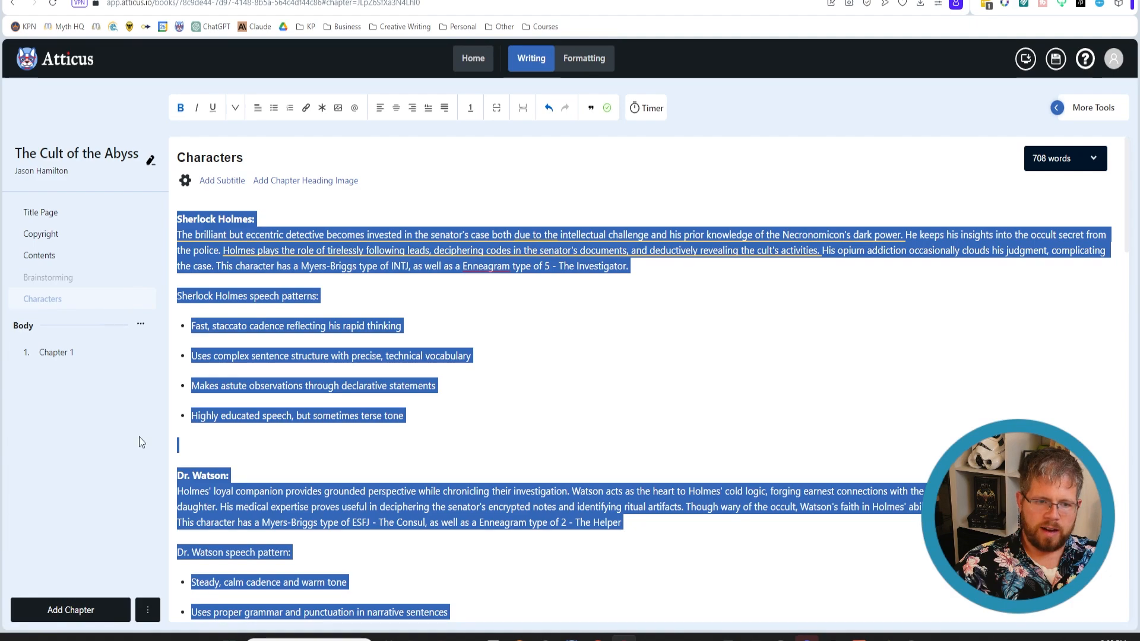
pyautogui.click(150, 617)
pyautogui.moveTo(218, 477)
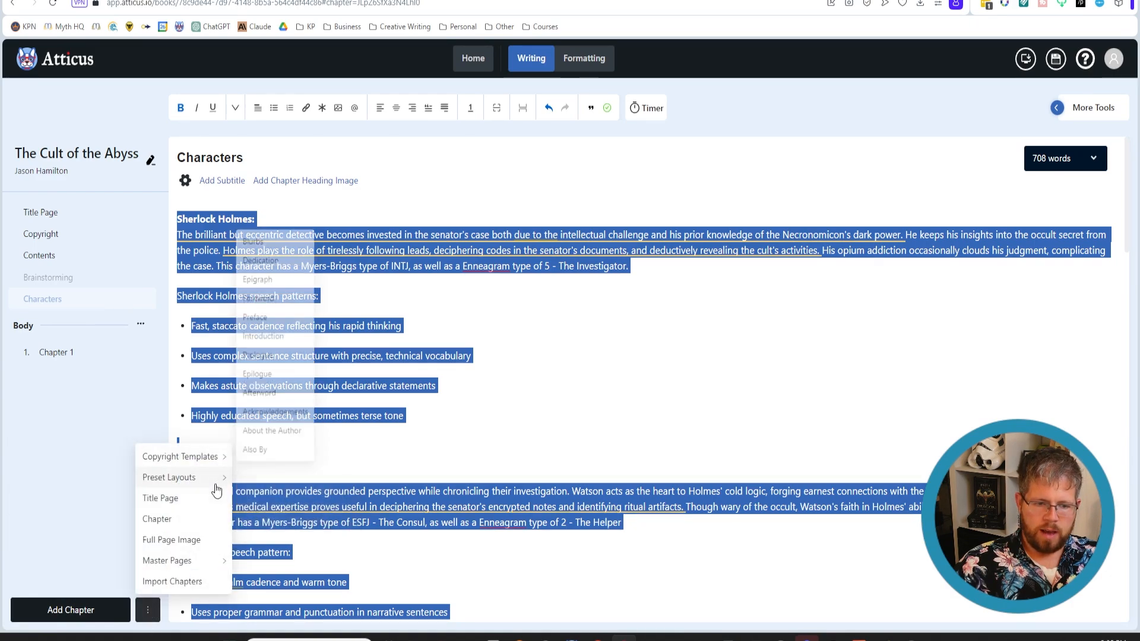
pyautogui.click(275, 306)
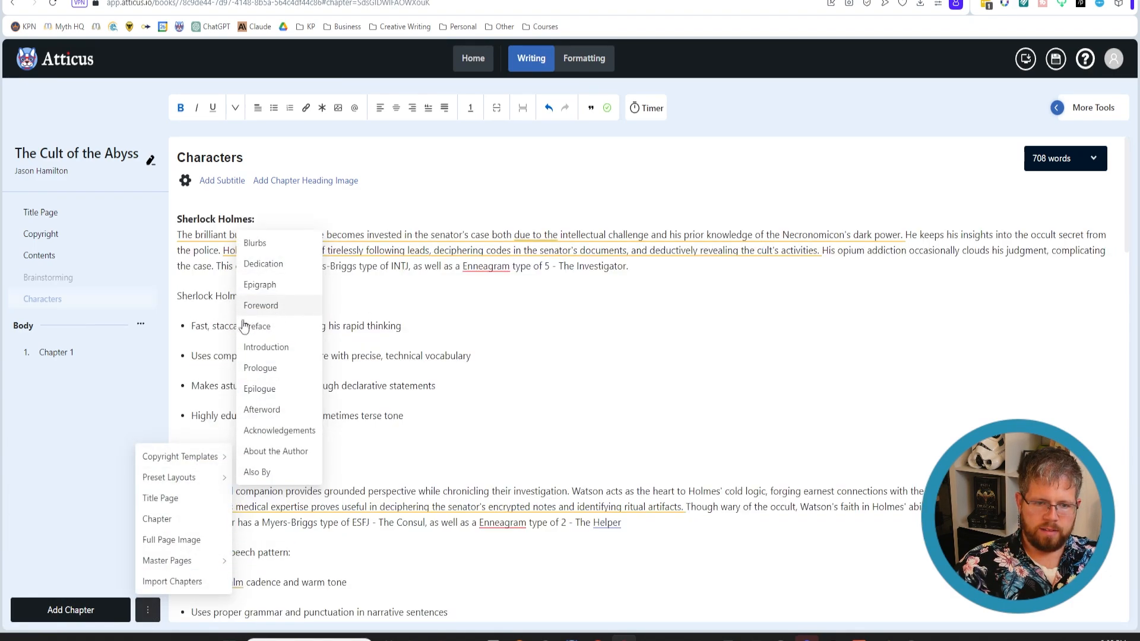
pyautogui.moveTo(79, 374); pyautogui.dragTo(79, 315)
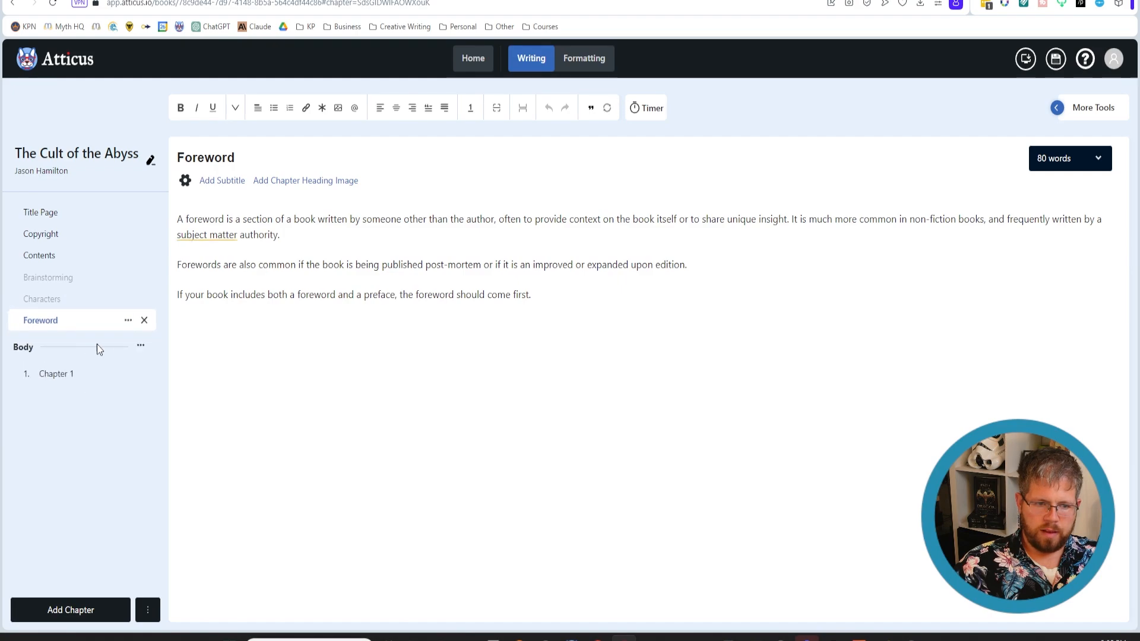
# Step: Rename the Foreword page as Outline and replace its placeholder text with the copied chapter outline
pyautogui.doubleClick(247, 163)
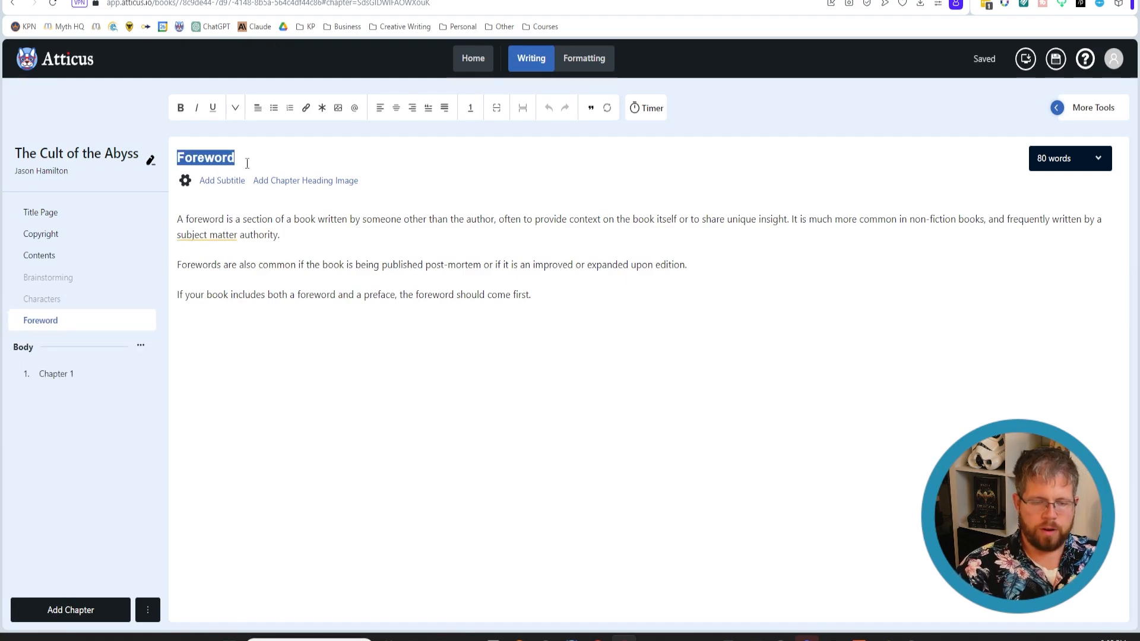
pyautogui.write('Outline')
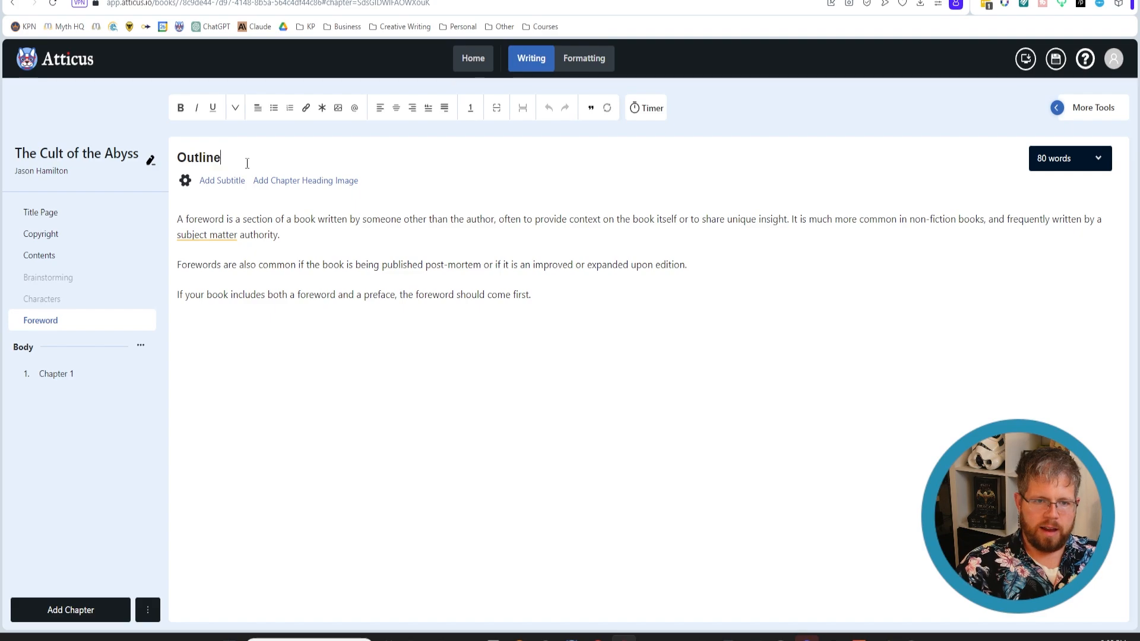
pyautogui.hotkey('ctrl', 'a')
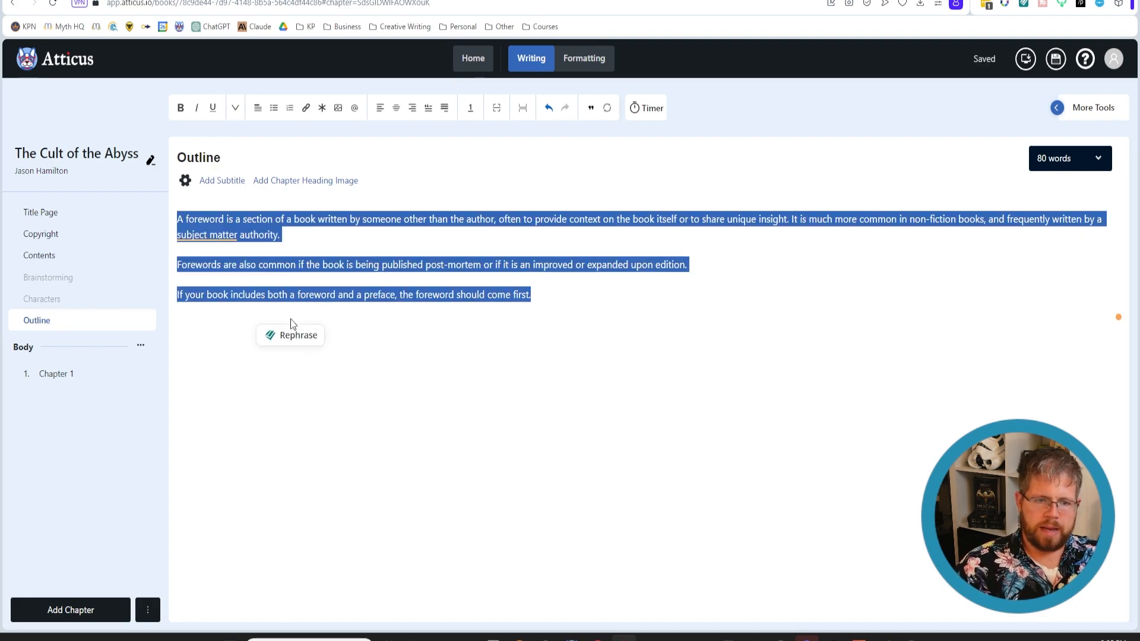
pyautogui.hotkey('ctrl', 'v')
pyautogui.scroll(20, 309, 313)
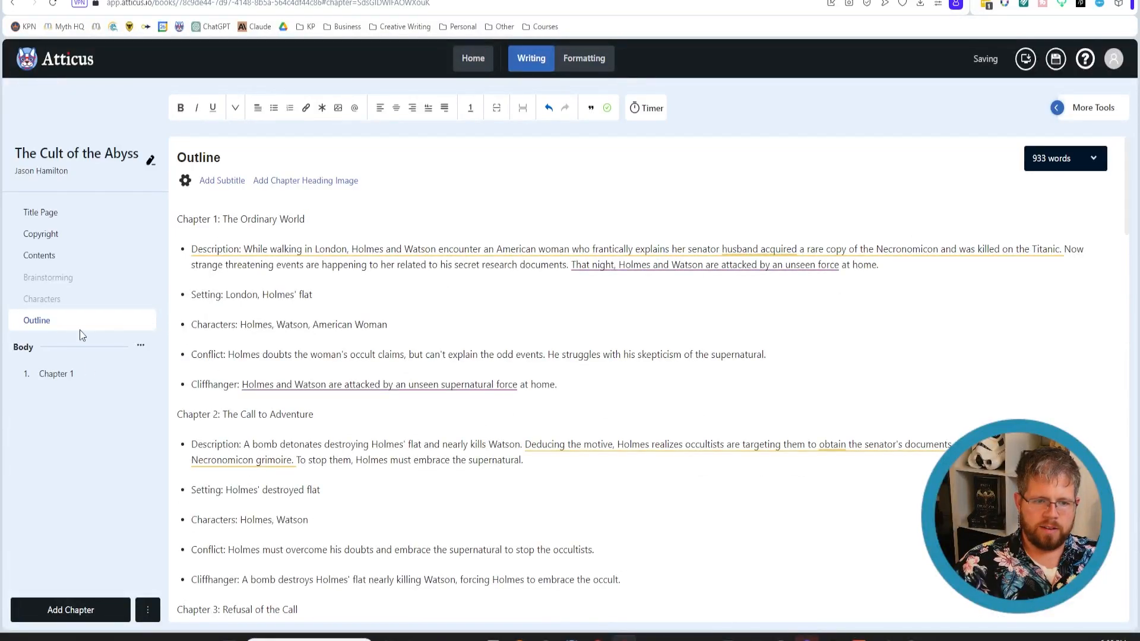
# Step: Set the Outline page to be included in None of the book's export formats
pyautogui.click(128, 321)
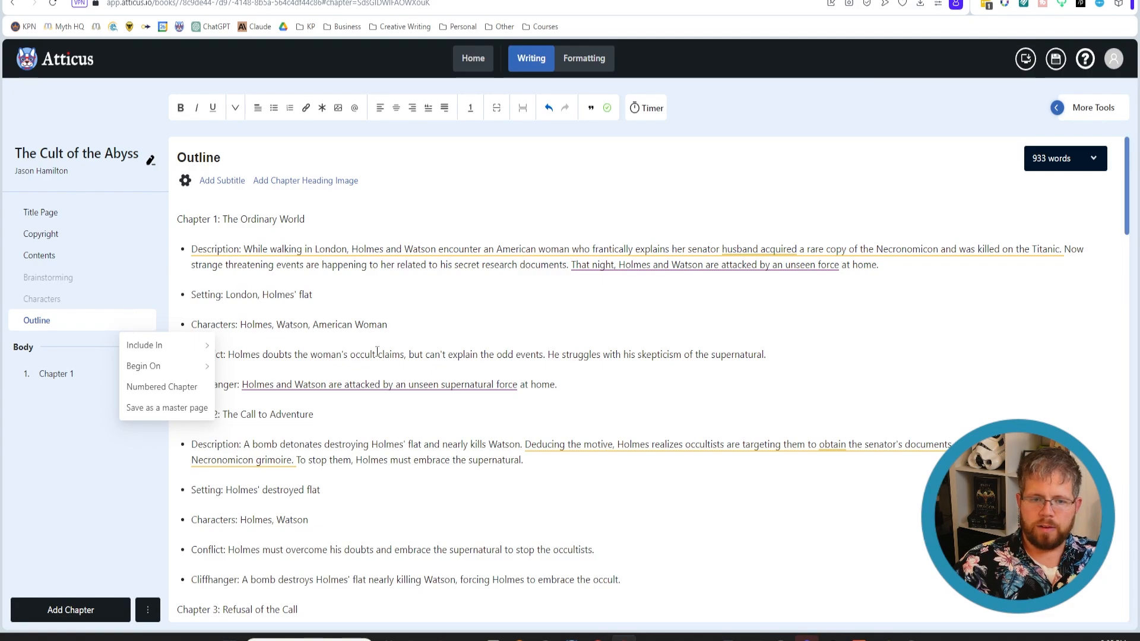
pyautogui.click(376, 352)
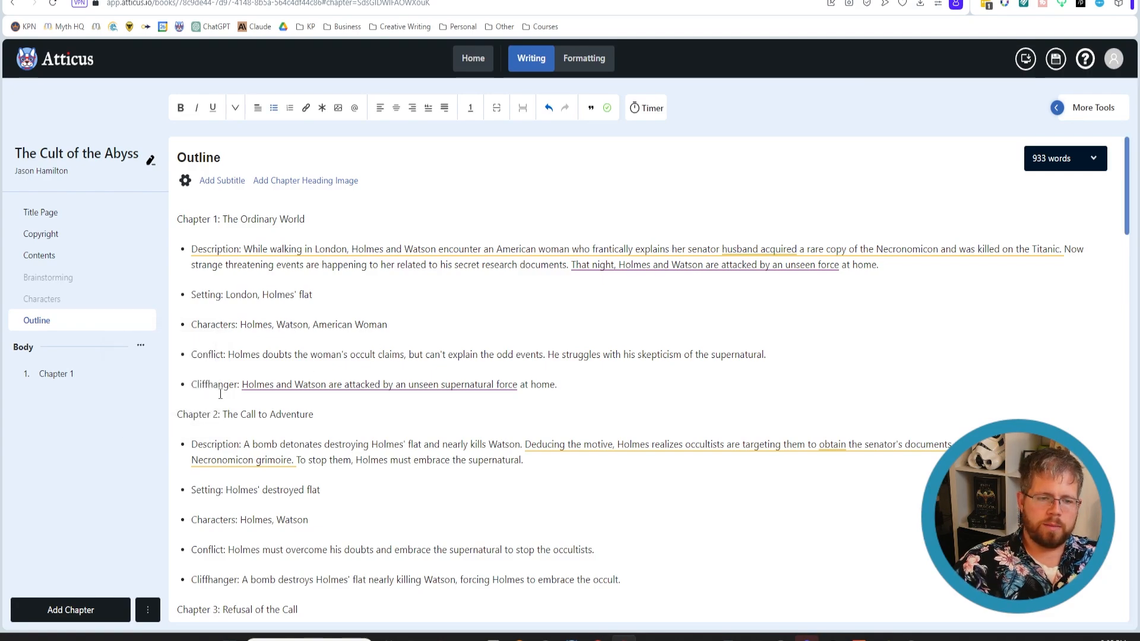
pyautogui.moveTo(126, 320)
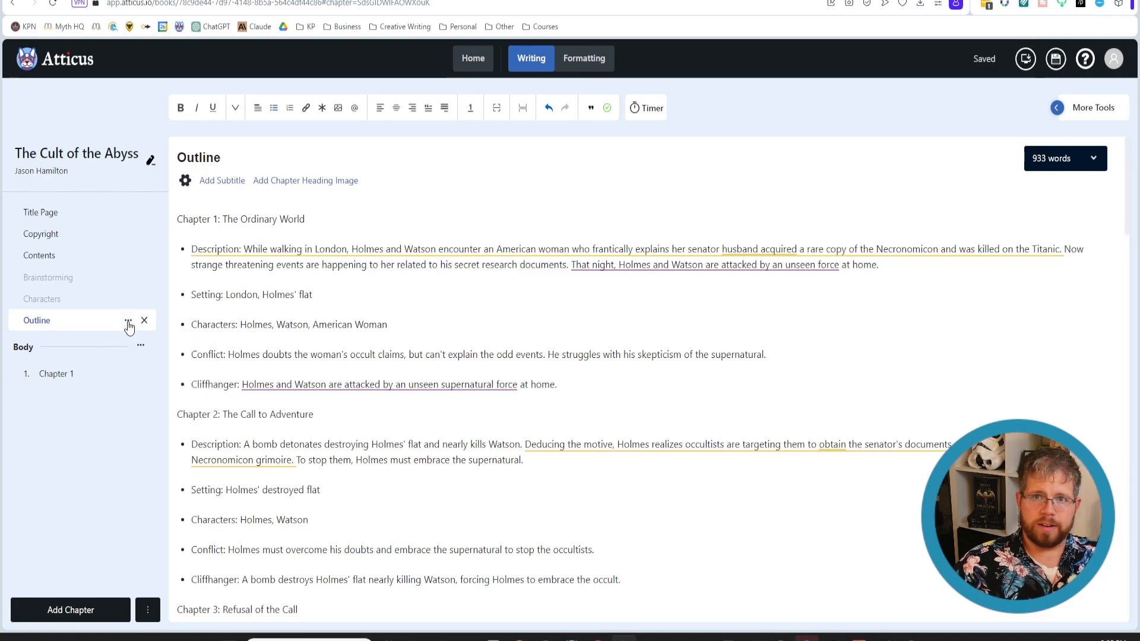
pyautogui.click(128, 324)
pyautogui.moveTo(132, 350)
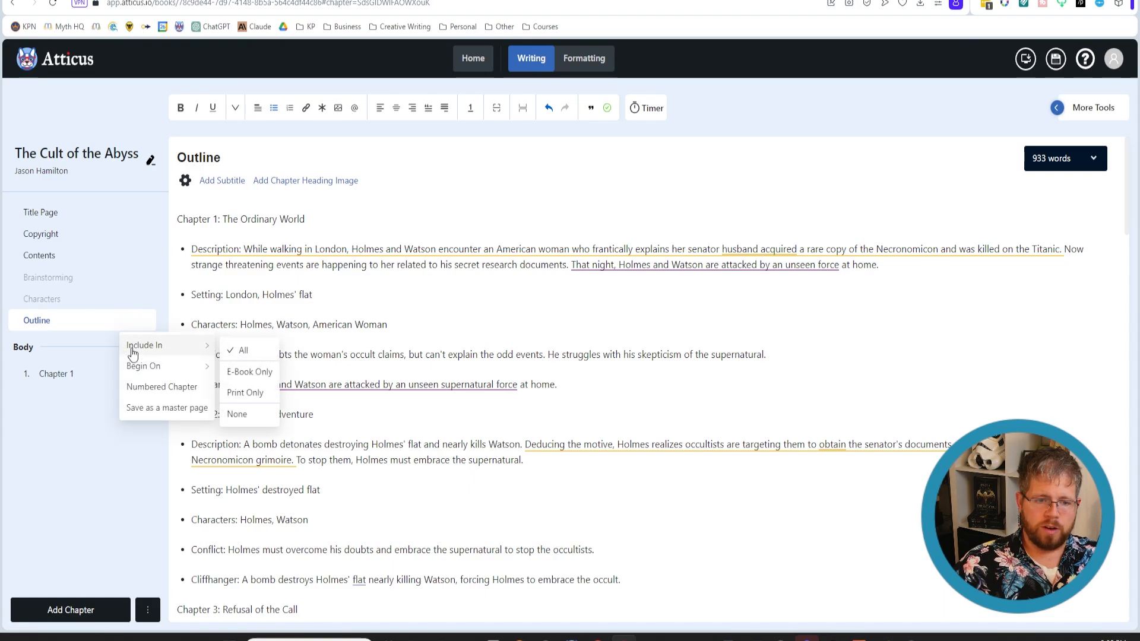
pyautogui.click(235, 414)
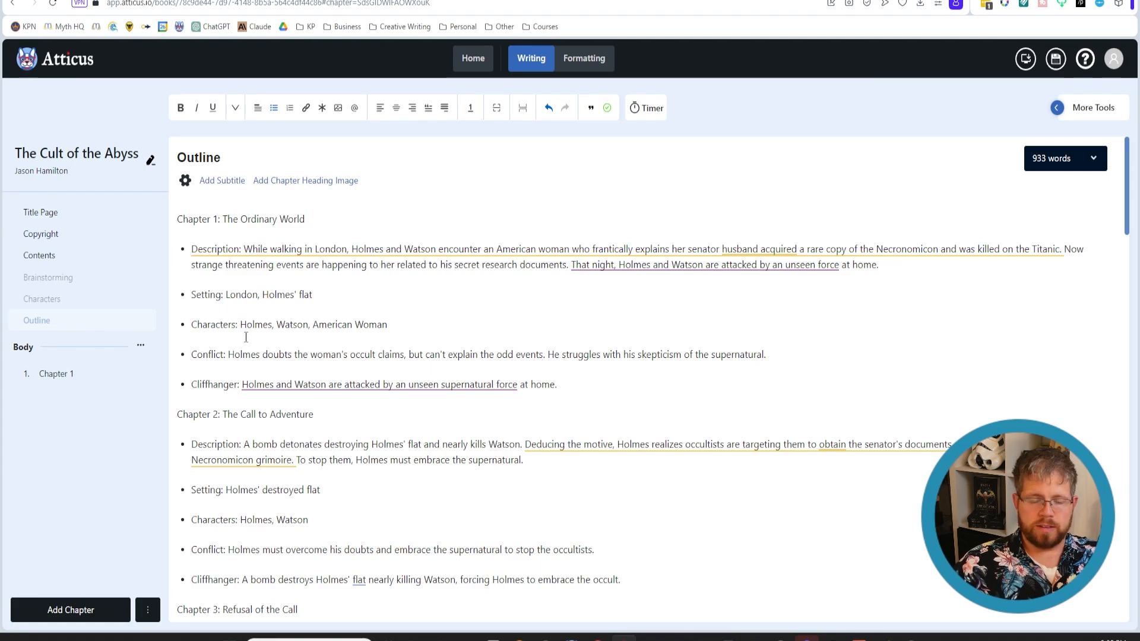
# Step: Make the Description label under Chapter 1: The Ordinary World bold
pyautogui.scroll(-3, 247, 337)
pyautogui.scroll(3, 284, 325)
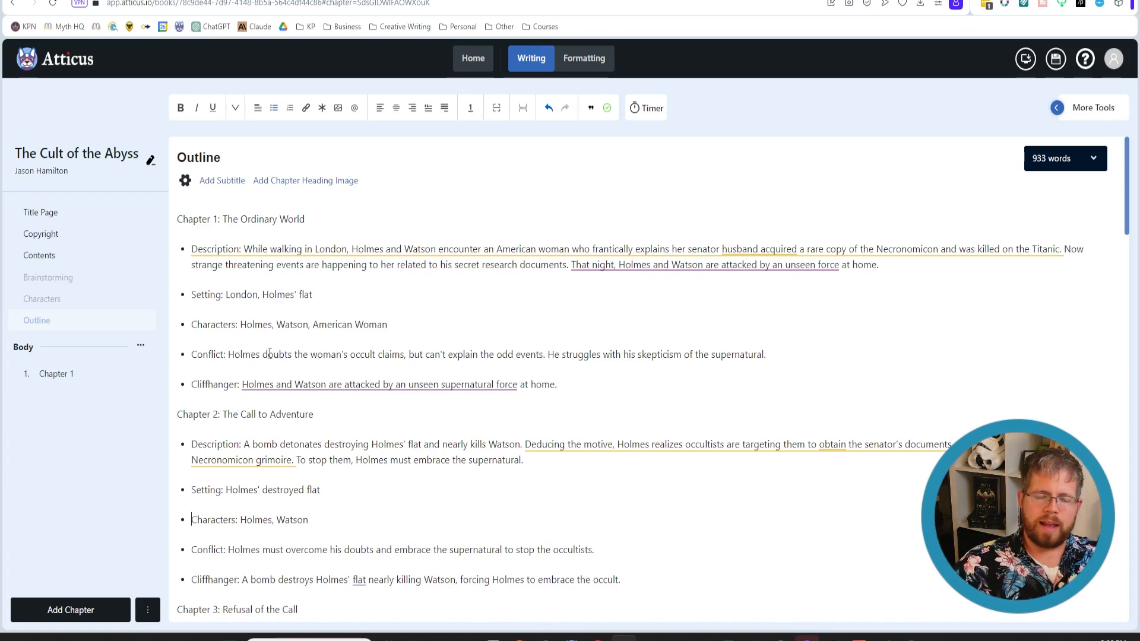
pyautogui.scroll(-20, 251, 333)
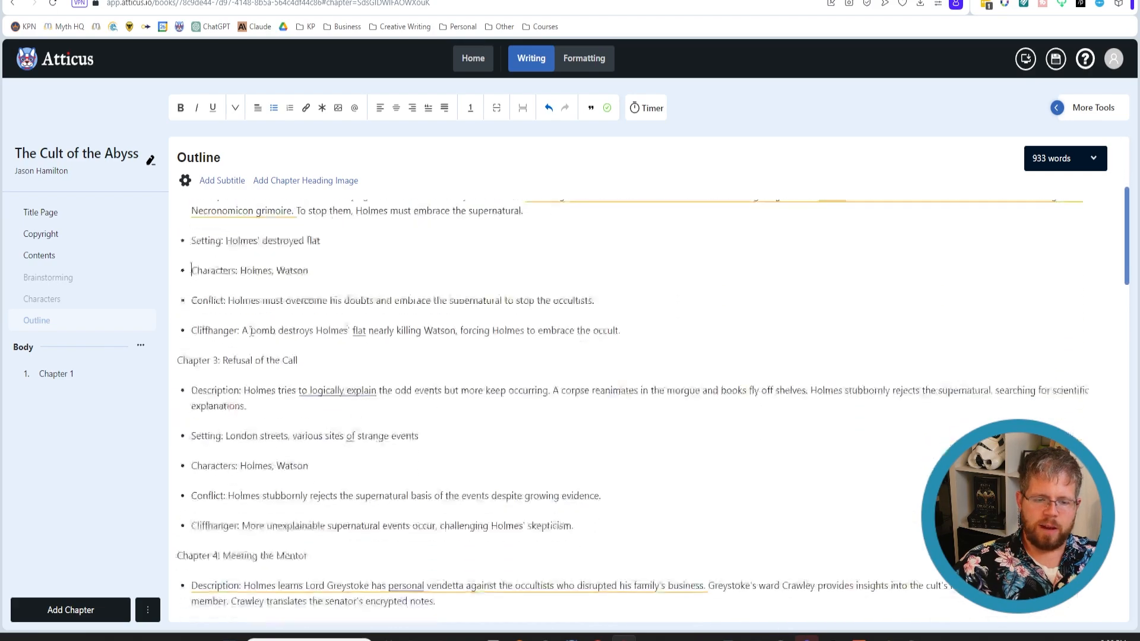
pyautogui.scroll(20, 251, 301)
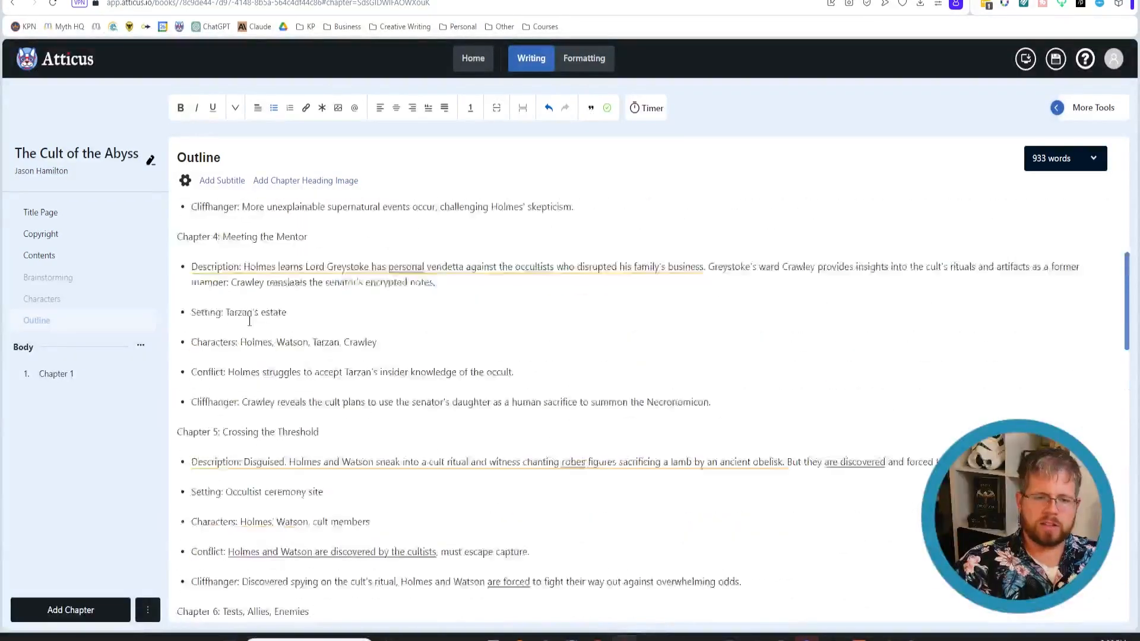
pyautogui.moveTo(246, 251)
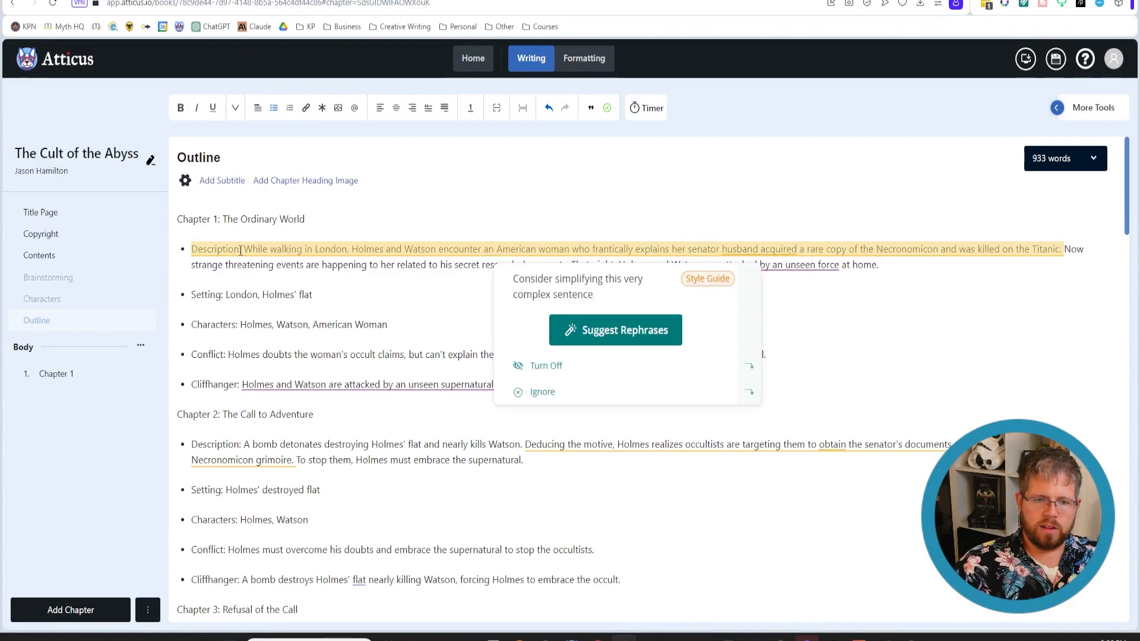
pyautogui.click(279, 333)
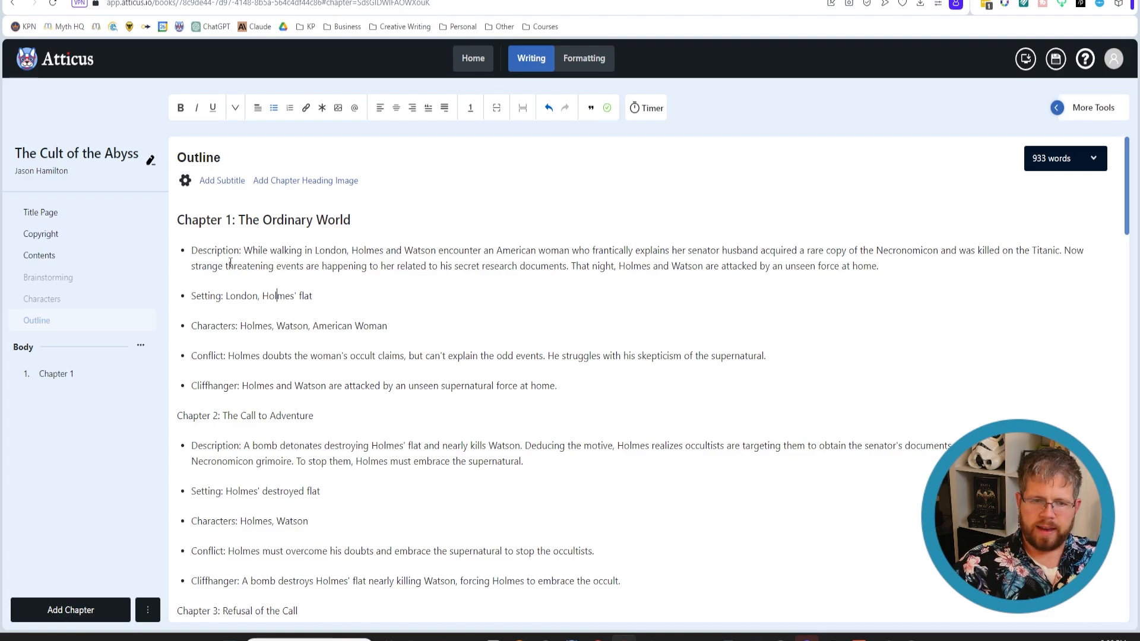
pyautogui.moveTo(241, 250); pyautogui.dragTo(189, 251)
pyautogui.hotkey('ctrl', 'b')
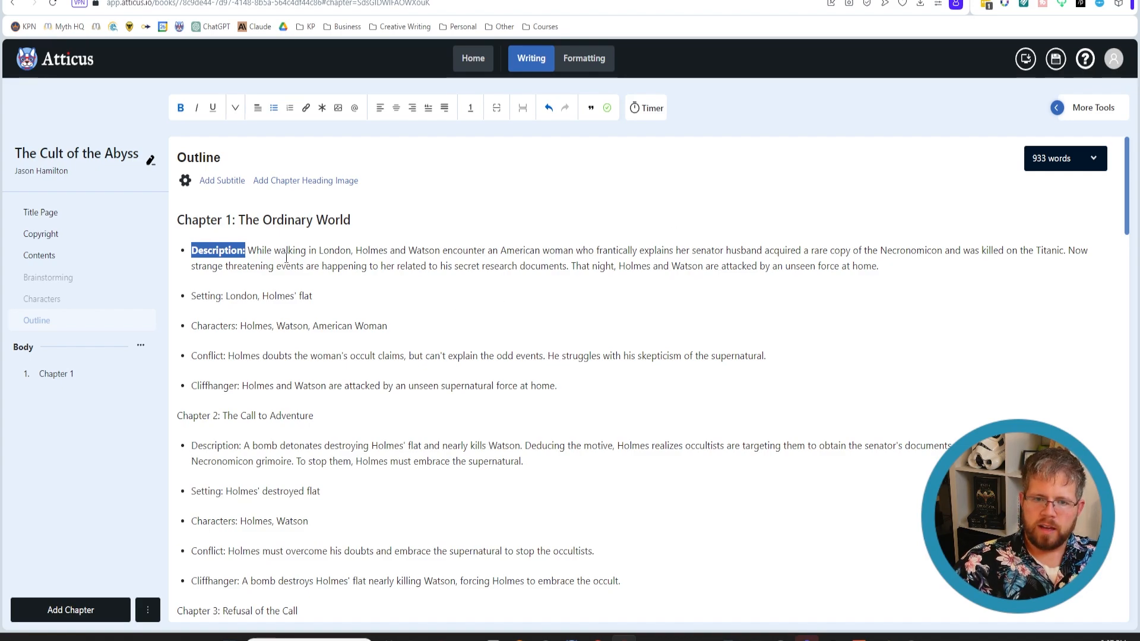
# Step: In chapter 1's description, insert "was murdered on the Titanic." directly after "her senator husband"
pyautogui.moveTo(247, 251); pyautogui.dragTo(722, 246)
pyautogui.moveTo(758, 250); pyautogui.dragTo(781, 251)
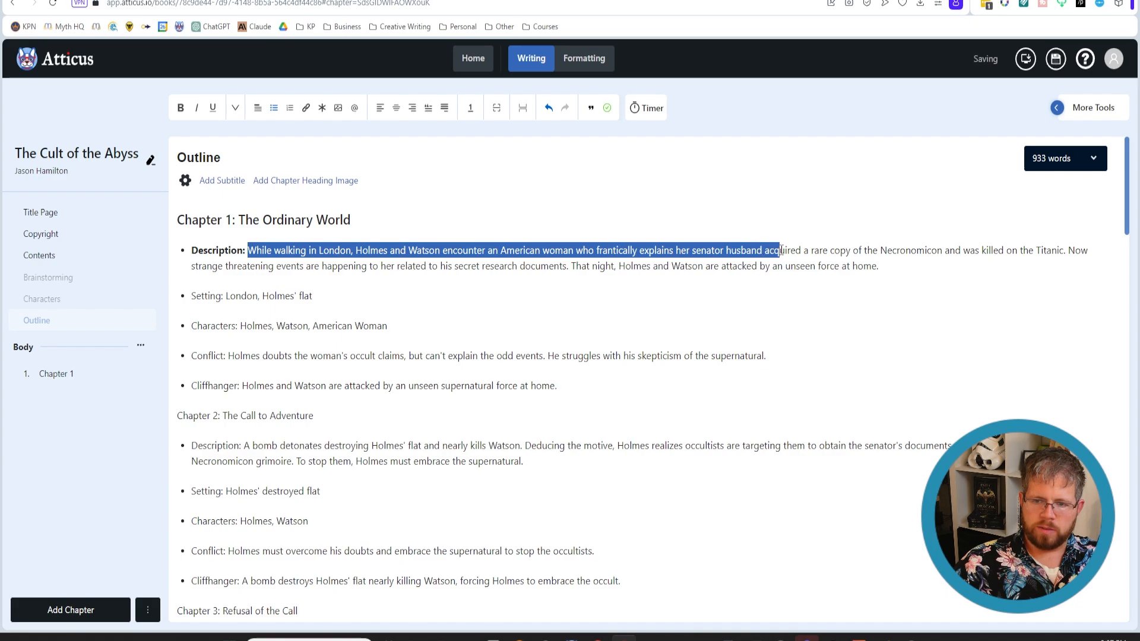
pyautogui.click(822, 248)
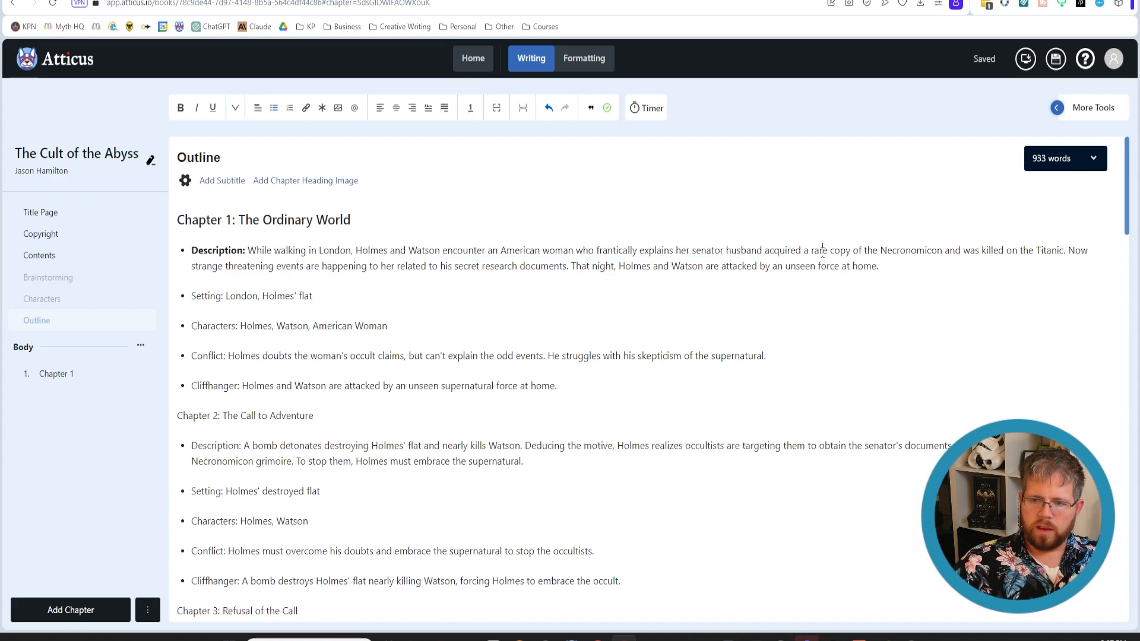
pyautogui.moveTo(766, 256); pyautogui.dragTo(1065, 253)
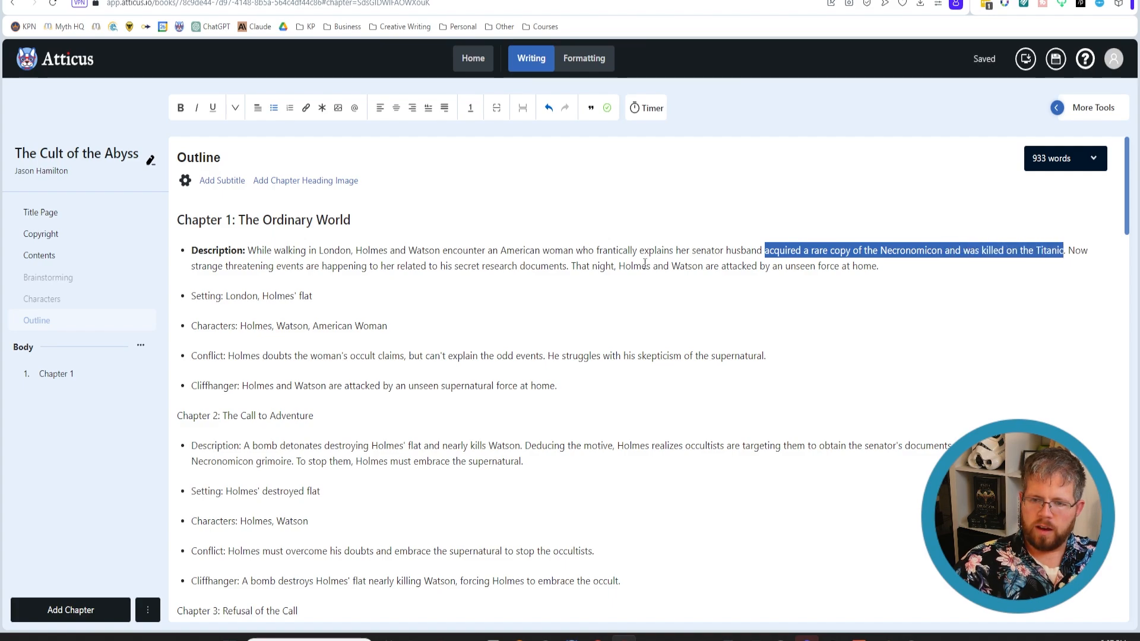
pyautogui.click(712, 238)
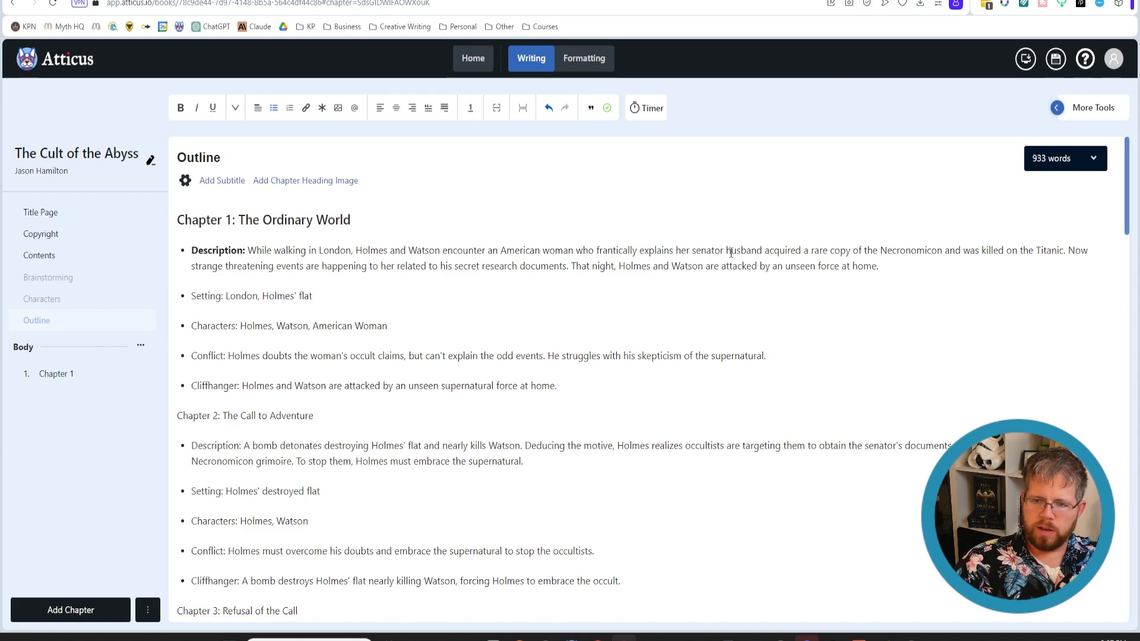
pyautogui.write('was murdere')
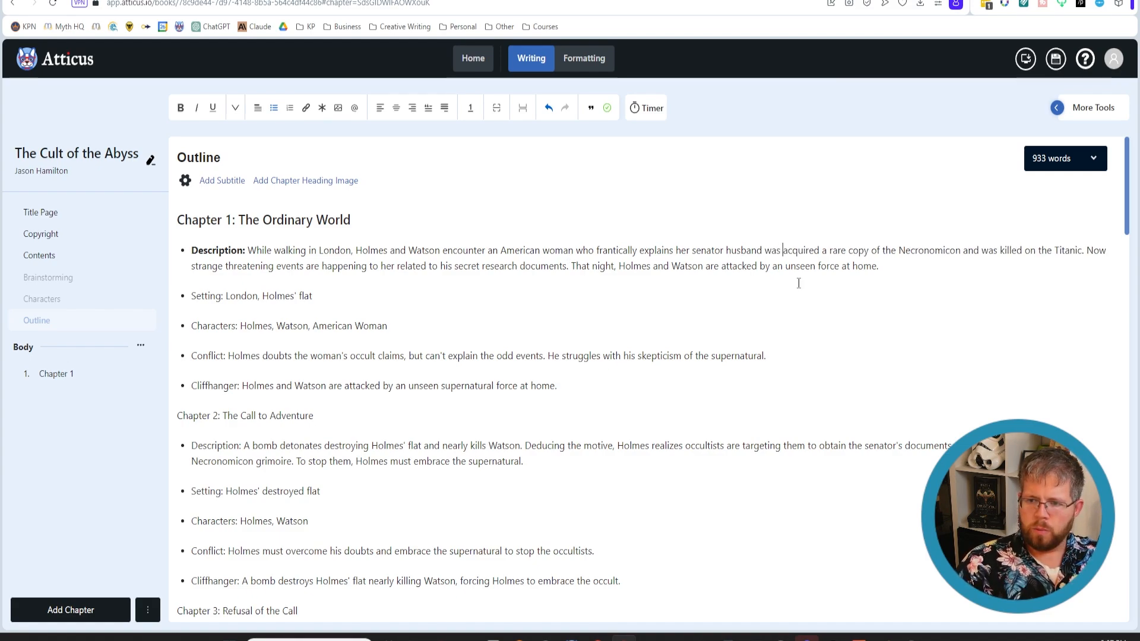
pyautogui.write('d on')
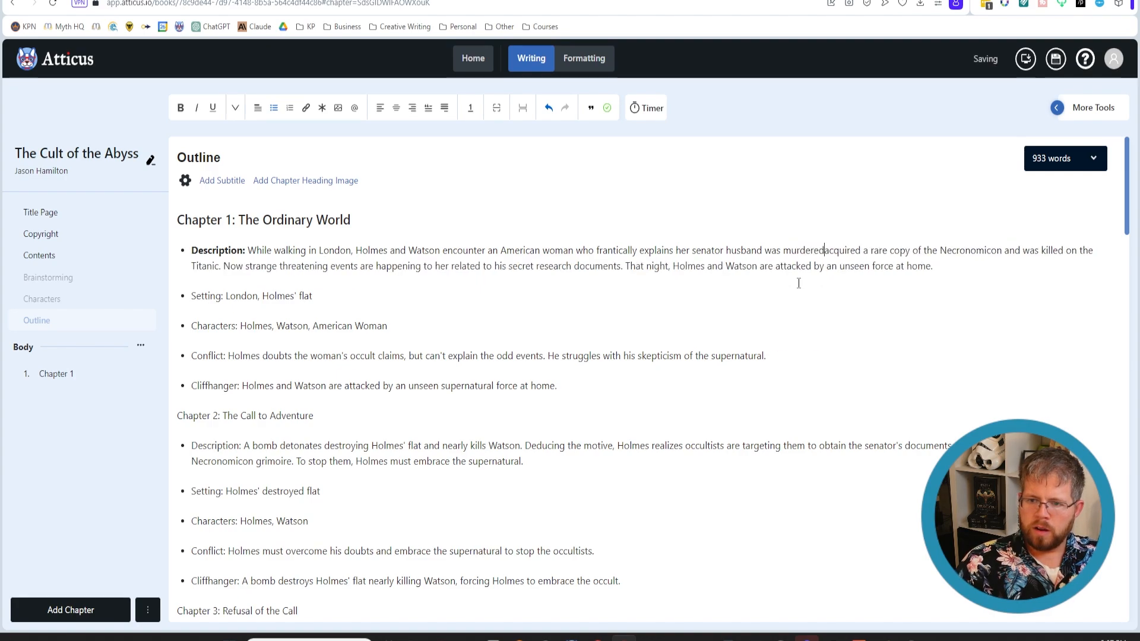
pyautogui.write(' the Titanic. ')
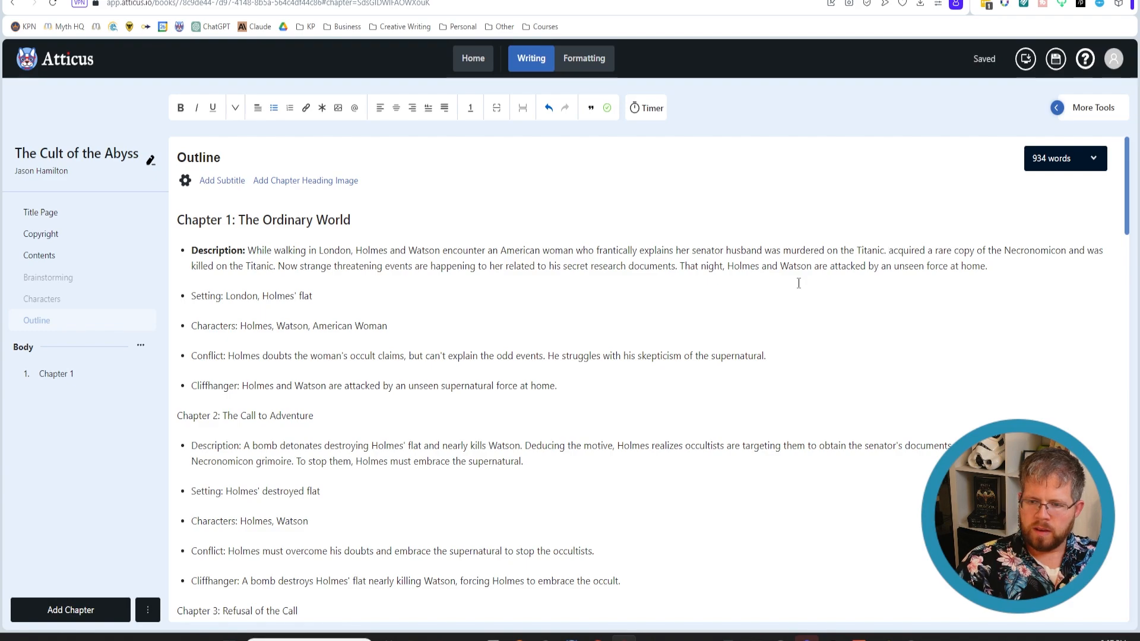
pyautogui.write('Sherlock')
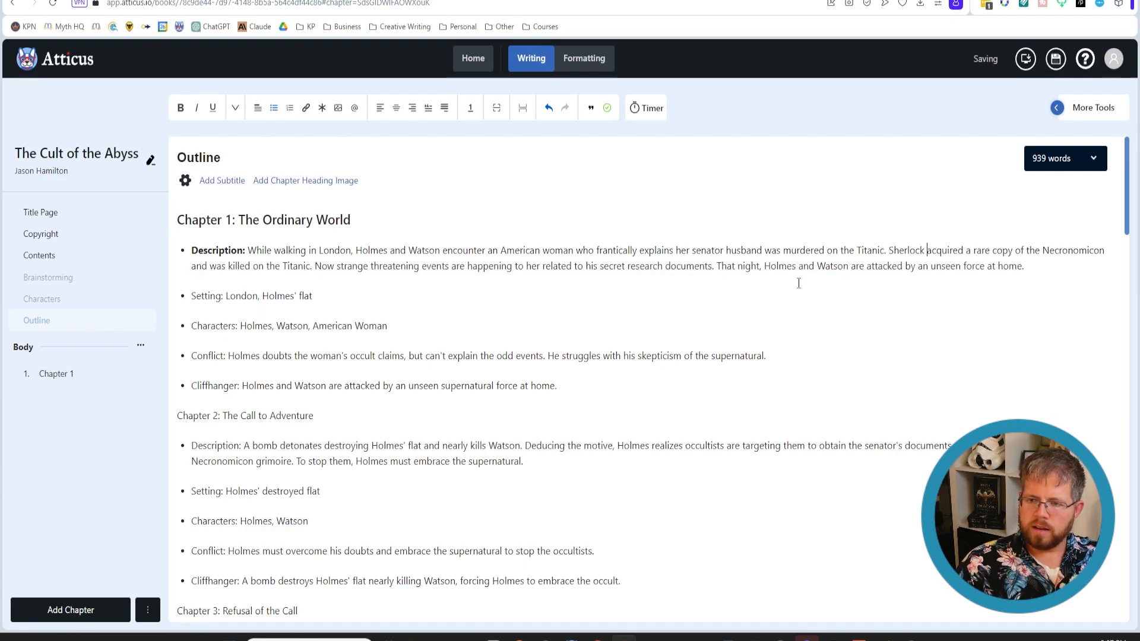
pyautogui.press('BackSpace')
pyautogui.press('BackSpace')
pyautogui.press('BackSpace')
pyautogui.press('BackSpace')
pyautogui.press('BackSpace')
pyautogui.press('BackSpace')
pyautogui.press('BackSpace')
pyautogui.press('BackSpace')
pyautogui.press('BackSpace')
# Step: Add the sentence "Watson explains that the Titanic was an accident, and she insists that it was not." after the inserted murder text
pyautogui.write('Watson ex')
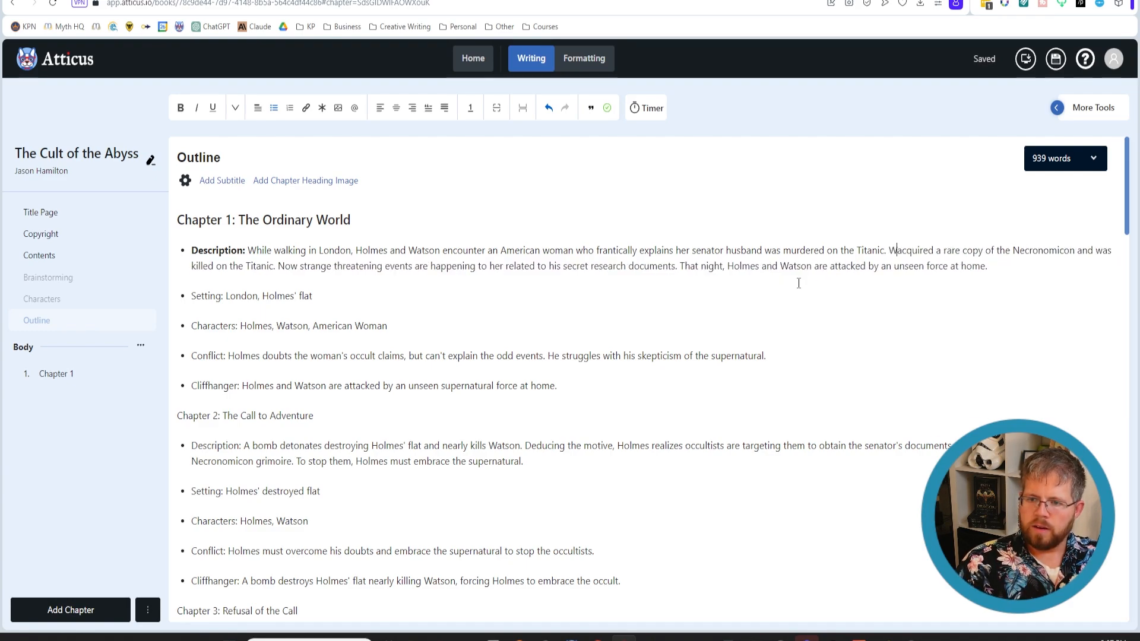
pyautogui.write('plains that the T')
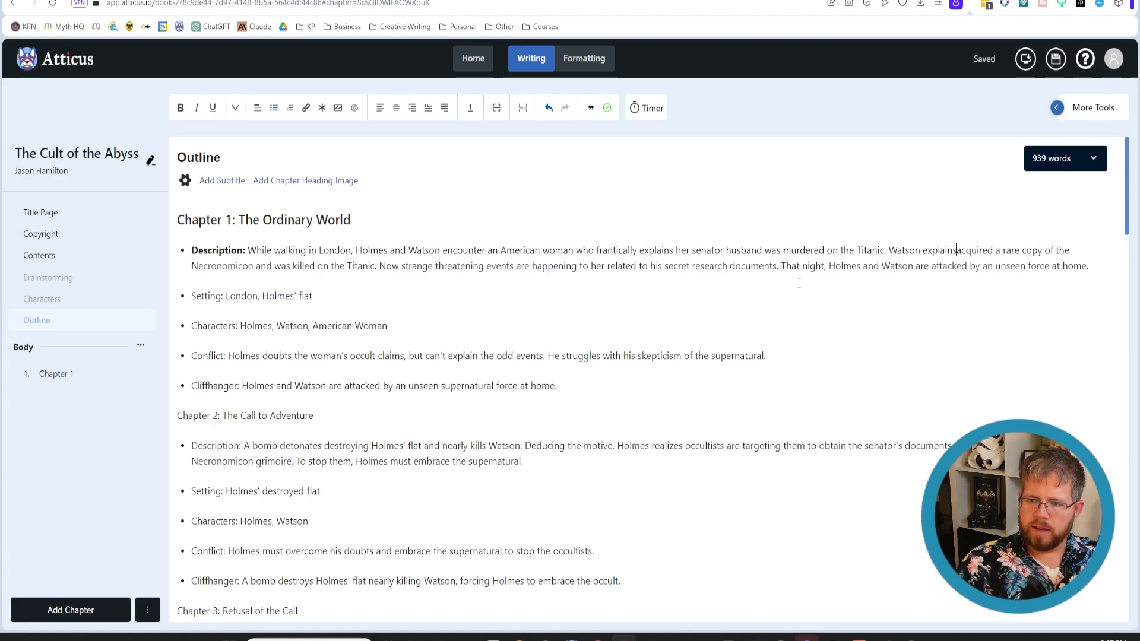
pyautogui.write('itanic was an acc')
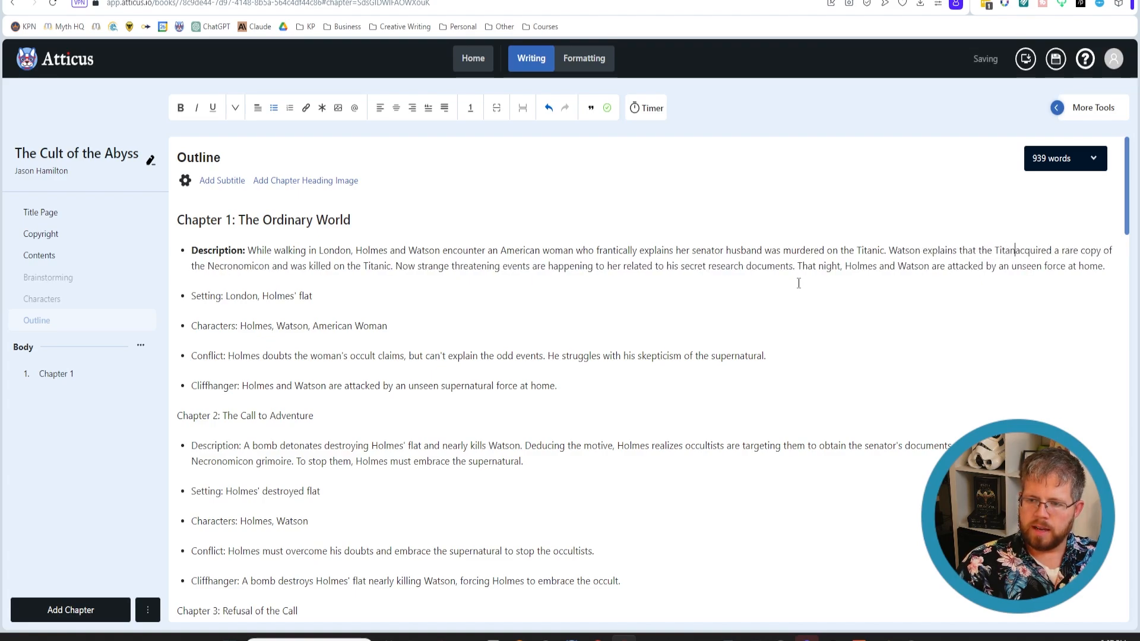
pyautogui.write('ident, and s')
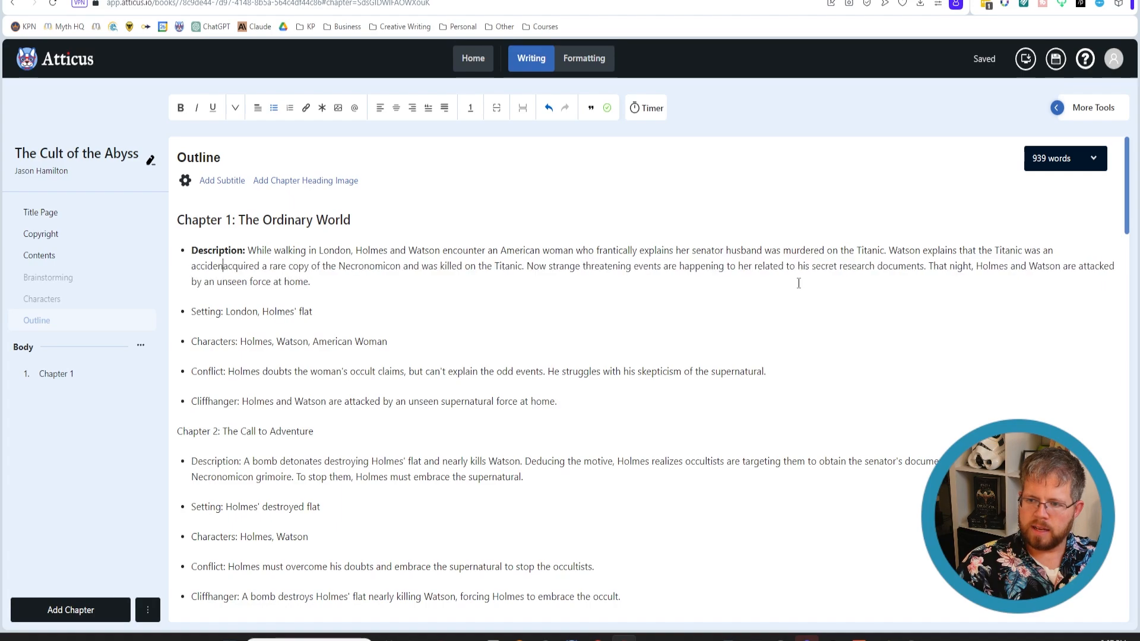
pyautogui.write('he insists that ')
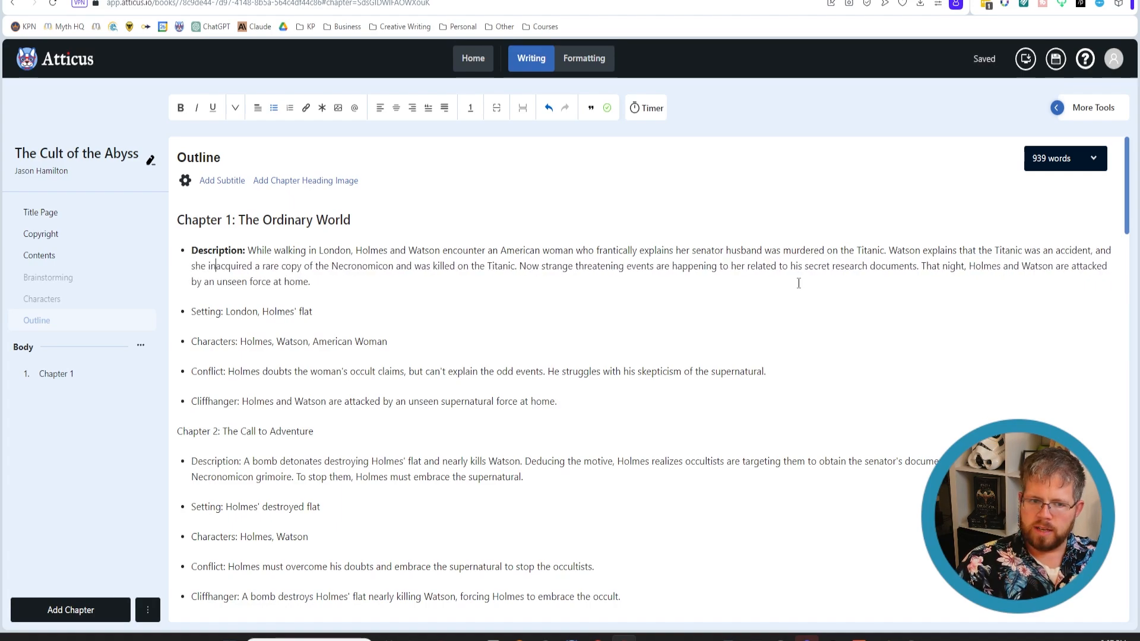
pyautogui.write('it was not. In')
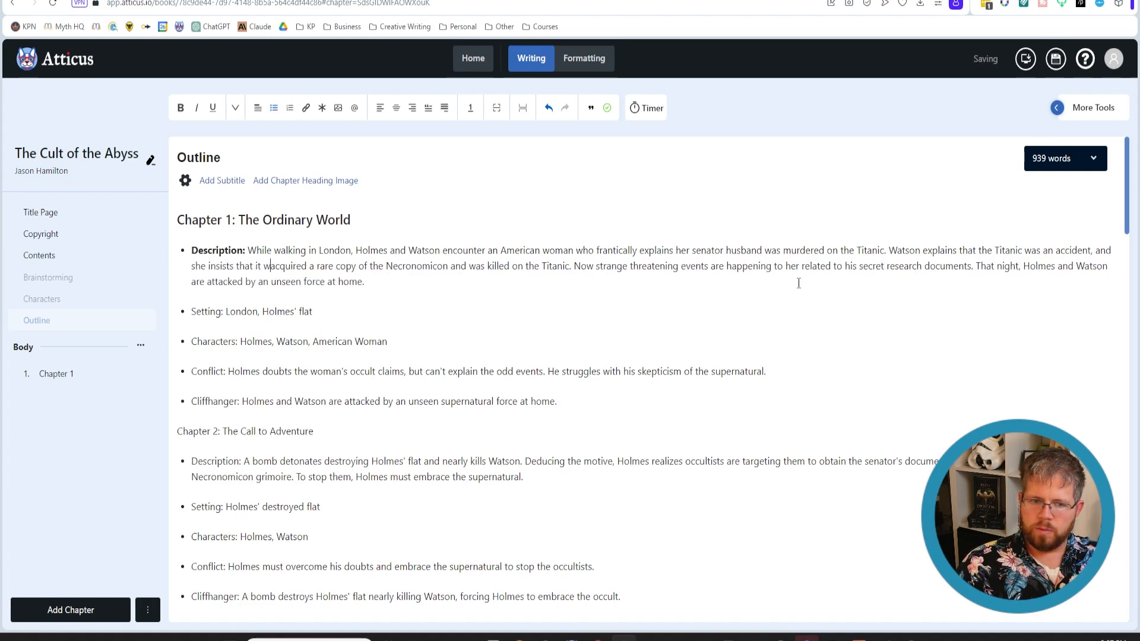
# Step: After "she insists that it was not.", add "Intrigued, Sherlock takes her back to 221B Baker Street for a full consultation."
pyautogui.write('trigued, Sherlo')
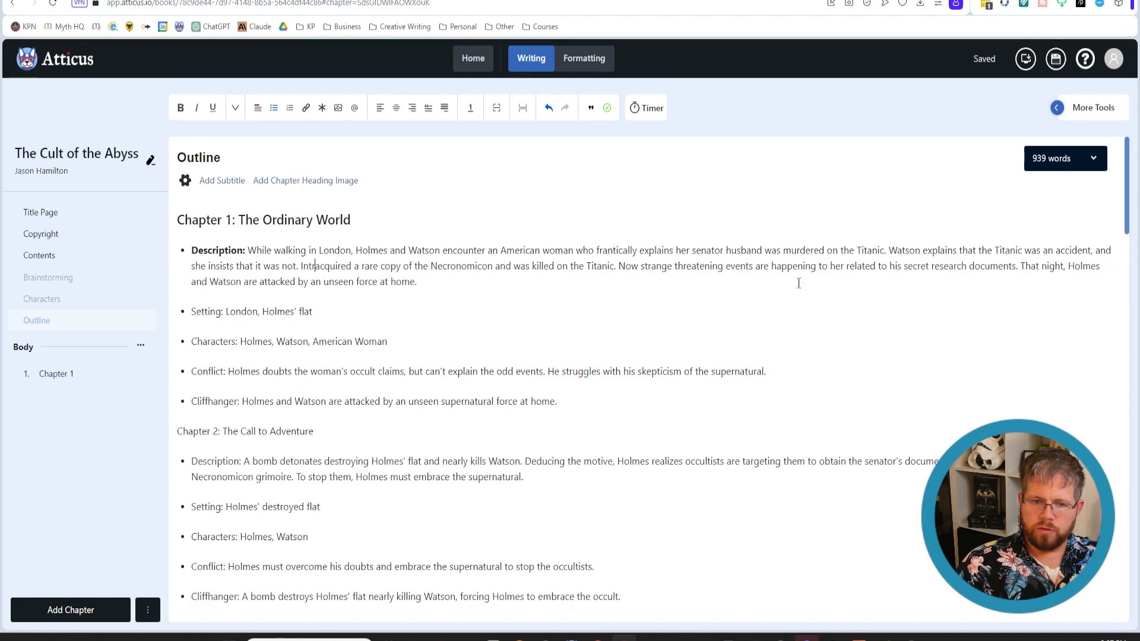
pyautogui.write('ck takes her ')
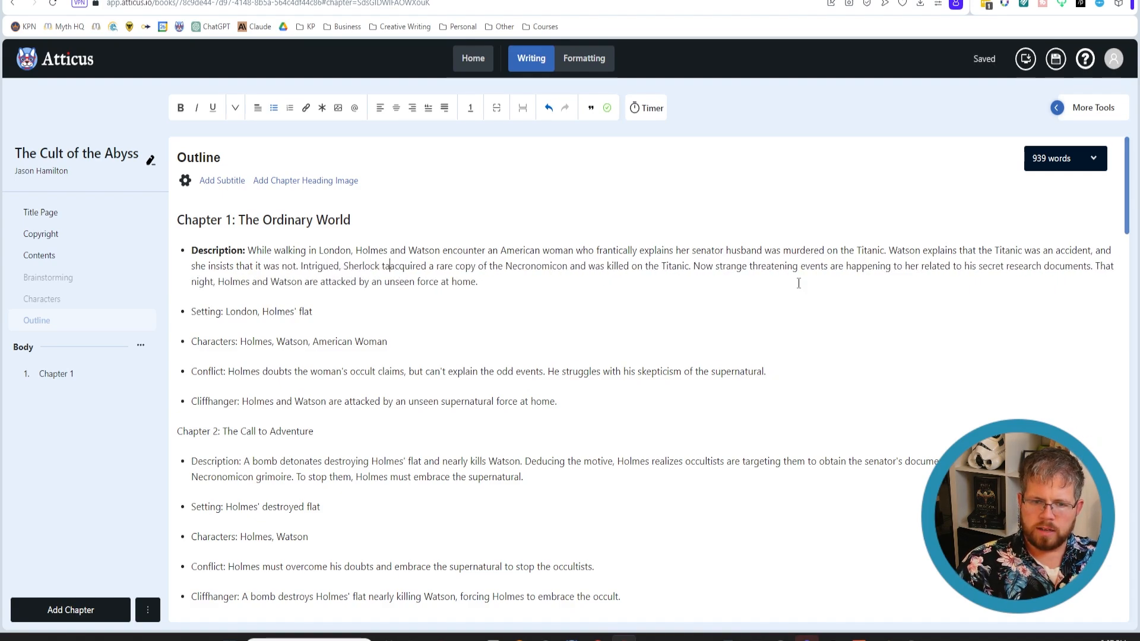
pyautogui.write('back to ')
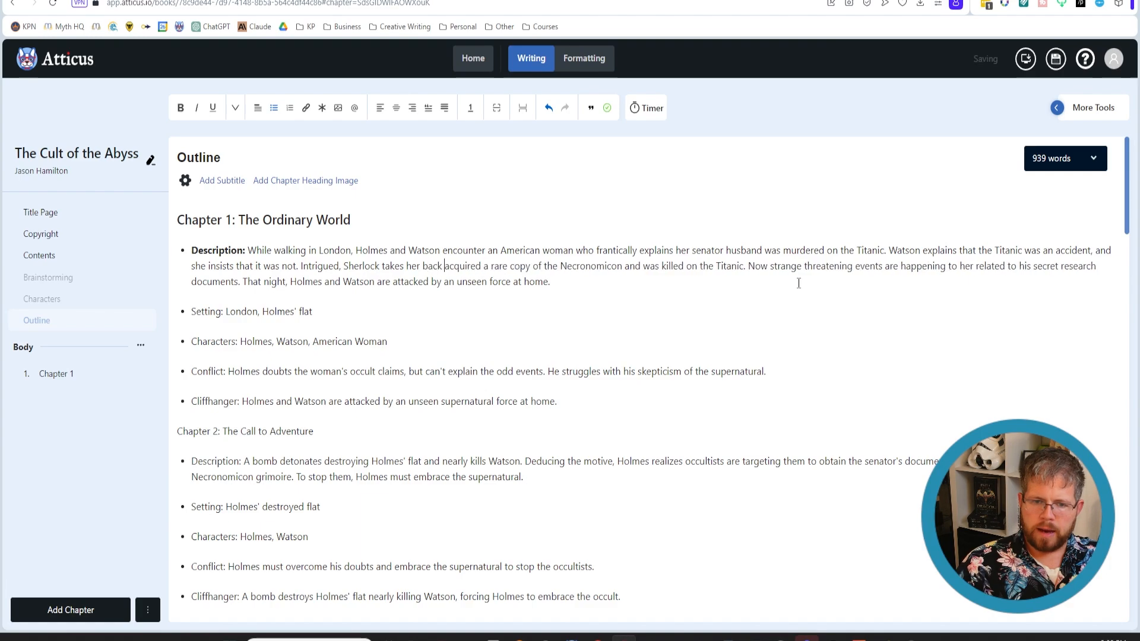
pyautogui.write('221B')
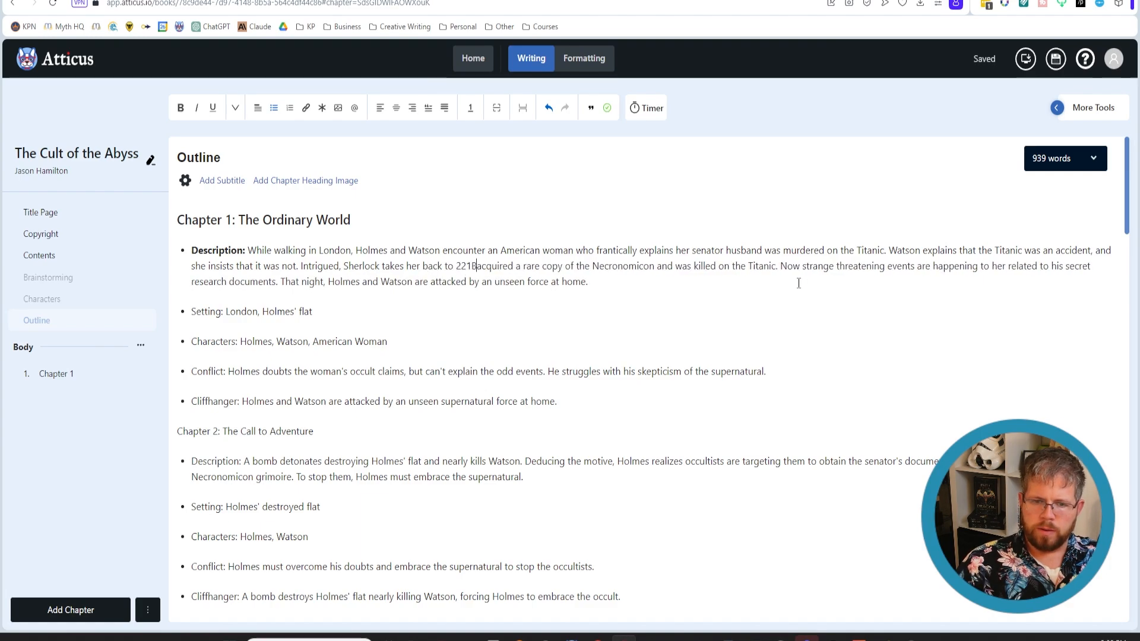
pyautogui.write(' Baker Street')
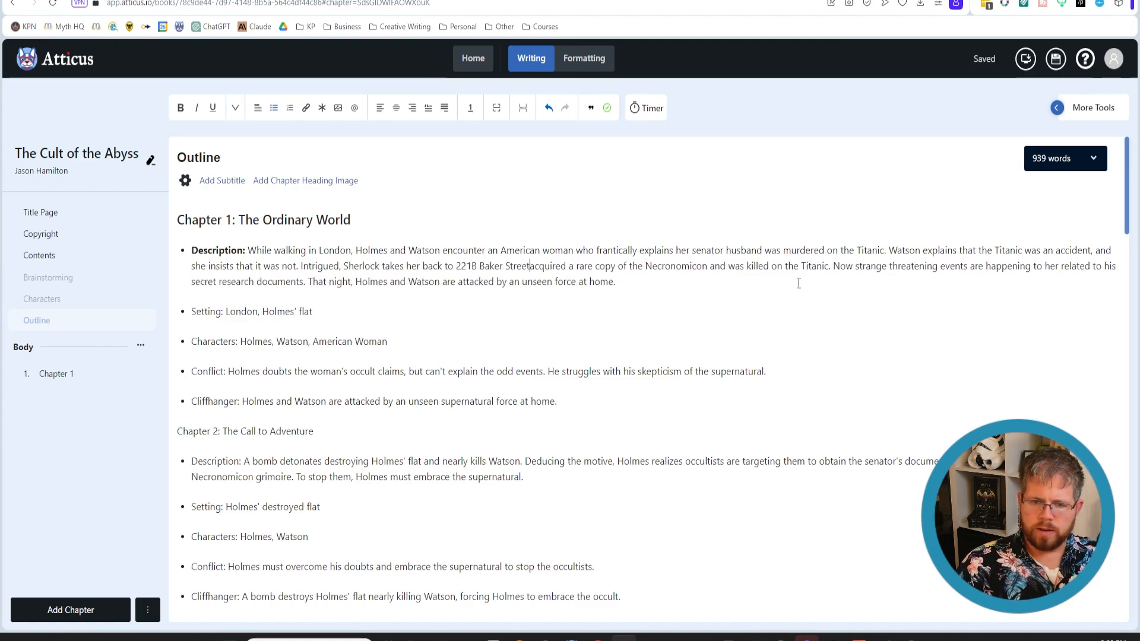
pyautogui.write(' for a full c')
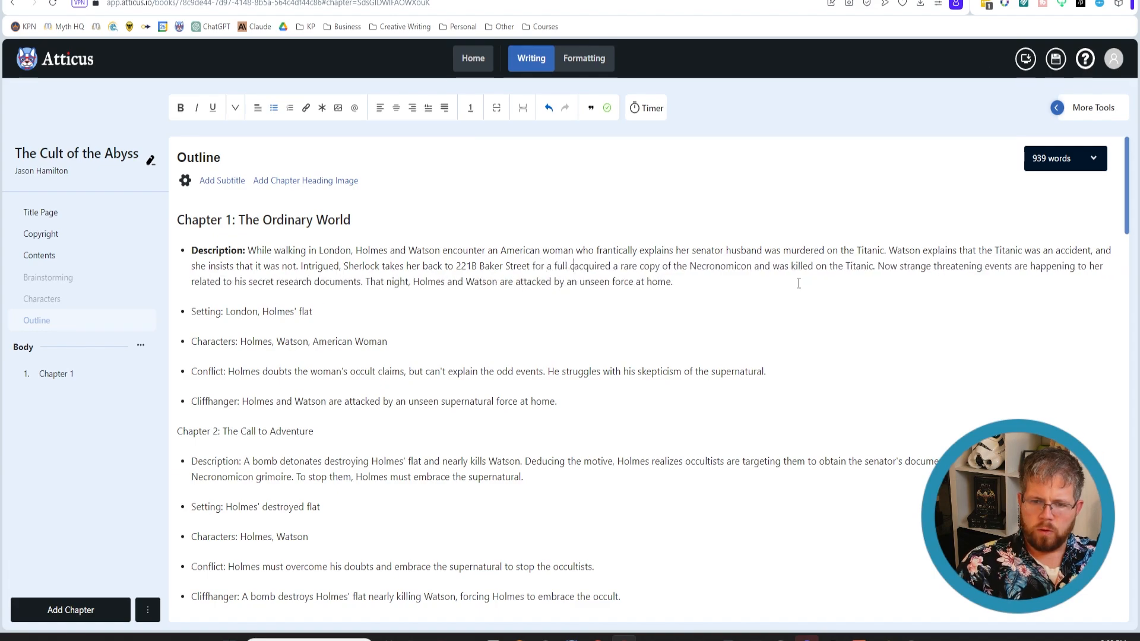
pyautogui.write('onsultation. ')
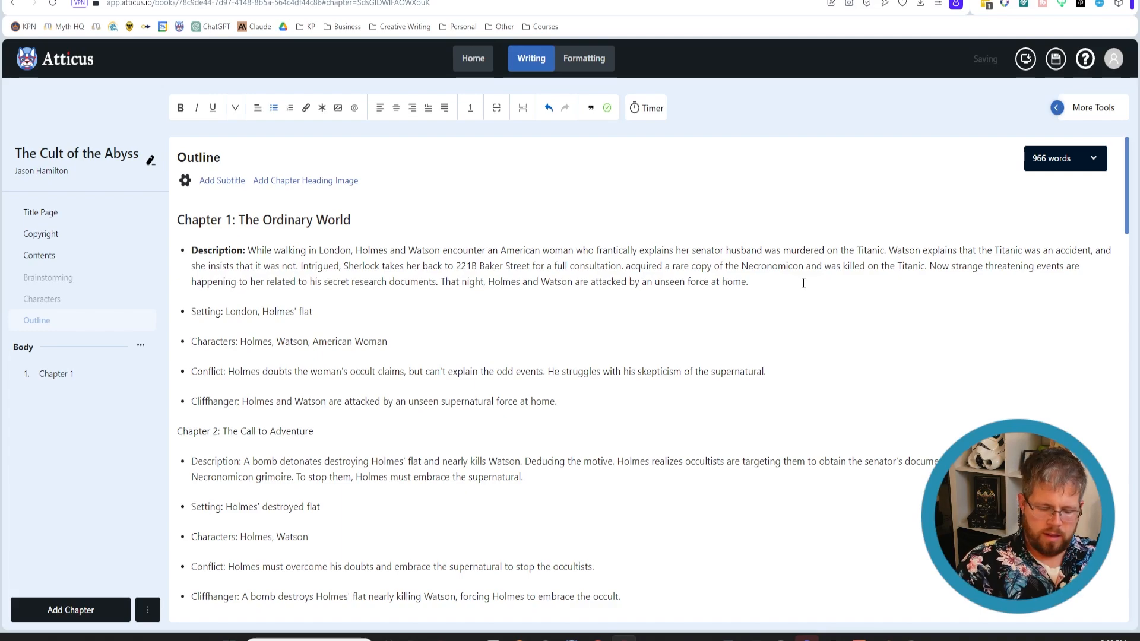
# Step: Insert "While at their home, the woman explains that her husband had" directly before "acquired a rare copy" in chapter 1's description
pyautogui.write('While at ')
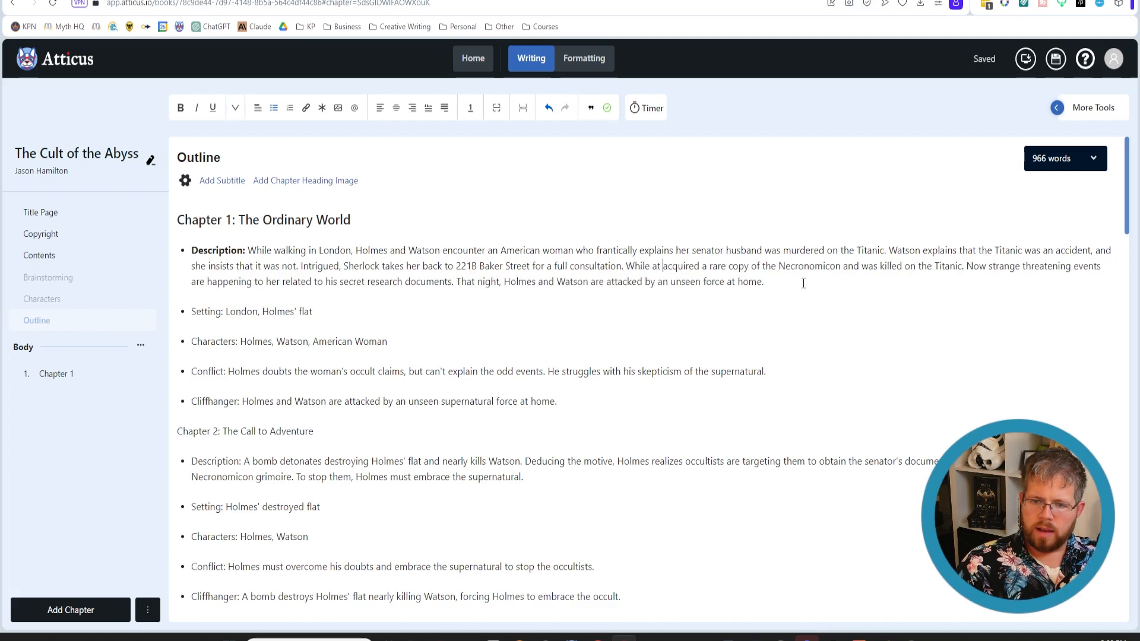
pyautogui.write('their ')
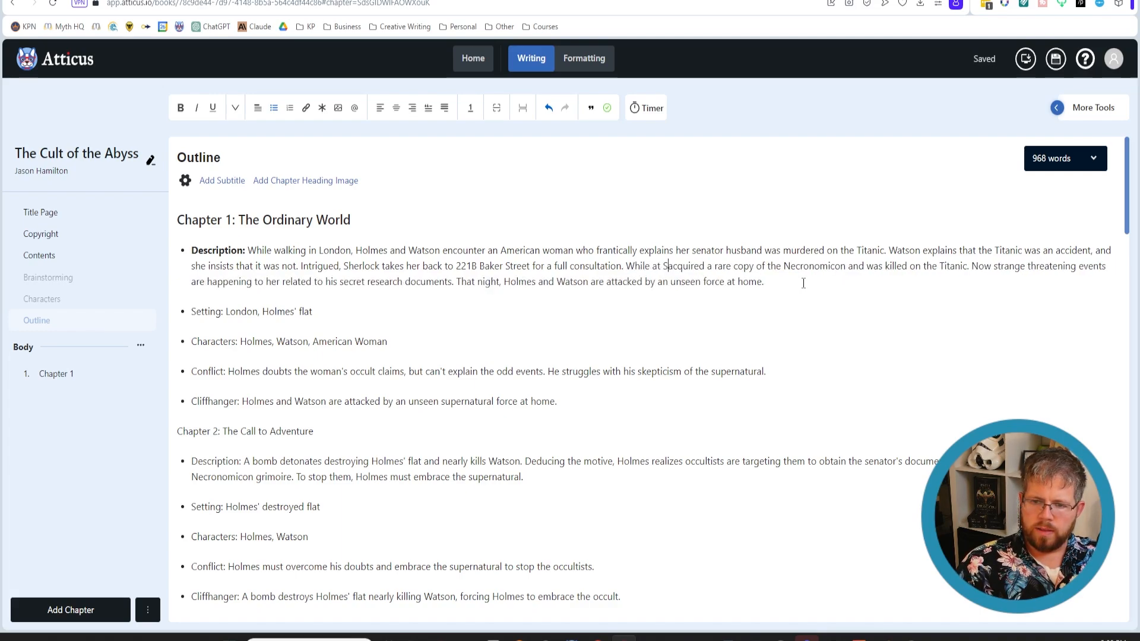
pyautogui.write('home, ')
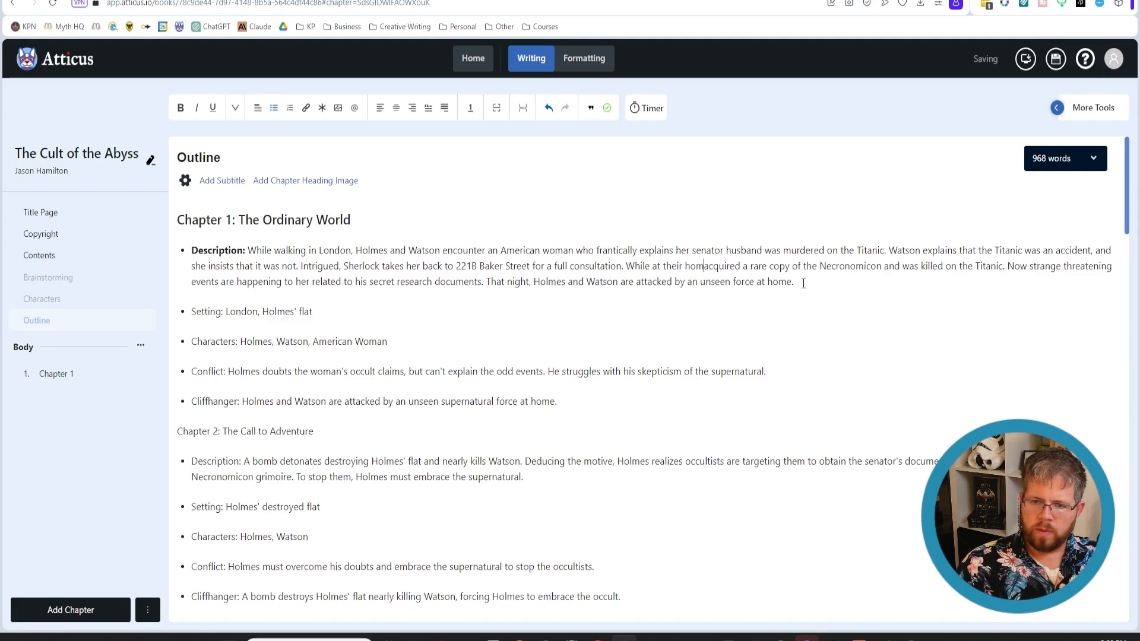
pyautogui.write('the woman ')
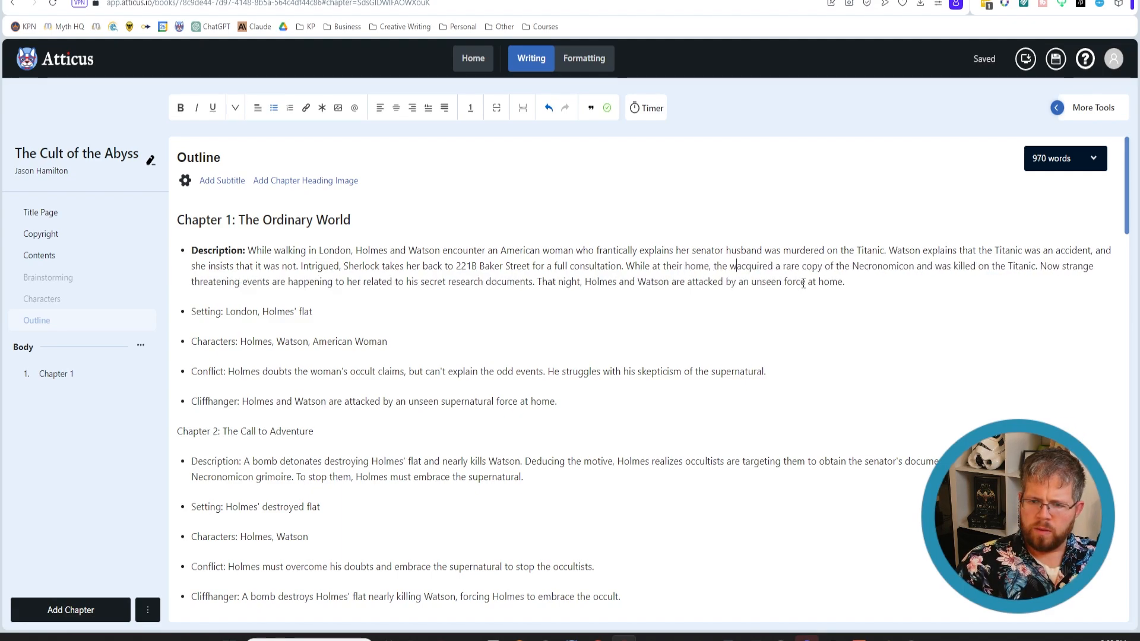
pyautogui.write('expla')
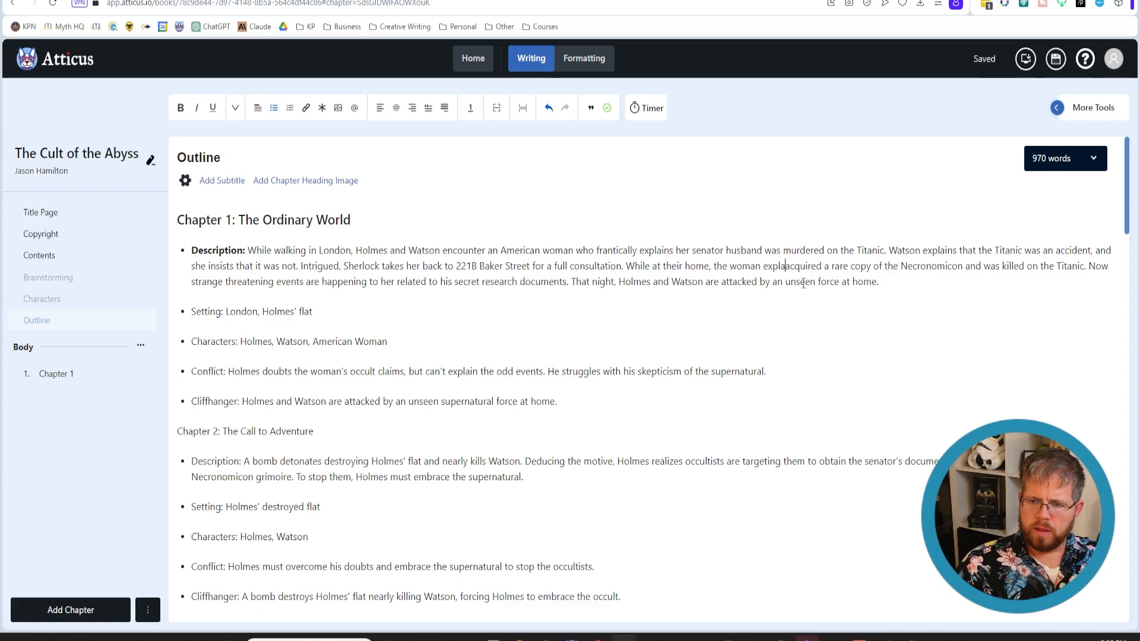
pyautogui.write('ins that her hus')
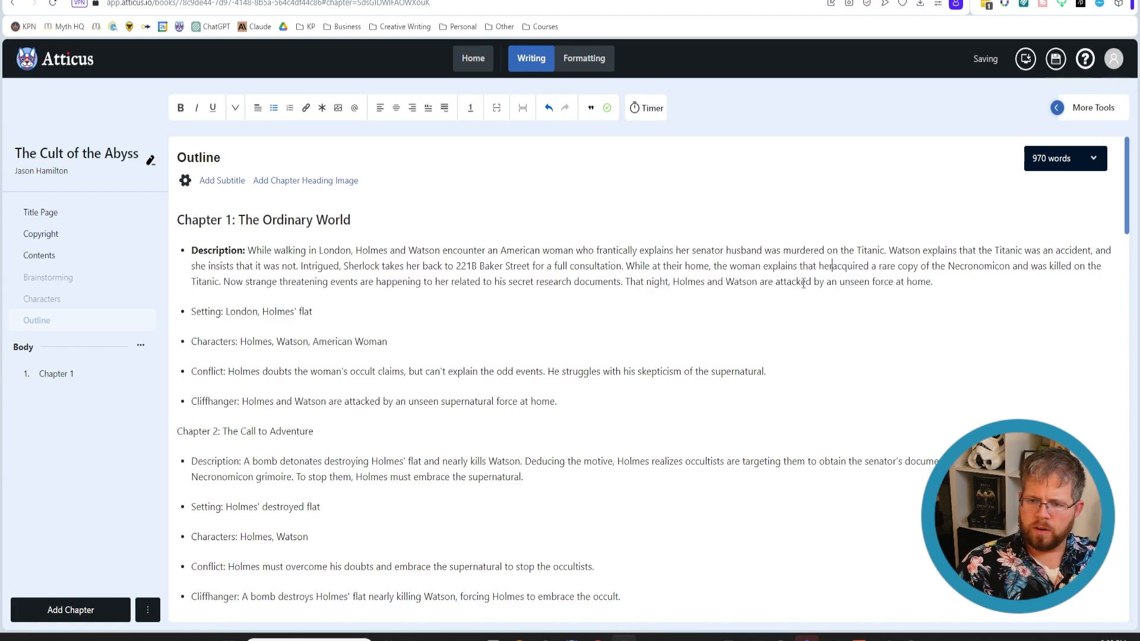
pyautogui.write('band had')
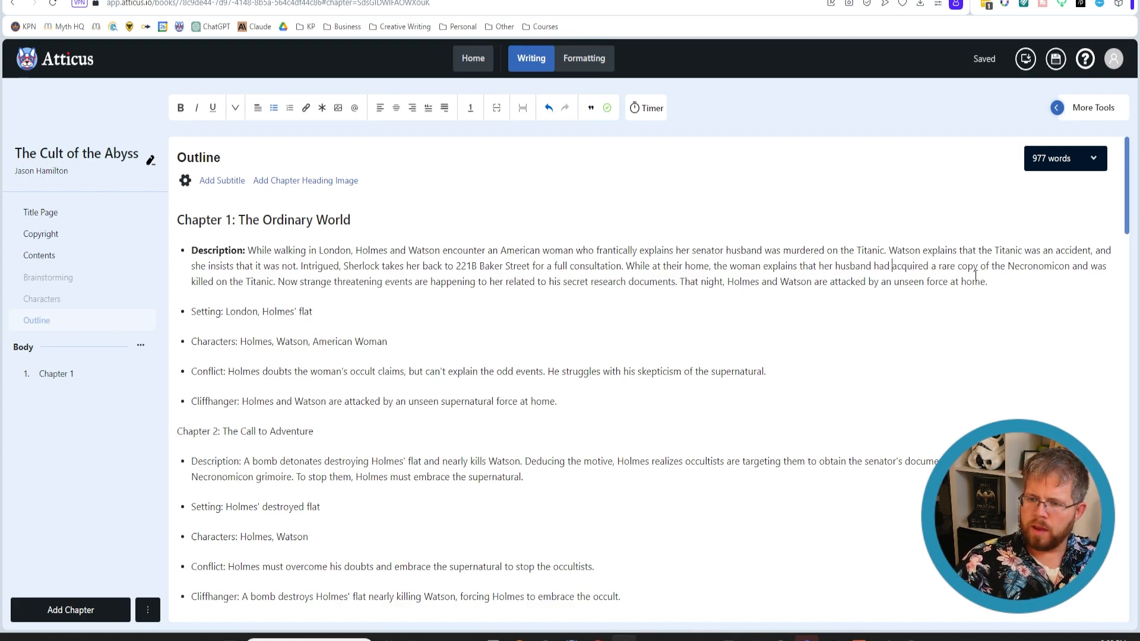
# Step: Replace "the Necronomicon" with "an occult book" in chapter 1's description and delete "was killed on the Titanic" from the same sentence
pyautogui.moveTo(992, 268); pyautogui.dragTo(1071, 267)
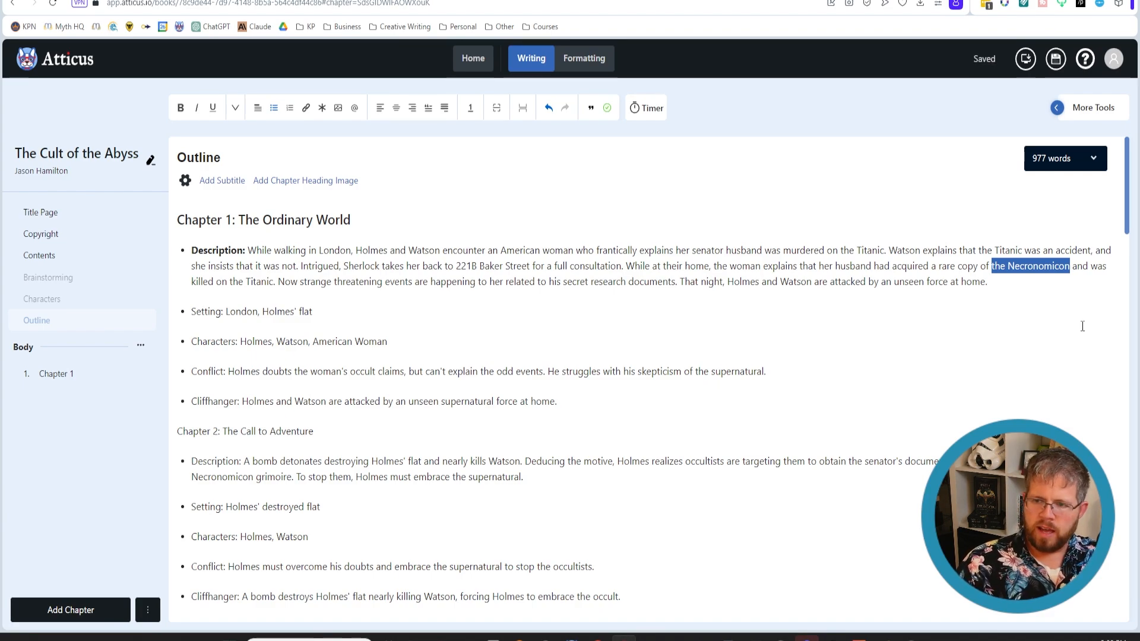
pyautogui.write('an occult b')
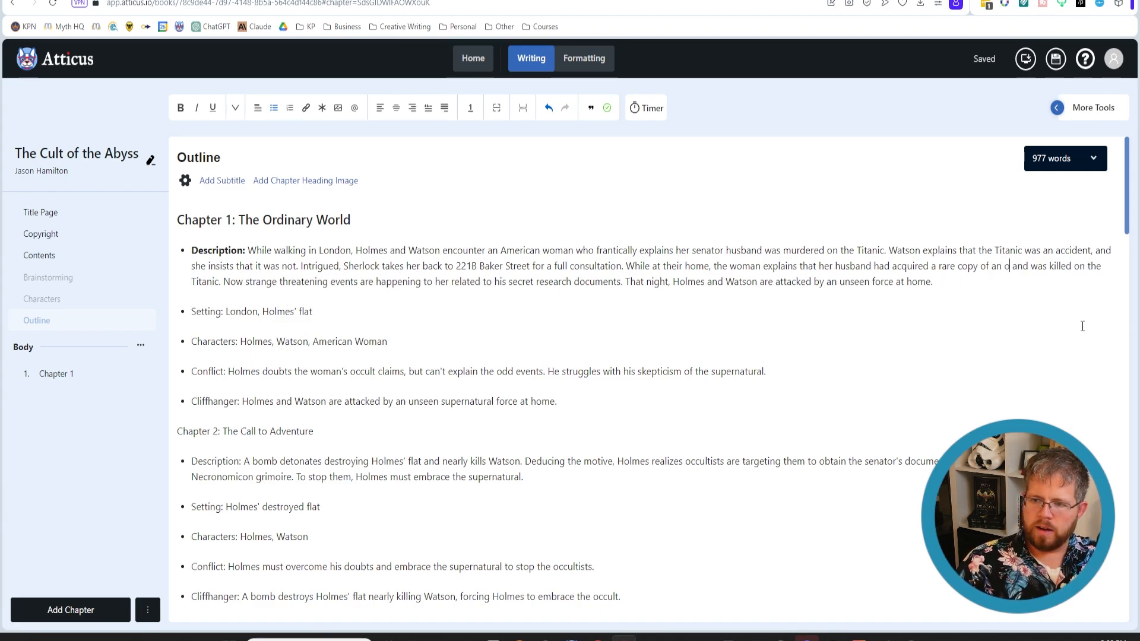
pyautogui.write('ook')
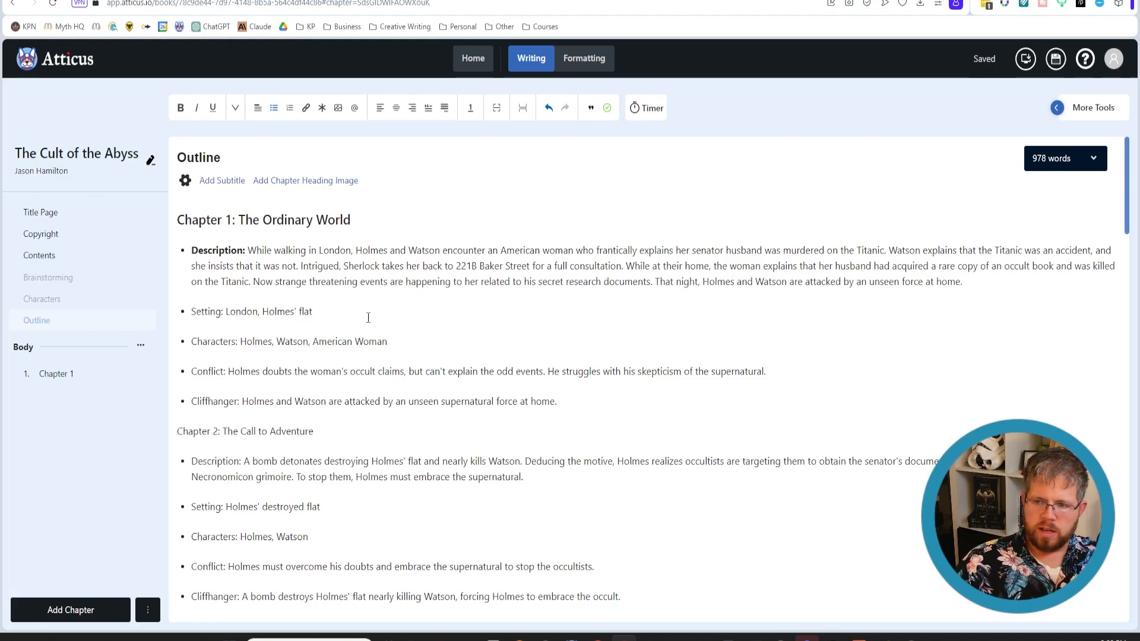
pyautogui.moveTo(1075, 267); pyautogui.dragTo(243, 281)
pyautogui.press('BackSpace')
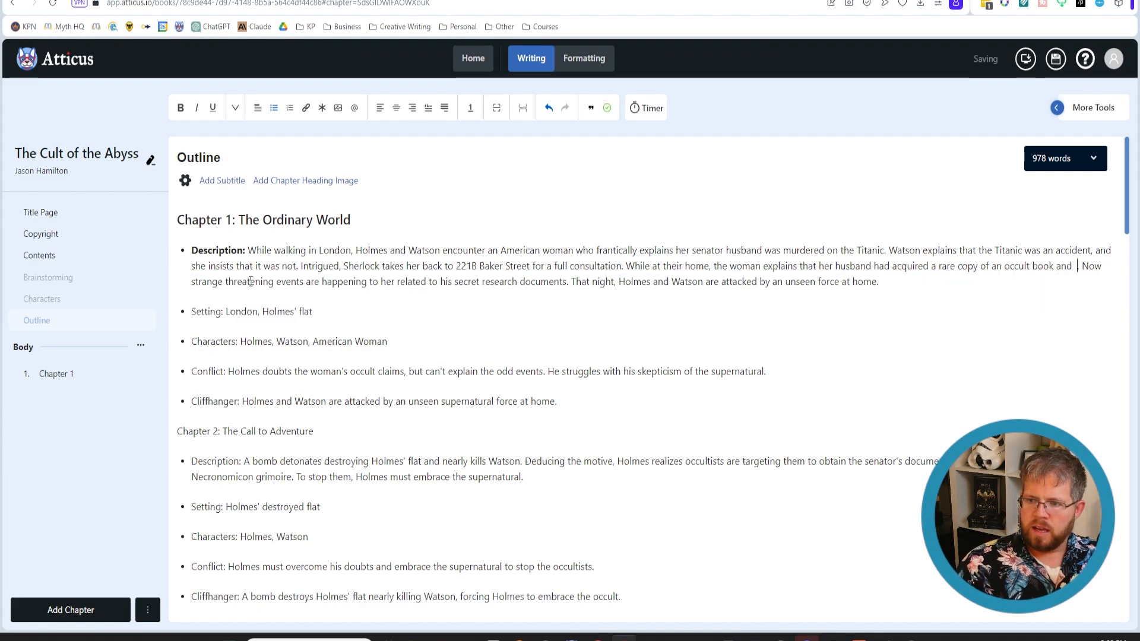
# Step: Continue the sentence after "an occult book and" with "the Titanic sinking was a huge cover up for the cult"
pyautogui.write('the Titani ')
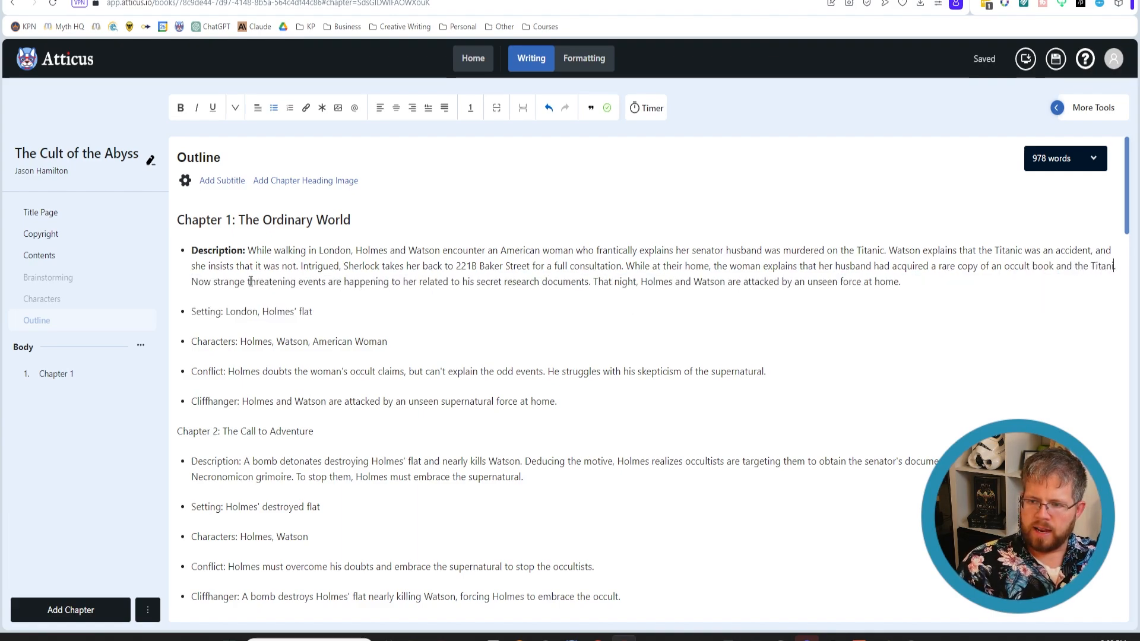
pyautogui.write('c sinking was a ')
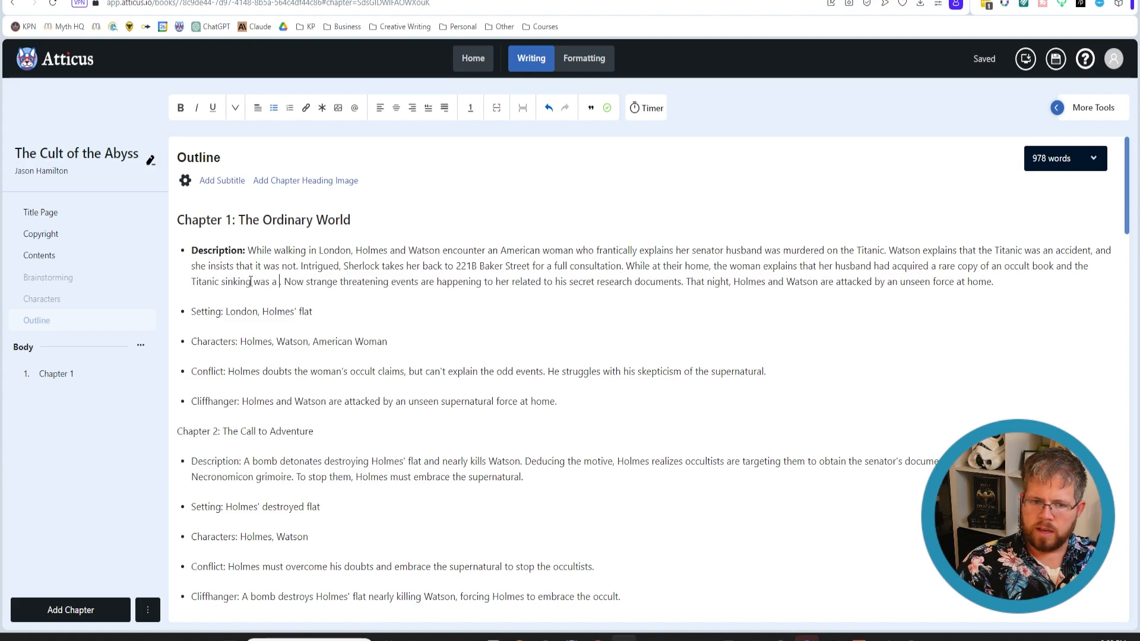
pyautogui.write('huge cover up ')
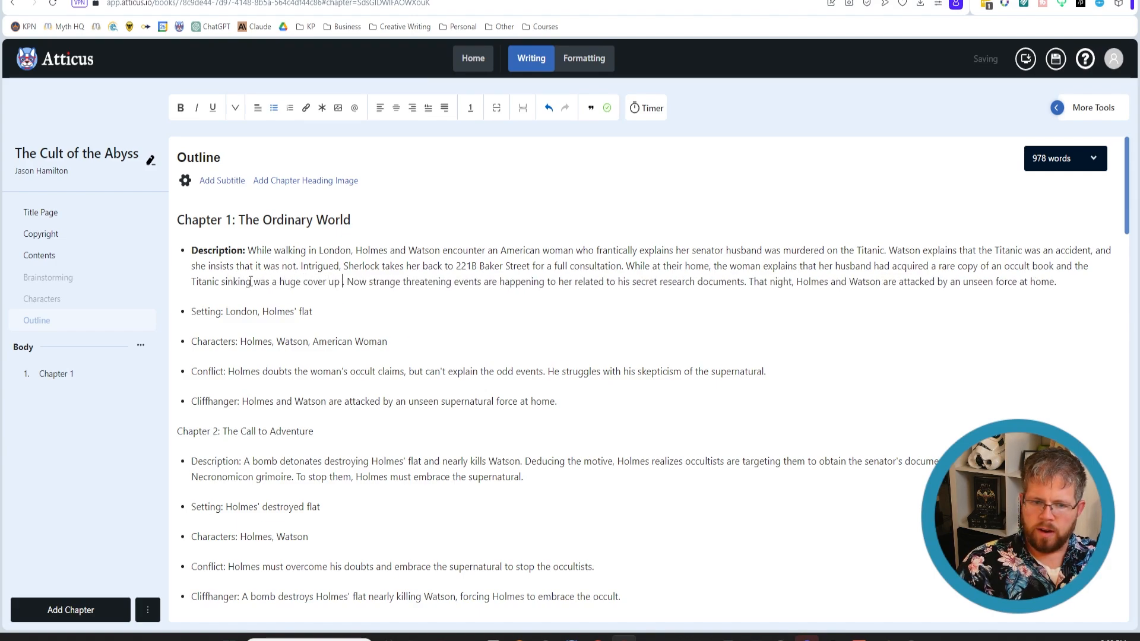
pyautogui.write('for')
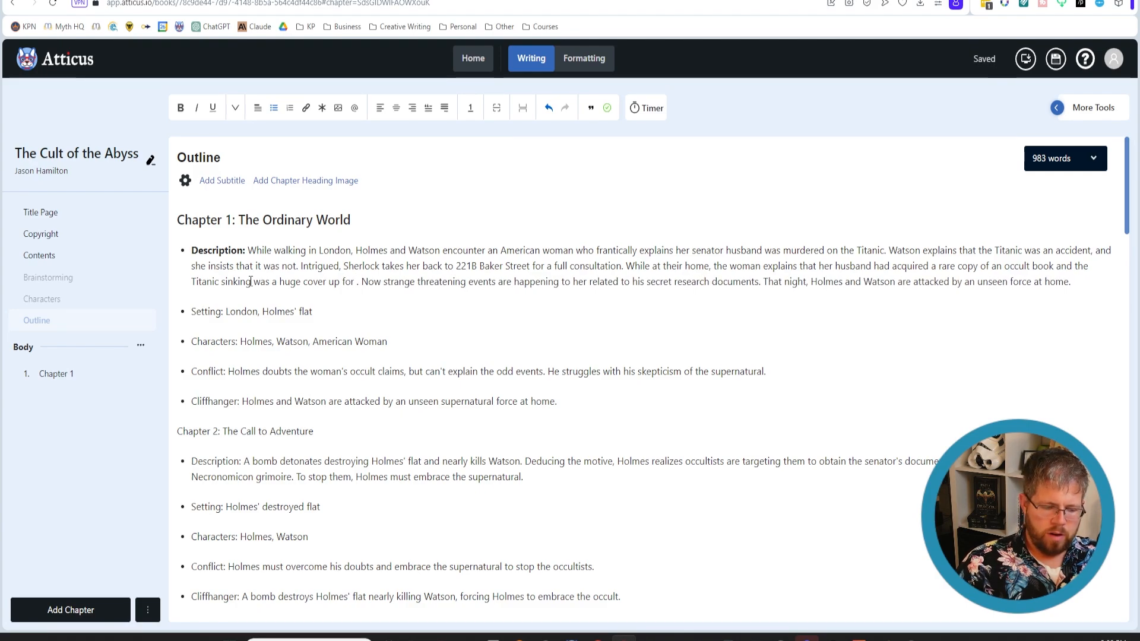
pyautogui.write(' the cult t')
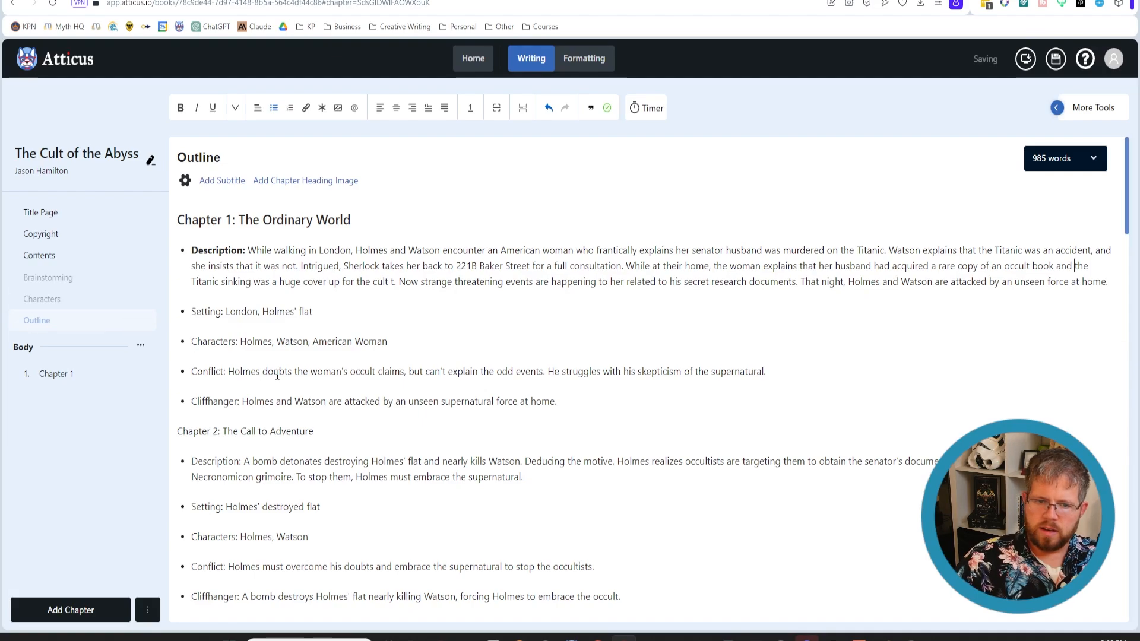
# Step: Replace the cover-up clause with "she thinks that the sinking of the Titanic was done in an effort to punish him for taking it from the cult."
pyautogui.keyDown('shift'); pyautogui.click(396, 281); pyautogui.keyUp('shift')
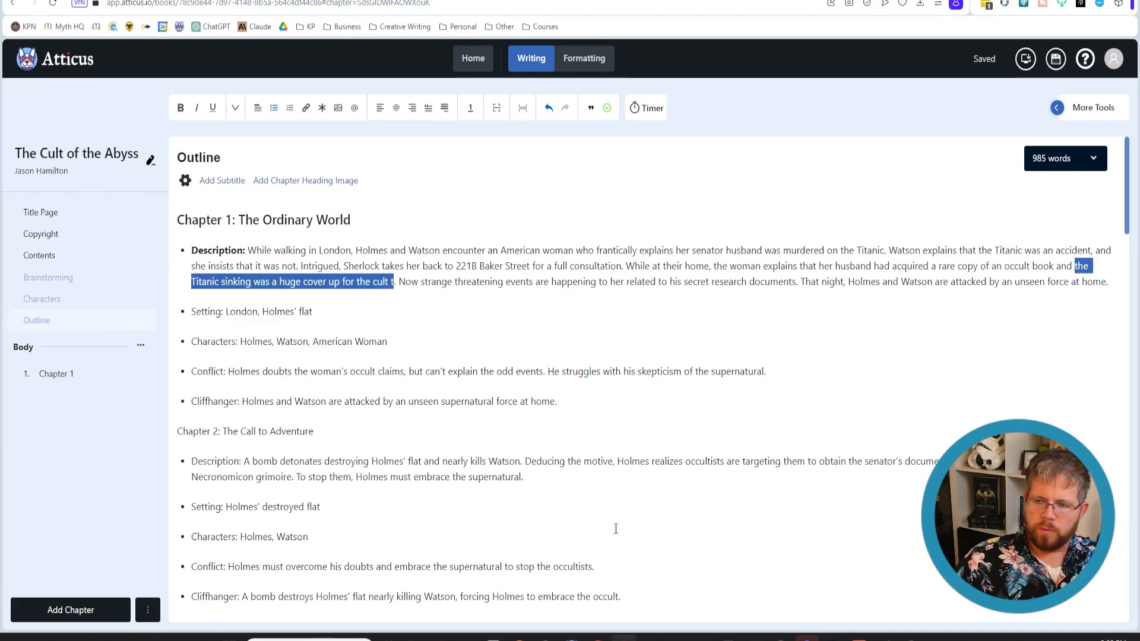
pyautogui.write('she thinks')
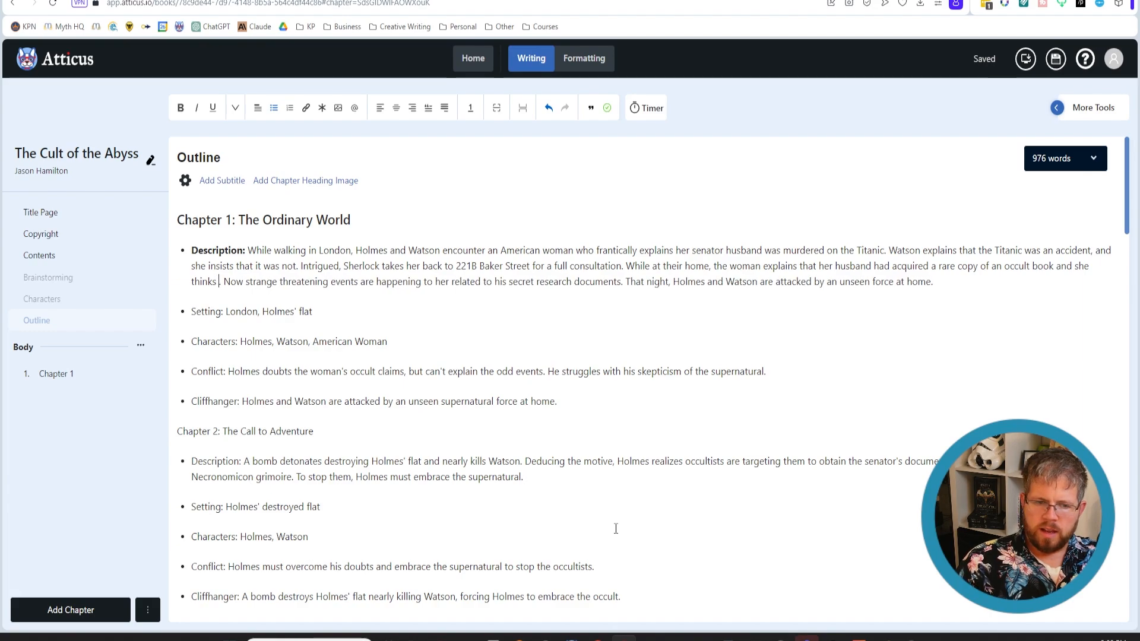
pyautogui.write(' that the')
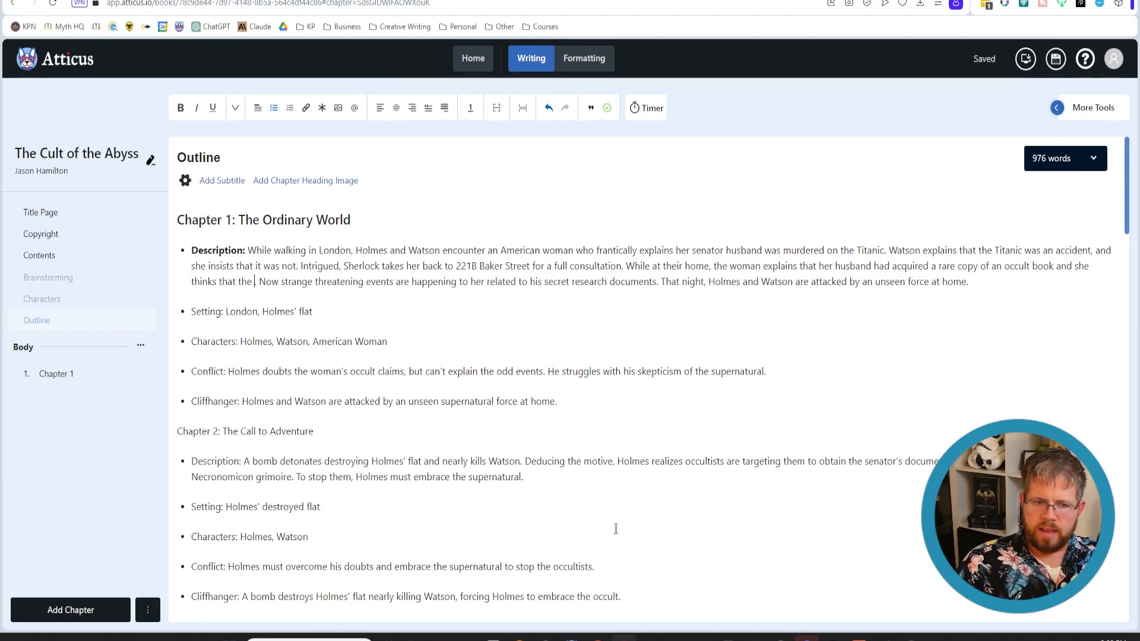
pyautogui.write(' sinking of the Ti')
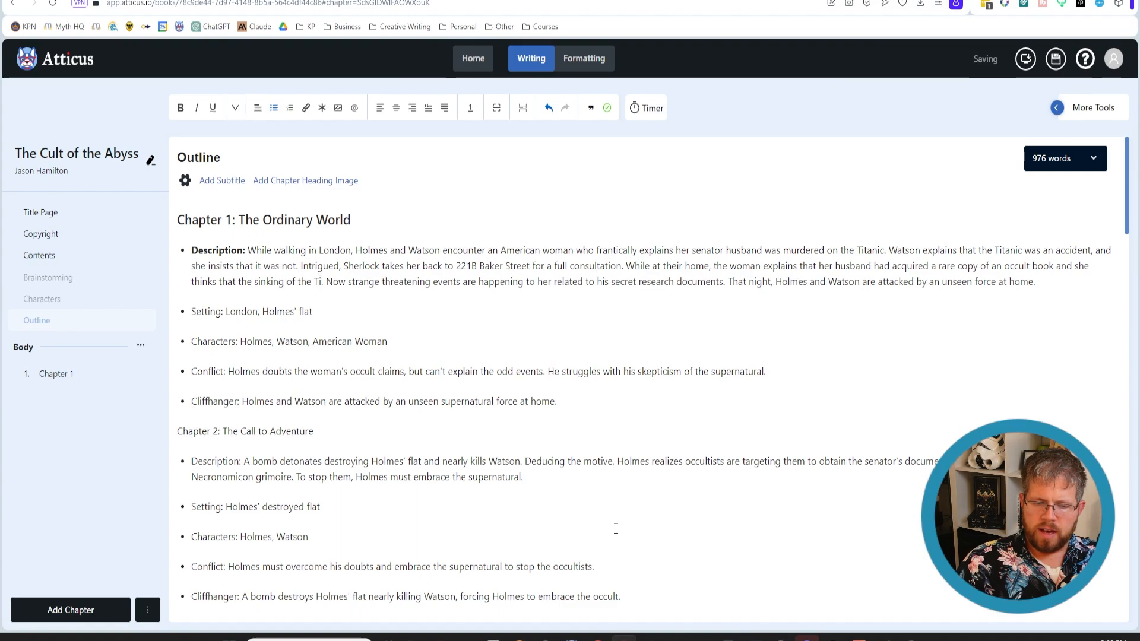
pyautogui.write('tanic was')
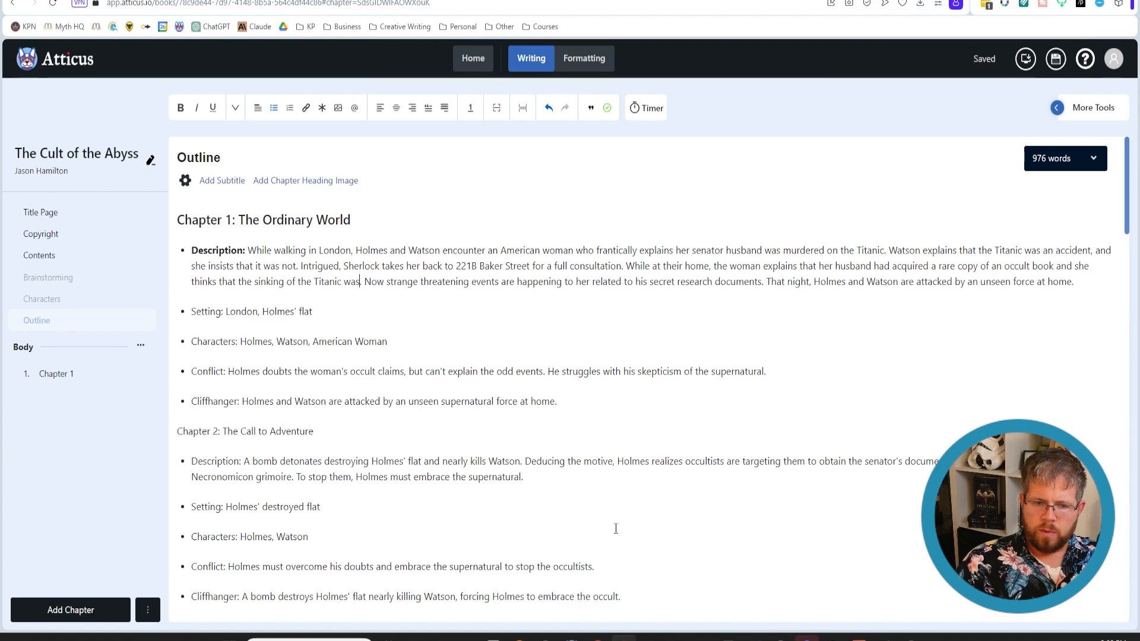
pyautogui.write(' done in an effort')
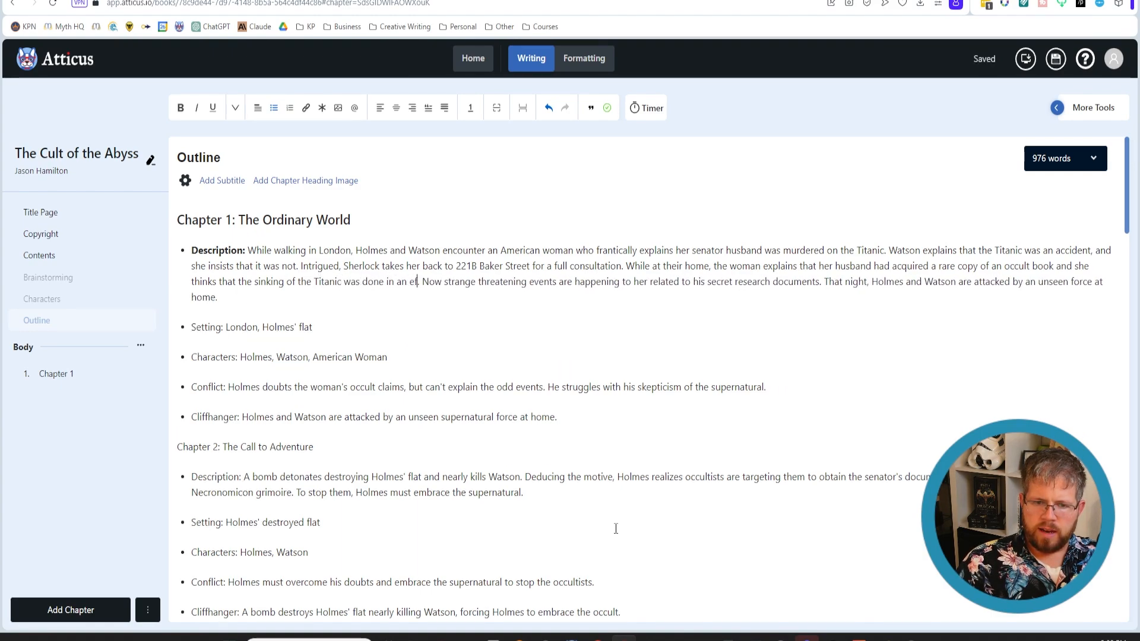
pyautogui.write(' to')
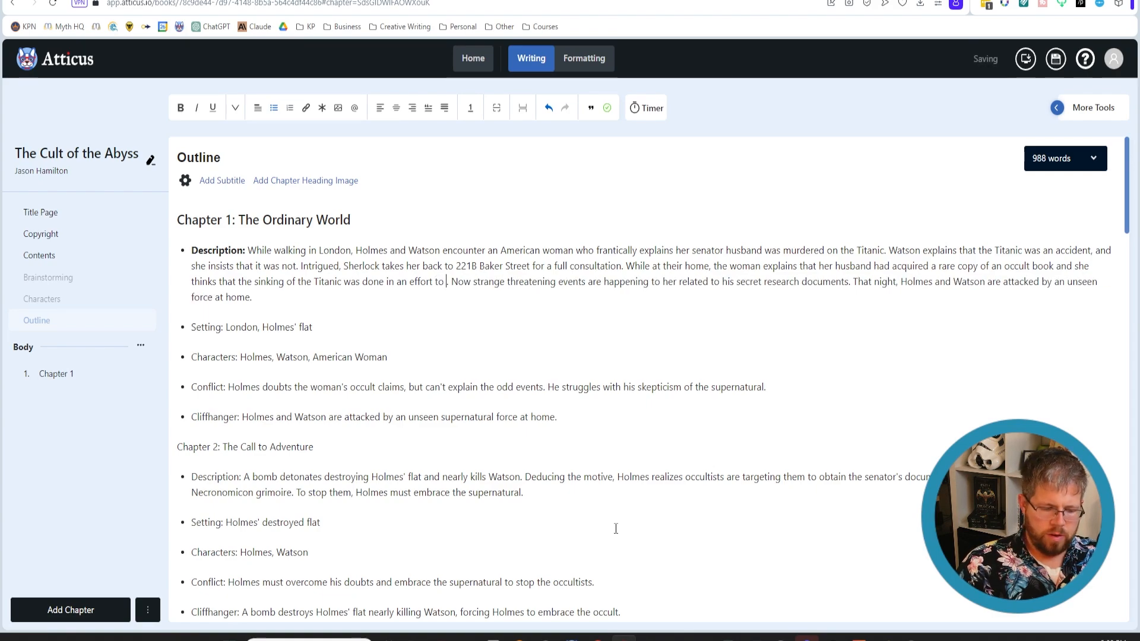
pyautogui.write(' punish him f')
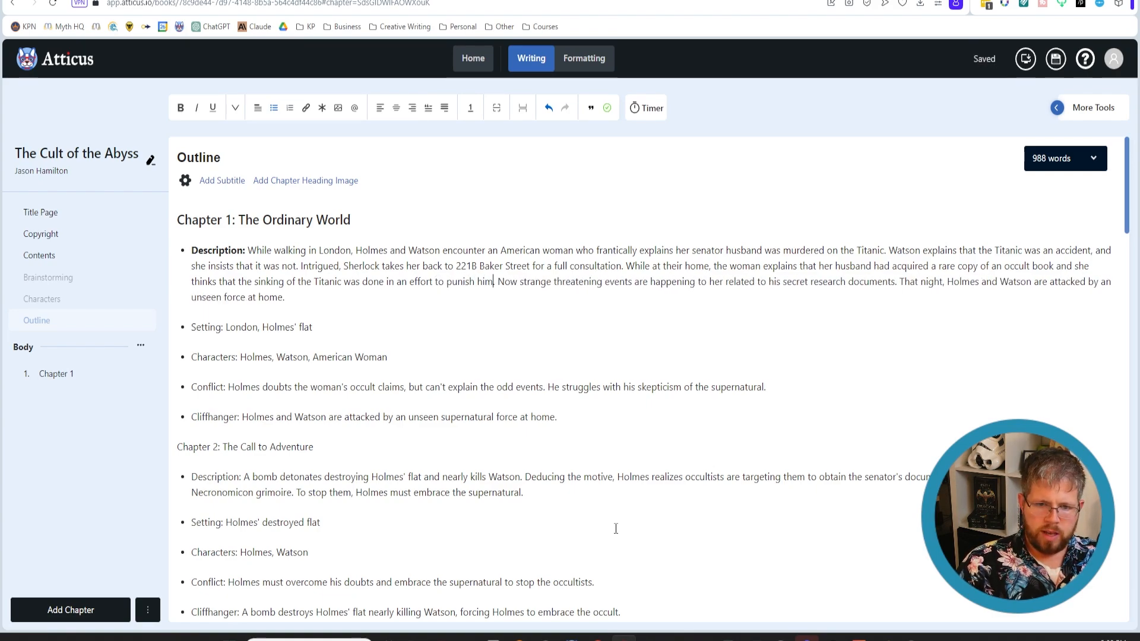
pyautogui.write('or taking it')
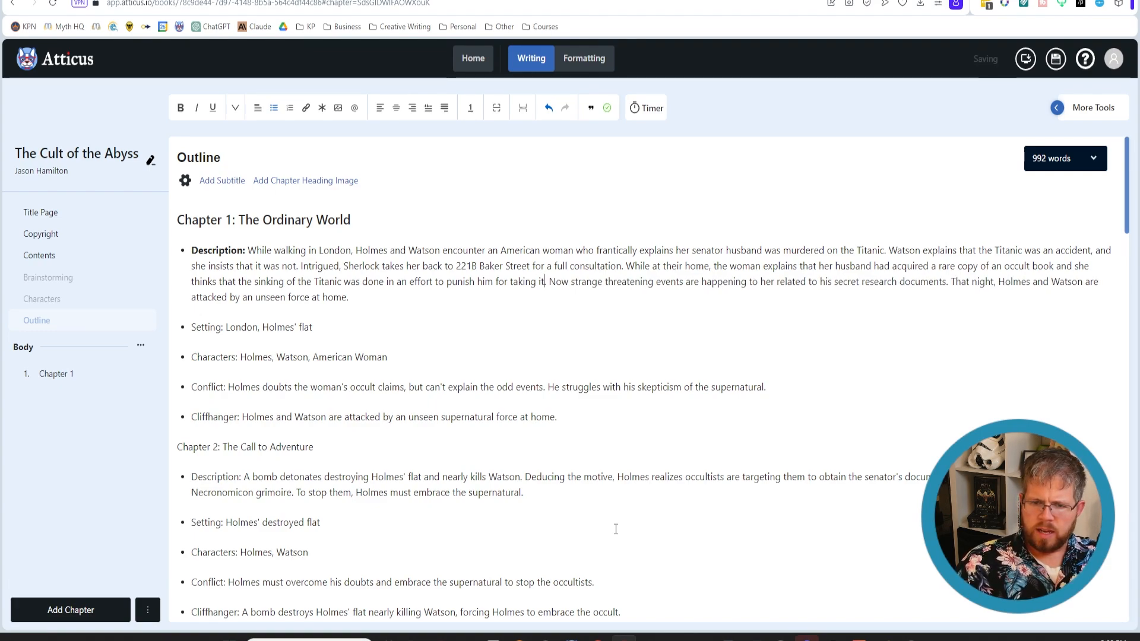
pyautogui.write(' from the cult.')
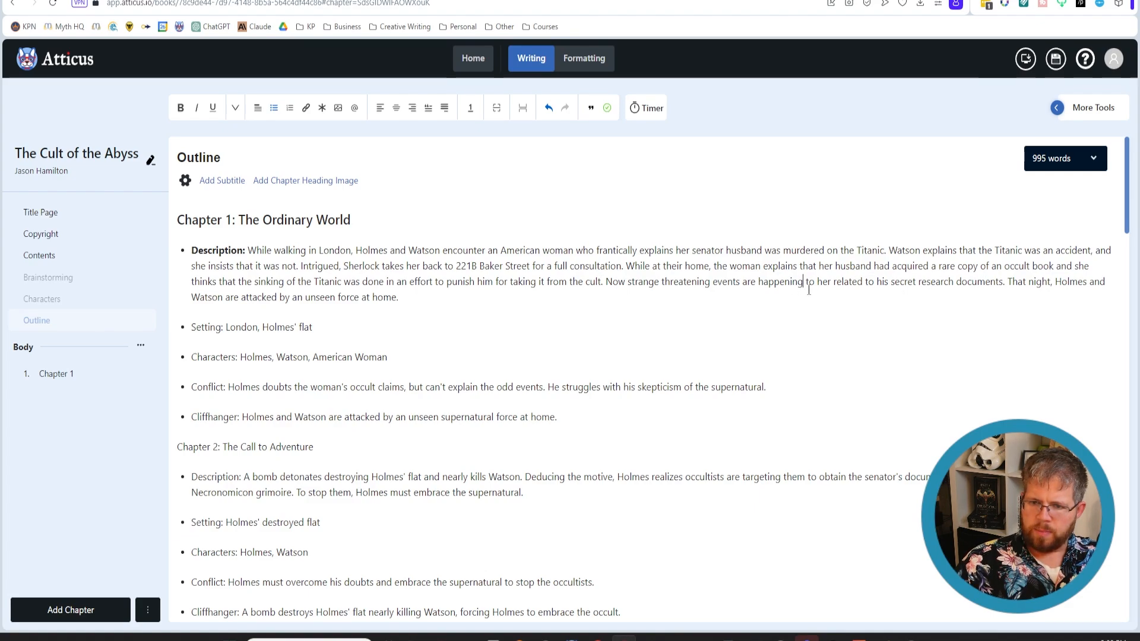
# Step: Insert ", and her daughter has been taken, which she thinks is related" after "strange threatening events are happening" in chapter 1's description
pyautogui.write(', and her t')
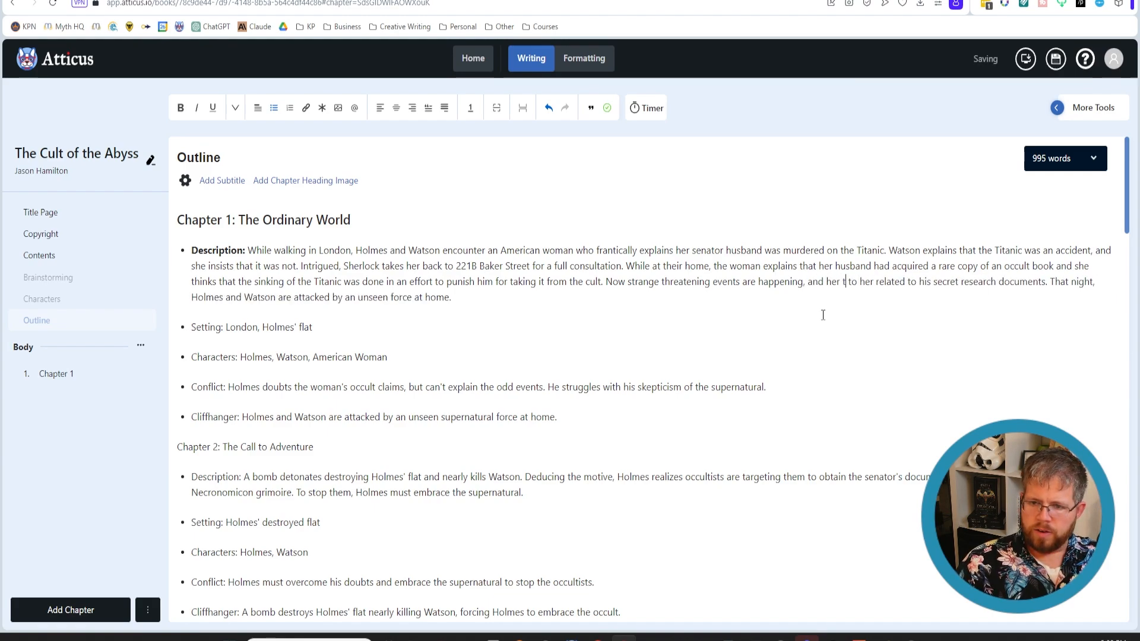
pyautogui.press('BackSpace')
pyautogui.write('daugh')
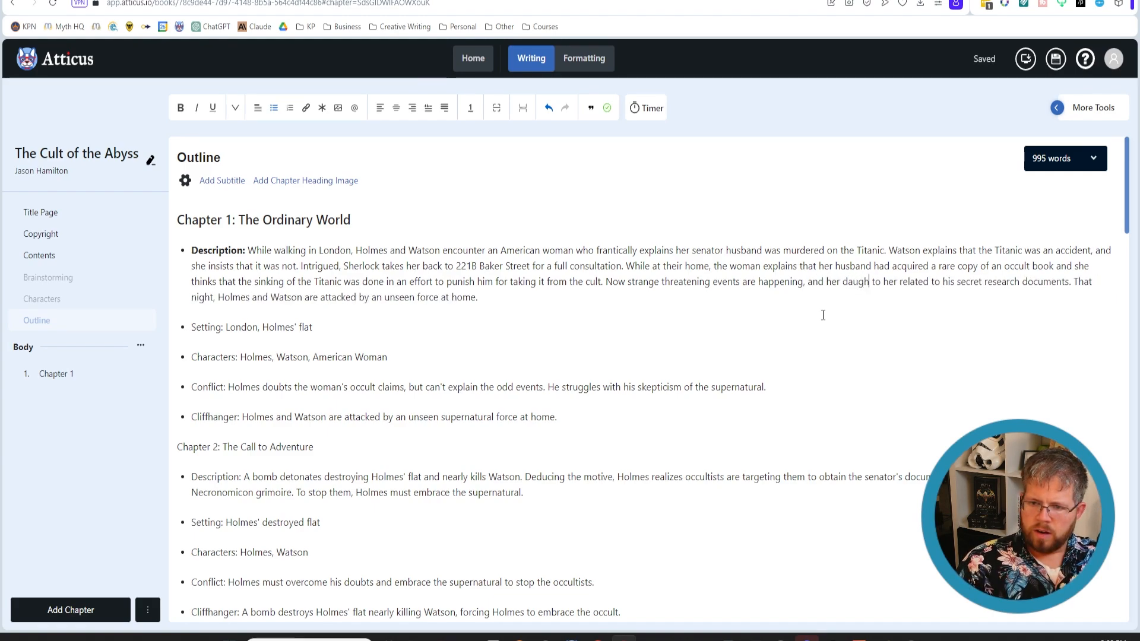
pyautogui.write('ter has been taken')
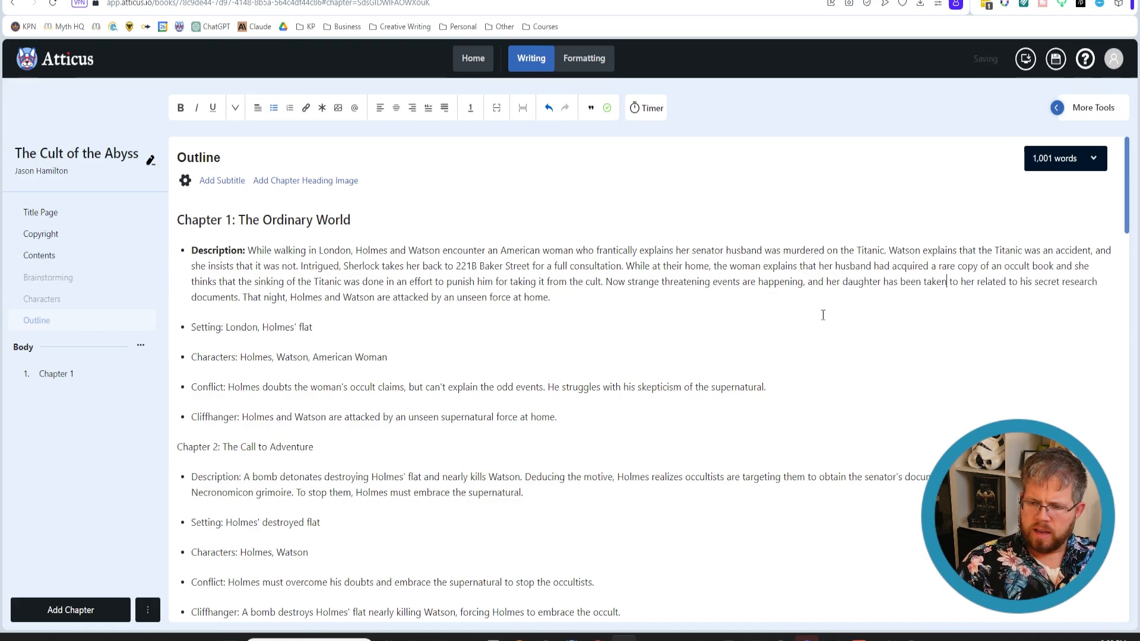
pyautogui.write(', which she think')
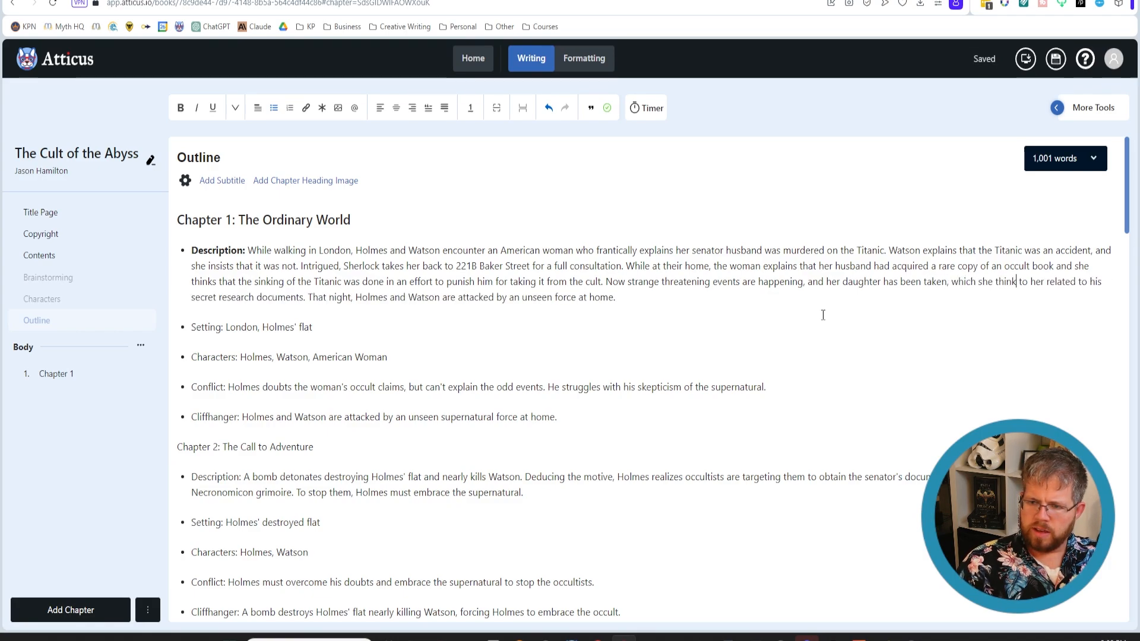
pyautogui.write('s is related')
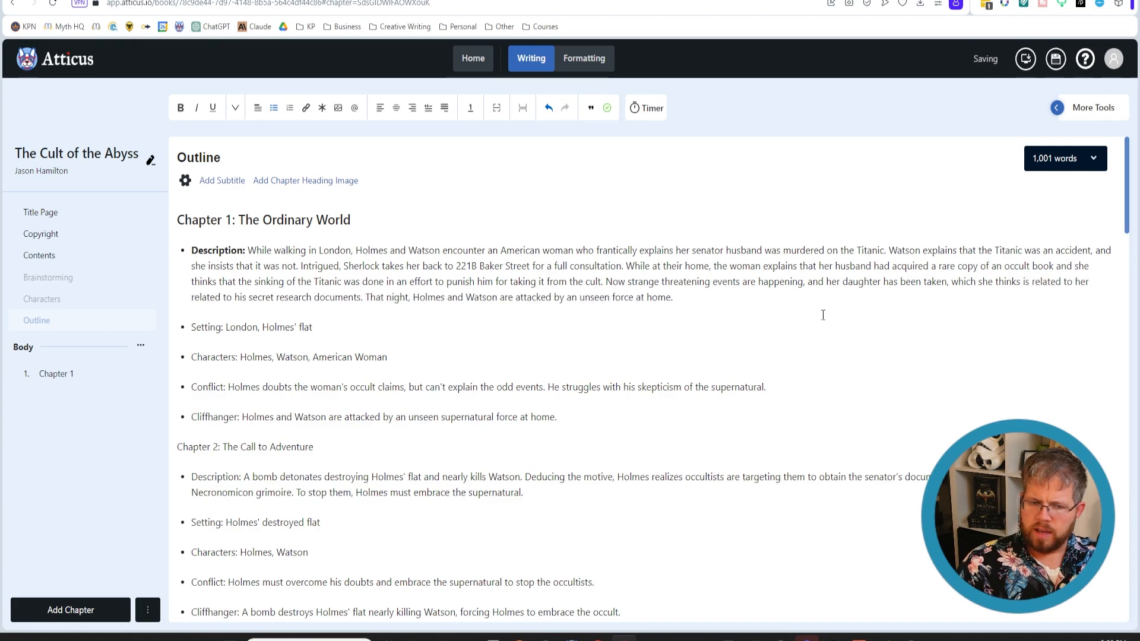
# Step: Replace the leftover words "to her related to" before "his secret research documents" with "to" in chapter 1's description
pyautogui.hotkey('shift', 'Right')
pyautogui.hotkey('shift', 'Right')
pyautogui.hotkey('shift', 'Right')
pyautogui.hotkey('shift', 'Right')
pyautogui.hotkey('shift', 'Right')
pyautogui.hotkey('shift', 'Right')
pyautogui.hotkey('shift', 'Right')
pyautogui.hotkey('shift', 'Right')
pyautogui.hotkey('shift', 'Right')
pyautogui.hotkey('shift', 'Right')
pyautogui.hotkey('shift', 'Right')
pyautogui.hotkey('shift', 'Right')
pyautogui.hotkey('shift', 'Right')
pyautogui.hotkey('shift', 'Right')
pyautogui.hotkey('shift', 'Right')
pyautogui.hotkey('shift', 'Right')
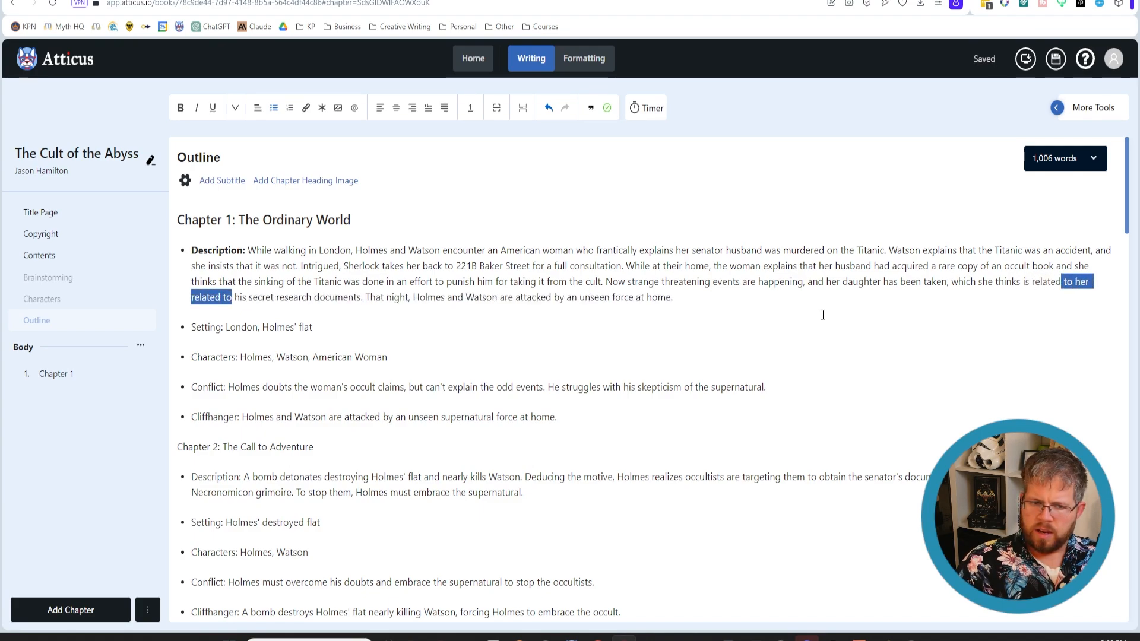
pyautogui.write('to')
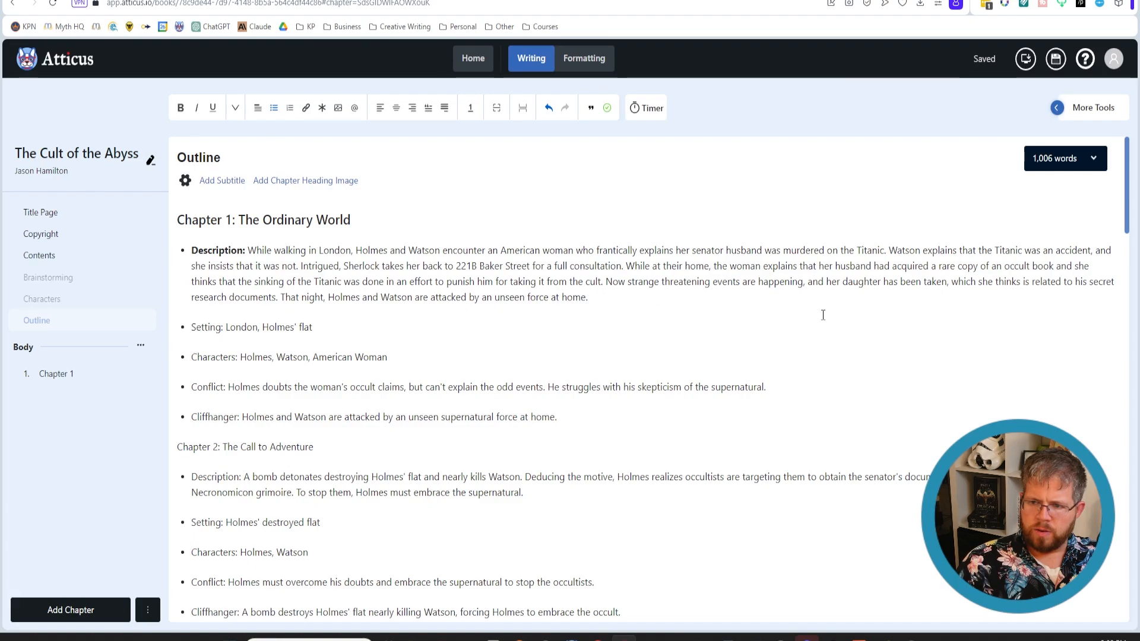
# Step: Change "his" to "her husband's" before "secret research documents" in chapter 1's description
pyautogui.press('Right')
pyautogui.press('Right')
pyautogui.press('Right')
pyautogui.press('Right')
pyautogui.press('BackSpace')
pyautogui.press('BackSpace')
pyautogui.write('her h')
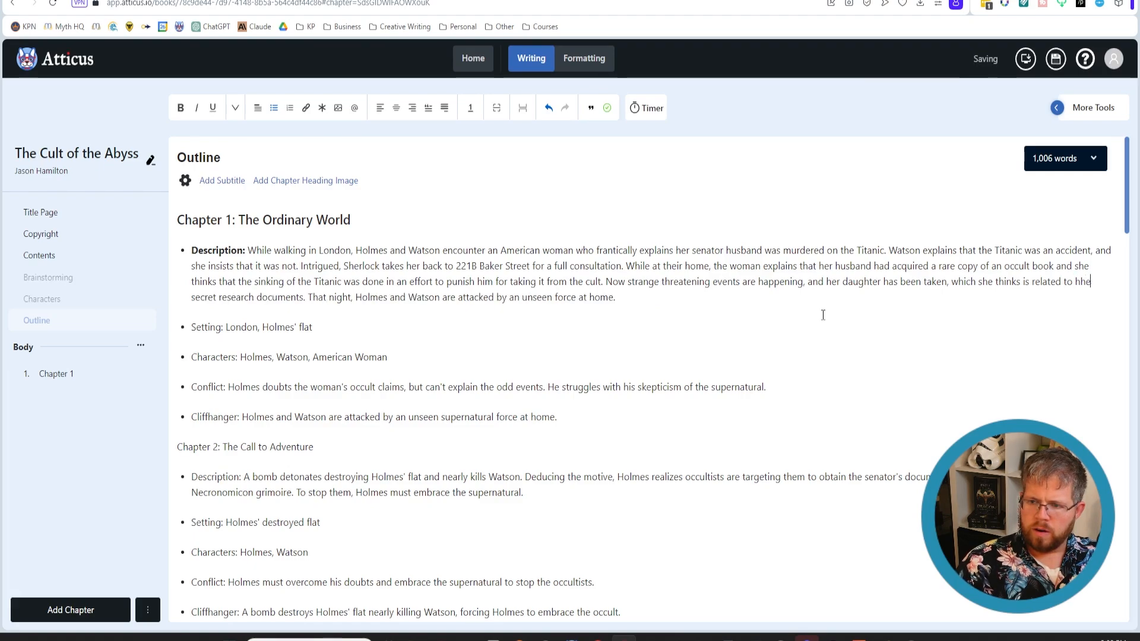
pyautogui.press('BackSpace')
pyautogui.press('BackSpace')
pyautogui.press('BackSpace')
pyautogui.press('BackSpace')
pyautogui.press('BackSpace')
pyautogui.write('er husb')
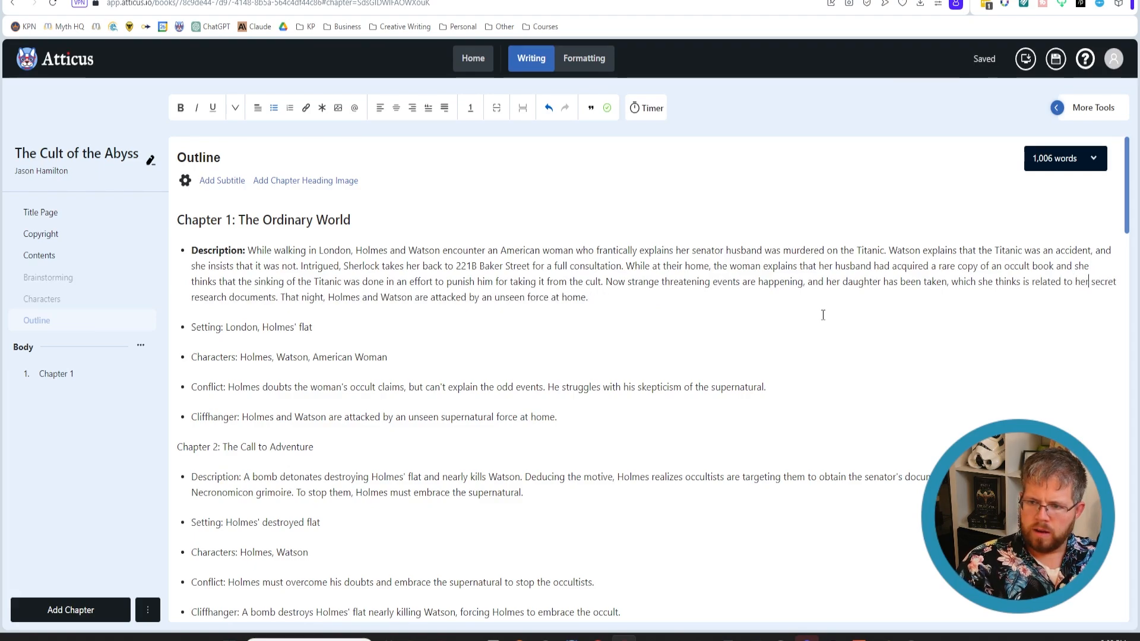
pyautogui.write("and's")
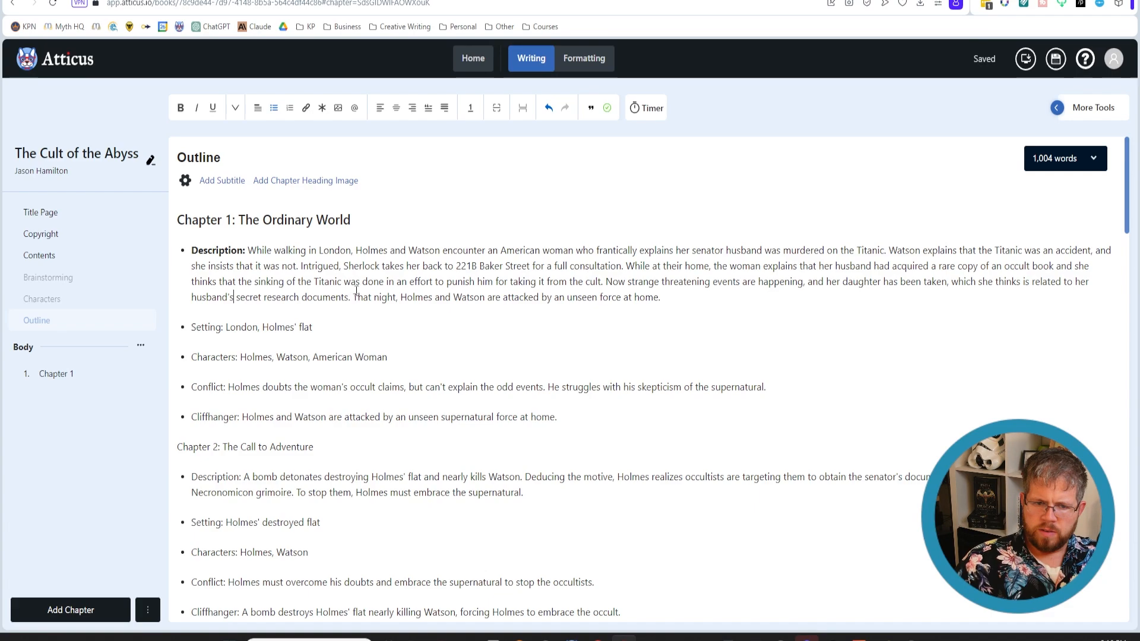
# Step: Replace the "That night" sentence in chapter 1's description with "Sherlock and Watson ask her a few questions, in which Sherlock makes it clear that"
pyautogui.moveTo(353, 297); pyautogui.dragTo(607, 281)
pyautogui.keyDown('shift'); pyautogui.click(660, 298); pyautogui.keyUp('shift')
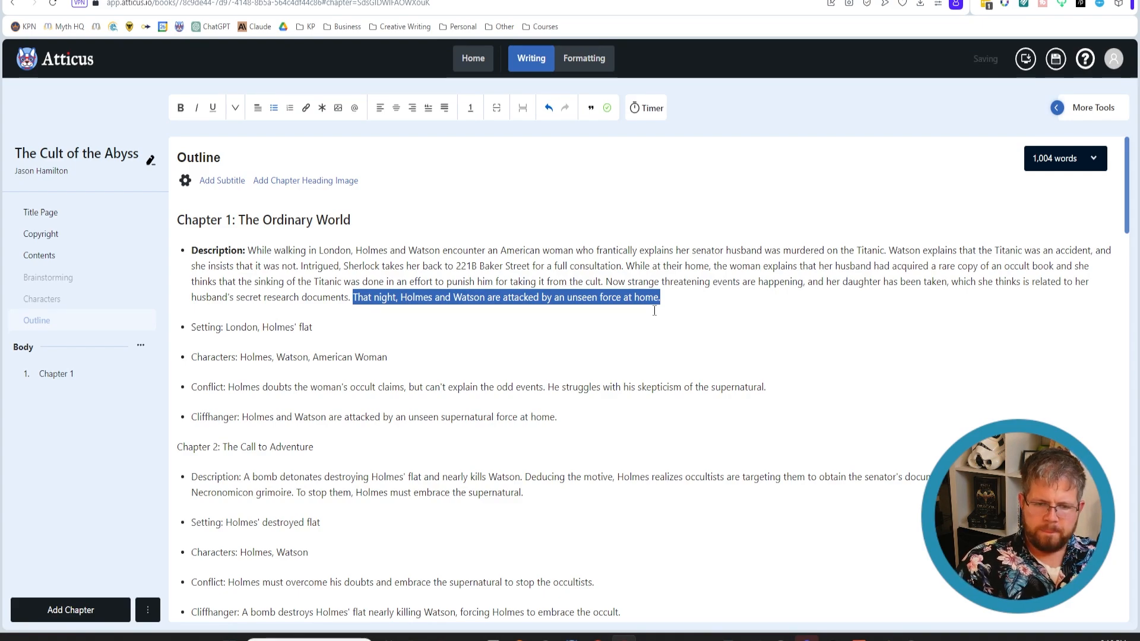
pyautogui.write('Sherlock and Wat')
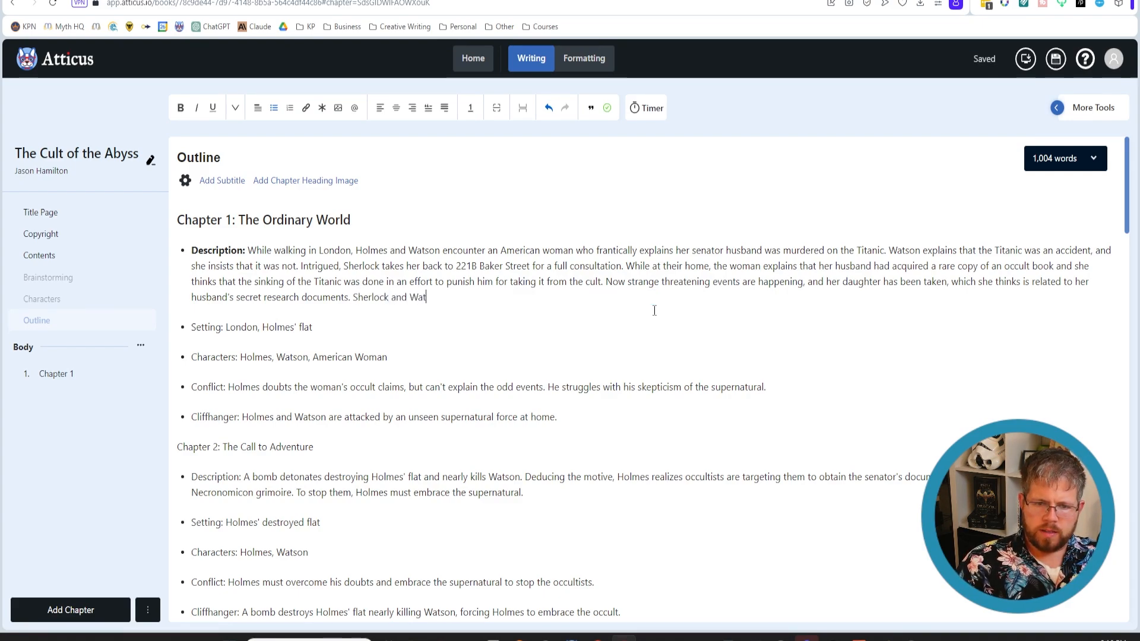
pyautogui.write('son ask her a few ')
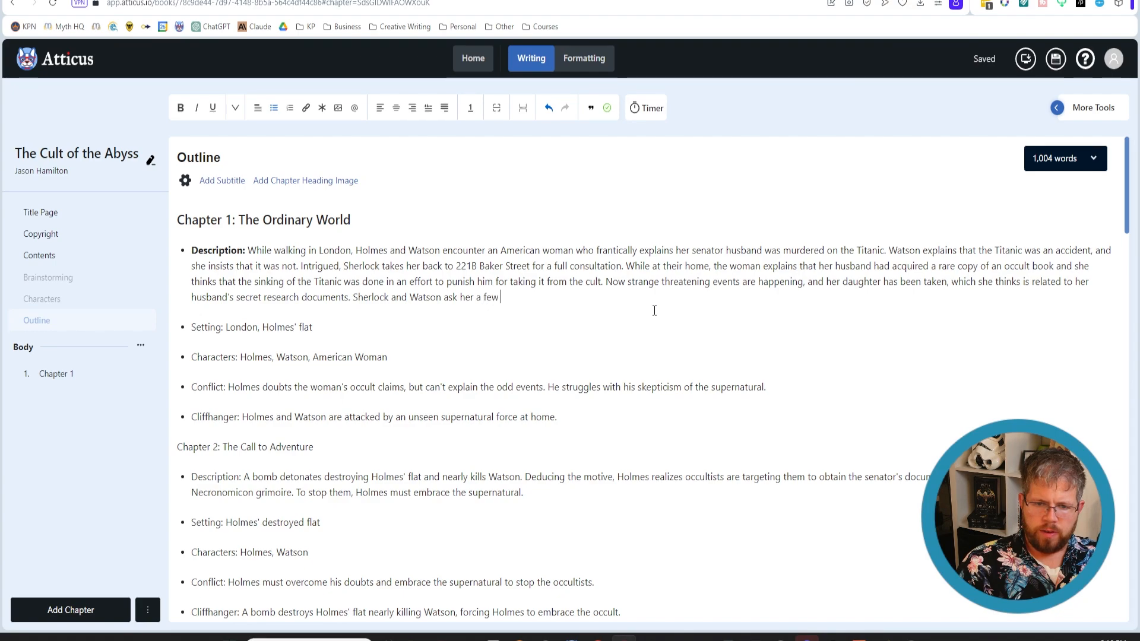
pyautogui.write('questions')
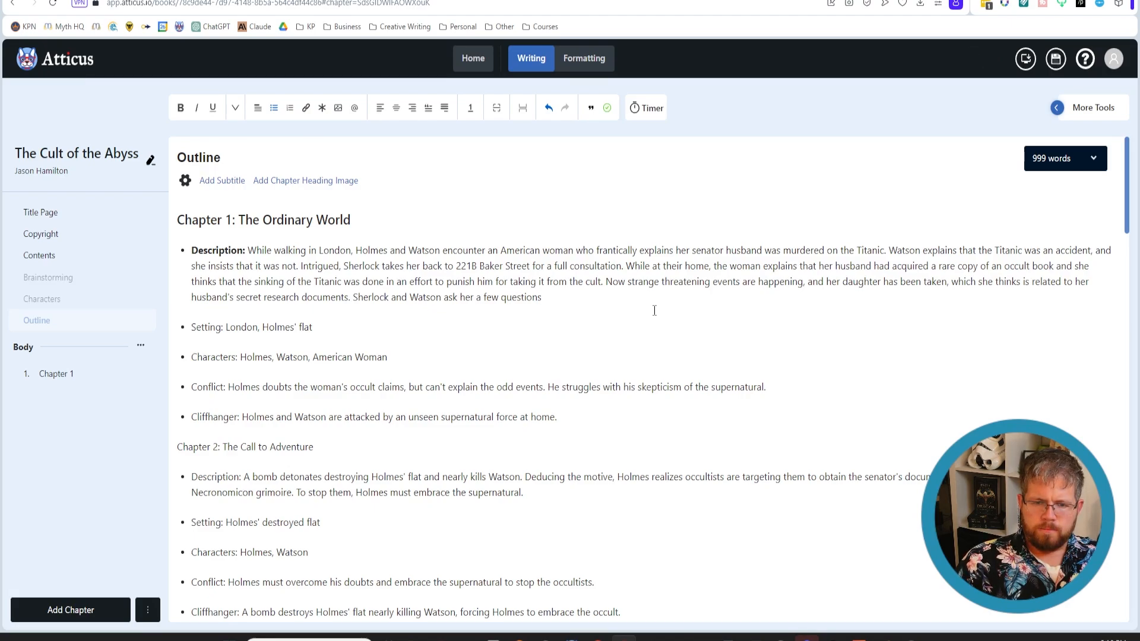
pyautogui.write(', in which S')
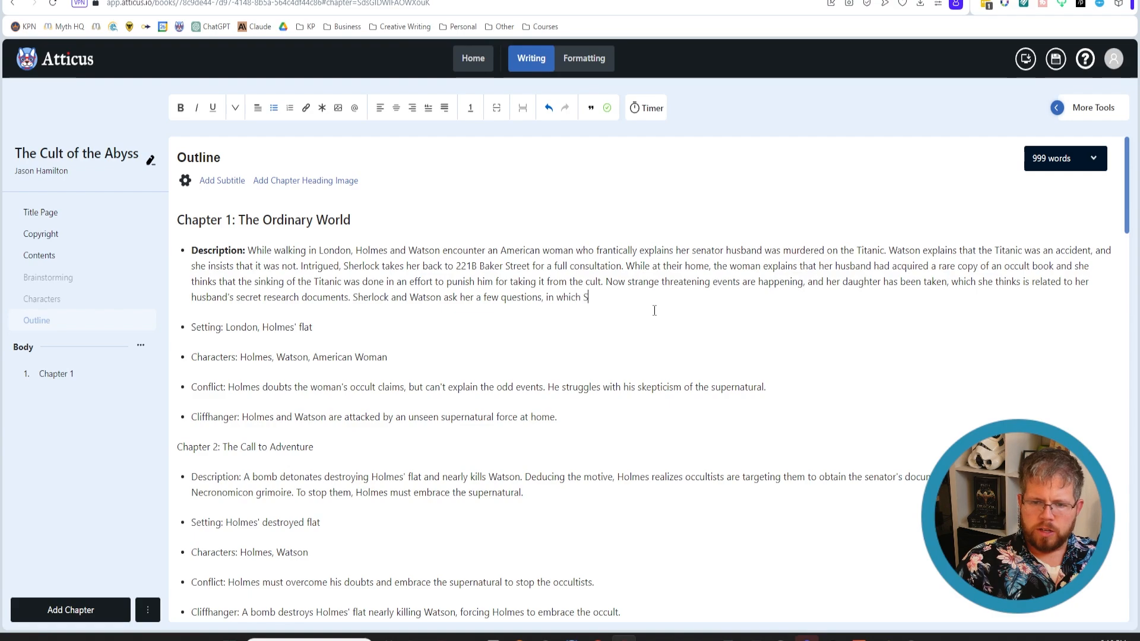
pyautogui.write('herlock makes it ')
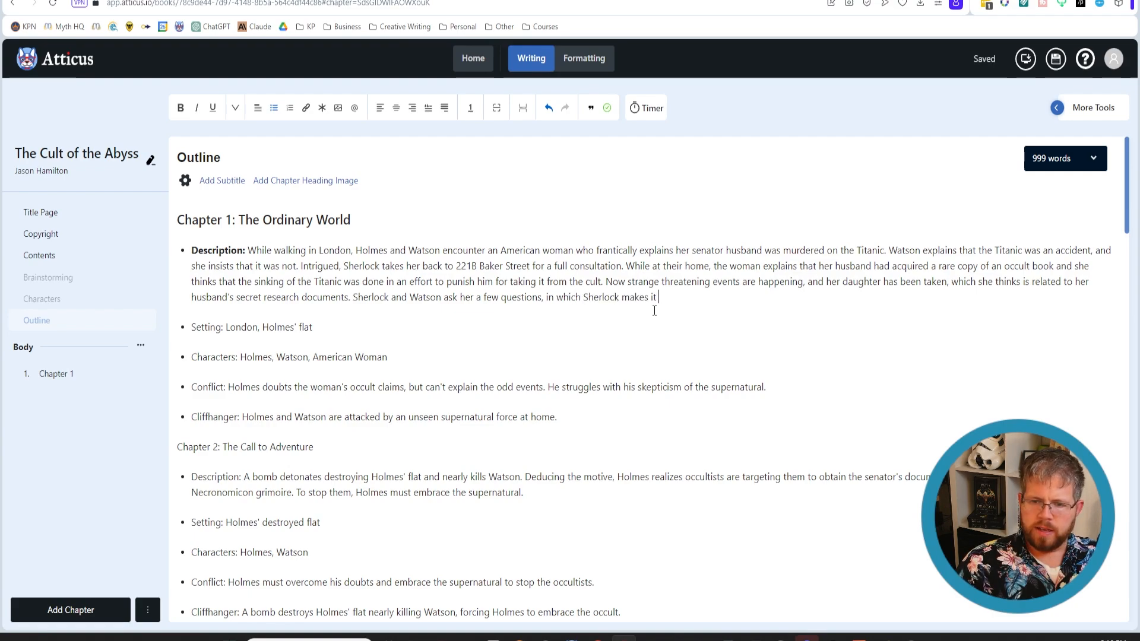
pyautogui.write("clear that he doesn't b")
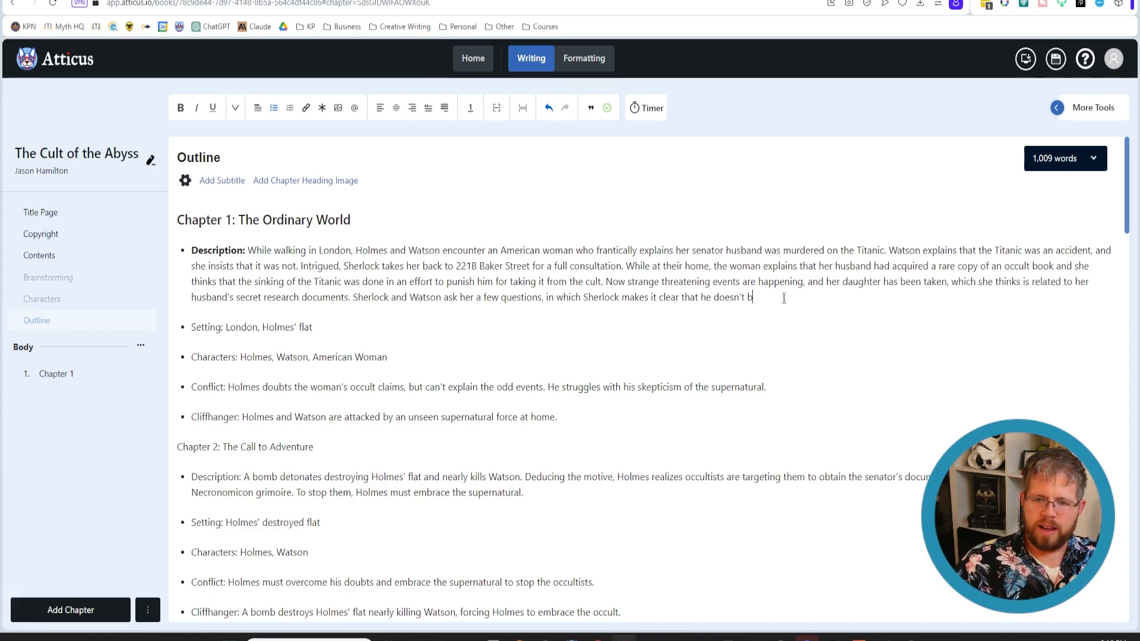
# Step: Complete the sentence after "makes it clear that" with "he doesn't think the cult would sink the Titanic just to get one book."
pyautogui.moveTo(754, 298); pyautogui.dragTo(702, 298)
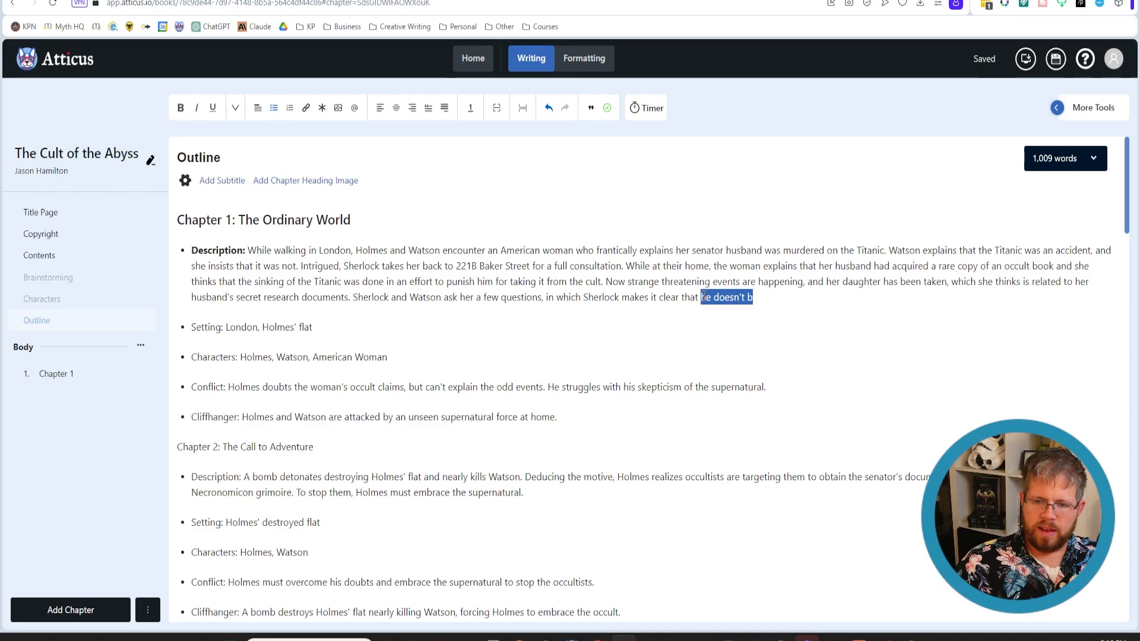
pyautogui.write('he d')
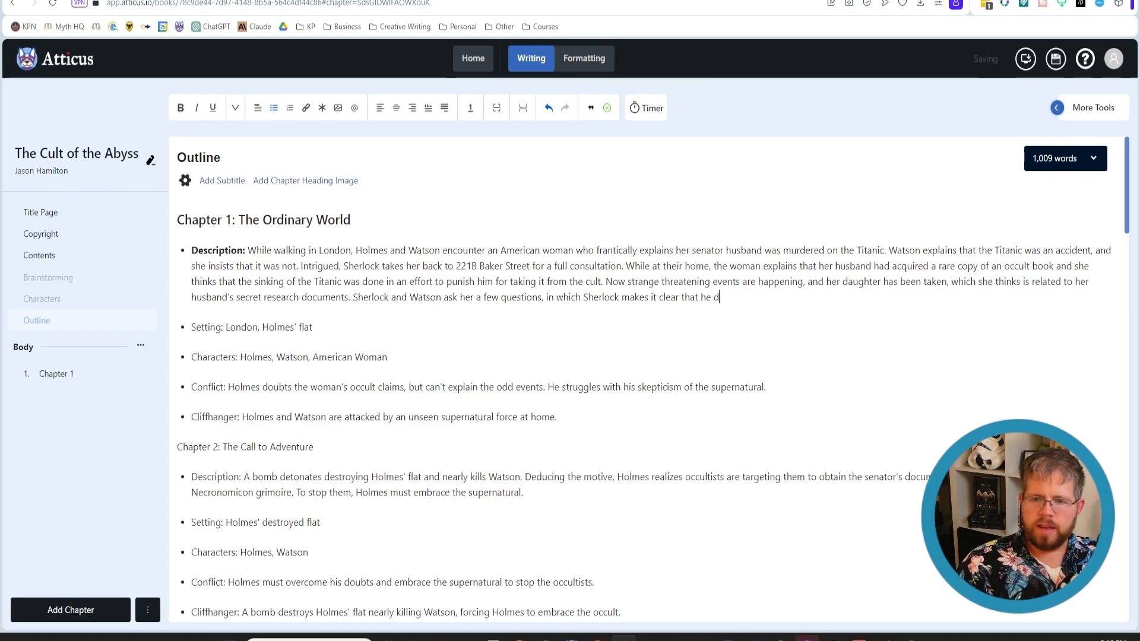
pyautogui.write("oesn't think the Titanic")
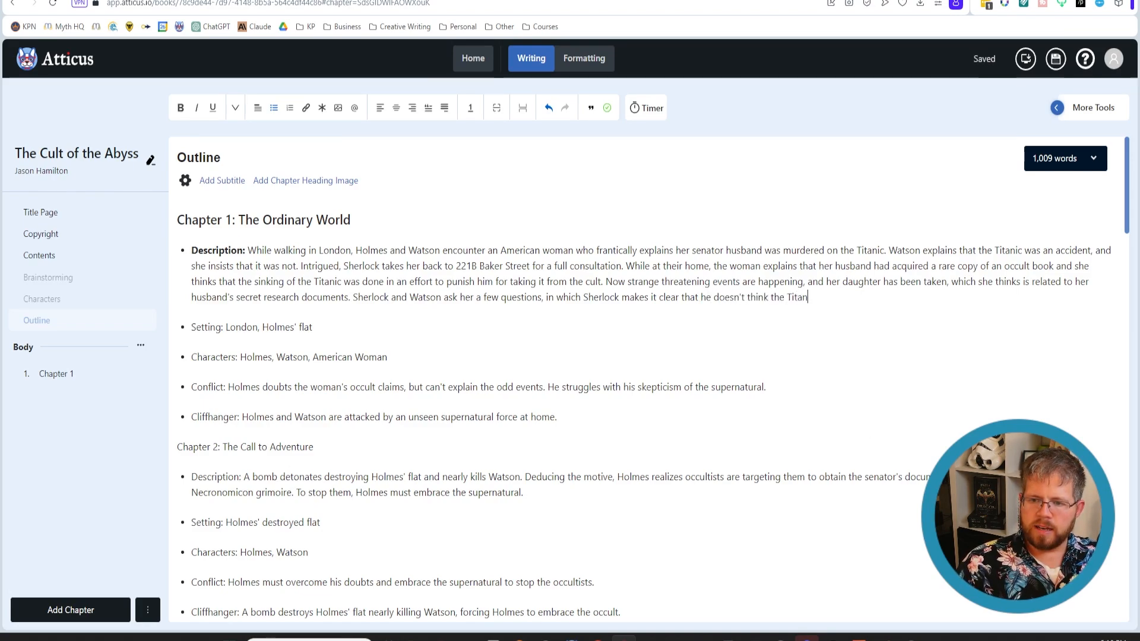
pyautogui.press('BackSpace')
pyautogui.press('BackSpace')
pyautogui.press('BackSpace')
pyautogui.press('BackSpace')
pyautogui.press('BackSpace')
pyautogui.press('BackSpace')
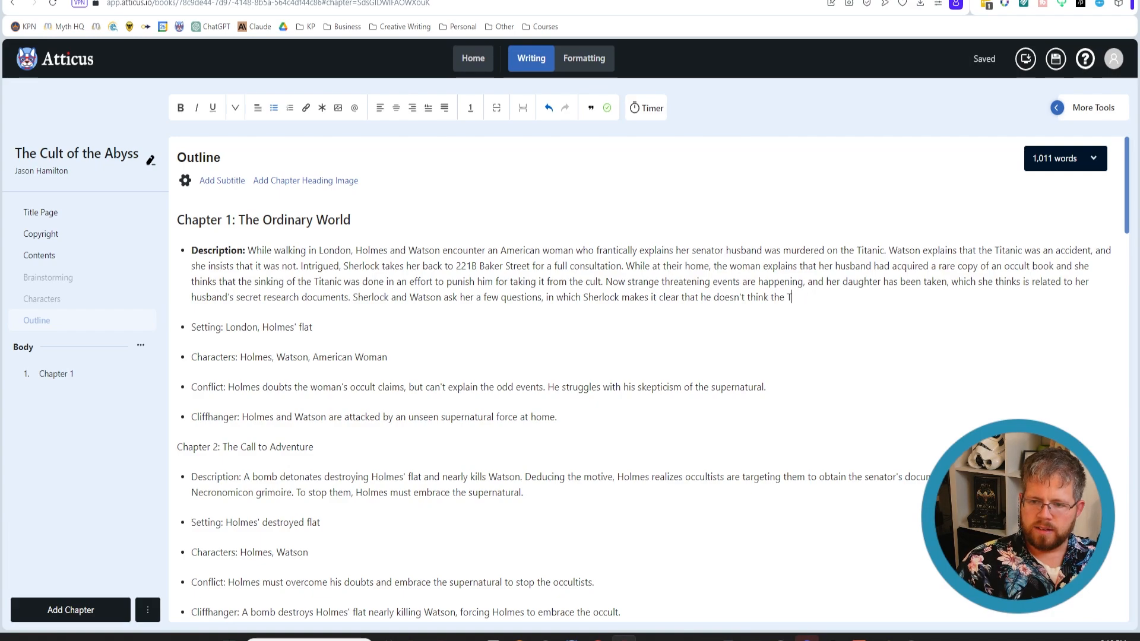
pyautogui.write('cult would sink')
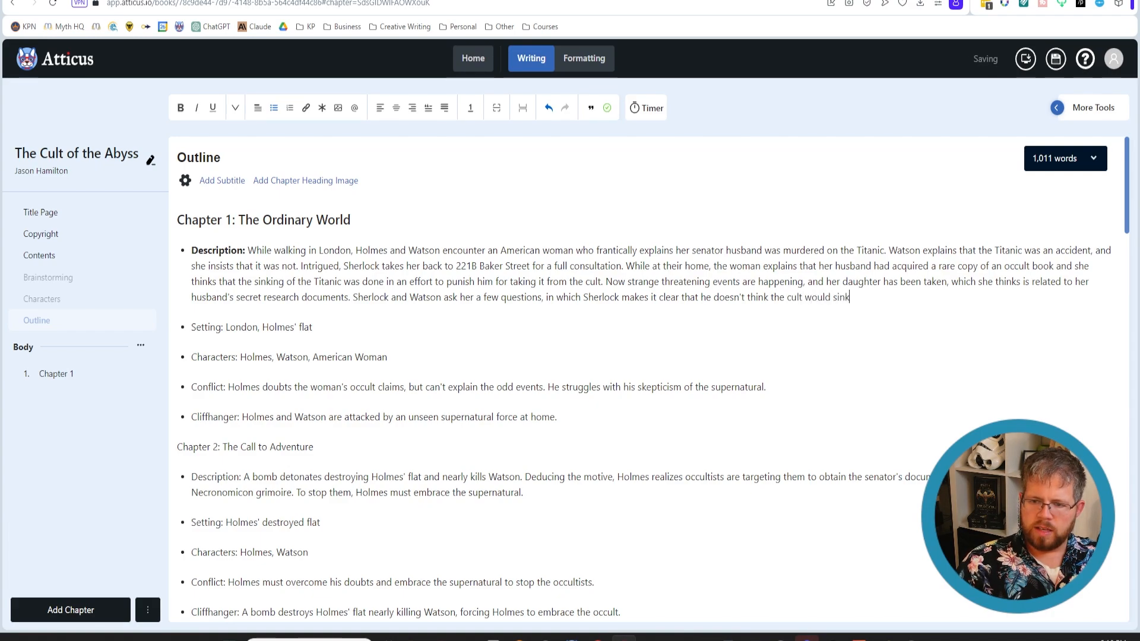
pyautogui.write(' the Titanic just')
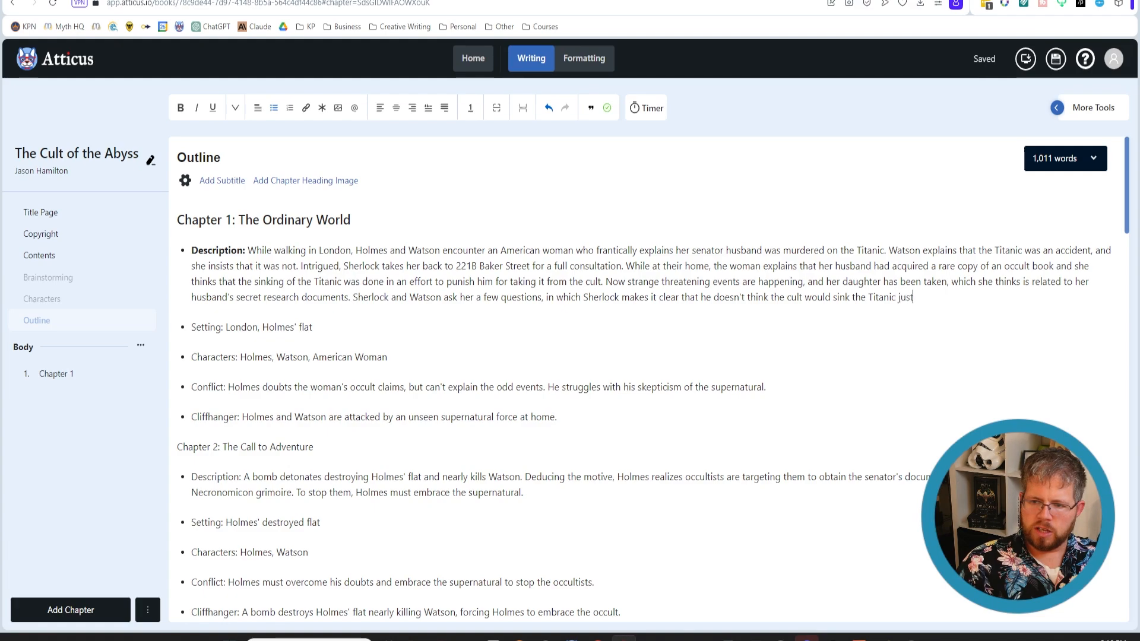
pyautogui.write(' to get one bo')
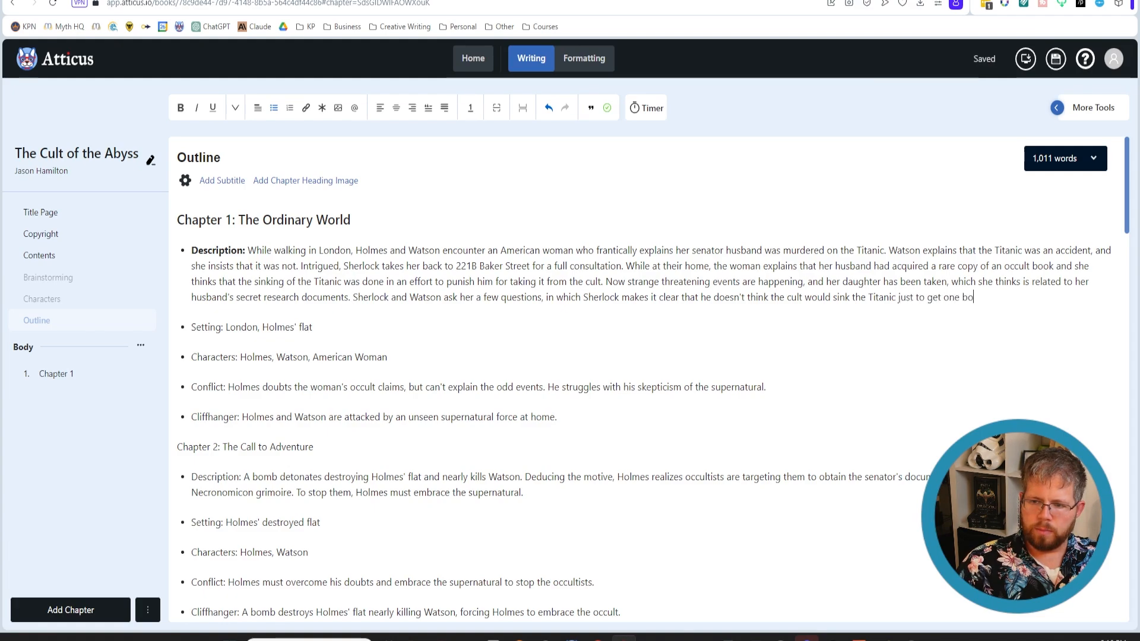
pyautogui.write('ok. But')
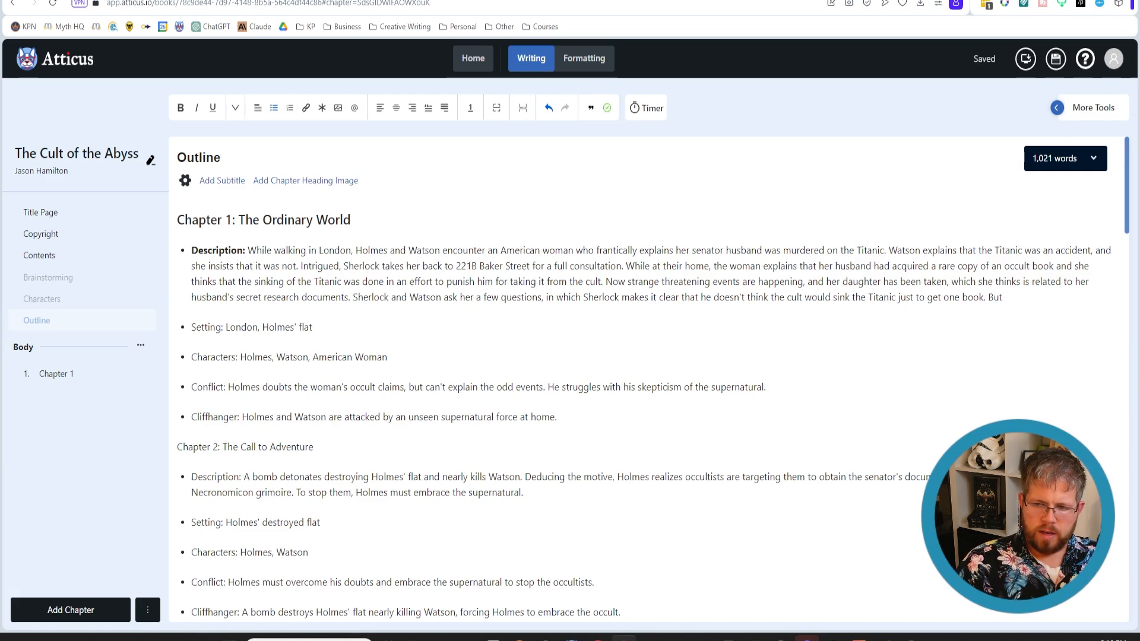
pyautogui.press('BackSpace')
pyautogui.press('BackSpace')
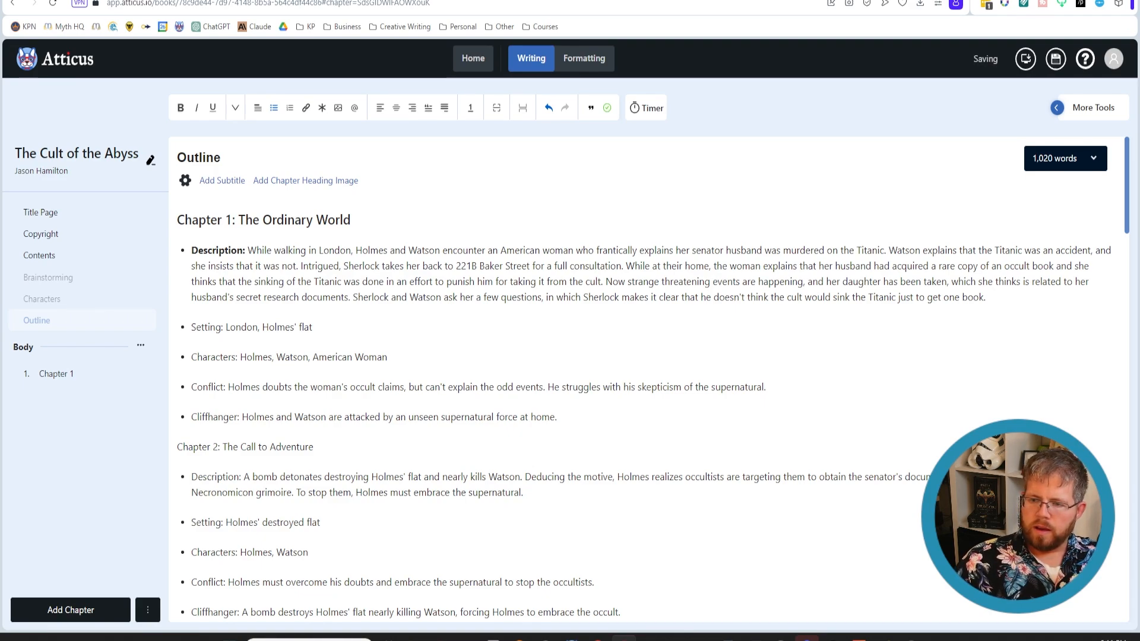
# Step: End chapter 1's description with the sentence "Just then, an explosion rocks 221 B Baker St."
pyautogui.write('Just then,')
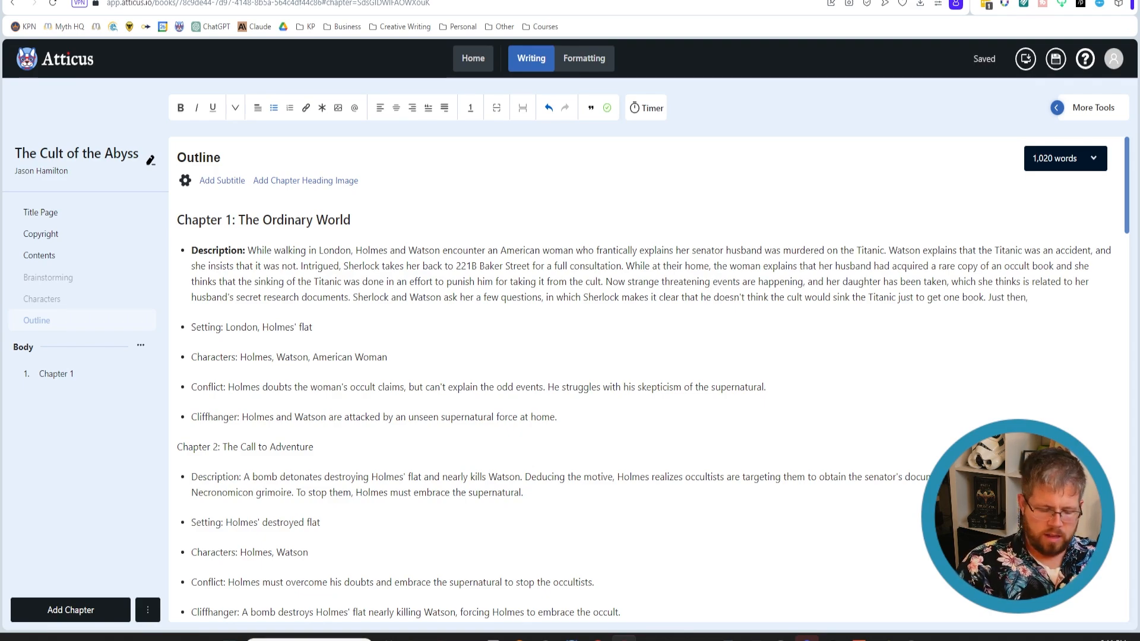
pyautogui.write(' an e')
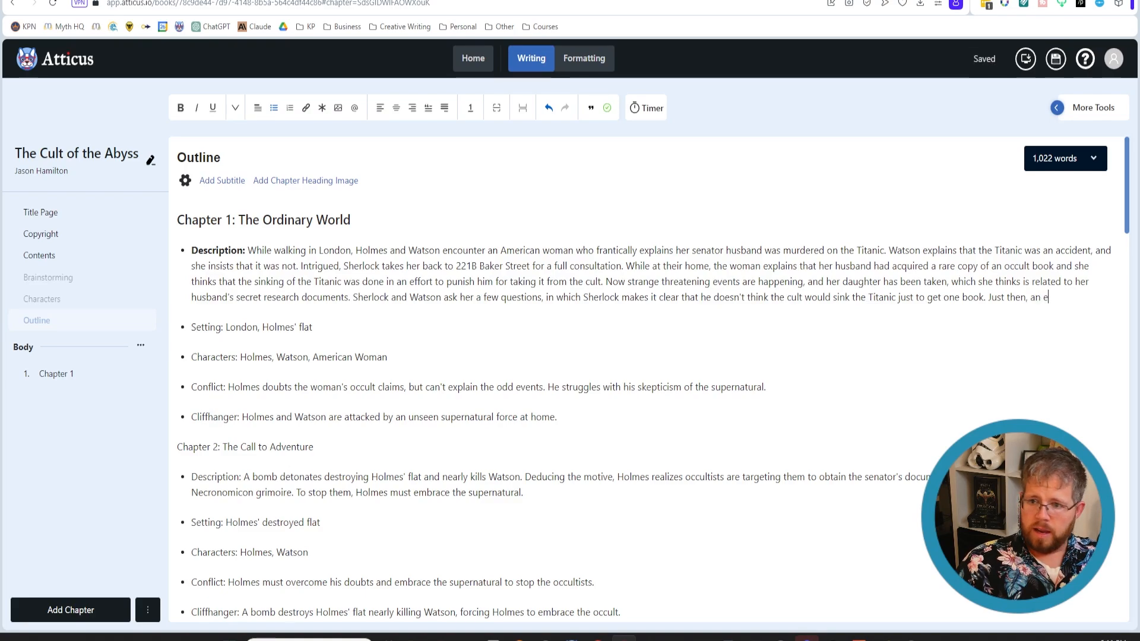
pyautogui.write('xplosion rocks 221 ')
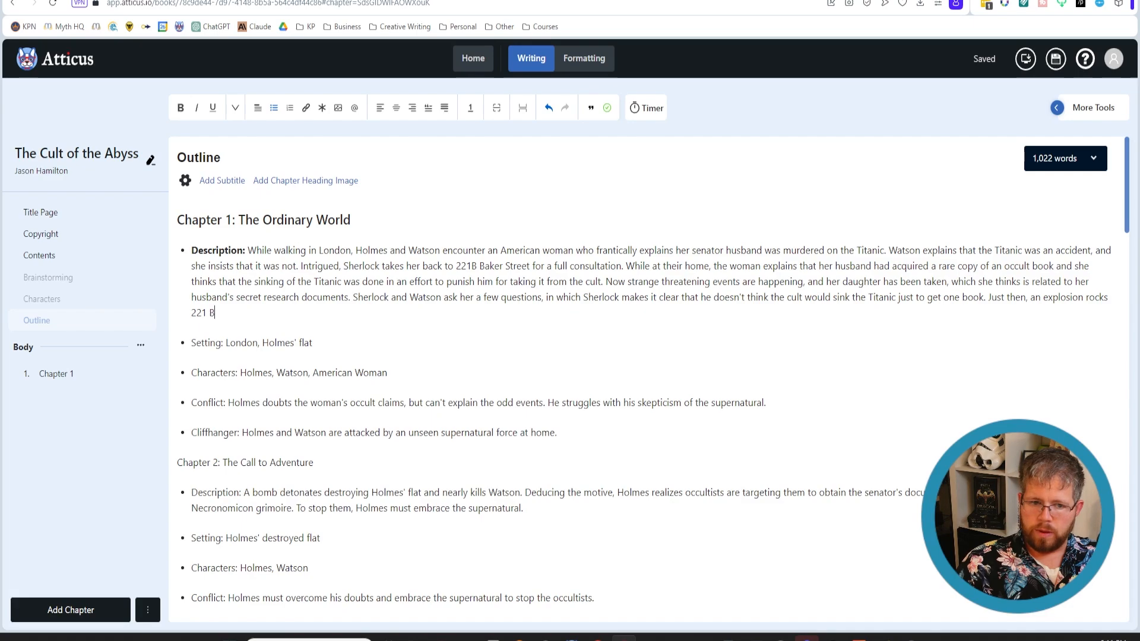
pyautogui.write('B Back')
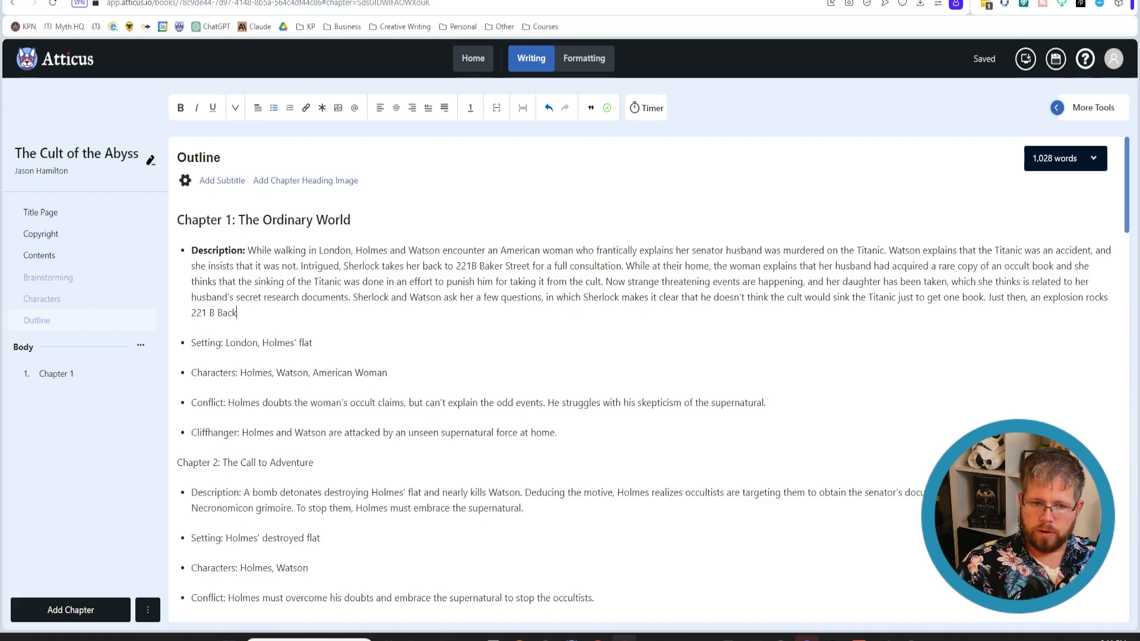
pyautogui.press('BackSpace')
pyautogui.press('BackSpace')
pyautogui.write('ker st')
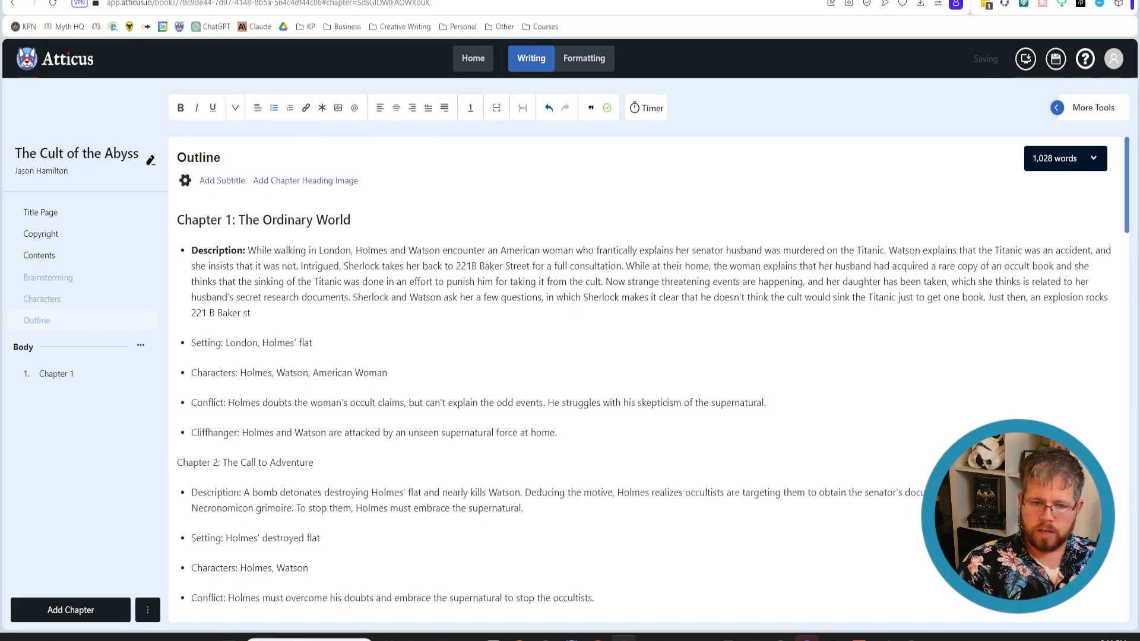
pyautogui.press('BackSpace')
pyautogui.press('BackSpace')
pyautogui.write('St.')
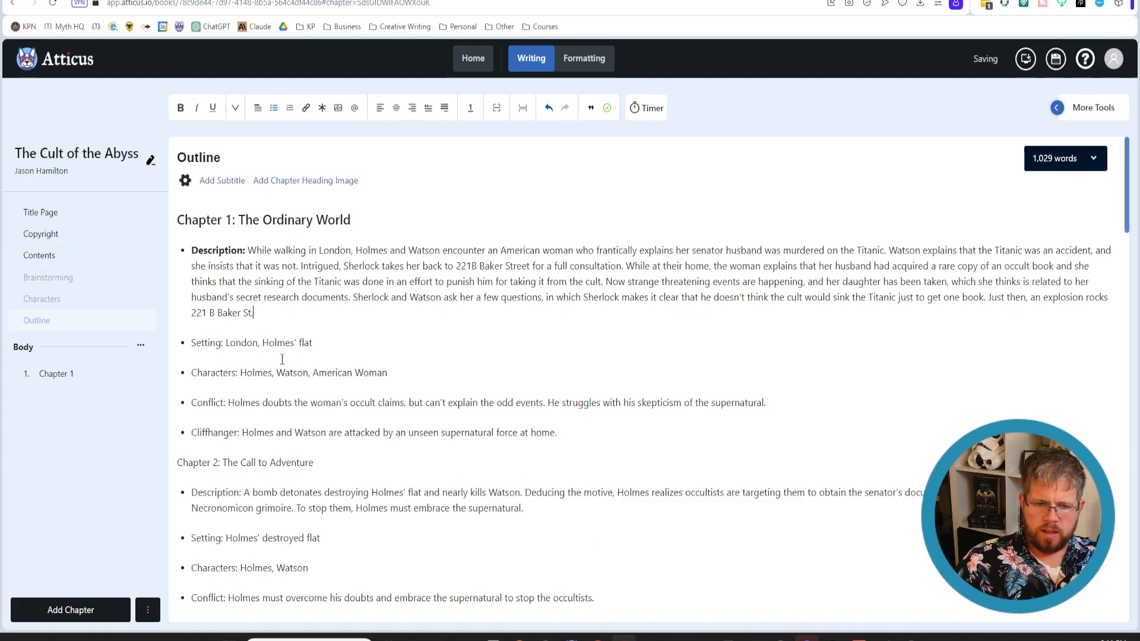
# Step: Replace "American Woman" with "Stella" in chapter 1's list of characters
pyautogui.scroll(-2, 285, 297)
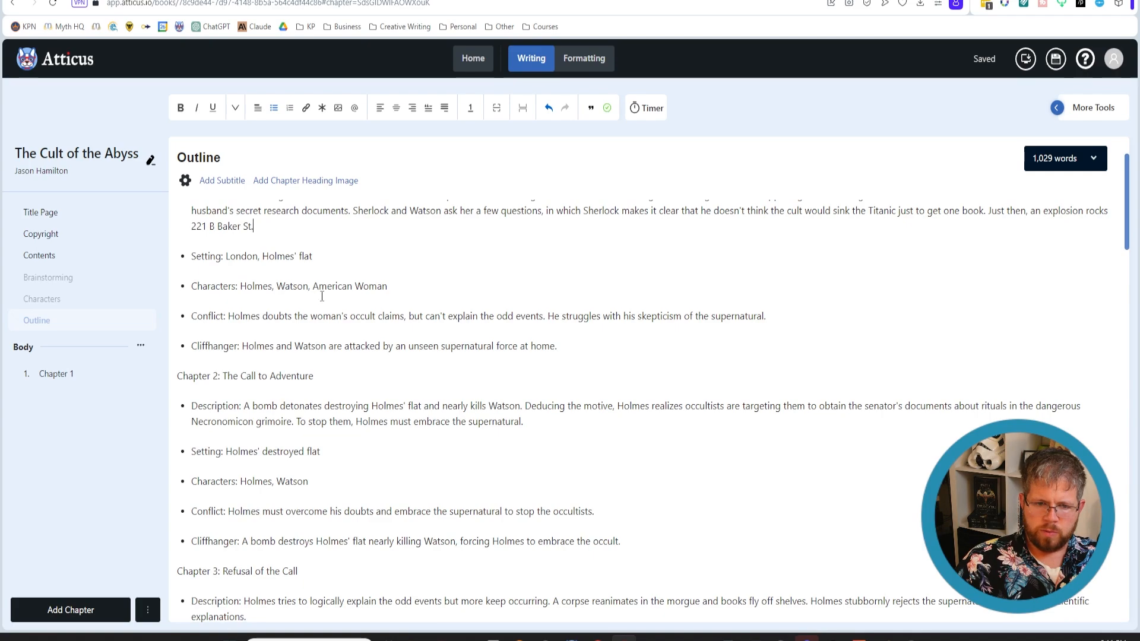
pyautogui.scroll(2, 401, 403)
pyautogui.moveTo(392, 374); pyautogui.dragTo(312, 374)
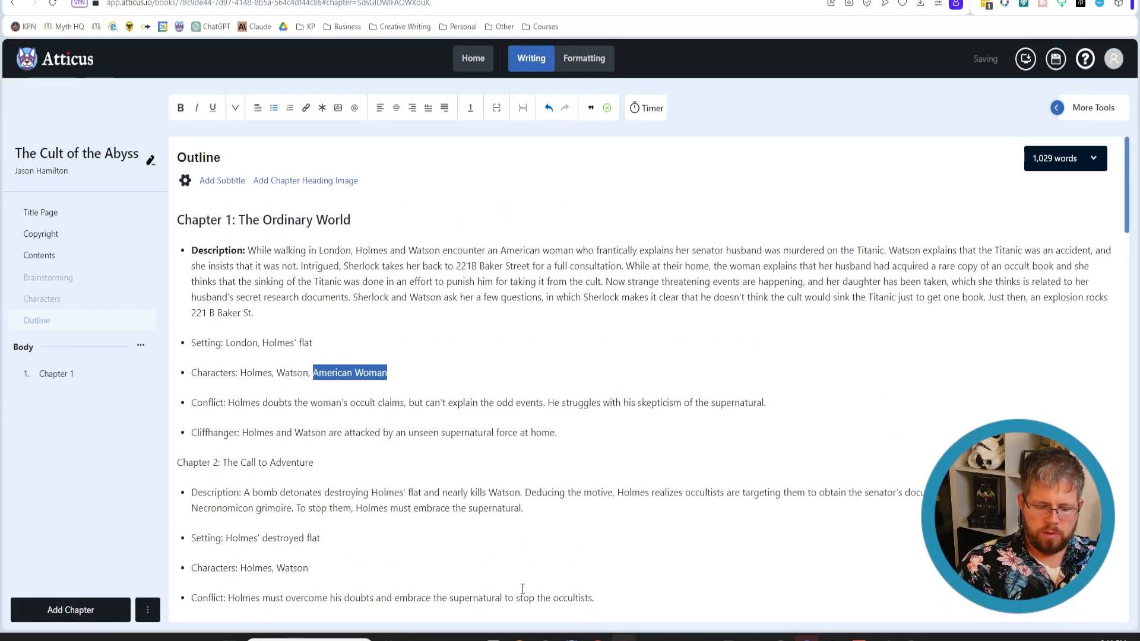
pyautogui.write('Stella')
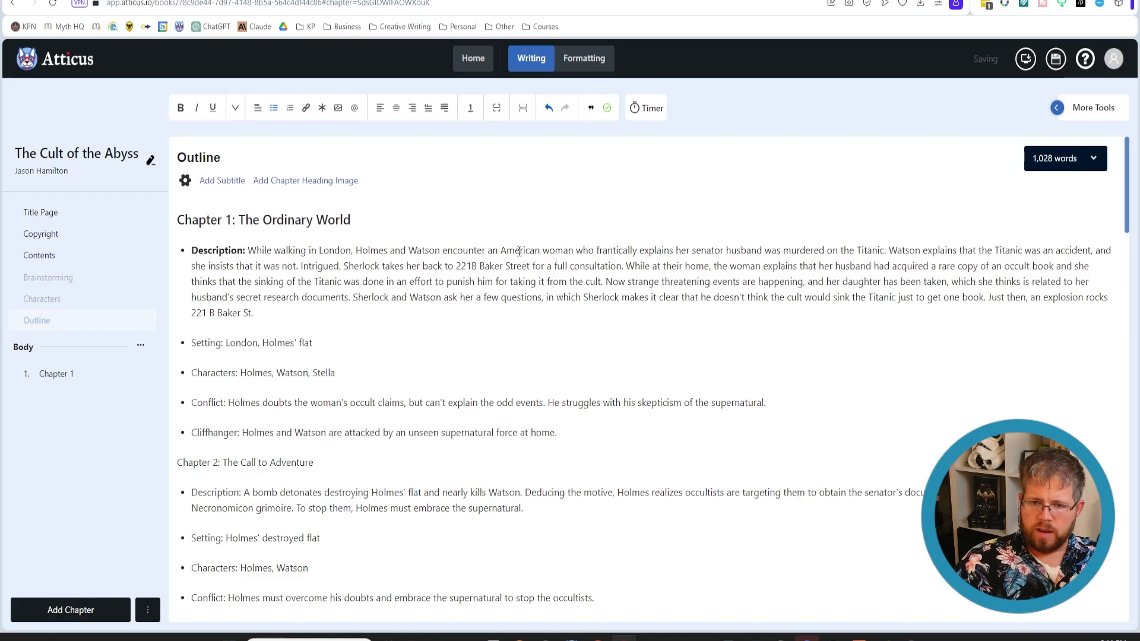
# Step: Insert ", Stella," after "American woman" in the first sentence of chapter 1's description
pyautogui.click(576, 250)
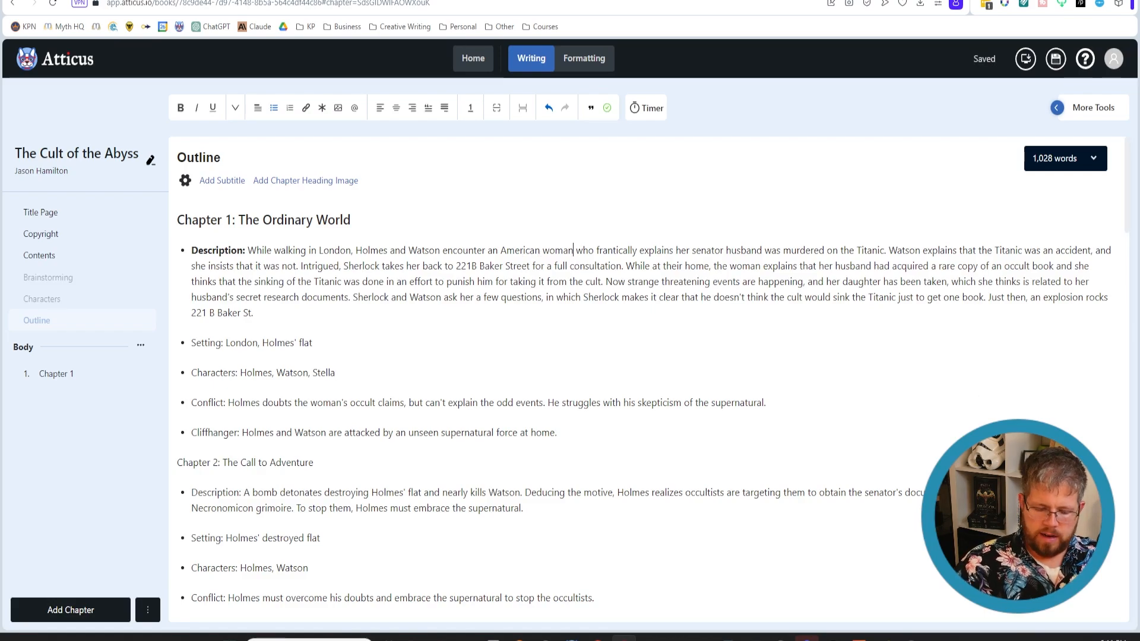
pyautogui.write(', Stella,')
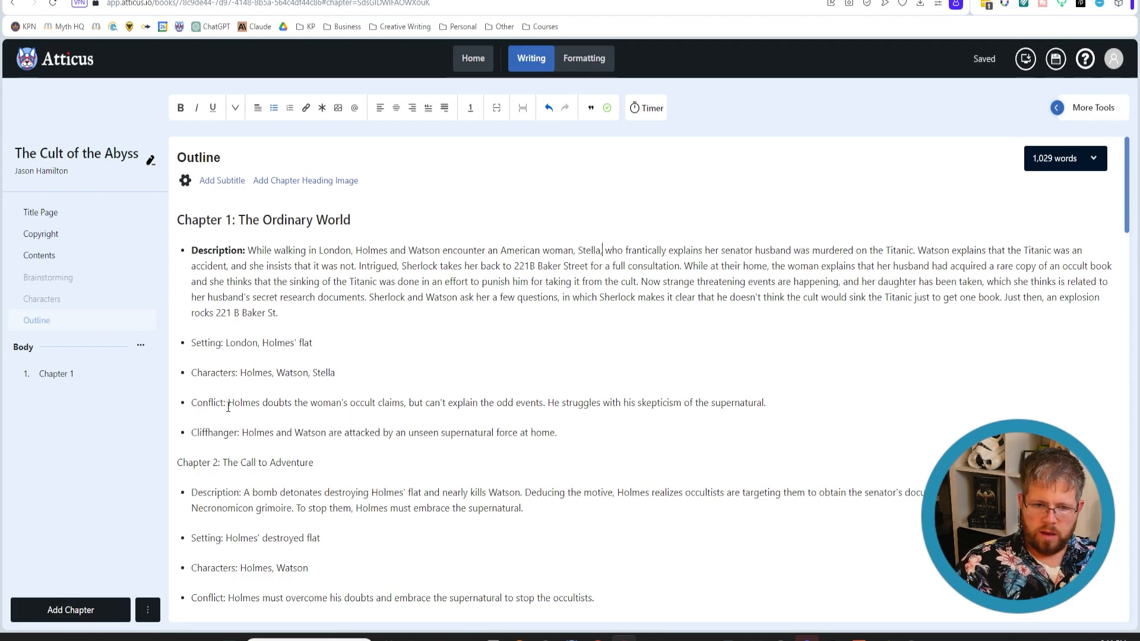
# Step: Add "of being involved with the sinking of the Titanic" after "occult claims" in chapter 1's conflict
pyautogui.moveTo(228, 407); pyautogui.dragTo(308, 407)
pyautogui.click(425, 404)
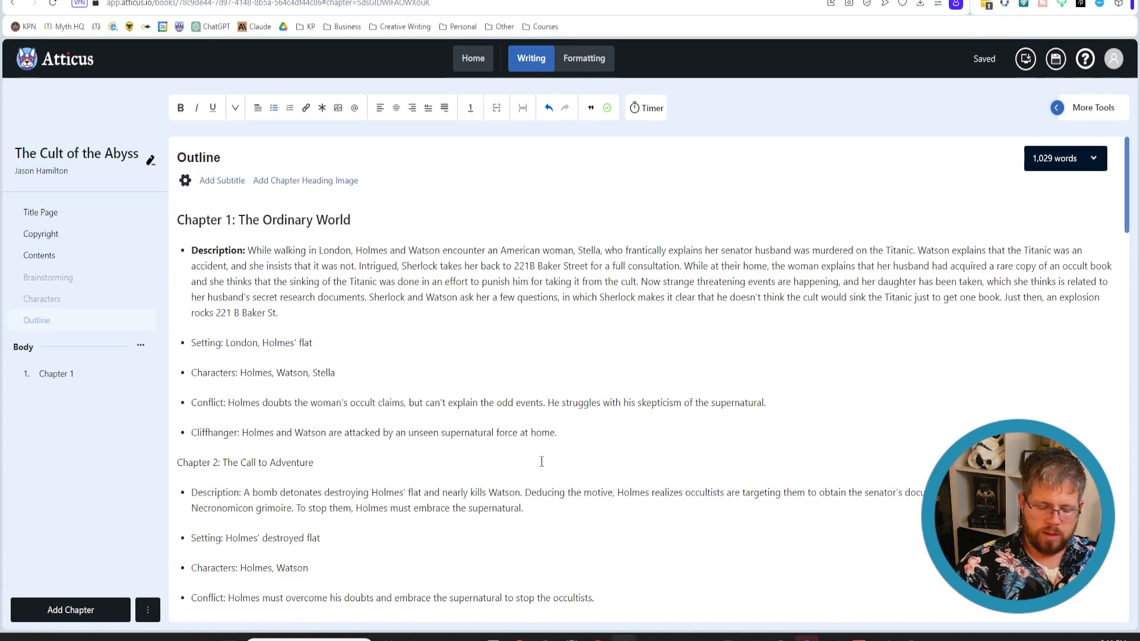
pyautogui.write('of ')
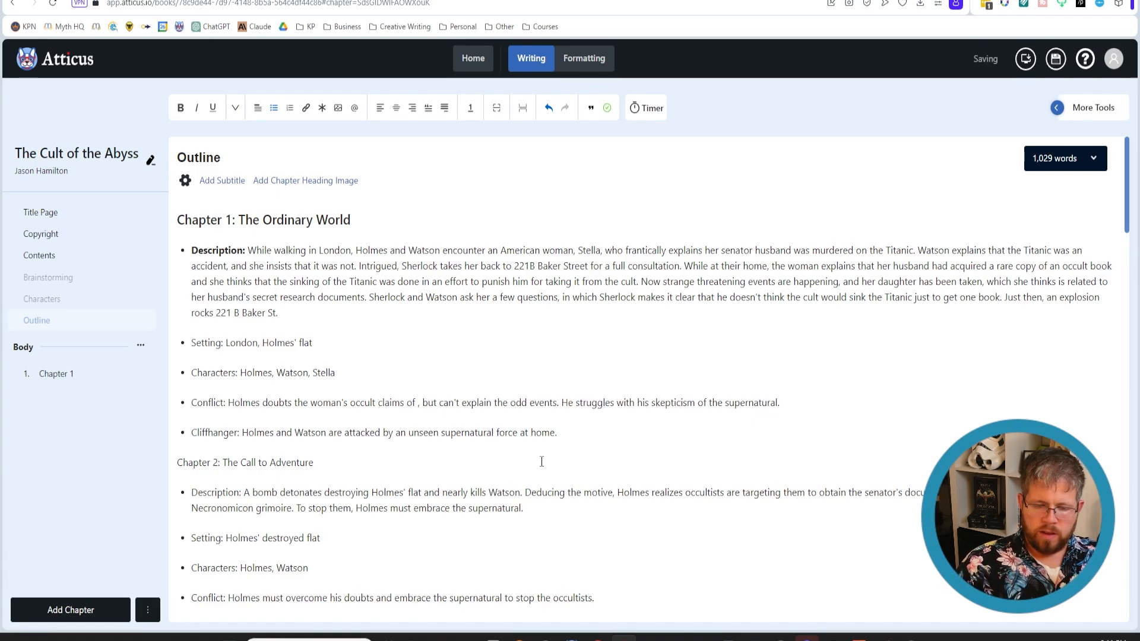
pyautogui.write('being')
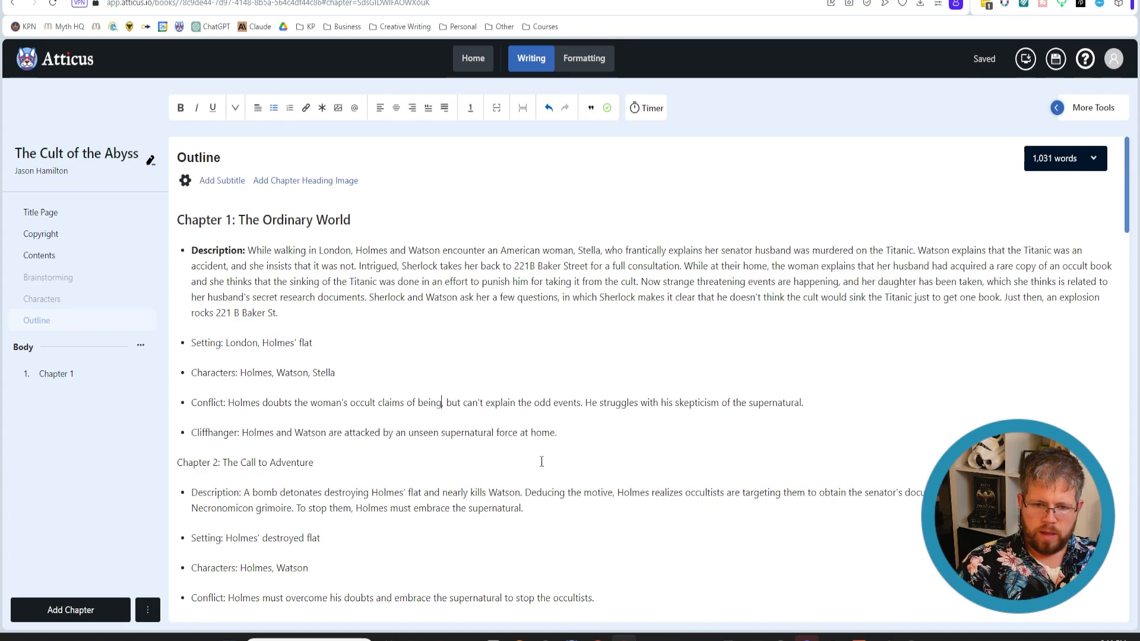
pyautogui.write(' involved with the ')
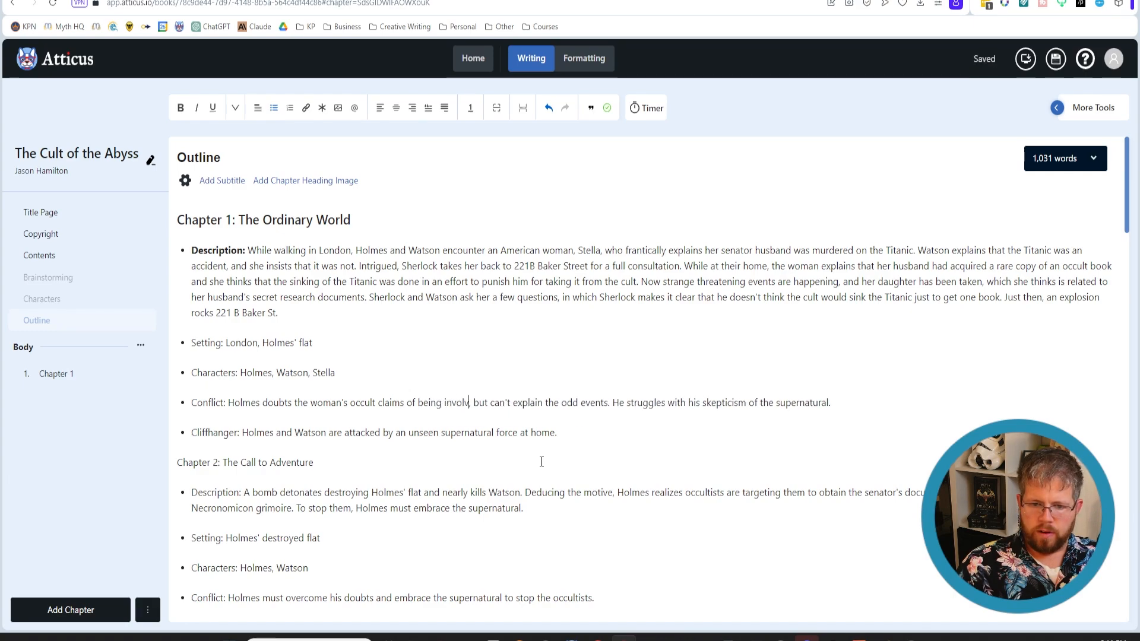
pyautogui.write('sinking of the T')
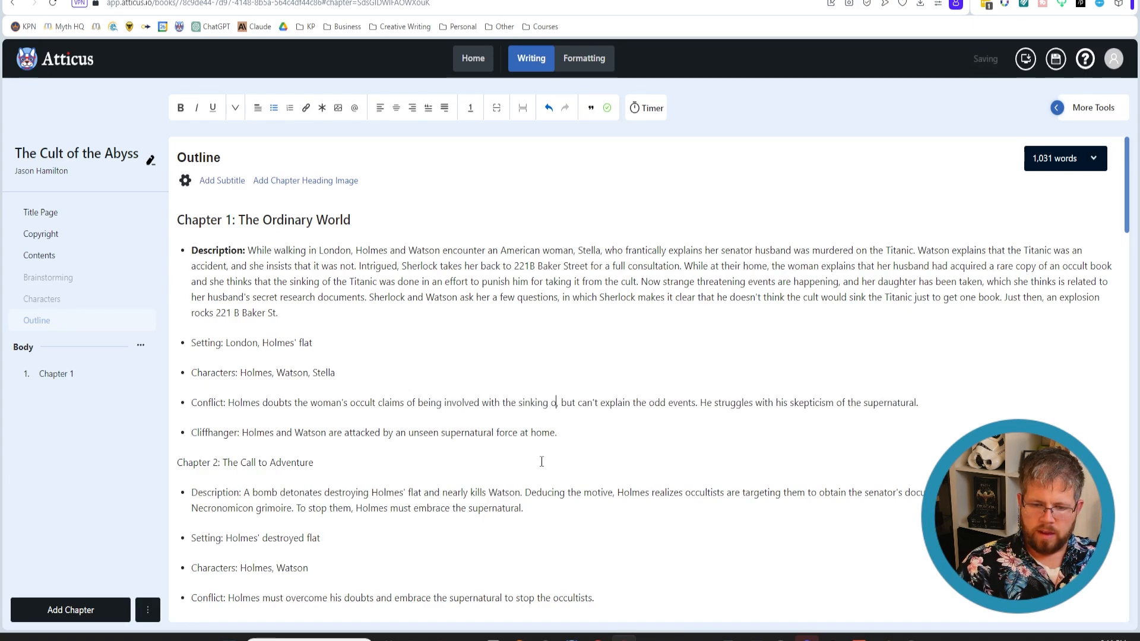
pyautogui.write('itanic')
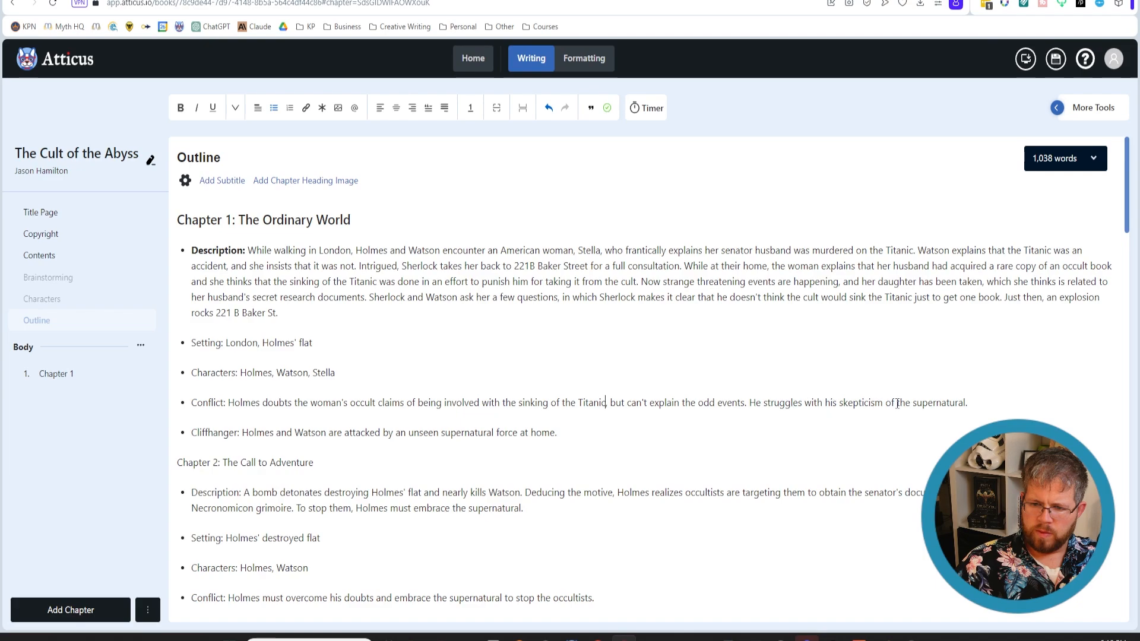
# Step: Replace the last sentence of chapter 1's conflict with "Watson struggles with the concept of the supernatural."
pyautogui.moveTo(883, 403); pyautogui.dragTo(973, 403)
pyautogui.press('BackSpace')
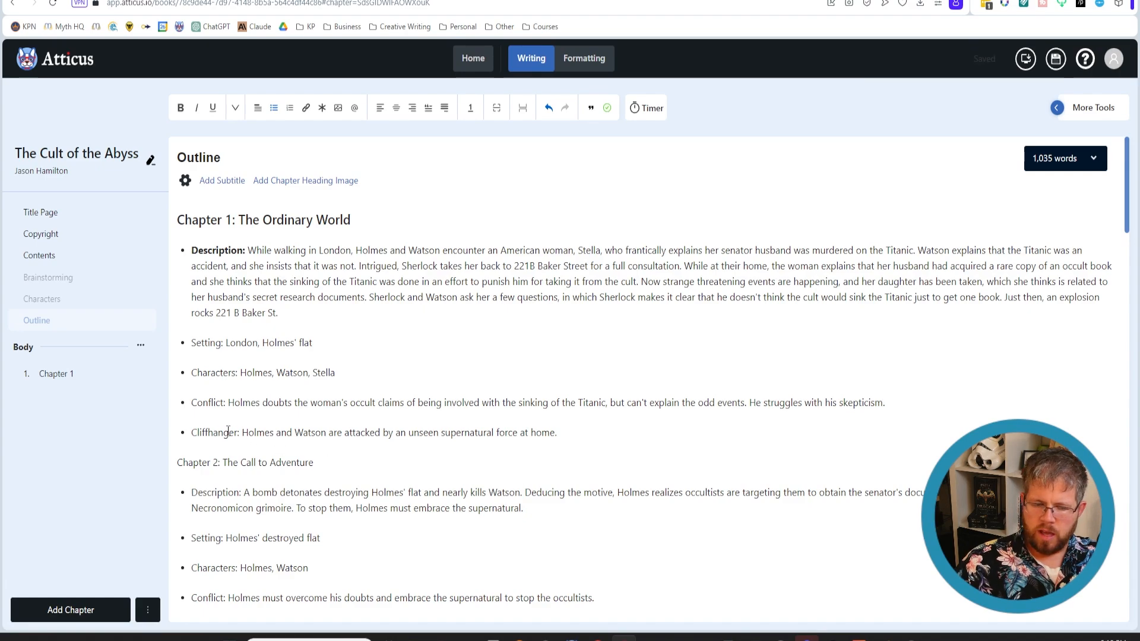
pyautogui.click(891, 412)
pyautogui.moveTo(891, 412); pyautogui.dragTo(750, 405)
pyautogui.write('Watson ')
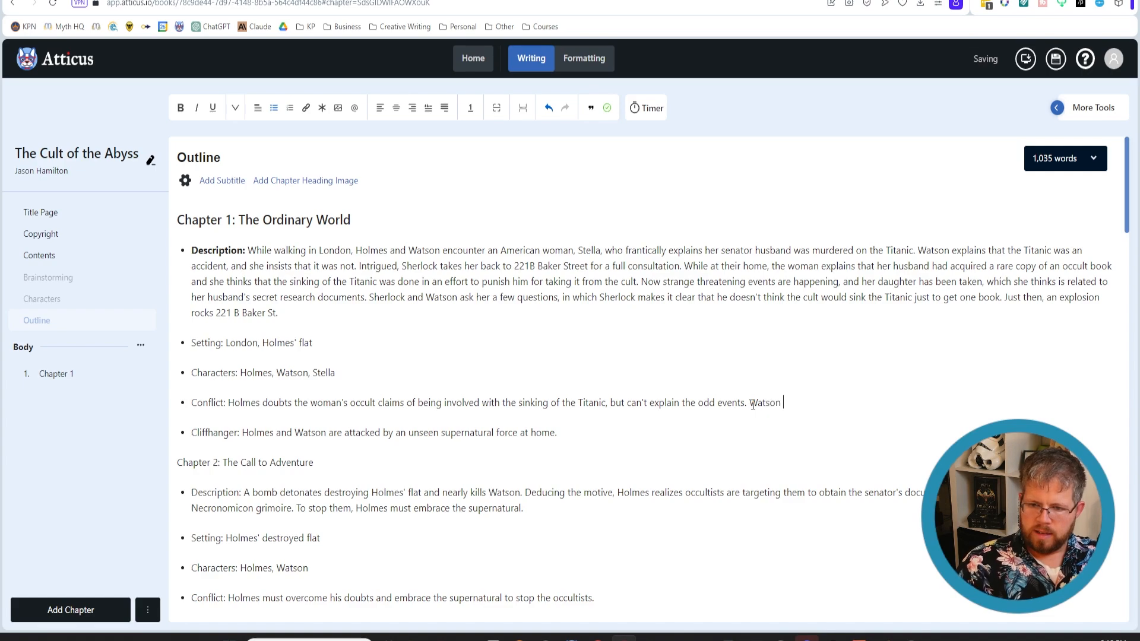
pyautogui.write('struggles with t')
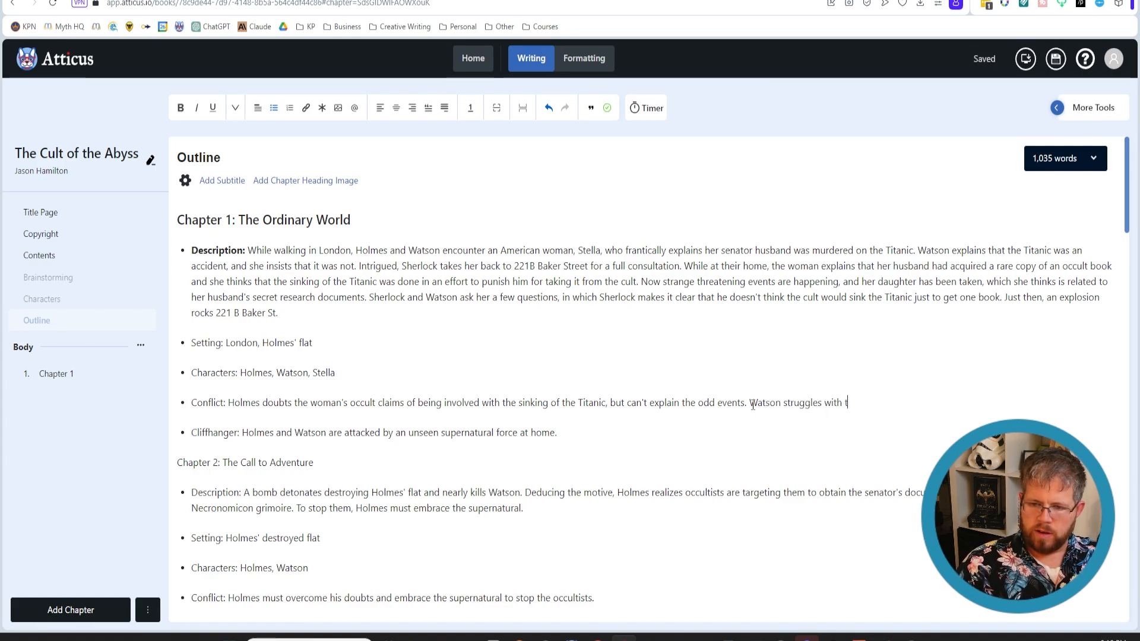
pyautogui.write('he concept of the ')
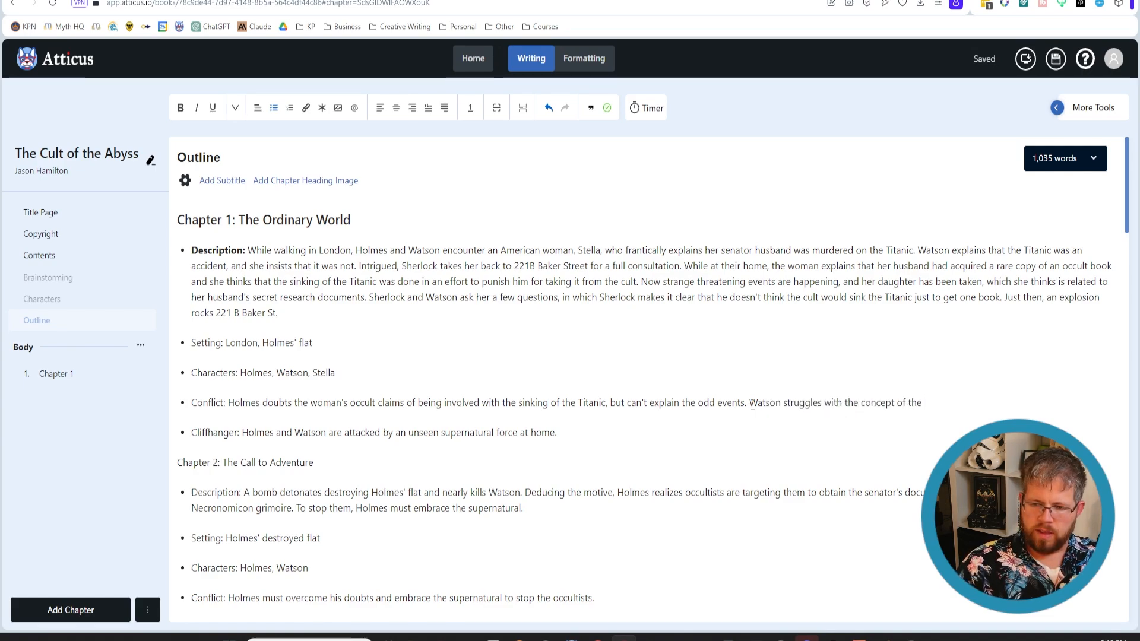
pyautogui.write('supernatural.')
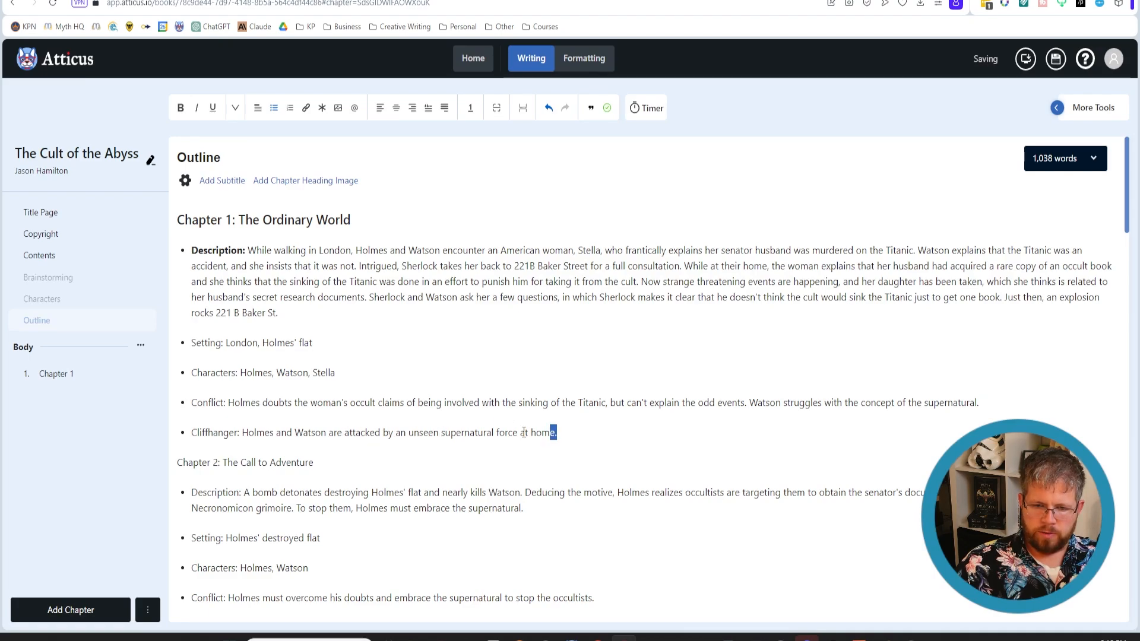
# Step: Rewrite chapter 1's cliffhanger as "The trio are attacked as the explosion rocks the flat at the end."
pyautogui.moveTo(556, 433); pyautogui.dragTo(243, 438)
pyautogui.write('The t')
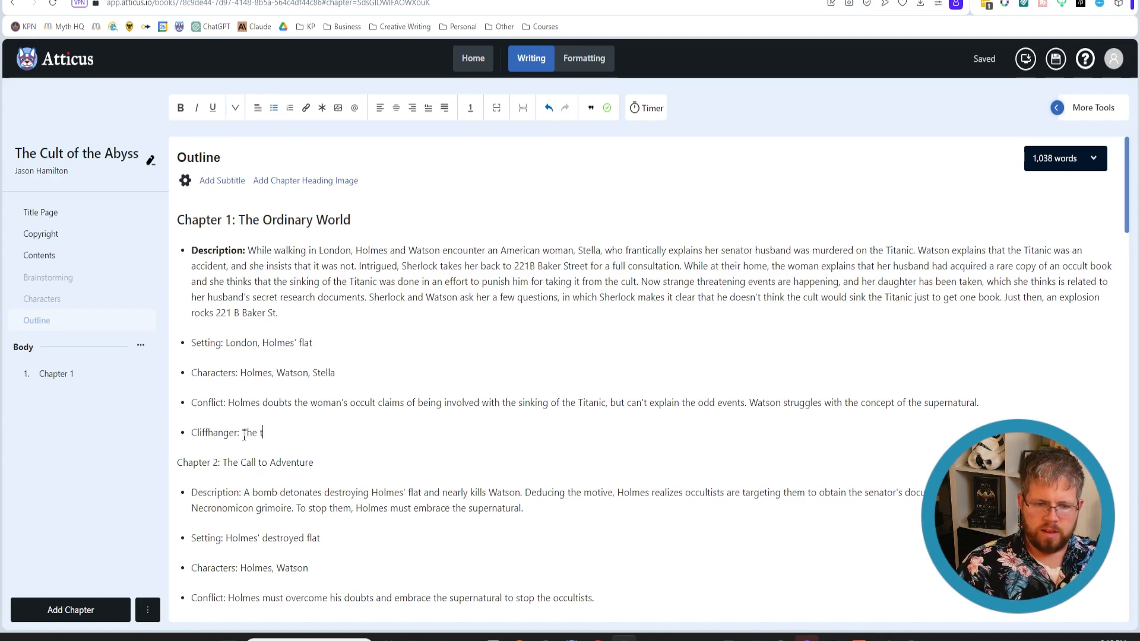
pyautogui.write('rio are attacked')
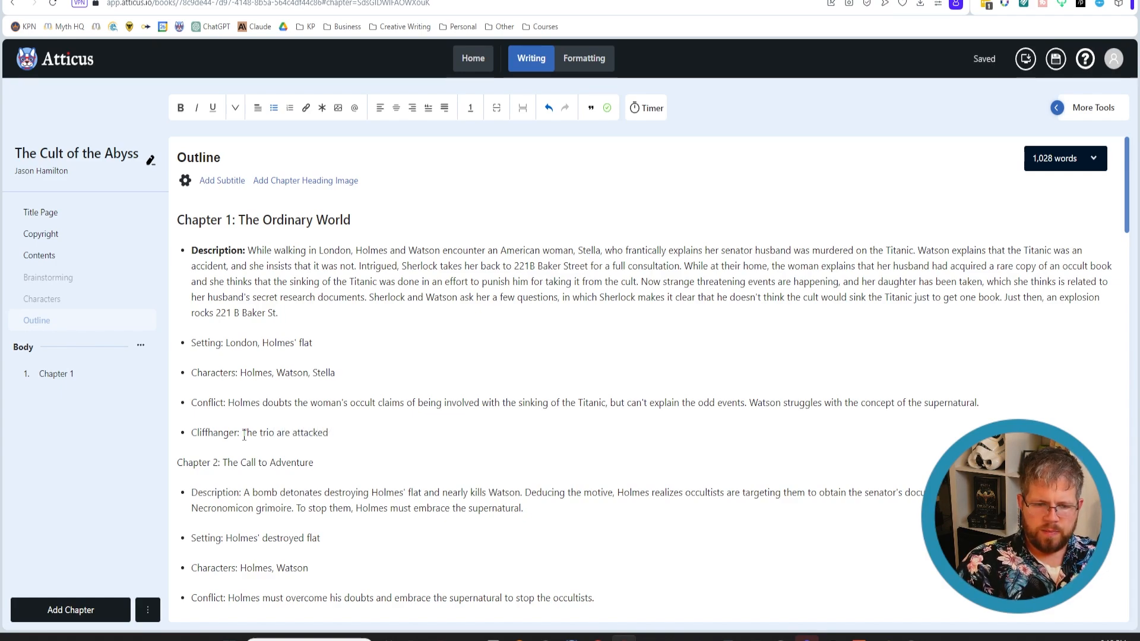
pyautogui.write(' as the')
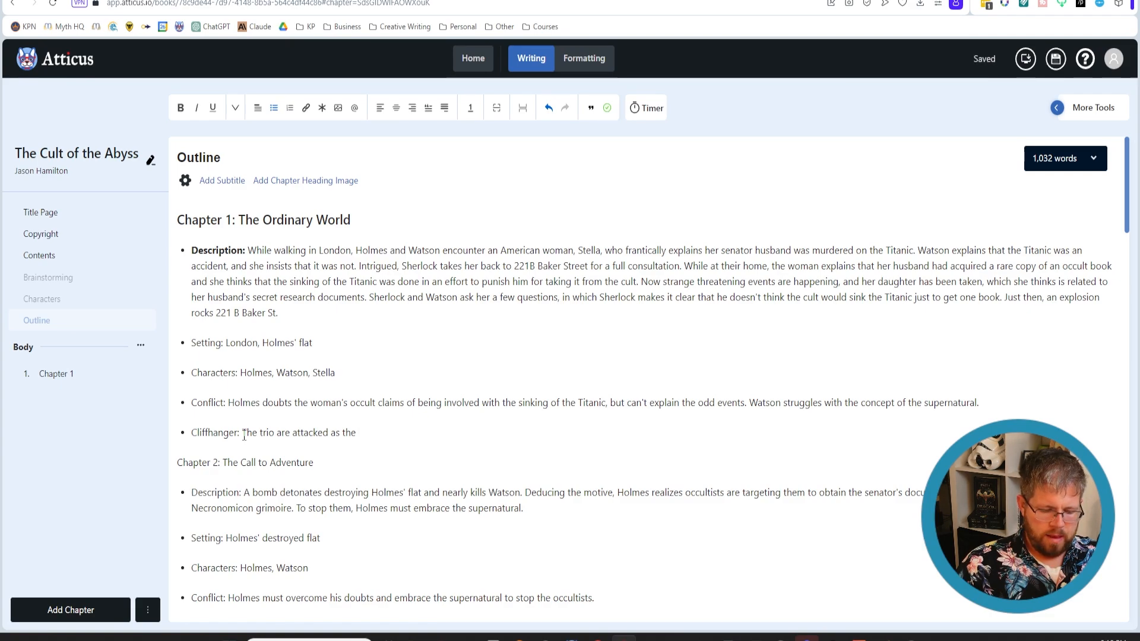
pyautogui.write('expl')
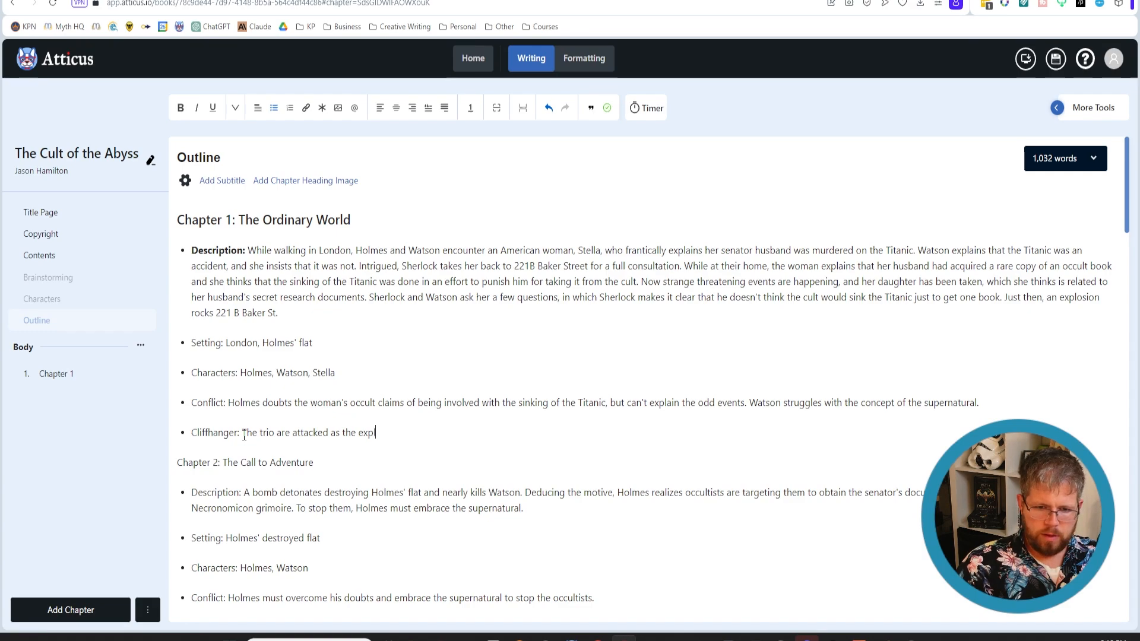
pyautogui.write('osion ro')
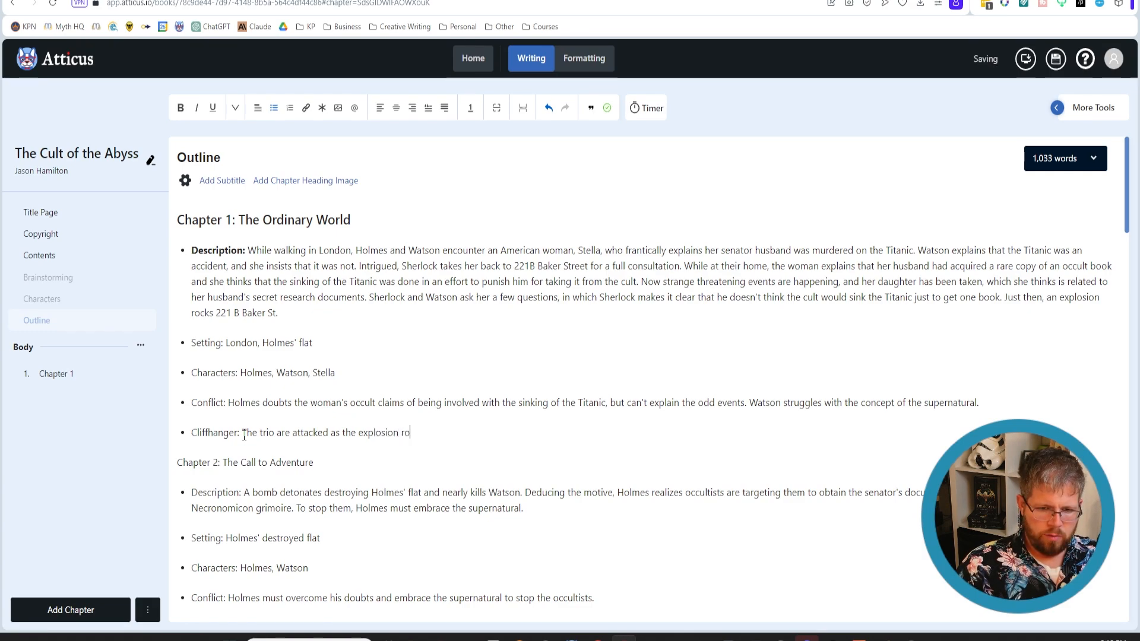
pyautogui.write('cks the ')
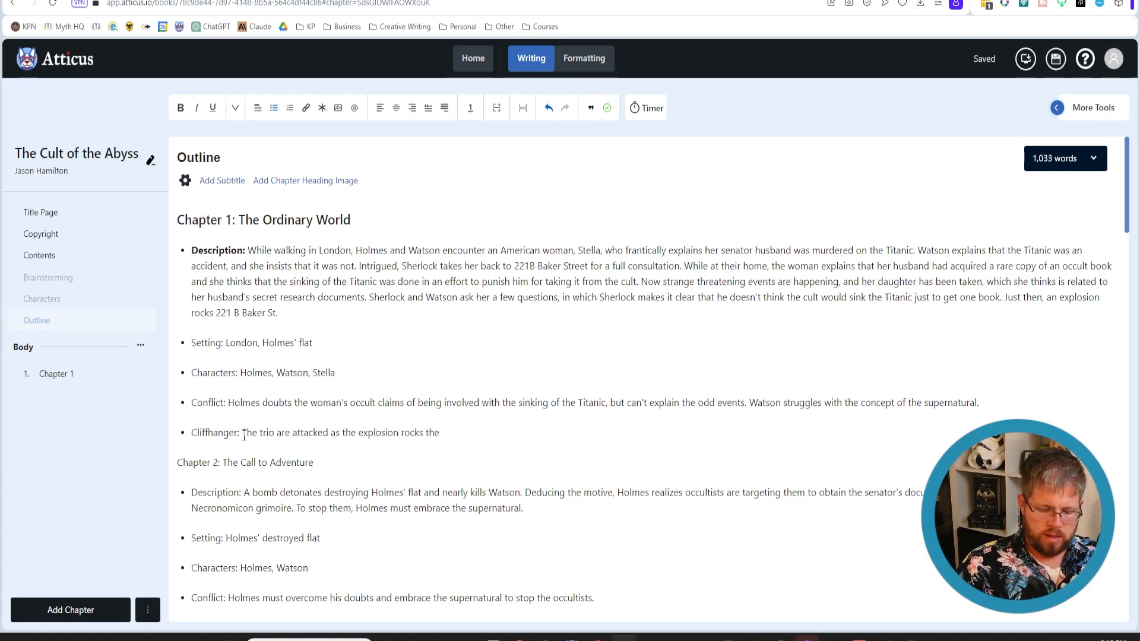
pyautogui.write('appart')
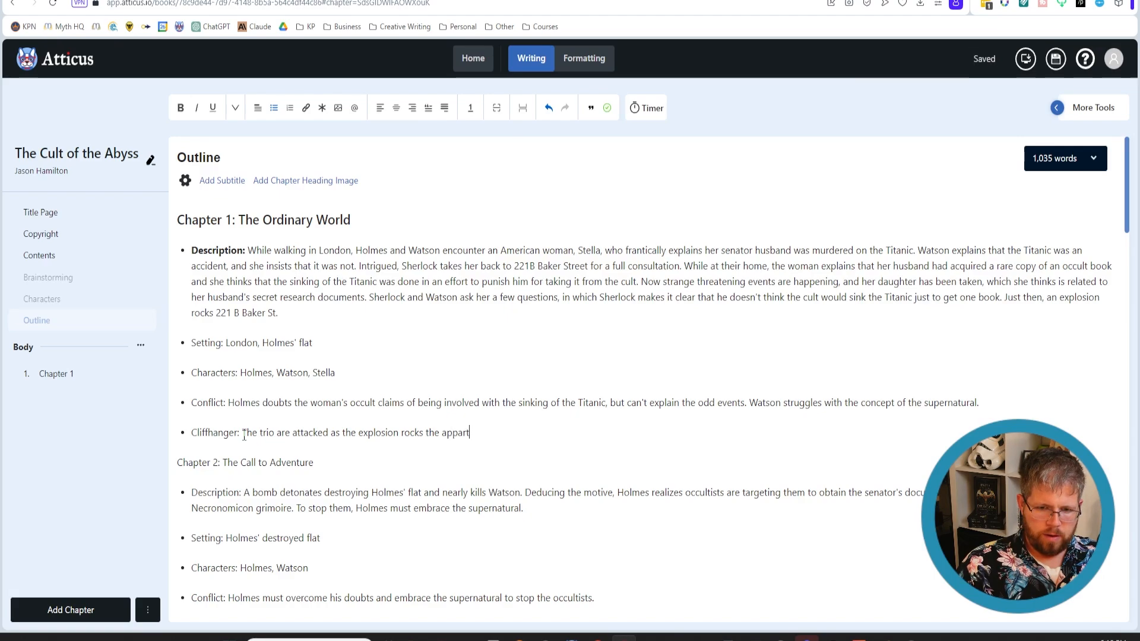
pyautogui.press('BackSpace')
pyautogui.press('BackSpace')
pyautogui.press('BackSpace')
pyautogui.press('BackSpace')
pyautogui.press('BackSpace')
pyautogui.press('BackSpace')
pyautogui.write('flat ')
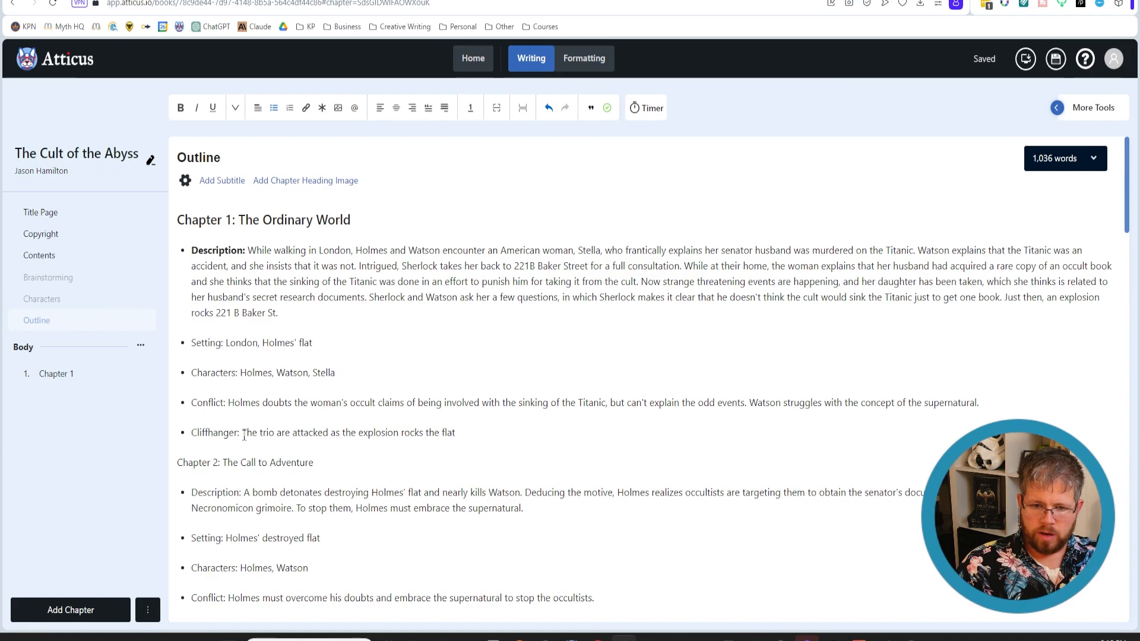
pyautogui.write('at th')
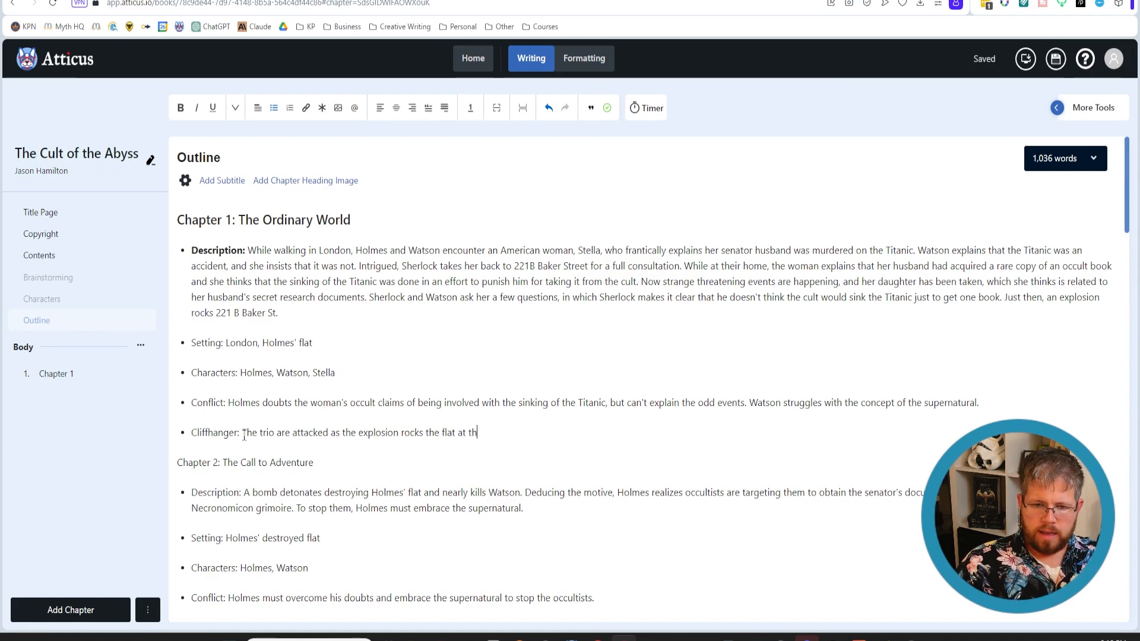
pyautogui.write('e end.')
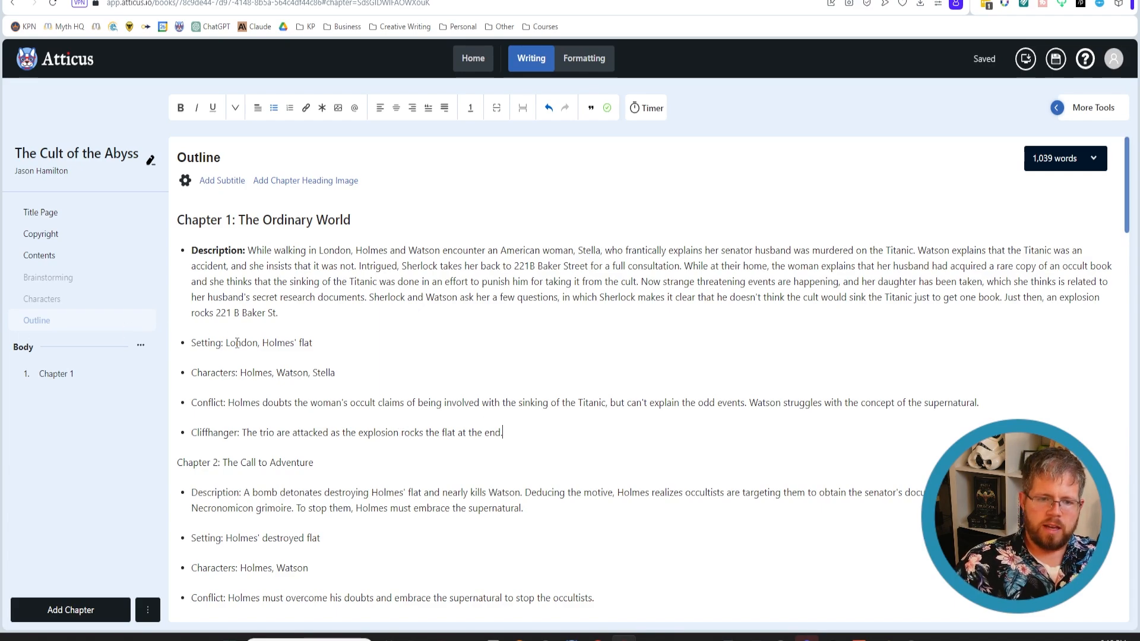
# Step: Make the "Setting:", "Characters:", "Conflict:" and "Cliffhanger:" labels in chapter 1's outline bold
pyautogui.moveTo(226, 345); pyautogui.dragTo(191, 344)
pyautogui.hotkey('ctrl', 'b')
pyautogui.moveTo(240, 373); pyautogui.dragTo(183, 374)
pyautogui.hotkey('ctrl', 'b')
pyautogui.moveTo(232, 403); pyautogui.dragTo(189, 404)
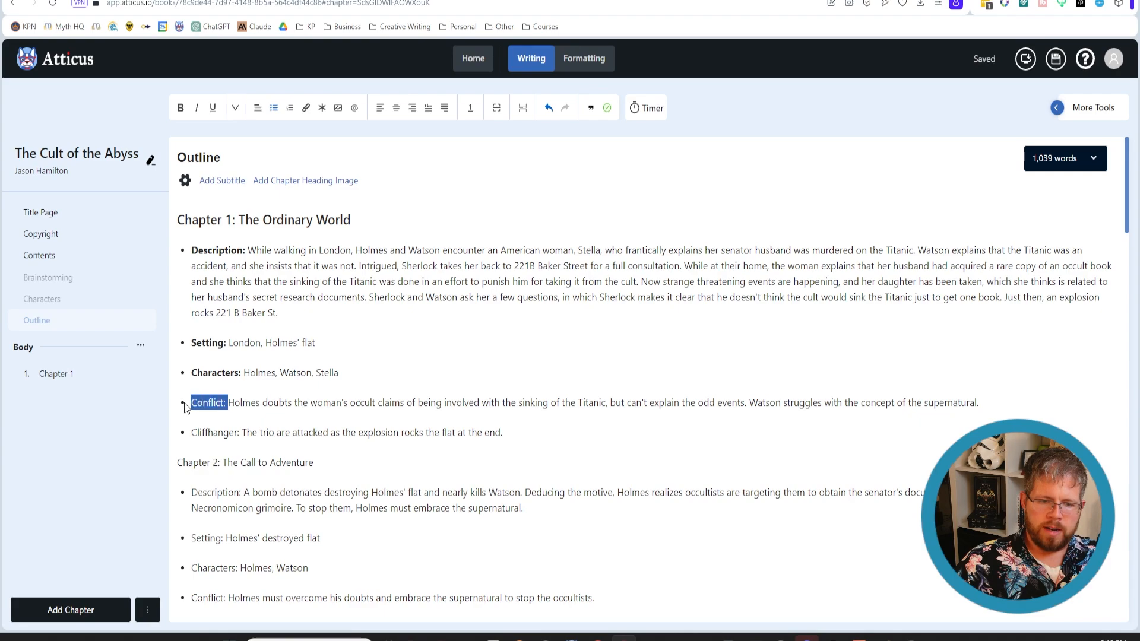
pyautogui.hotkey('ctrl', 'b')
pyautogui.moveTo(245, 433); pyautogui.dragTo(189, 433)
pyautogui.hotkey('ctrl', 'b')
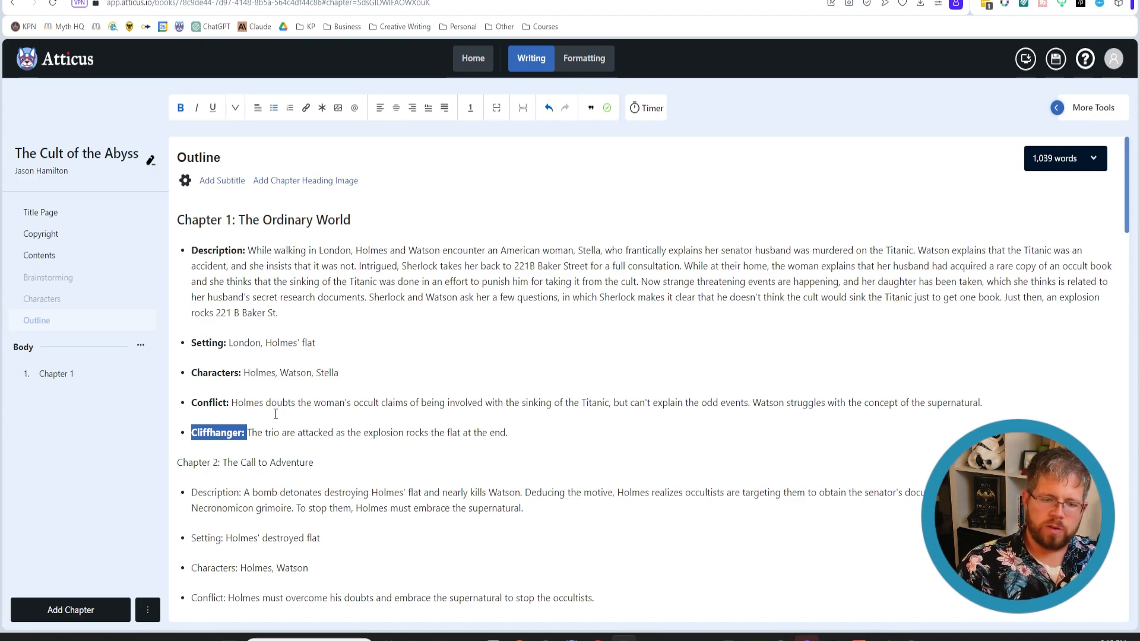
pyautogui.click(509, 432)
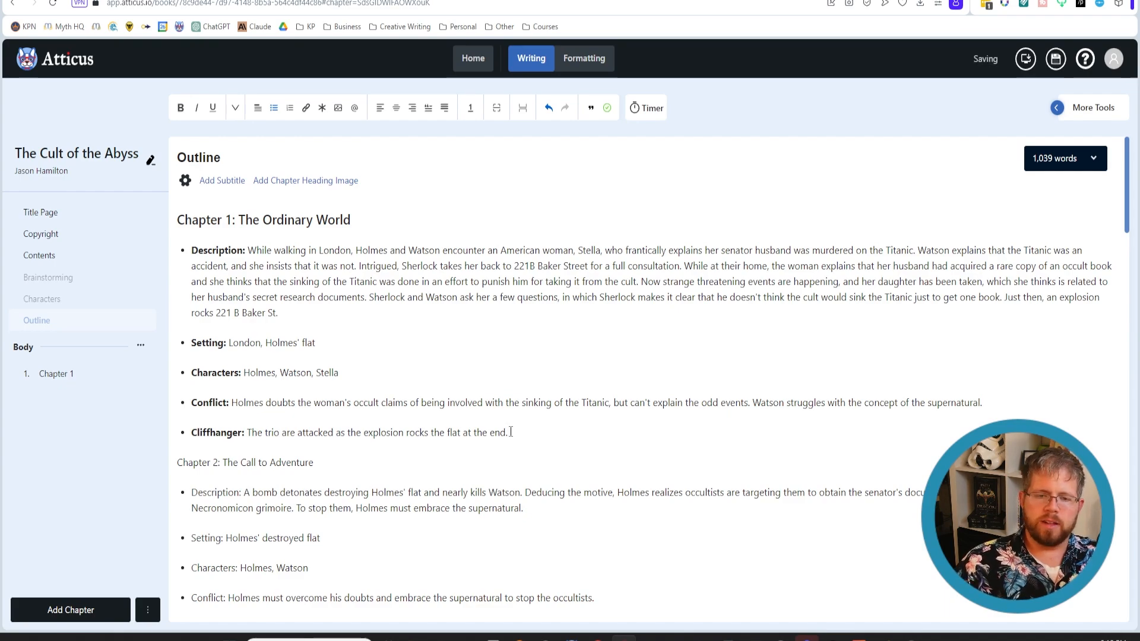
# Step: Select the whole chapter 2 outline, from its heading through its cliffhanger
pyautogui.scroll(-3, 504, 433)
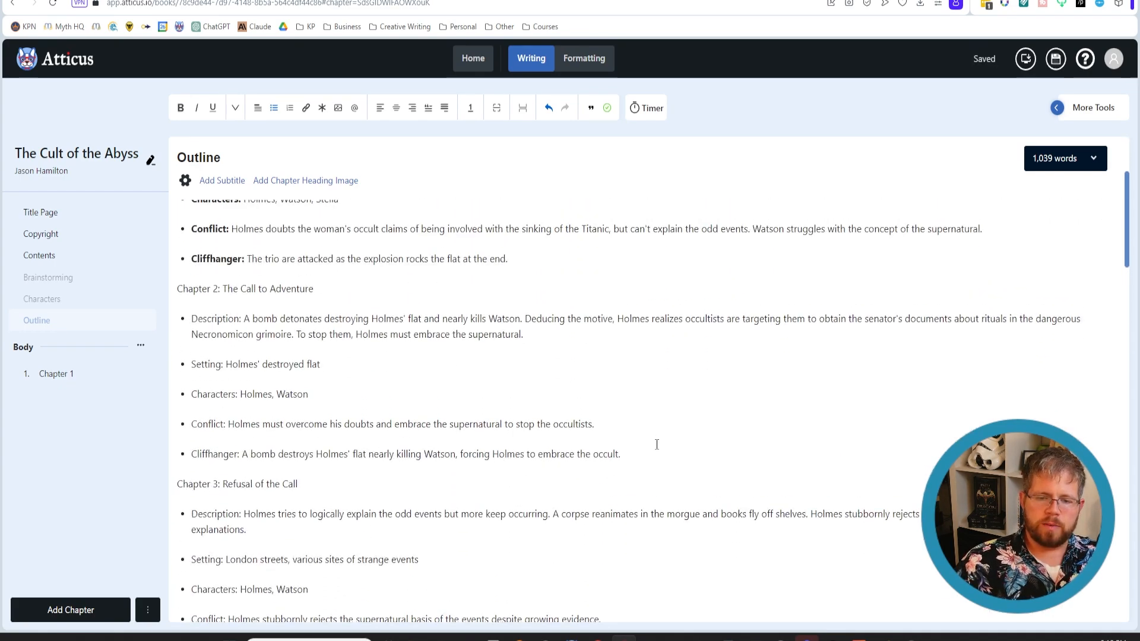
pyautogui.moveTo(656, 444); pyautogui.dragTo(176, 287)
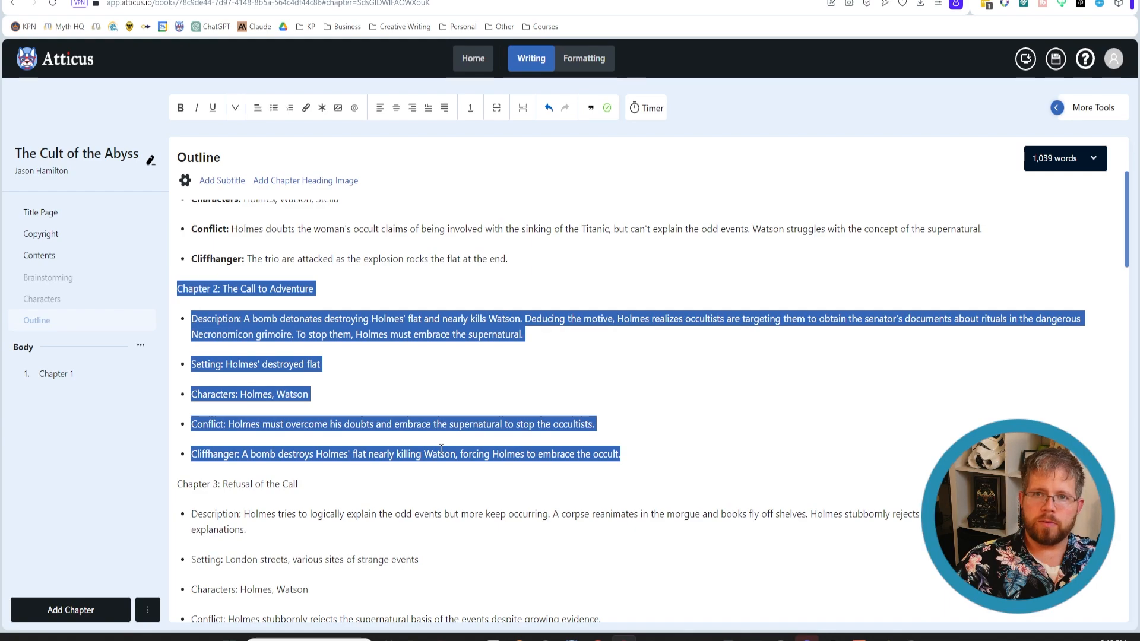